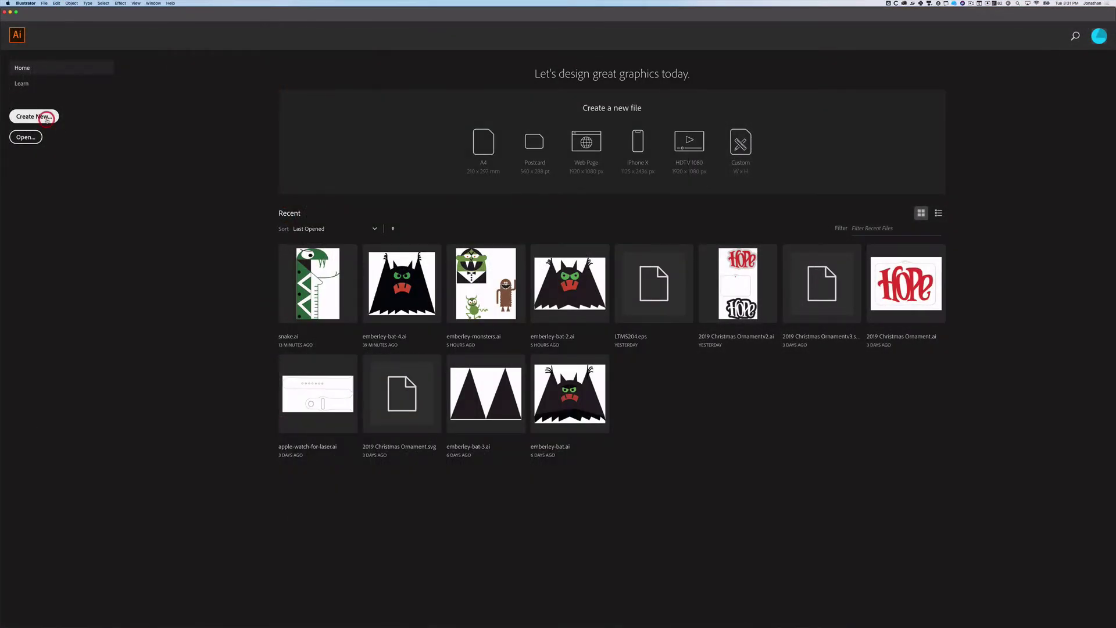
Create a new print document from the Letter preset, 612 by 792 pt in portrait orientation
{"action": "left_click", "coordinate": [46, 117]}
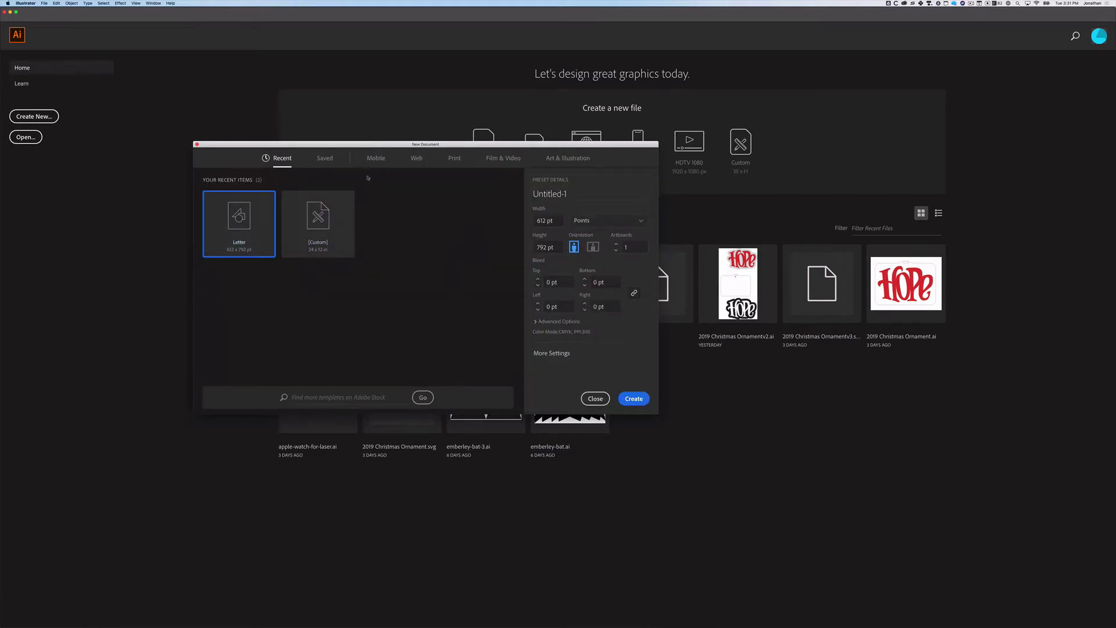
{"action": "left_click", "coordinate": [455, 159]}
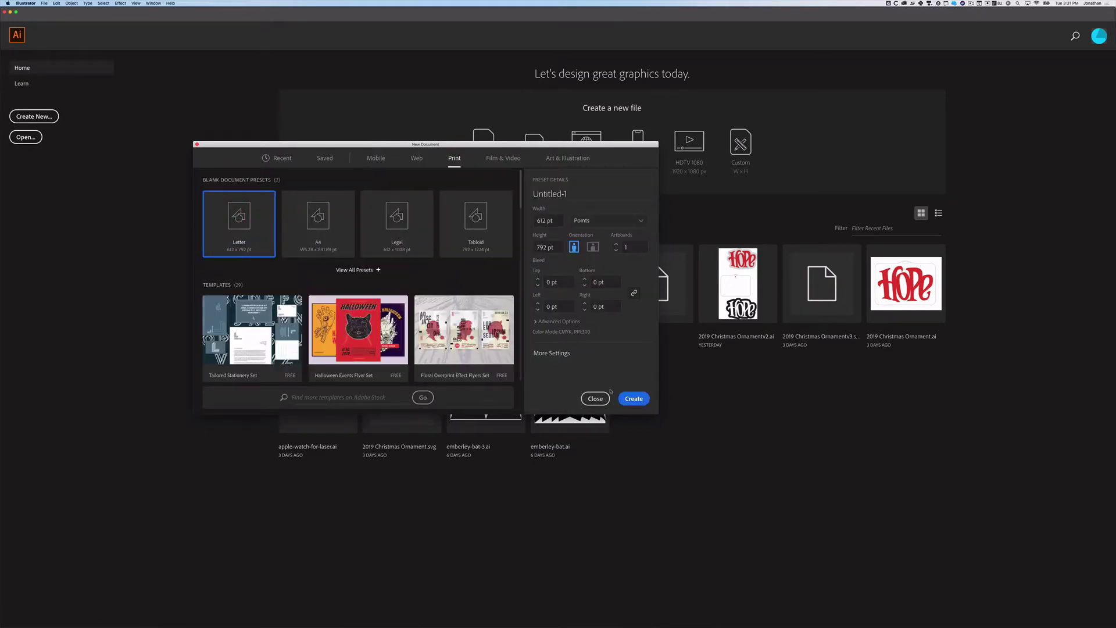
{"action": "left_click", "coordinate": [633, 399]}
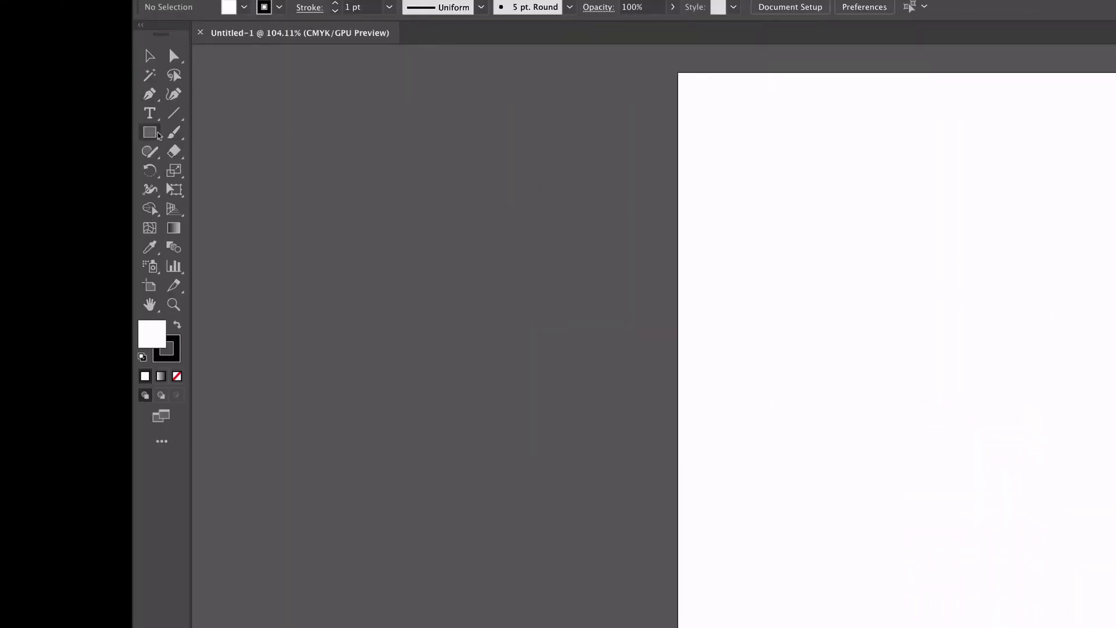
Draw a square about 176 pt wide in the artboard's upper part and a rectangle about 227 by 199 pt around it, sharing its bottom edge
{"action": "left_click", "coordinate": [150, 133]}
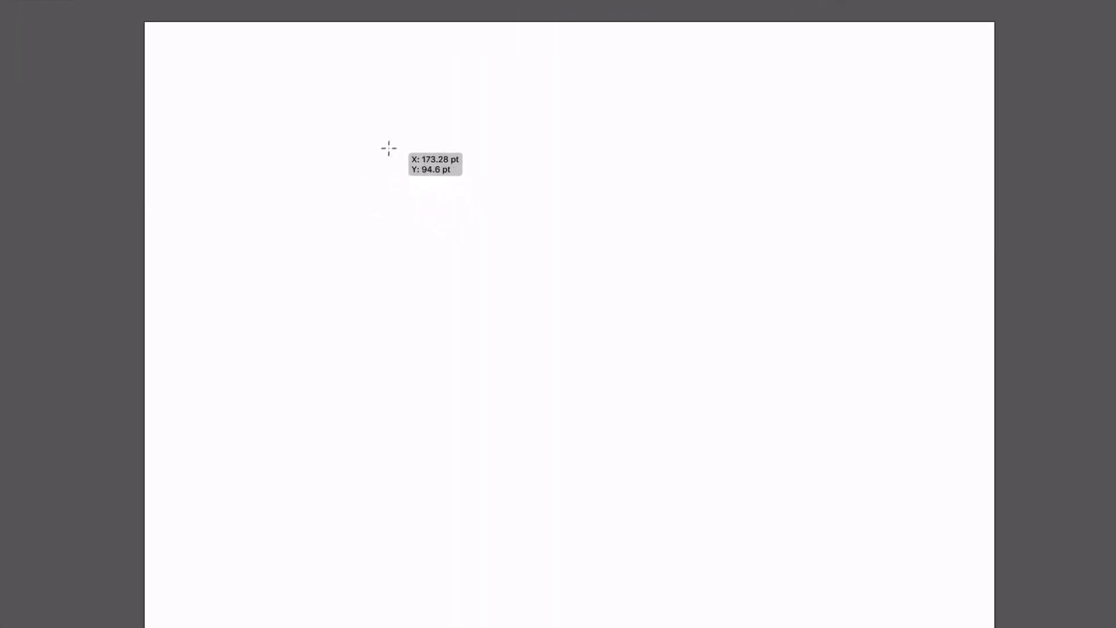
{"action": "mouse_move", "coordinate": [389, 147]}
{"action": "left_mouse_down"}
{"action": "mouse_move", "coordinate": [709, 386]}
{"action": "mouse_move", "coordinate": [634, 295]}
{"action": "left_mouse_up"}
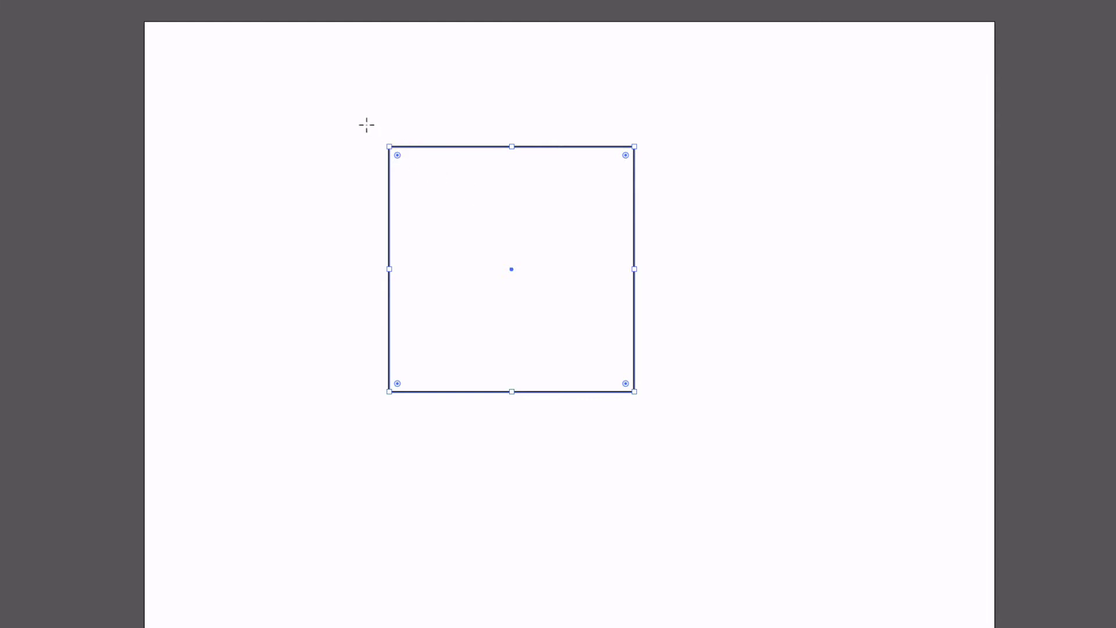
{"action": "left_click_drag", "start_coordinate": [358, 115], "coordinate": [674, 392]}
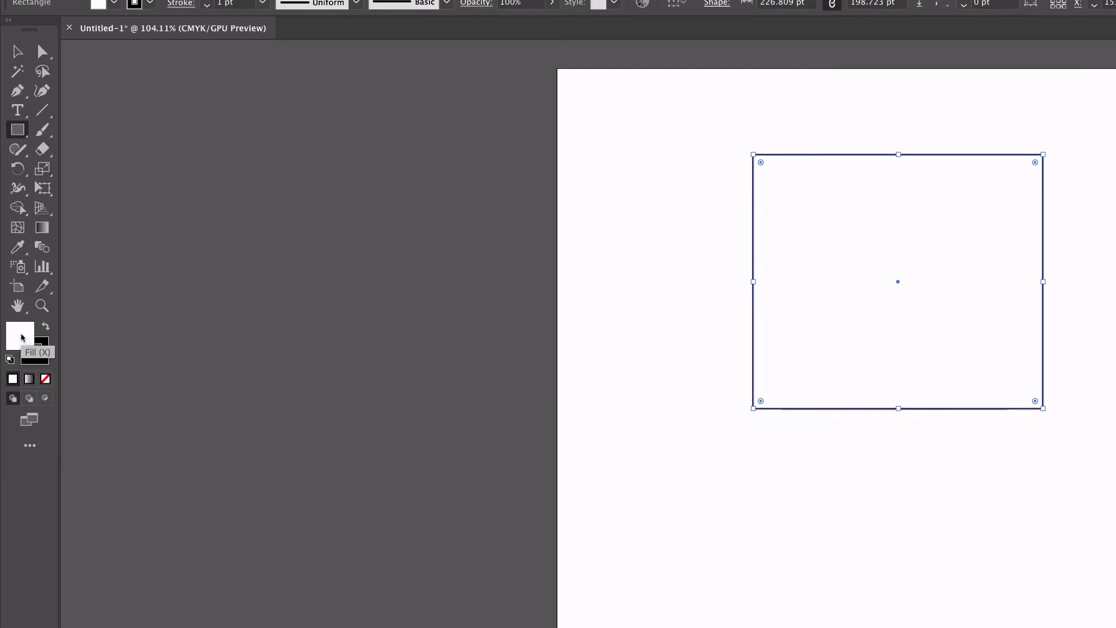
Remove the fill from both the outer rectangle and the inner square, keeping only their strokes
{"action": "left_click", "coordinate": [46, 379]}
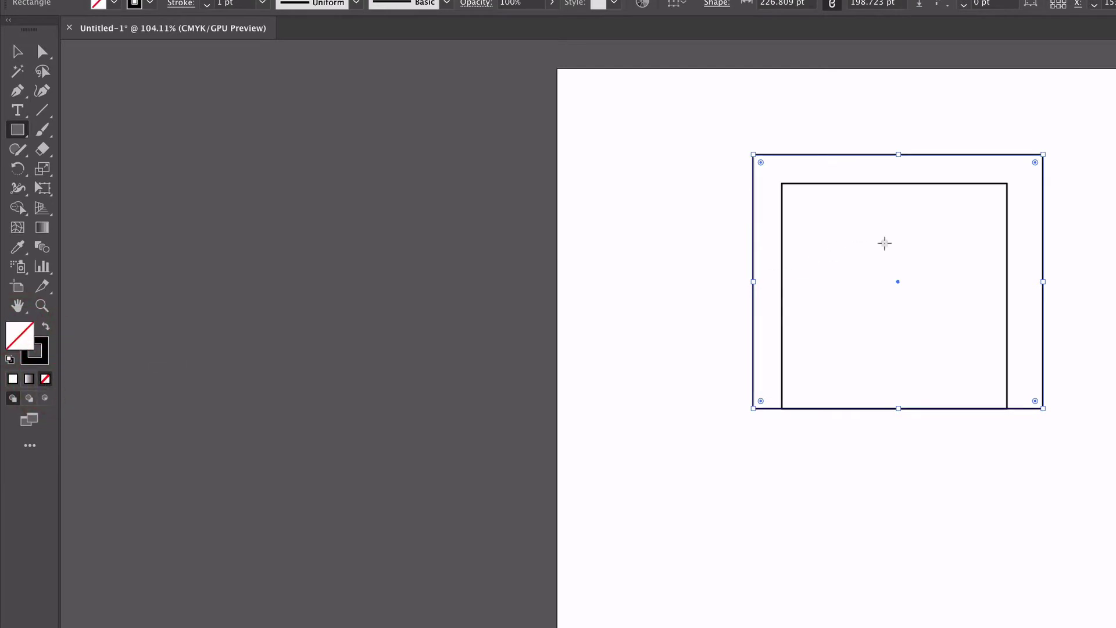
{"action": "key", "text": "v"}
{"action": "left_click", "coordinate": [830, 321]}
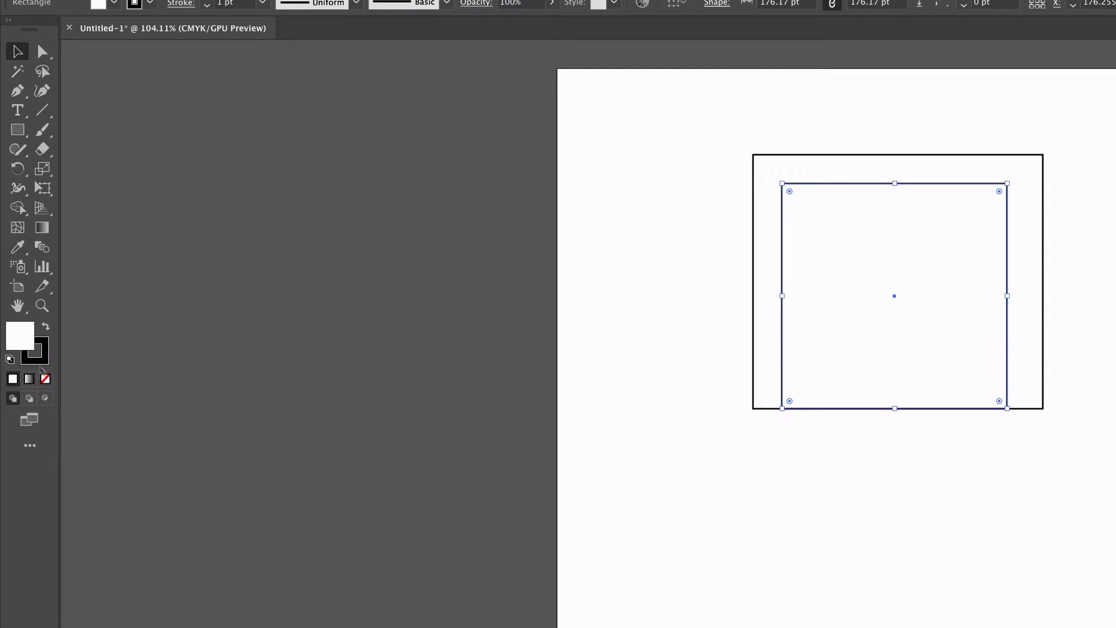
{"action": "left_click", "coordinate": [45, 379]}
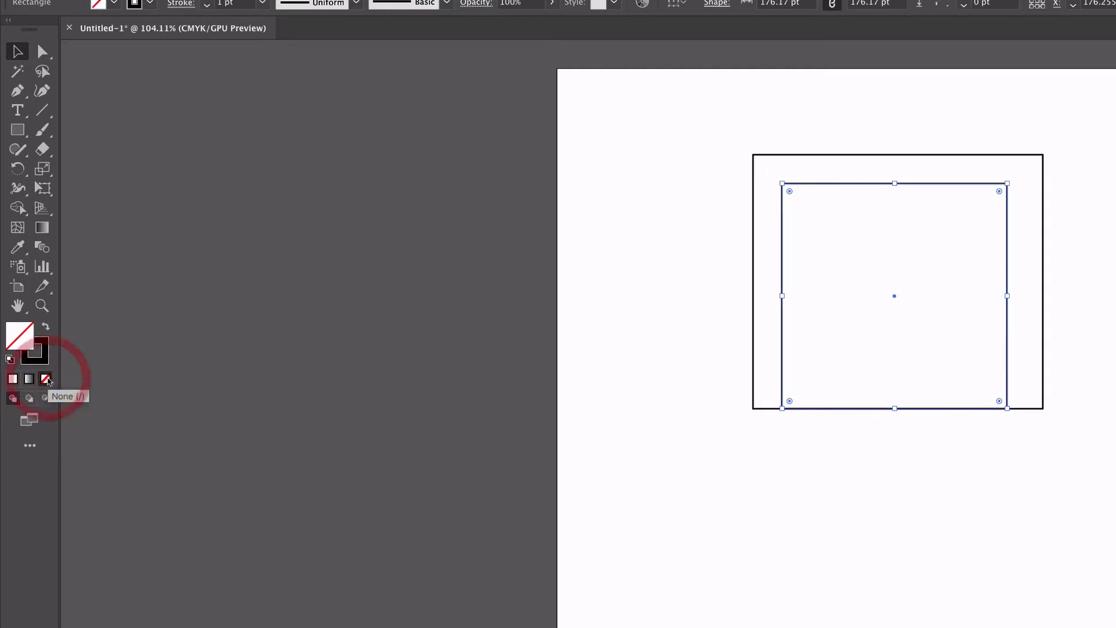
{"action": "left_click", "coordinate": [640, 490]}
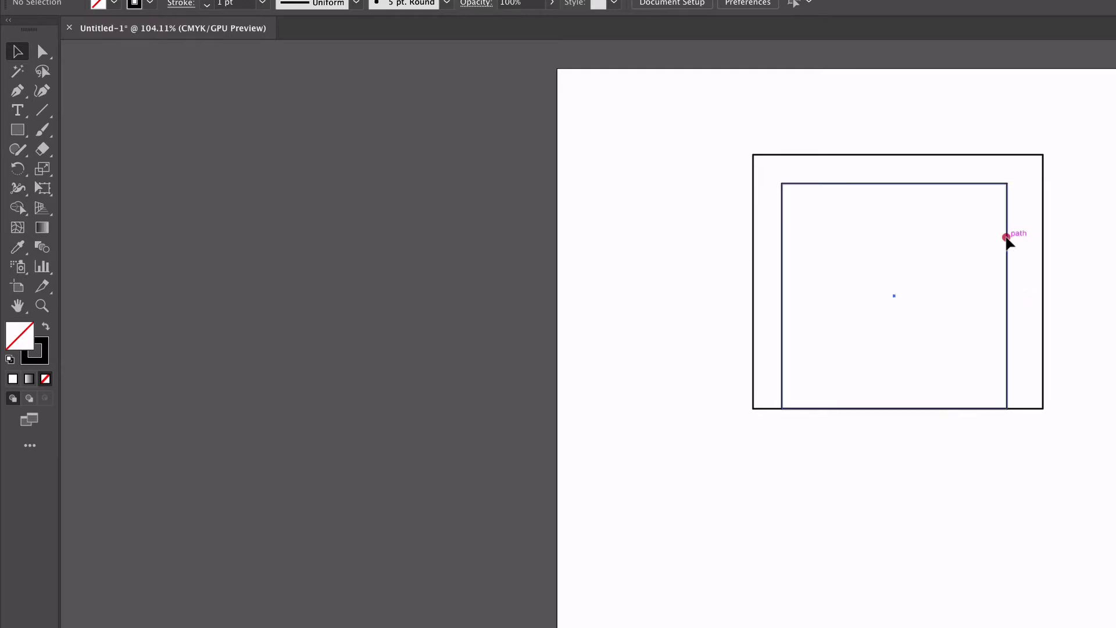
Nudge the inner square within the outer rectangle and align the two shapes on their horizontal centres
{"action": "left_click_drag", "start_coordinate": [1008, 242], "coordinate": [1015, 237]}
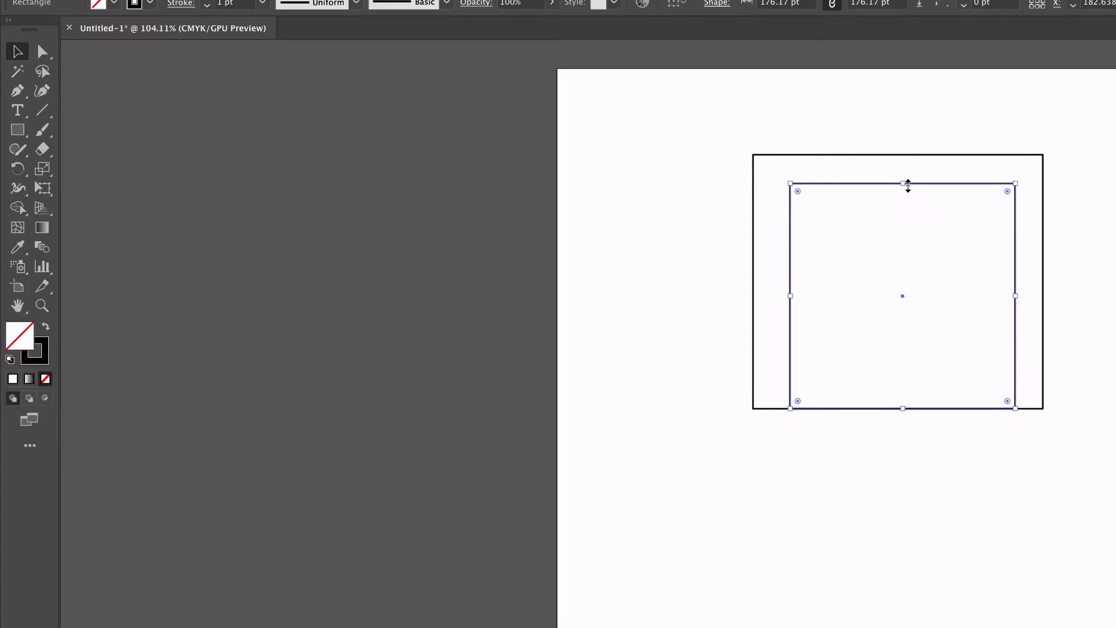
{"action": "left_click_drag", "start_coordinate": [890, 184], "coordinate": [883, 183]}
{"action": "left_click", "coordinate": [1105, 323]}
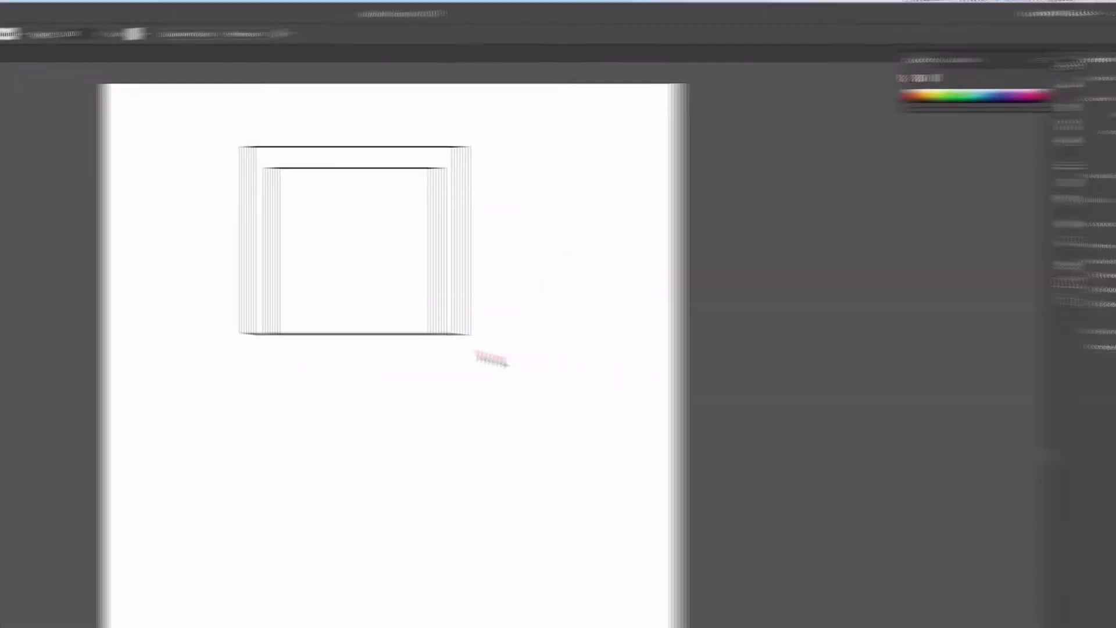
{"action": "left_click_drag", "start_coordinate": [178, 138], "coordinate": [155, 119]}
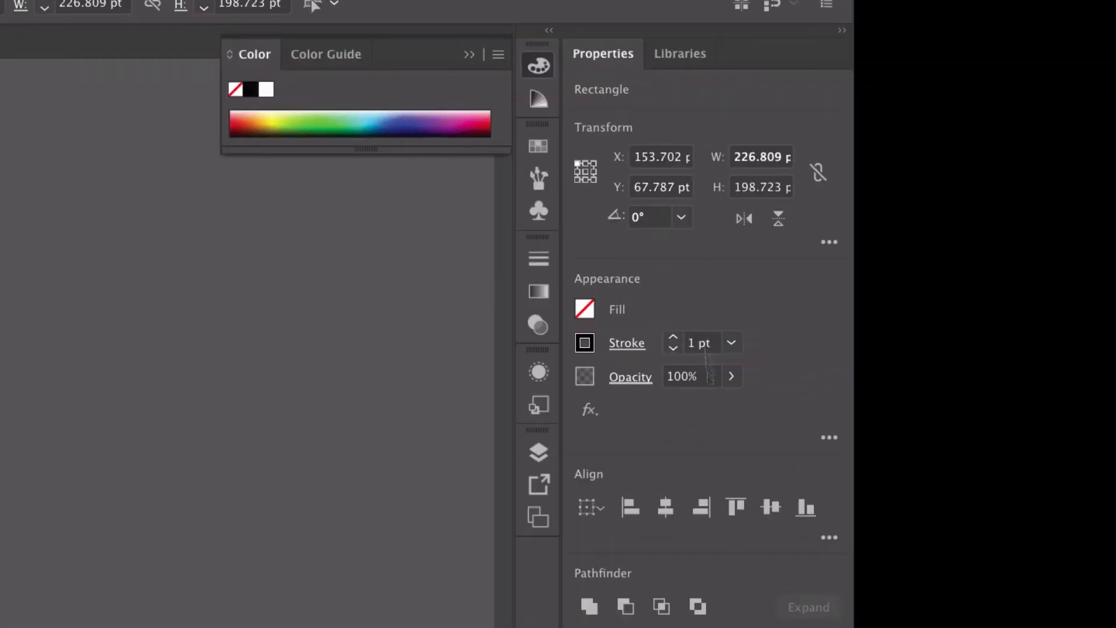
{"action": "left_click", "coordinate": [665, 507]}
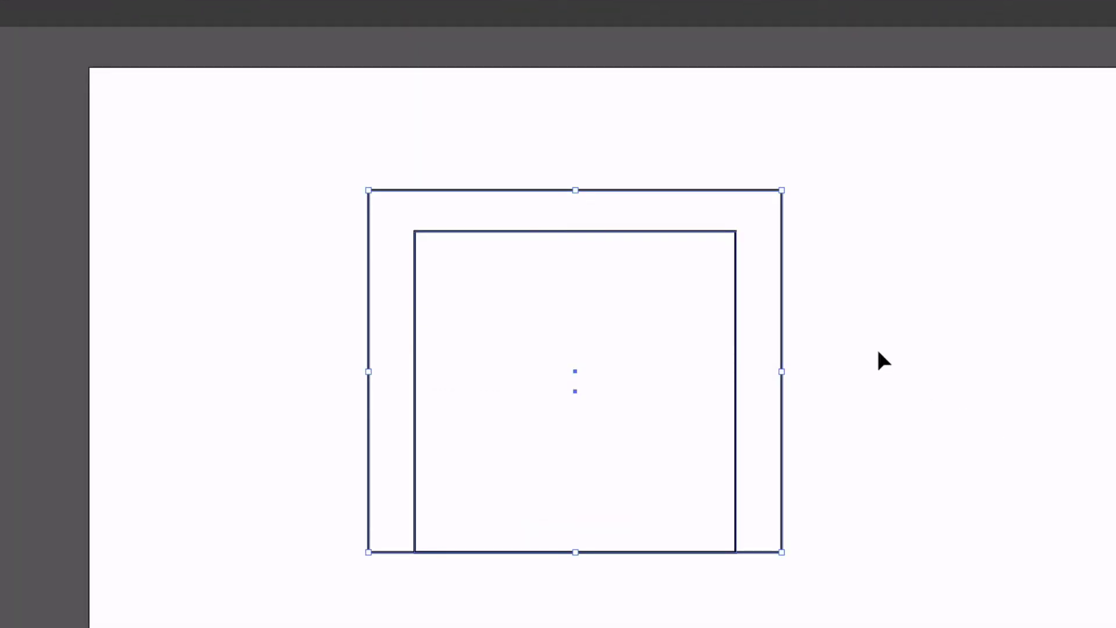
{"action": "left_click", "coordinate": [889, 348]}
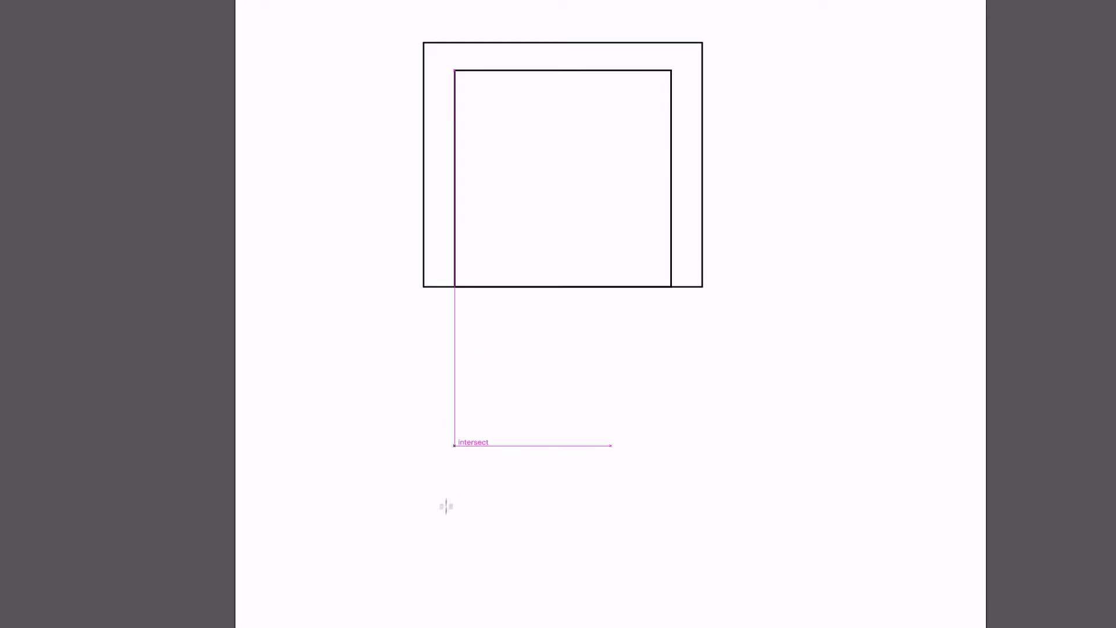
Draw a rectangle about 176 by 203 pt directly below the inner square and flare its two bottom corners outward into a trapezoid
{"action": "left_click_drag", "start_coordinate": [455, 536], "coordinate": [672, 287]}
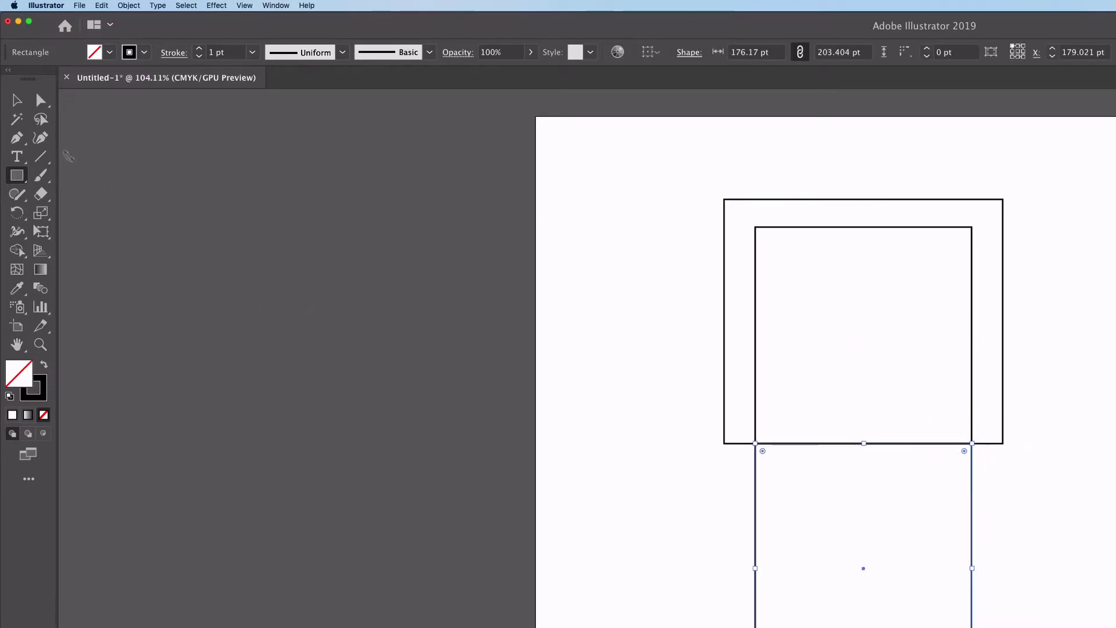
{"action": "left_click", "coordinate": [43, 103]}
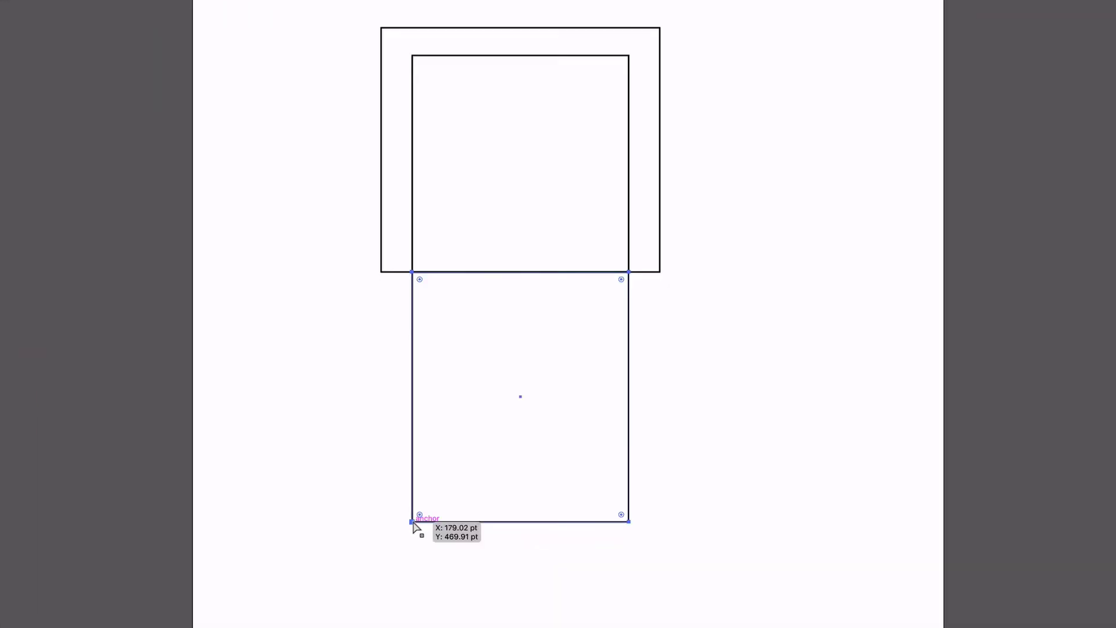
{"action": "left_click_drag", "start_coordinate": [412, 521], "coordinate": [390, 522]}
{"action": "mouse_move", "coordinate": [629, 522]}
{"action": "left_mouse_down"}
{"action": "mouse_move", "coordinate": [666, 525]}
{"action": "mouse_move", "coordinate": [648, 523]}
{"action": "left_mouse_up"}
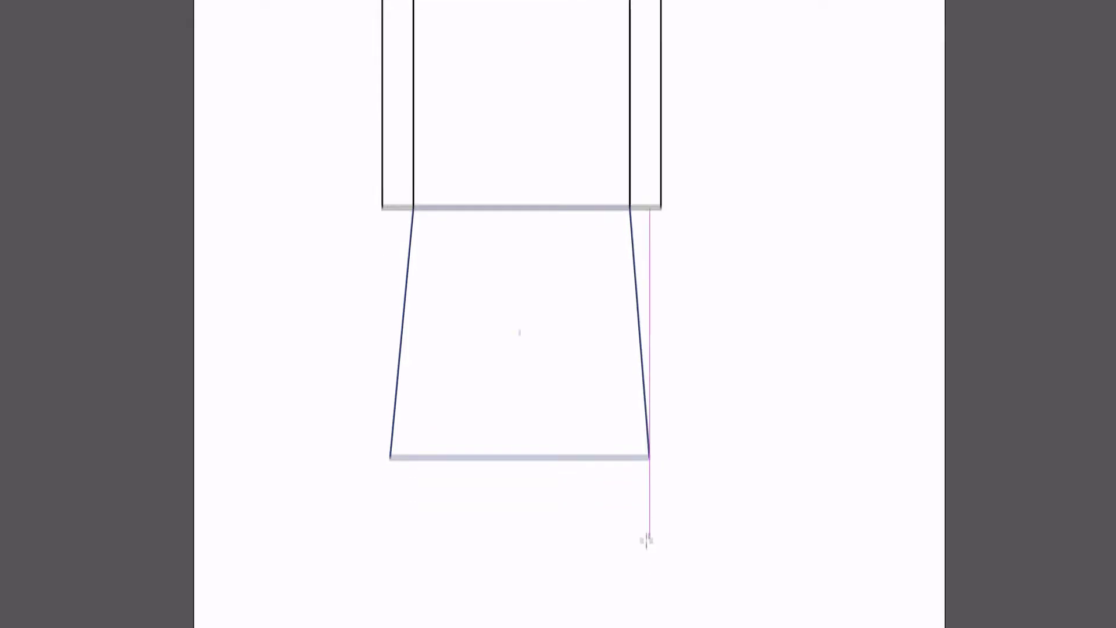
Draw a wide ellipse centred on the trapezoid's bottom edge at matching width, and an ellipse about 115 by 87 pt overlapping its right half
{"action": "left_click_drag", "start_coordinate": [672, 460], "coordinate": [415, 300]}
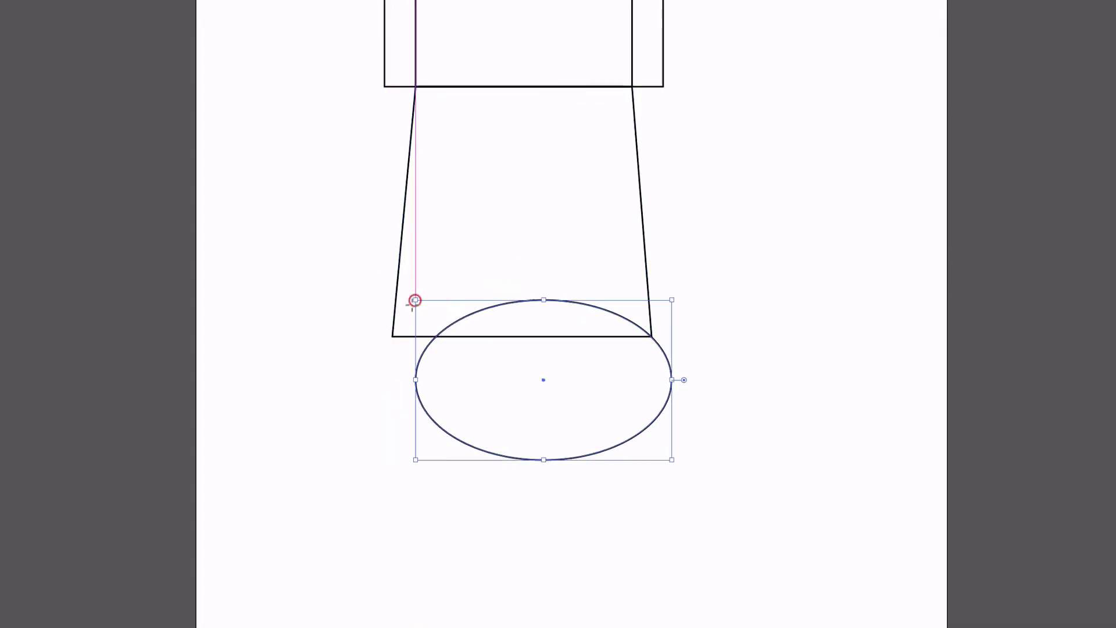
{"action": "key", "text": "v"}
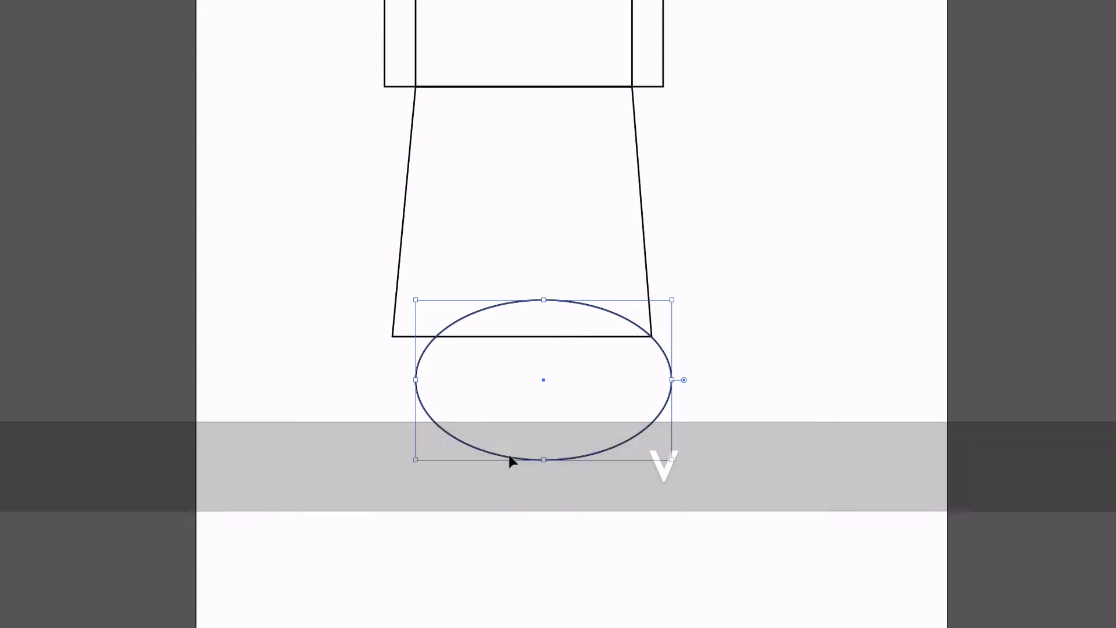
{"action": "left_click_drag", "start_coordinate": [509, 454], "coordinate": [448, 405]}
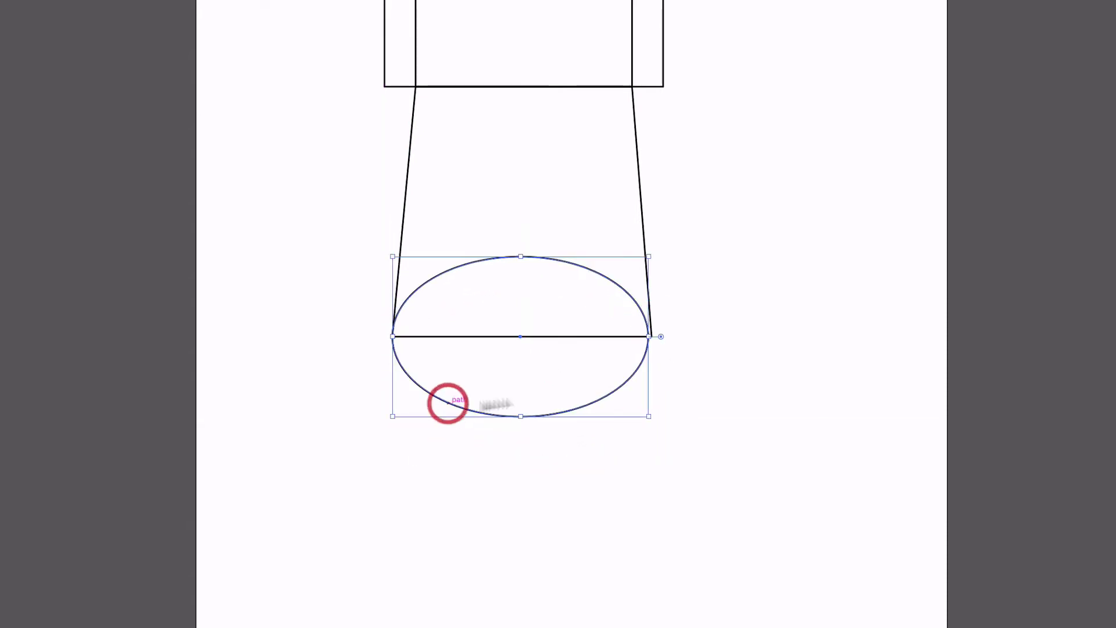
{"action": "left_click_drag", "start_coordinate": [648, 336], "coordinate": [652, 336]}
{"action": "left_click", "coordinate": [726, 412]}
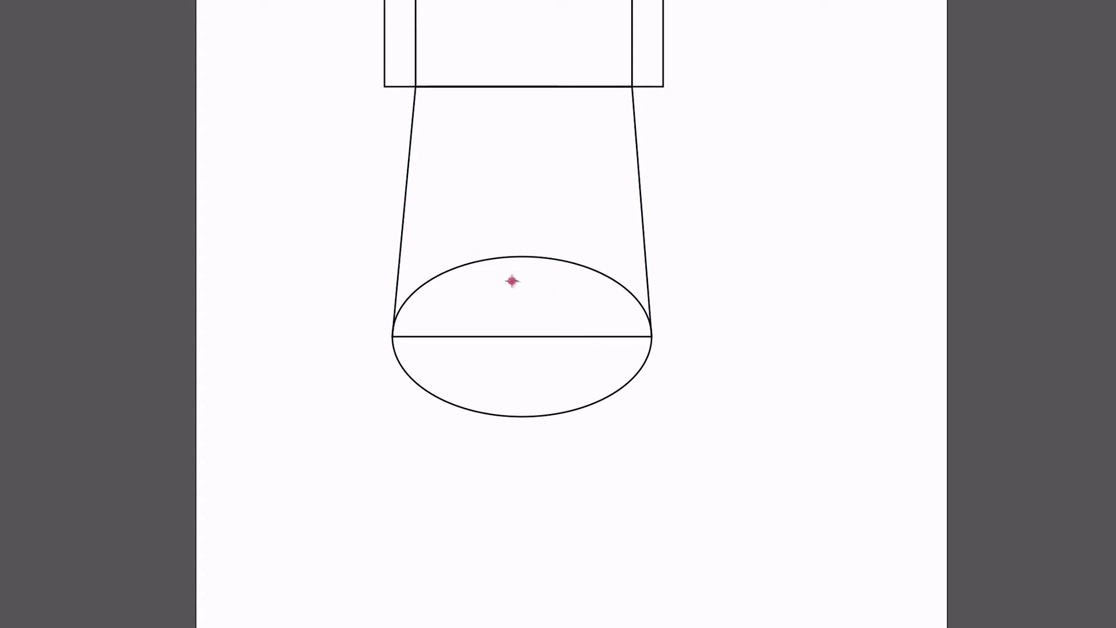
{"action": "left_click_drag", "start_coordinate": [512, 282], "coordinate": [652, 386]}
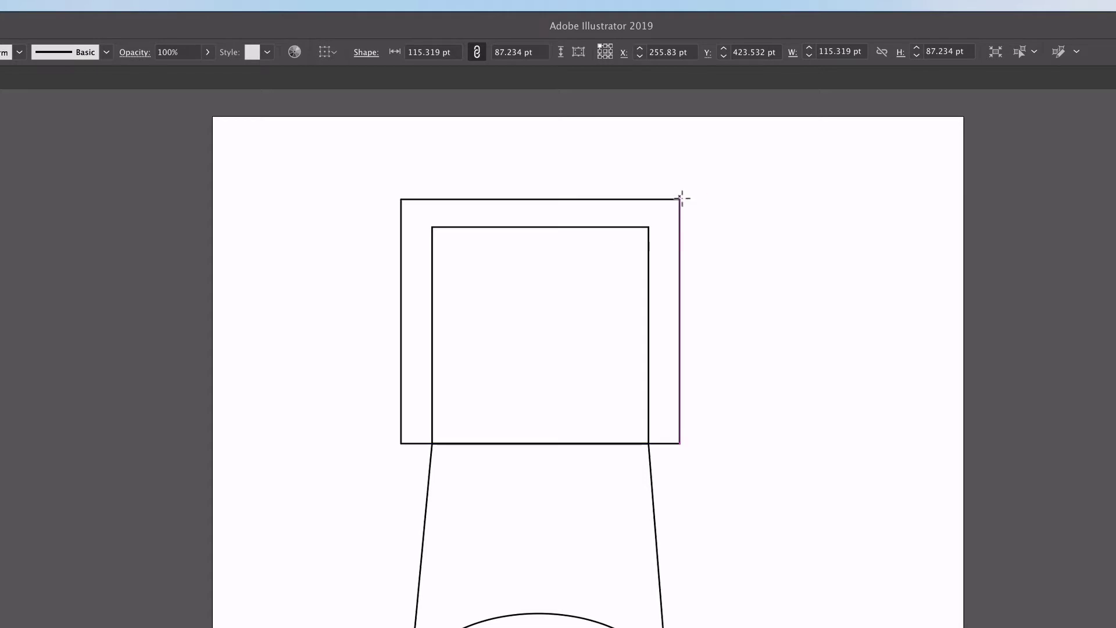
Draw a circle about 33 pt wide at the outer rectangle's upper-right corner and place a copy enlarged to about 61 pt around it
{"action": "mouse_move", "coordinate": [702, 198]}
{"action": "left_mouse_down"}
{"action": "mouse_move", "coordinate": [680, 180]}
{"action": "mouse_move", "coordinate": [690, 184]}
{"action": "left_mouse_up"}
{"action": "key", "text": "v"}
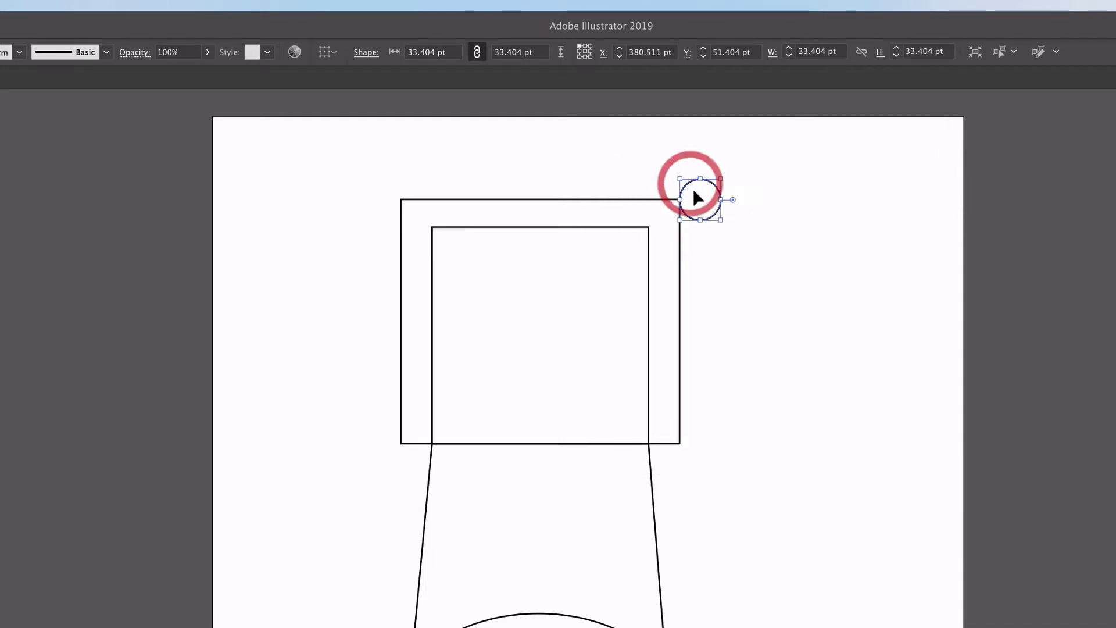
{"action": "key", "text": "alt"}
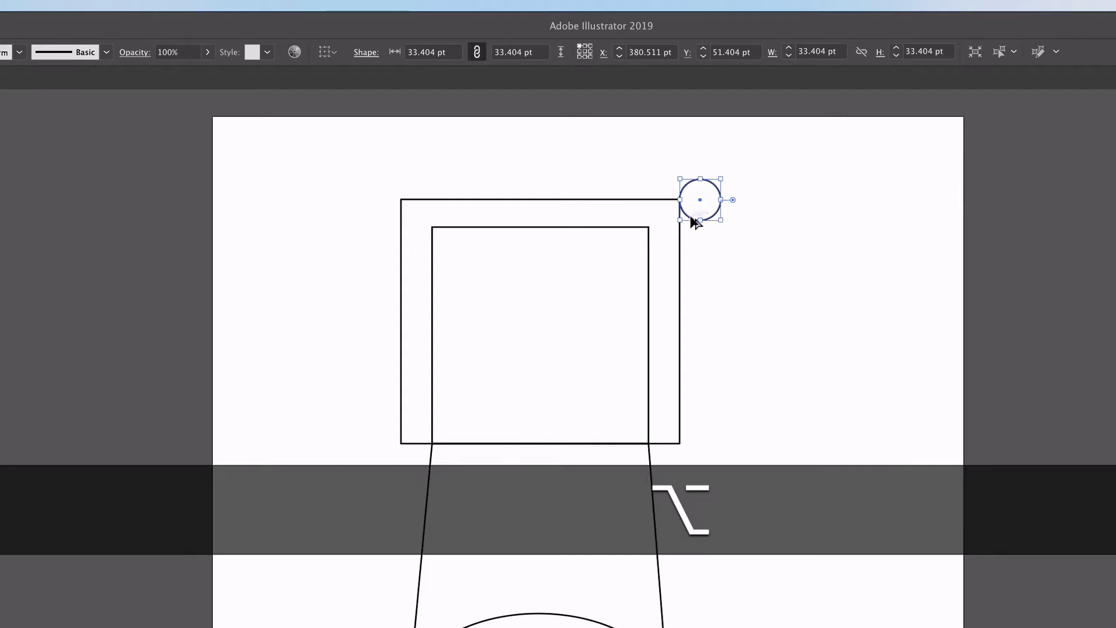
{"action": "left_click_drag", "start_coordinate": [691, 220], "coordinate": [738, 271]}
{"action": "key", "text": "shift"}
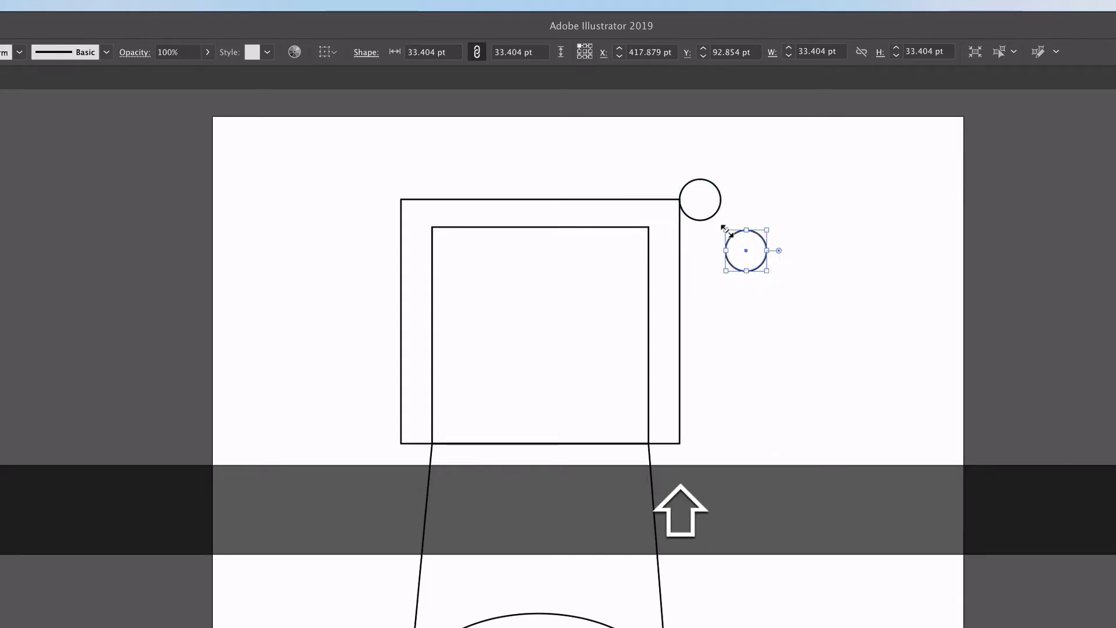
{"action": "left_click_drag", "start_coordinate": [725, 229], "coordinate": [692, 195]}
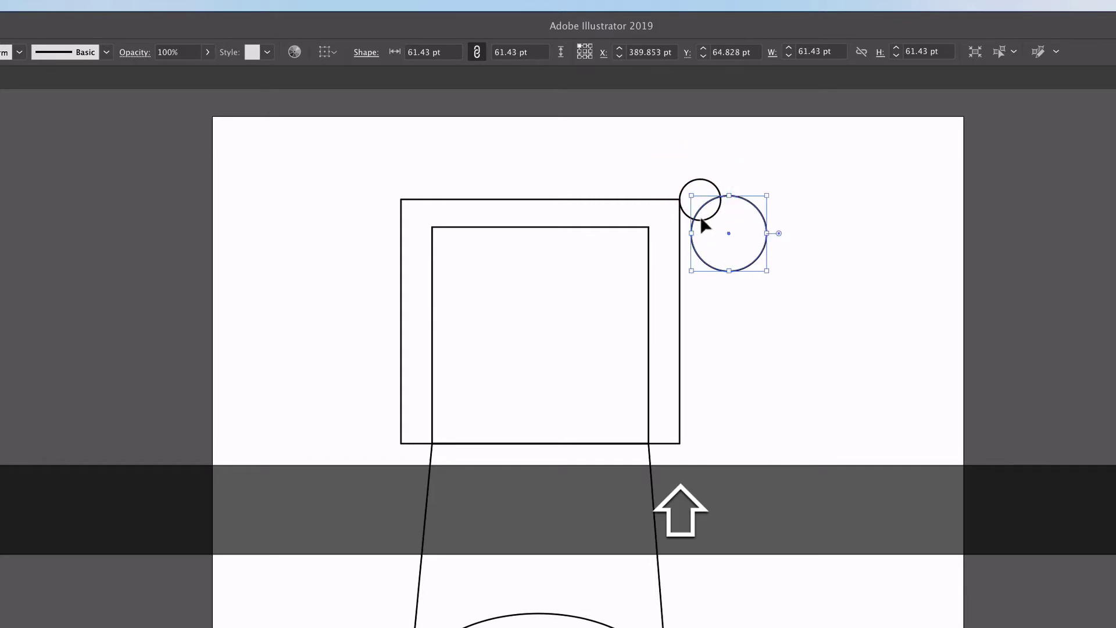
{"action": "left_click_drag", "start_coordinate": [709, 267], "coordinate": [687, 228]}
Copy both ear circles, flip the copy horizontally and place it at the outer rectangle's upper-left corner
{"action": "key", "text": "shift"}
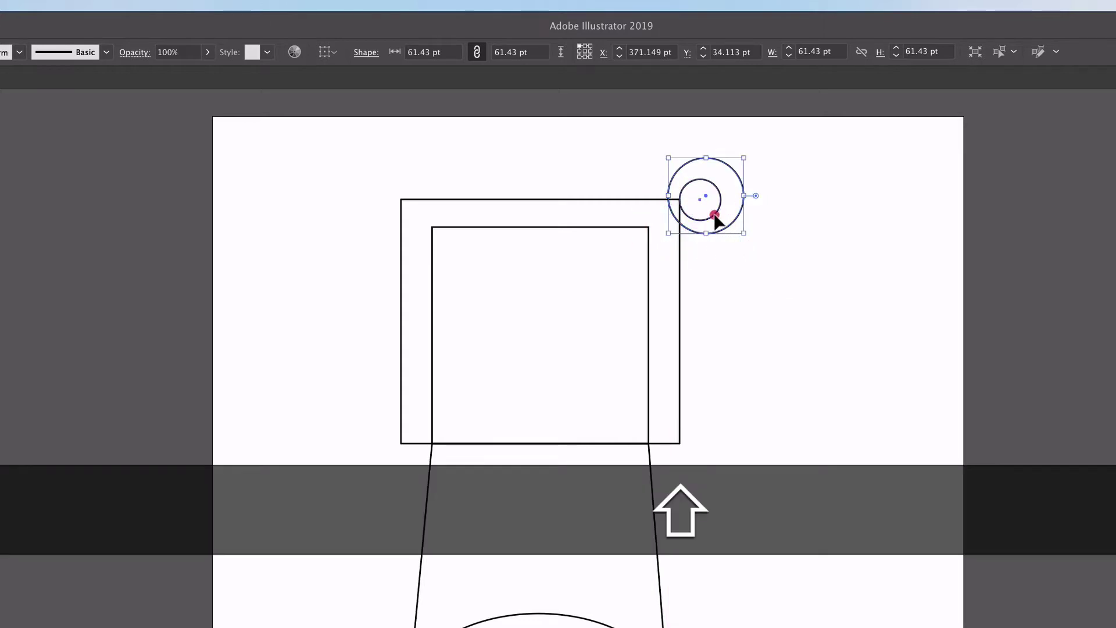
{"action": "left_click", "coordinate": [715, 214], "text": "shift"}
{"action": "left_click", "coordinate": [799, 228]}
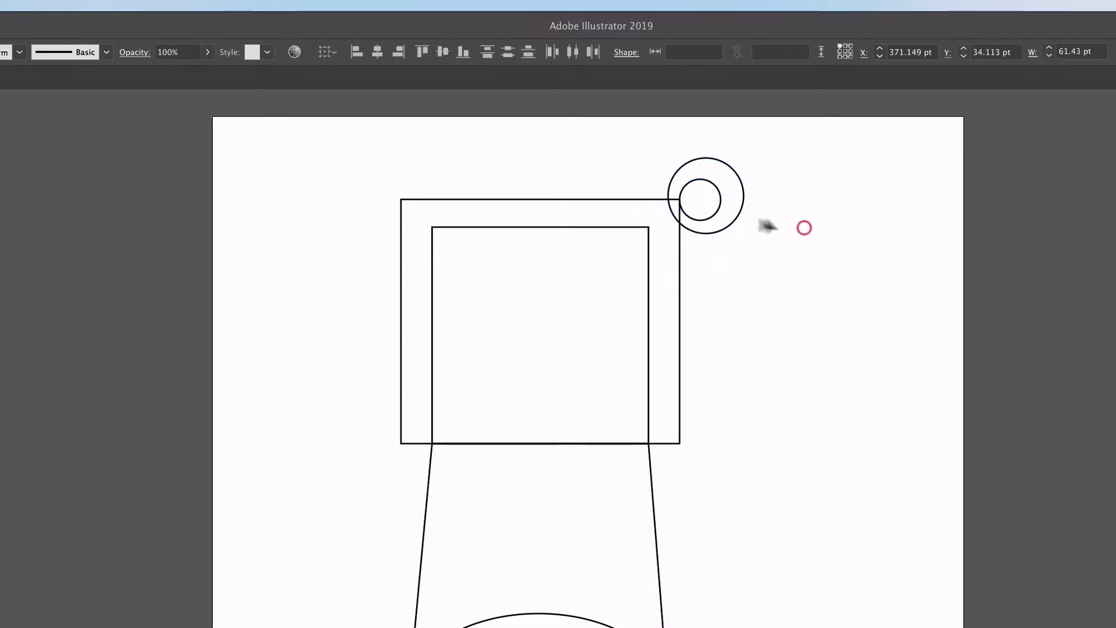
{"action": "left_click", "coordinate": [718, 209]}
{"action": "key", "text": "shift"}
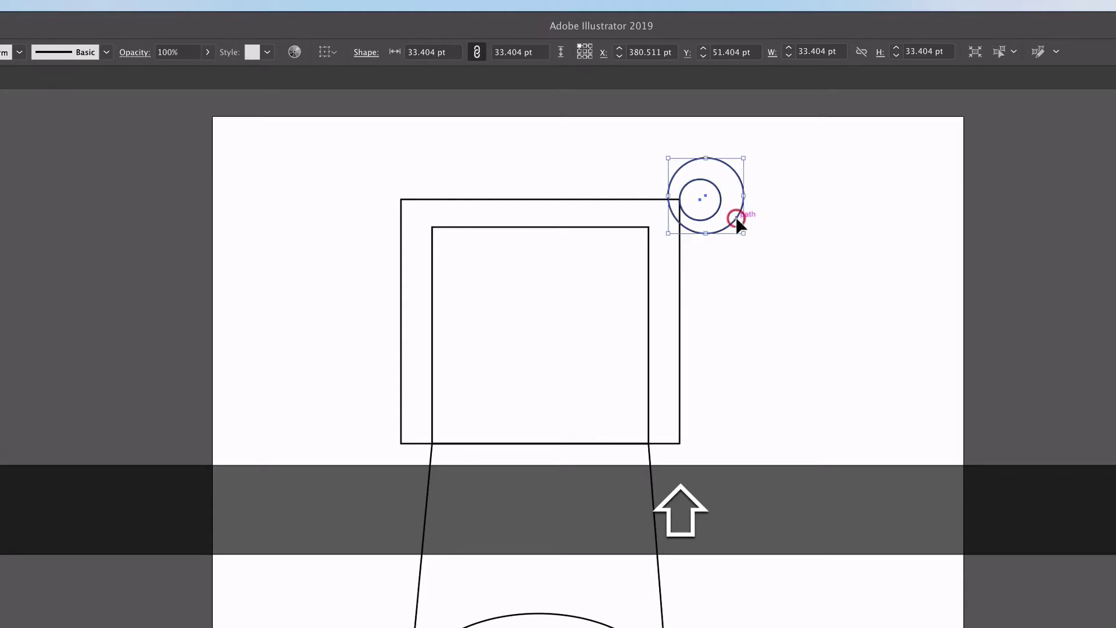
{"action": "left_click", "coordinate": [737, 216], "text": "shift"}
{"action": "key", "text": "alt"}
{"action": "left_click_drag", "start_coordinate": [737, 220], "coordinate": [389, 215]}
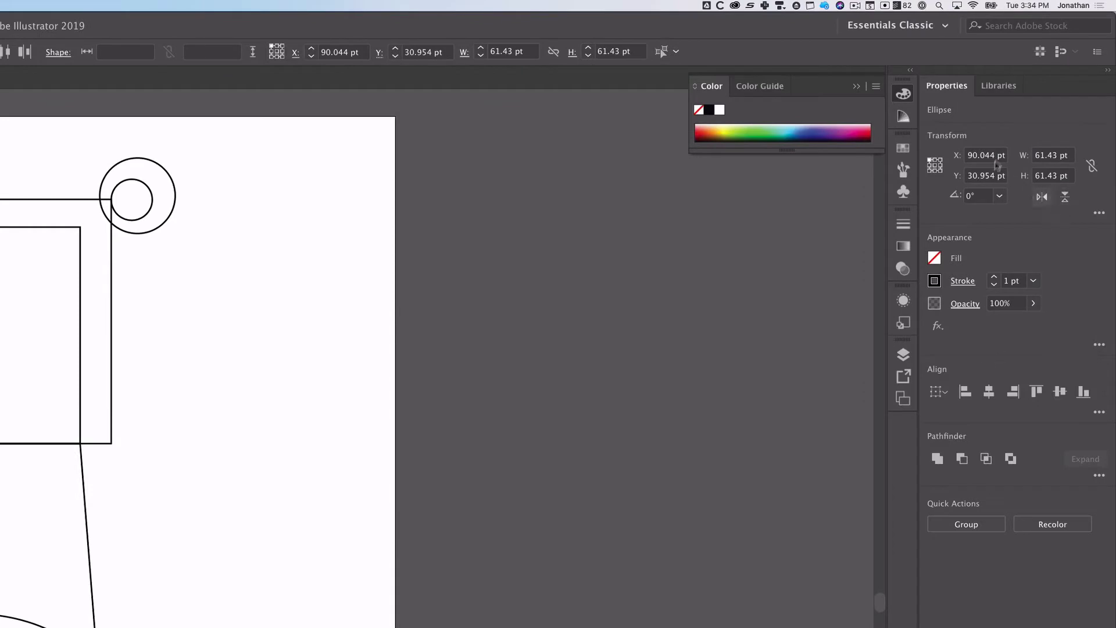
{"action": "left_click", "coordinate": [1042, 197]}
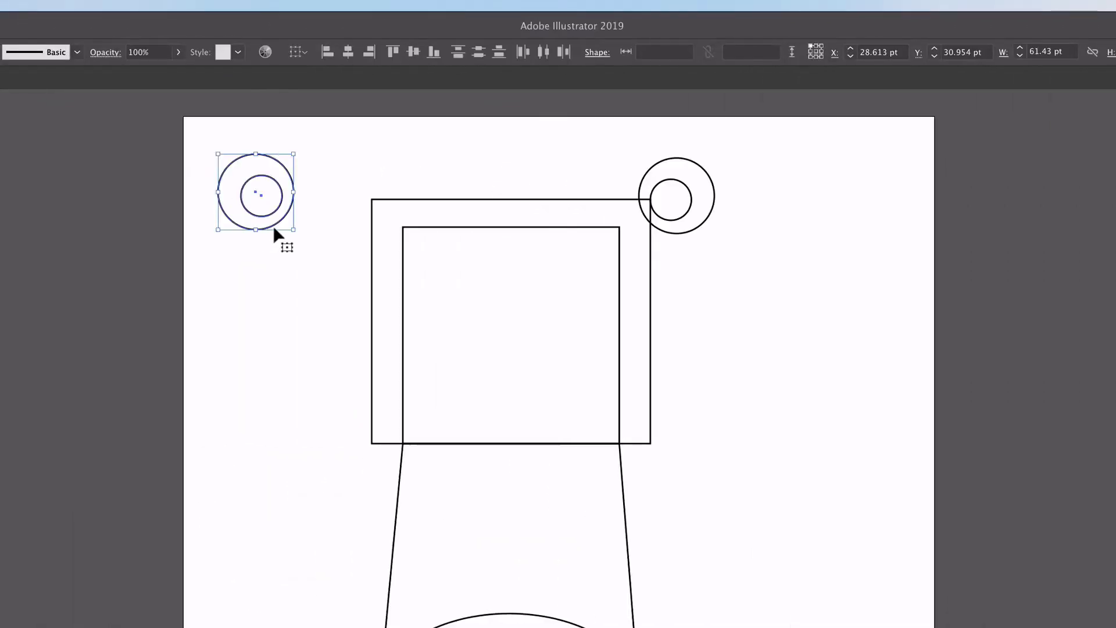
{"action": "left_click_drag", "start_coordinate": [275, 228], "coordinate": [367, 228]}
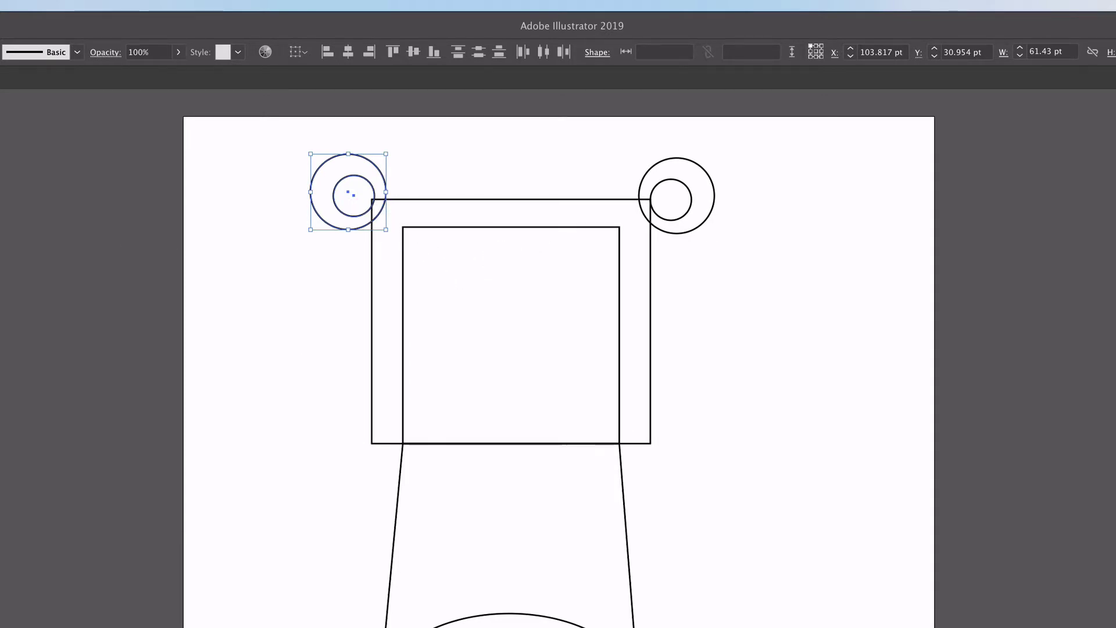
Draw a narrow rectangle about 41 by 103 pt hanging from the centre of the inner square's top edge
{"action": "left_click_drag", "start_coordinate": [17, 178], "coordinate": [71, 182]}
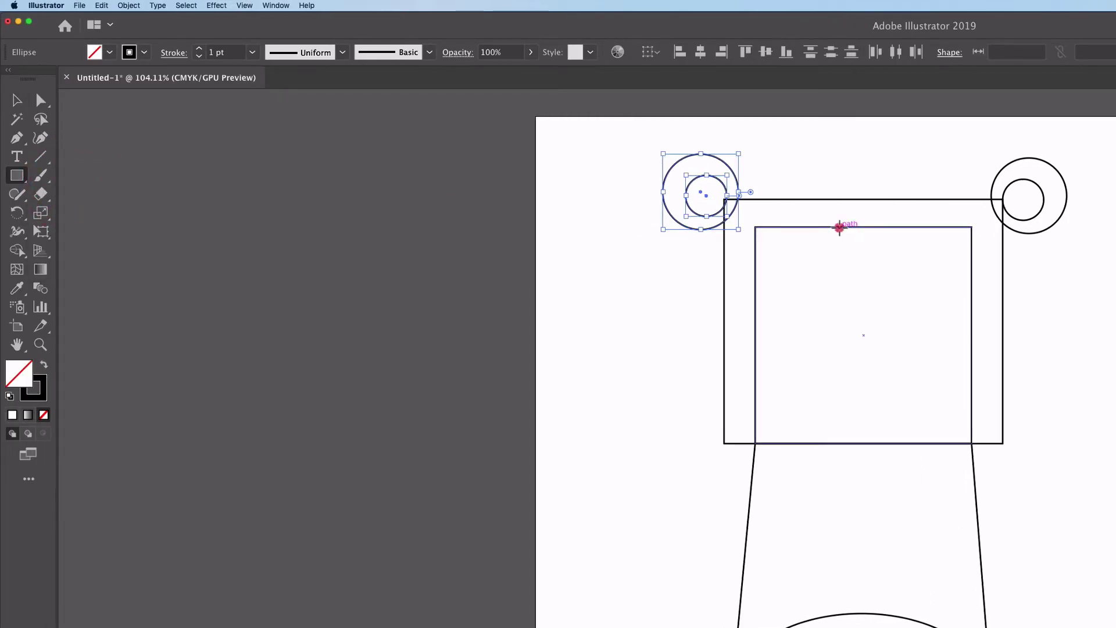
{"action": "left_click_drag", "start_coordinate": [839, 227], "coordinate": [889, 353]}
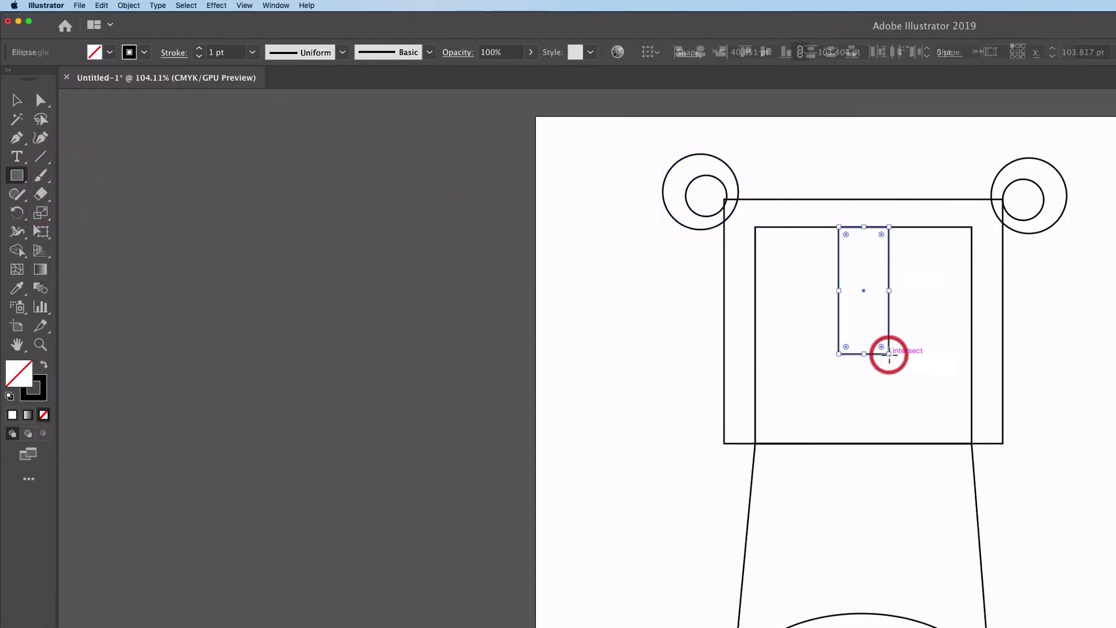
Start an arm outline with the Pen tool, arching from the trapezoid's upper right edge outward and down to the first finger
{"action": "left_click", "coordinate": [17, 100]}
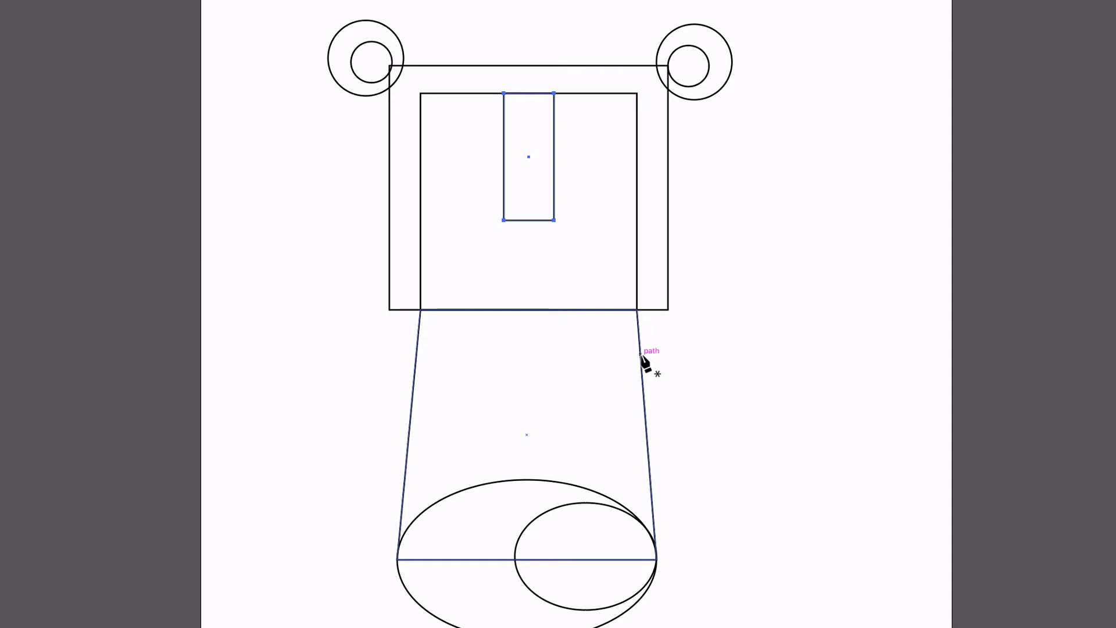
{"action": "left_click", "coordinate": [640, 354]}
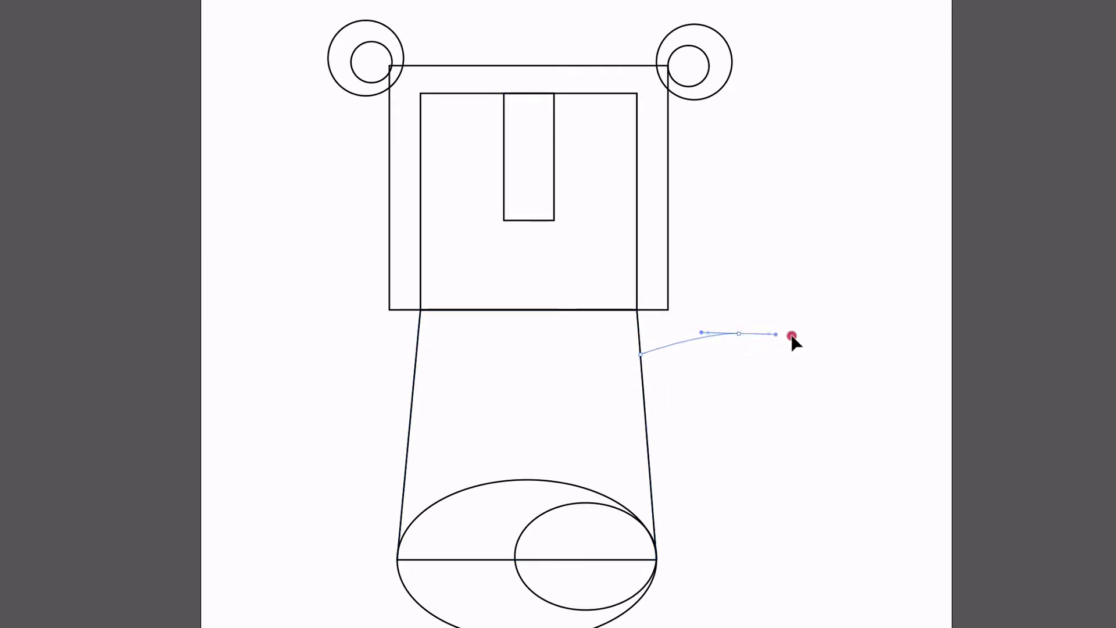
{"action": "left_click_drag", "start_coordinate": [794, 338], "coordinate": [795, 337]}
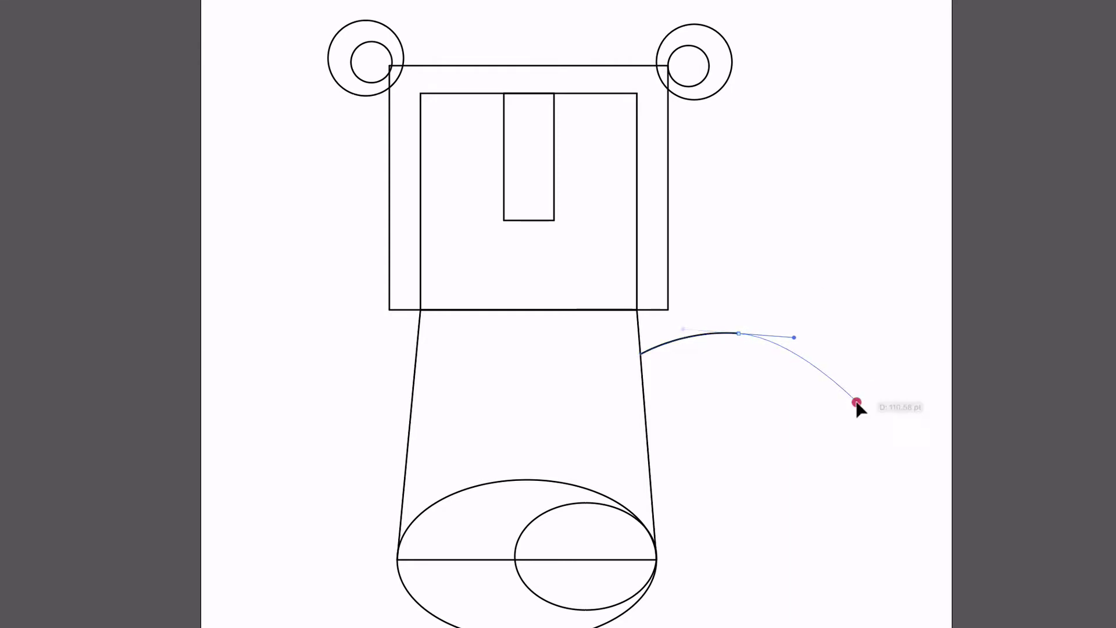
{"action": "left_click", "coordinate": [857, 402]}
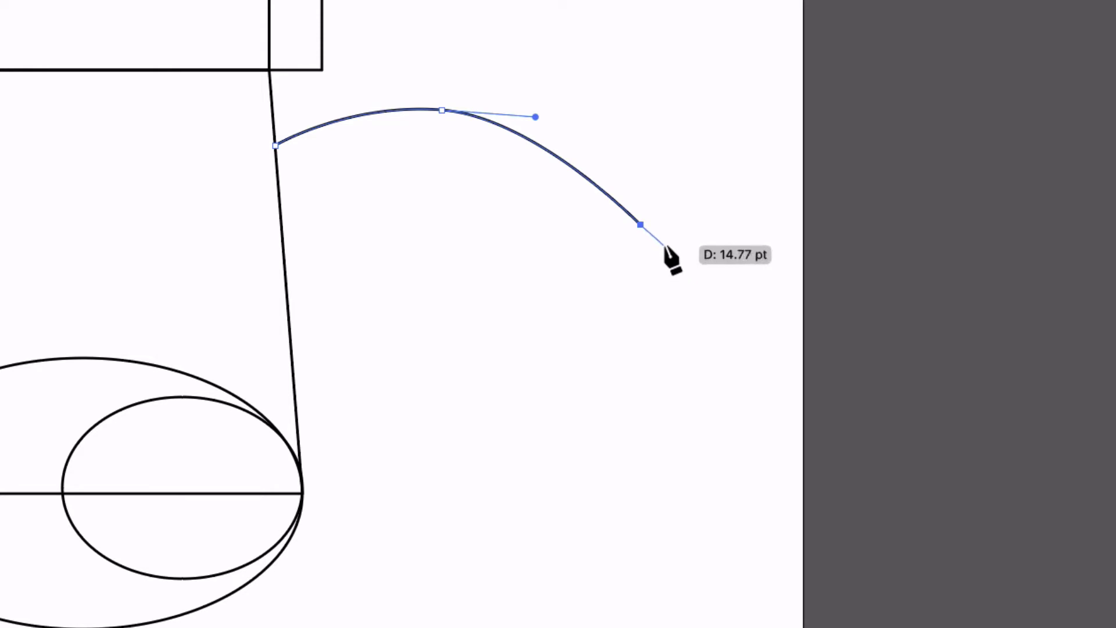
{"action": "left_click", "coordinate": [662, 247]}
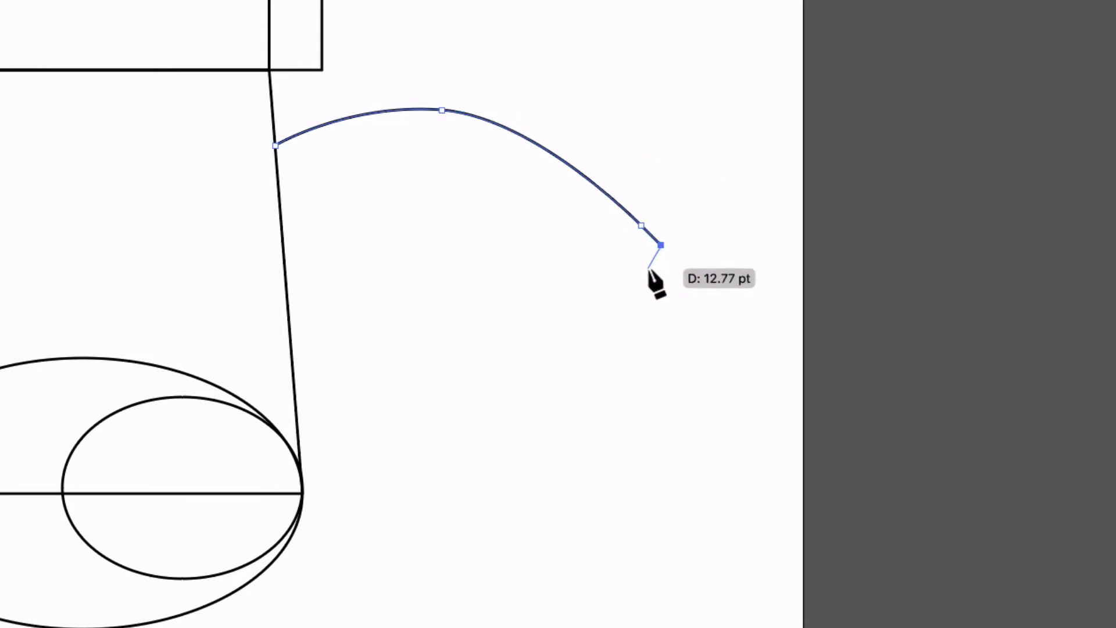
Continue the right arm's path around three rounded fingertips separated by two pointed notches
{"action": "left_click_drag", "start_coordinate": [661, 273], "coordinate": [654, 282]}
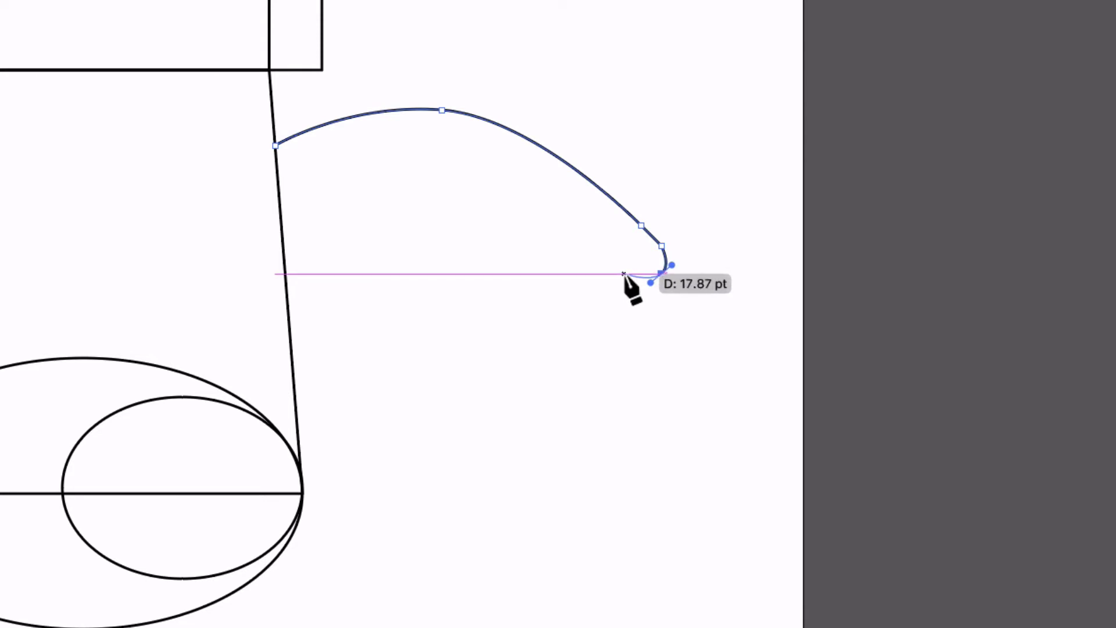
{"action": "left_click", "coordinate": [624, 274]}
{"action": "left_click", "coordinate": [605, 257]}
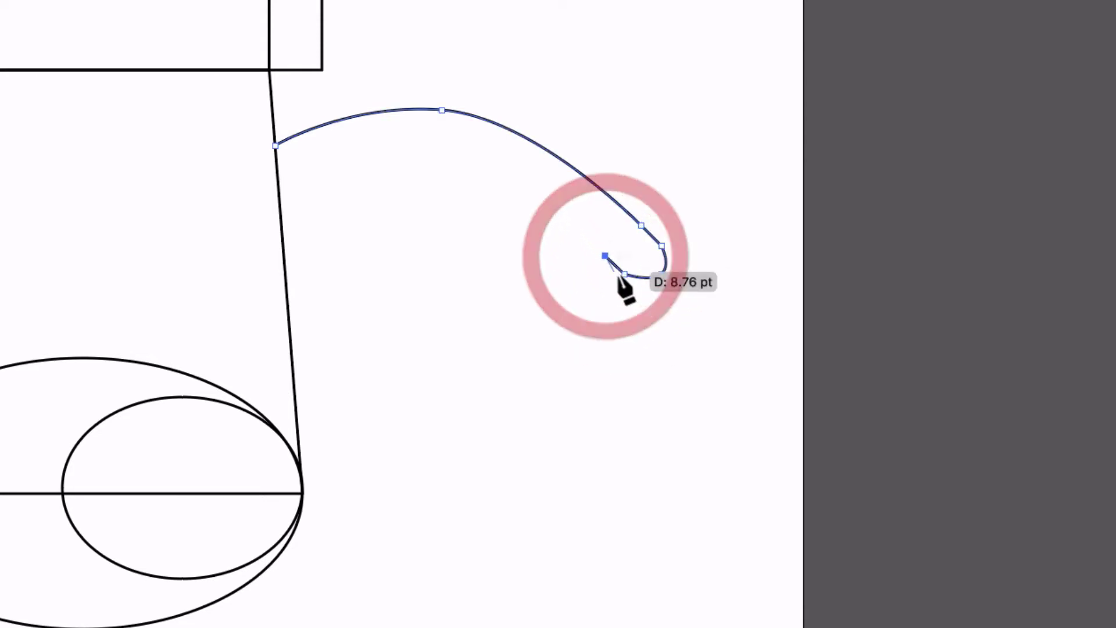
{"action": "left_click", "coordinate": [620, 282]}
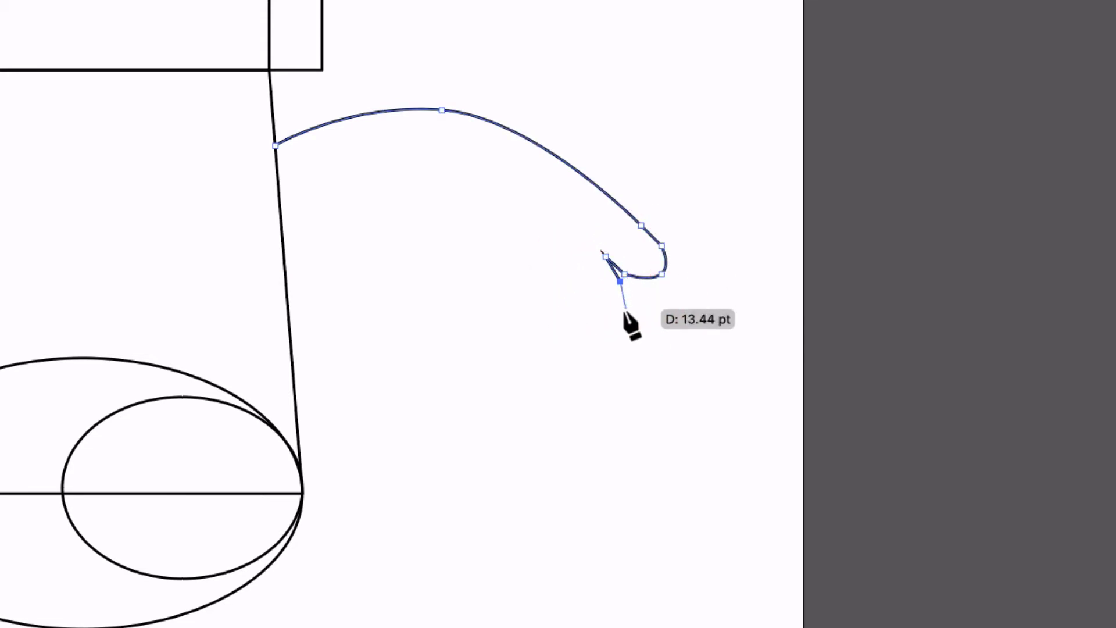
{"action": "left_click_drag", "start_coordinate": [623, 312], "coordinate": [610, 324]}
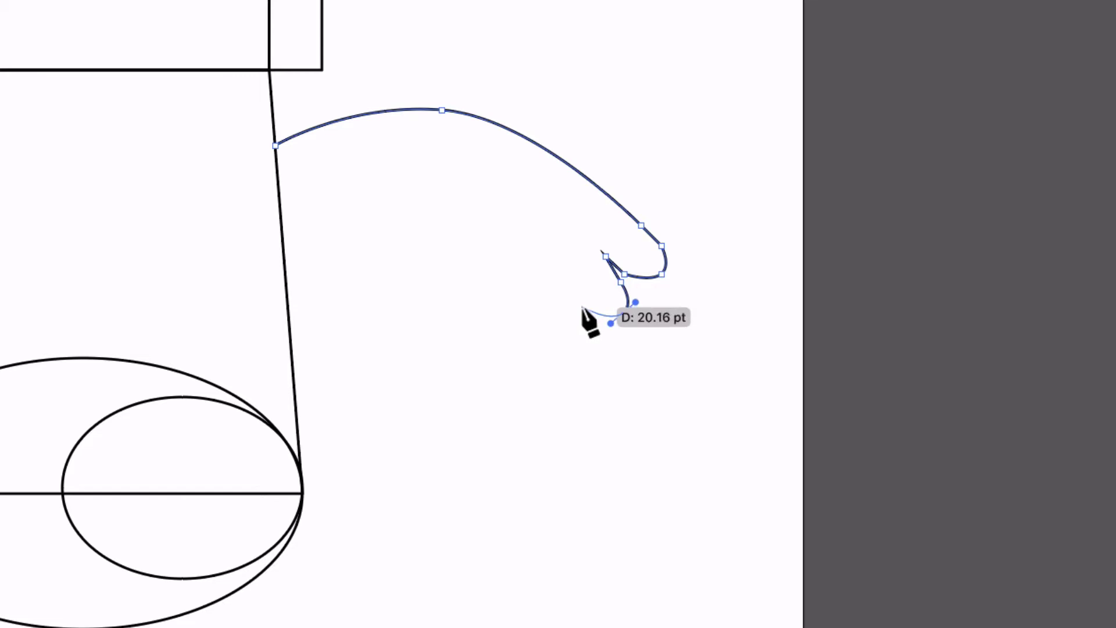
{"action": "left_click", "coordinate": [583, 309]}
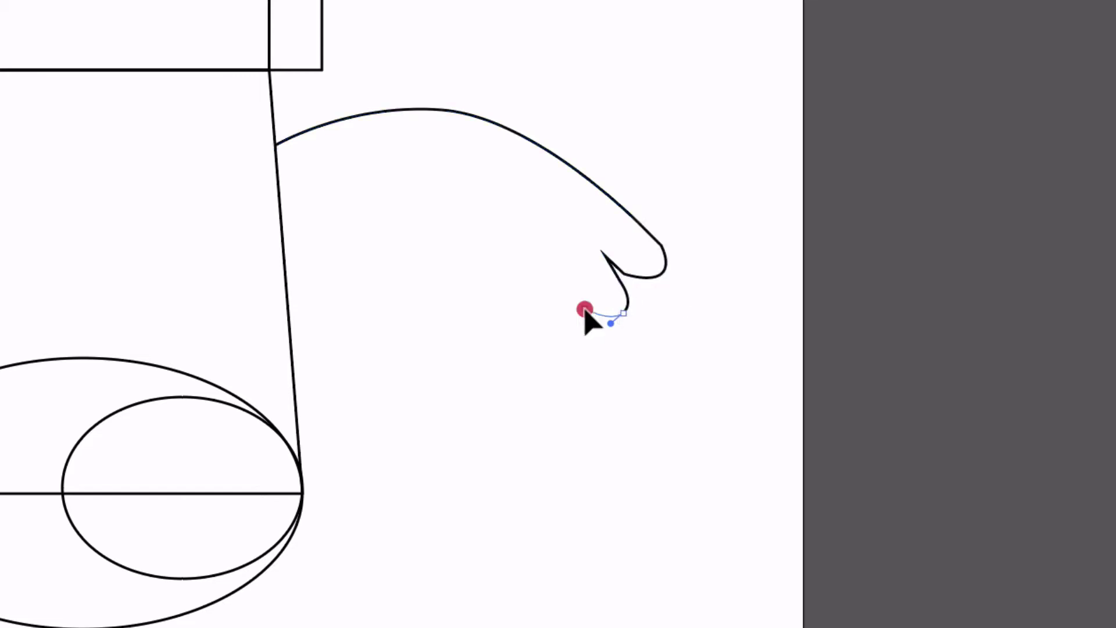
{"action": "left_click", "coordinate": [557, 282]}
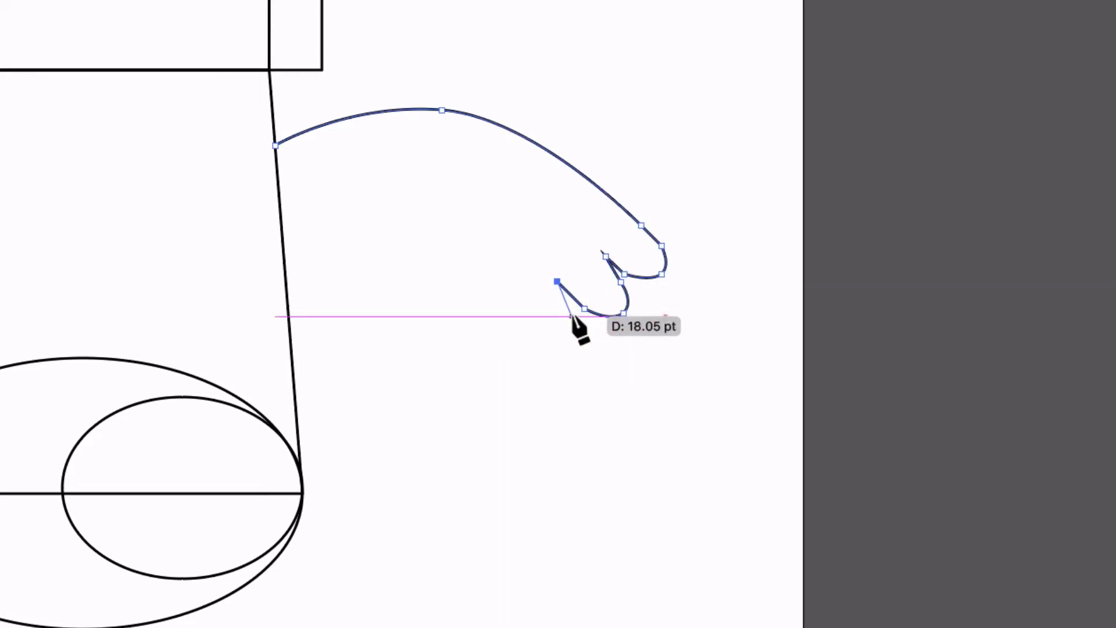
{"action": "left_click", "coordinate": [572, 317]}
{"action": "left_click_drag", "start_coordinate": [562, 352], "coordinate": [548, 362]}
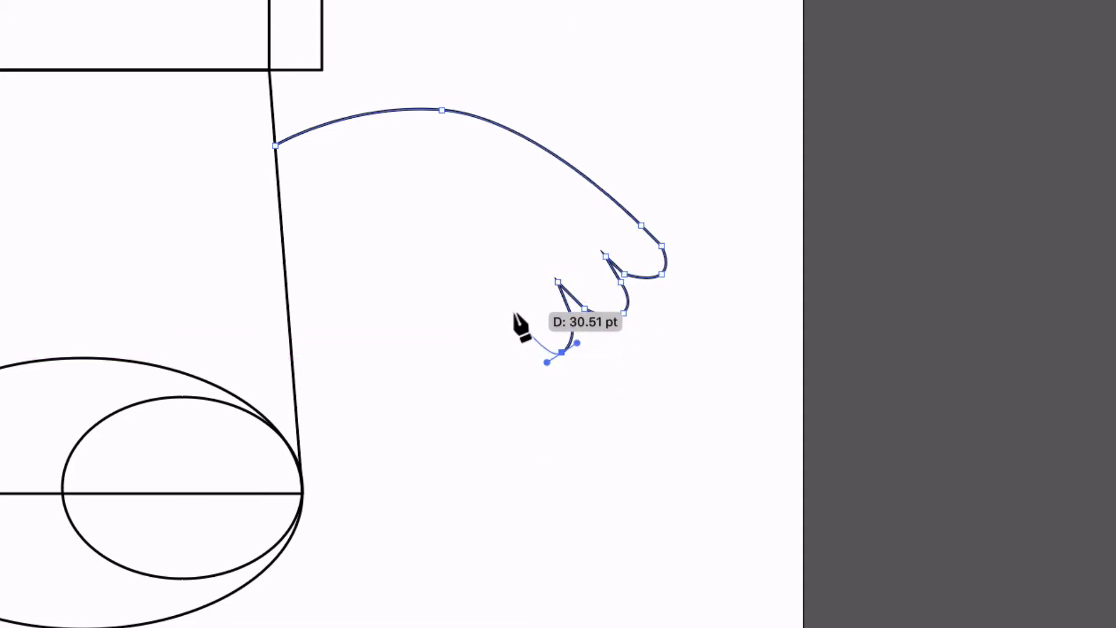
Curve the right arm's underside back to the trapezoid's edge and close the outline at its starting point
{"action": "left_click_drag", "start_coordinate": [512, 312], "coordinate": [379, 260]}
{"action": "left_click_drag", "start_coordinate": [379, 260], "coordinate": [319, 269]}
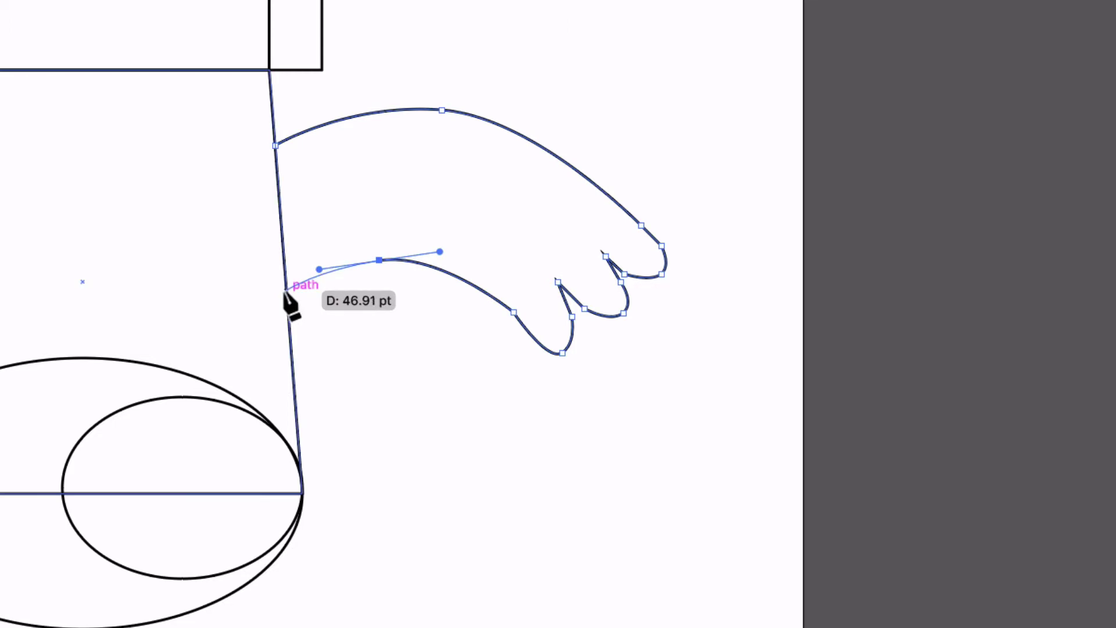
{"action": "left_click", "coordinate": [286, 289]}
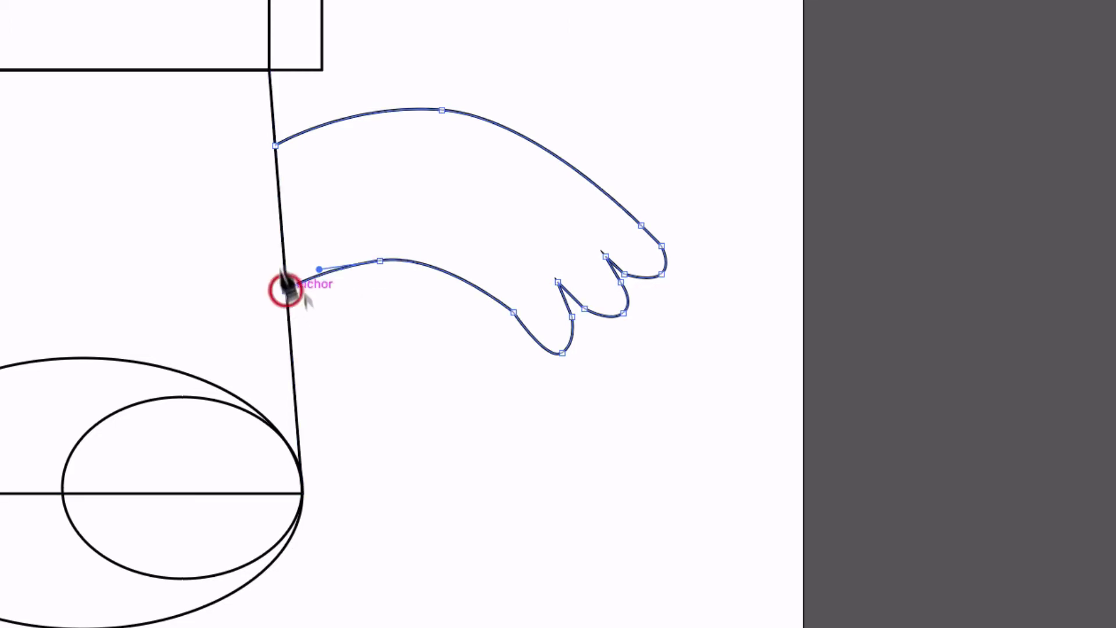
{"action": "left_click", "coordinate": [274, 146]}
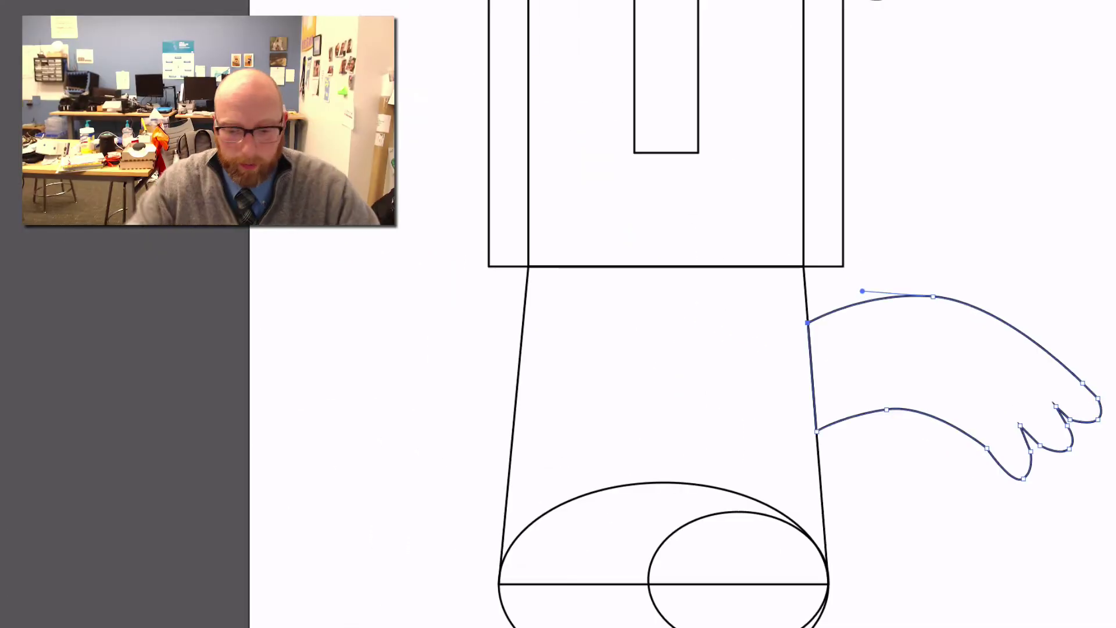
{"action": "key", "text": "super+equal"}
{"action": "key", "text": "super+equal"}
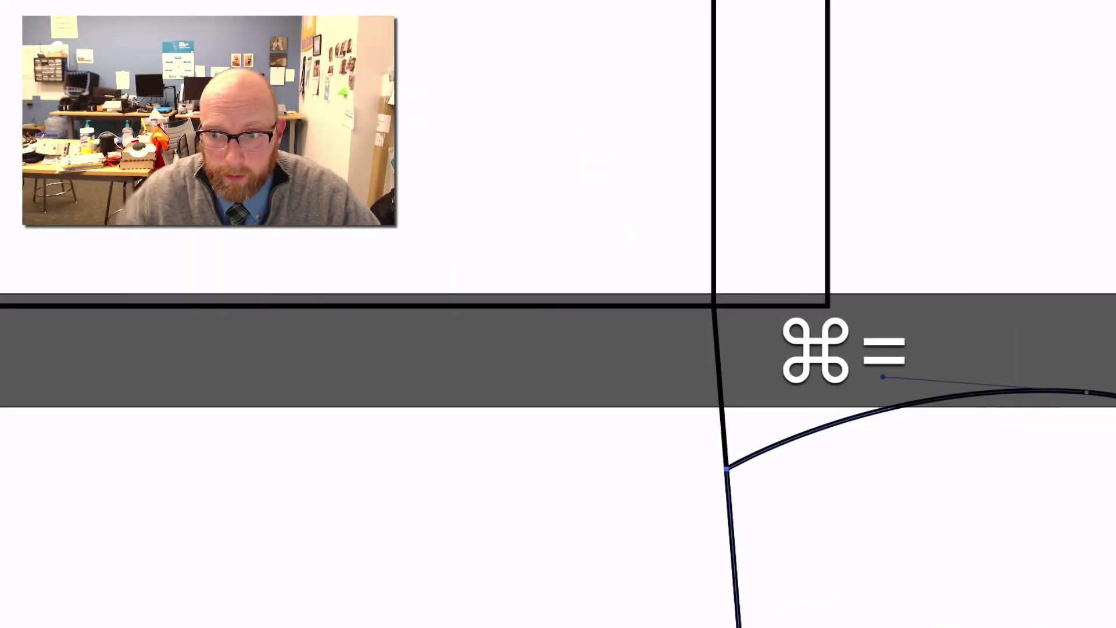
{"action": "key", "text": "h"}
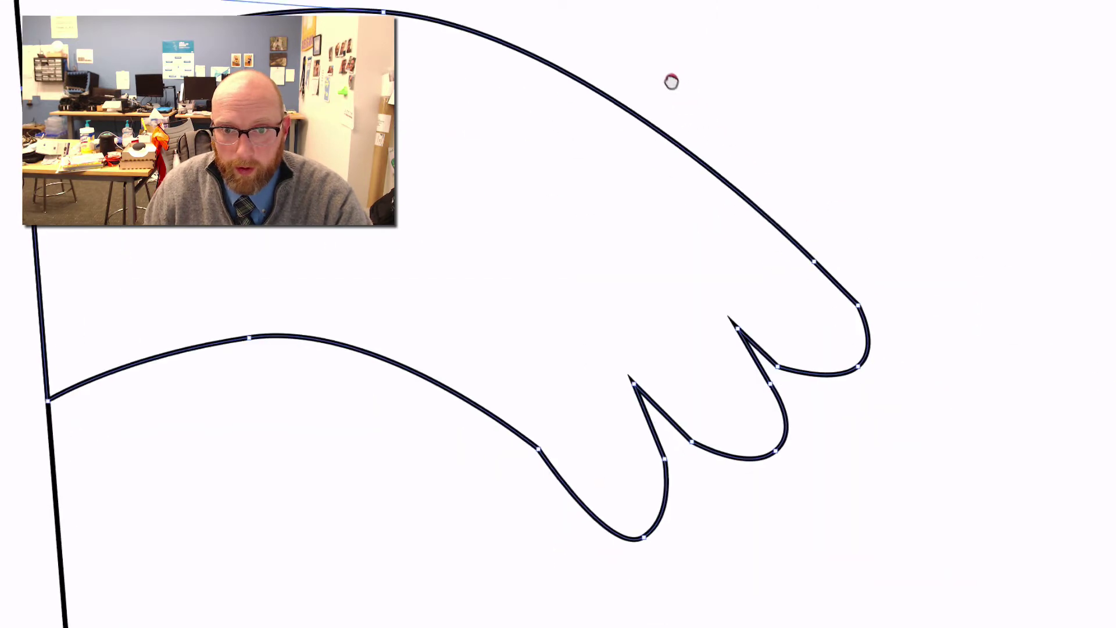
{"action": "left_click_drag", "start_coordinate": [671, 81], "coordinate": [672, 77]}
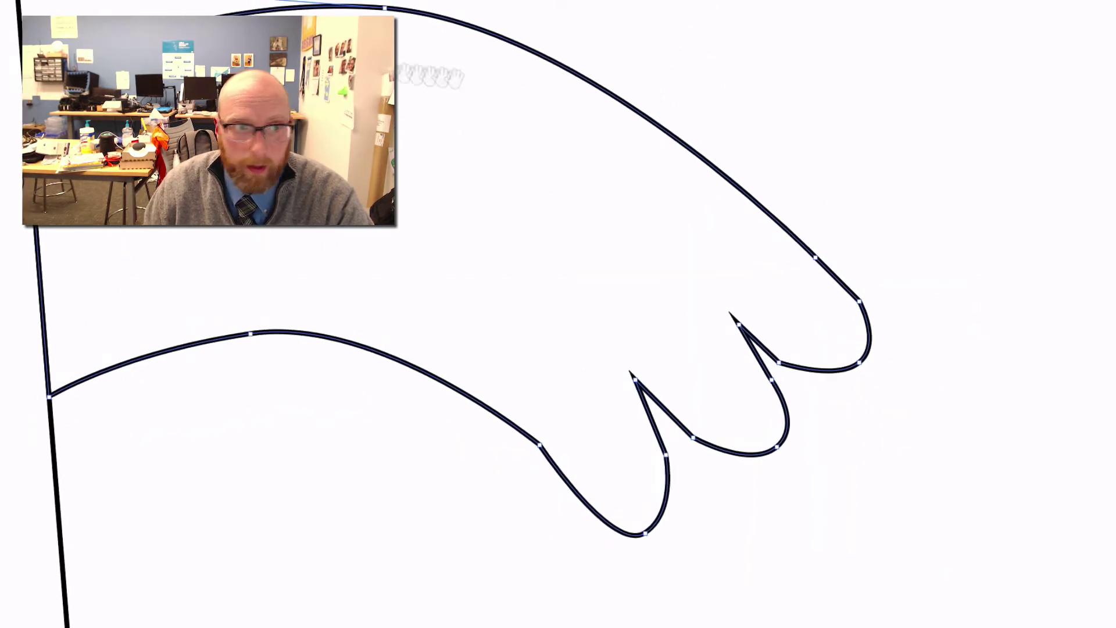
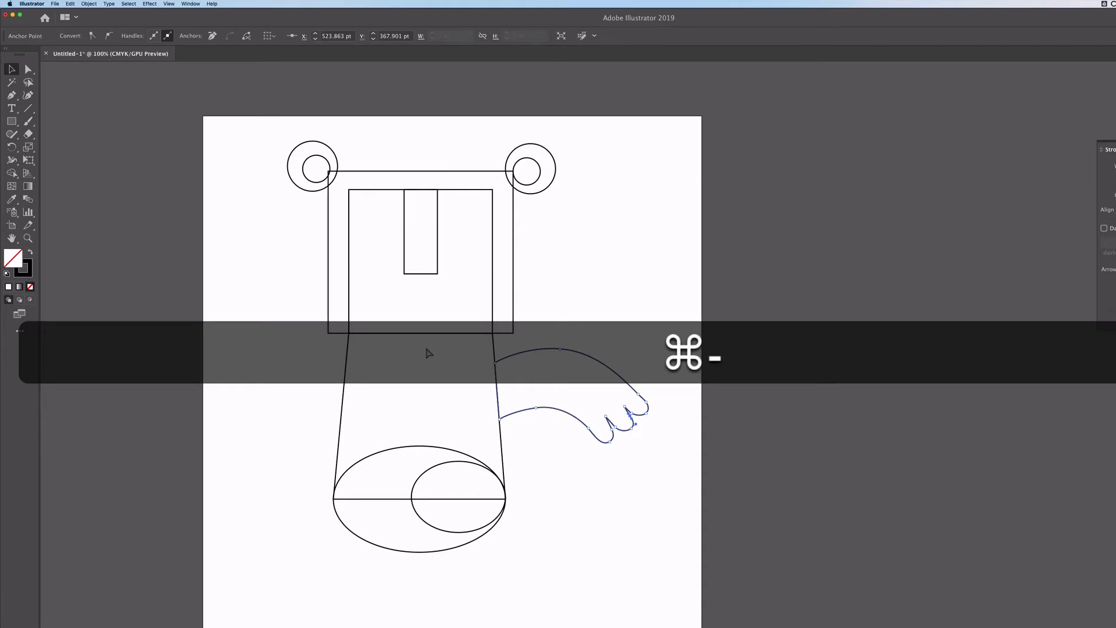
Start a second arm with the Pen tool, arching from the trapezoid's upper left edge outward and down around the first fingertip
{"action": "key", "text": "super"}
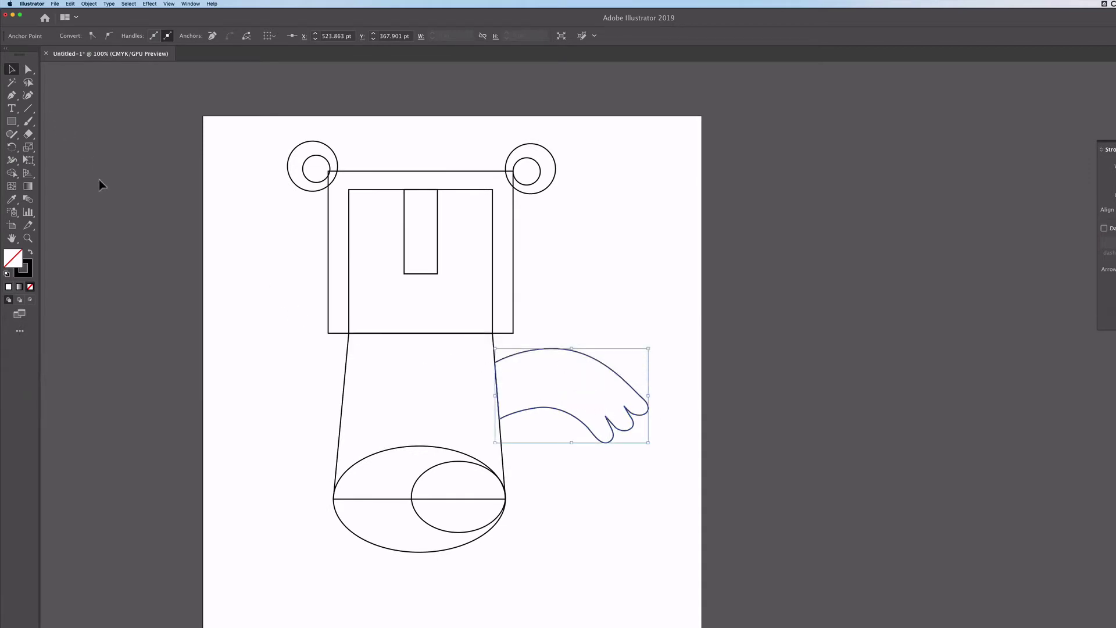
{"action": "key", "text": "p"}
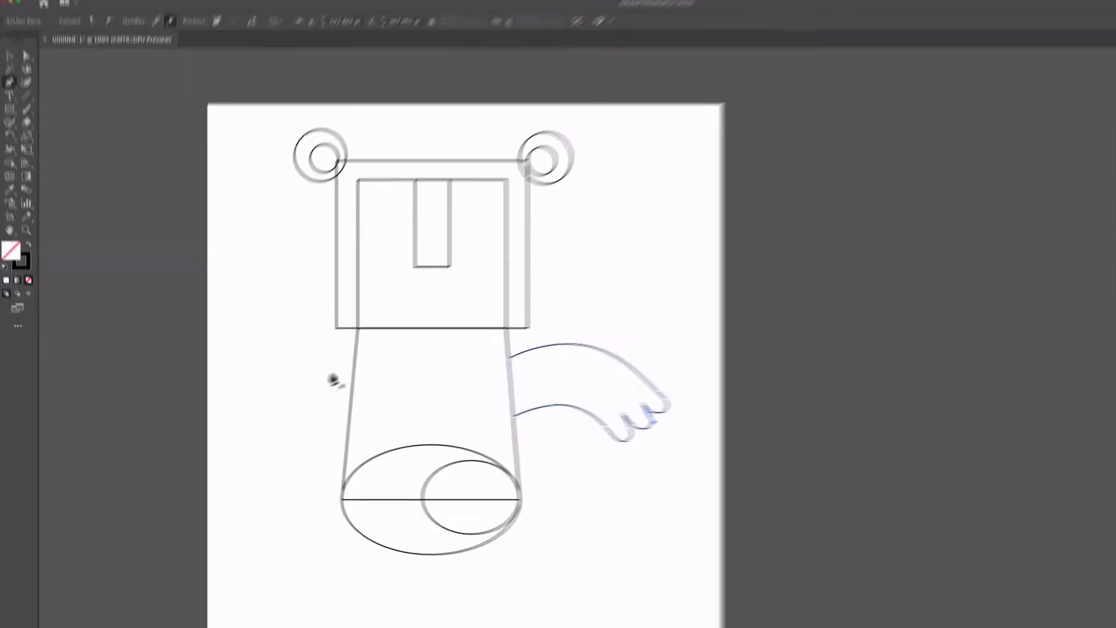
{"action": "key", "text": "super+equal"}
{"action": "key", "text": "super+equal"}
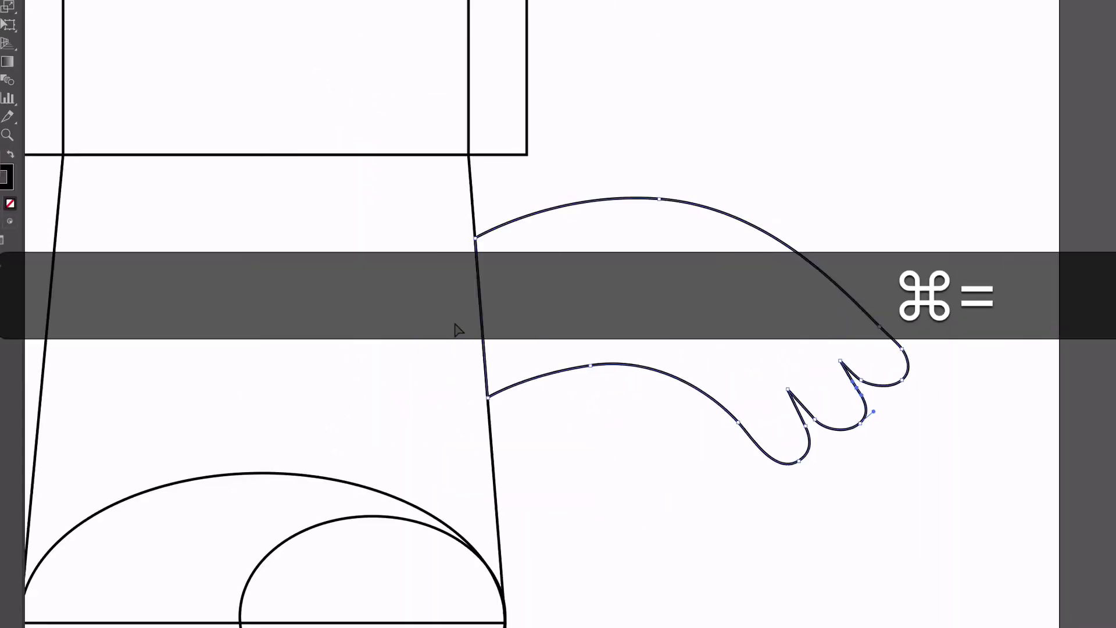
{"action": "key", "text": "super+h"}
{"action": "key", "text": "h"}
{"action": "left_click_drag", "start_coordinate": [256, 290], "coordinate": [999, 324]}
{"action": "left_click_drag", "start_coordinate": [695, 367], "coordinate": [993, 288]}
{"action": "key", "text": "p"}
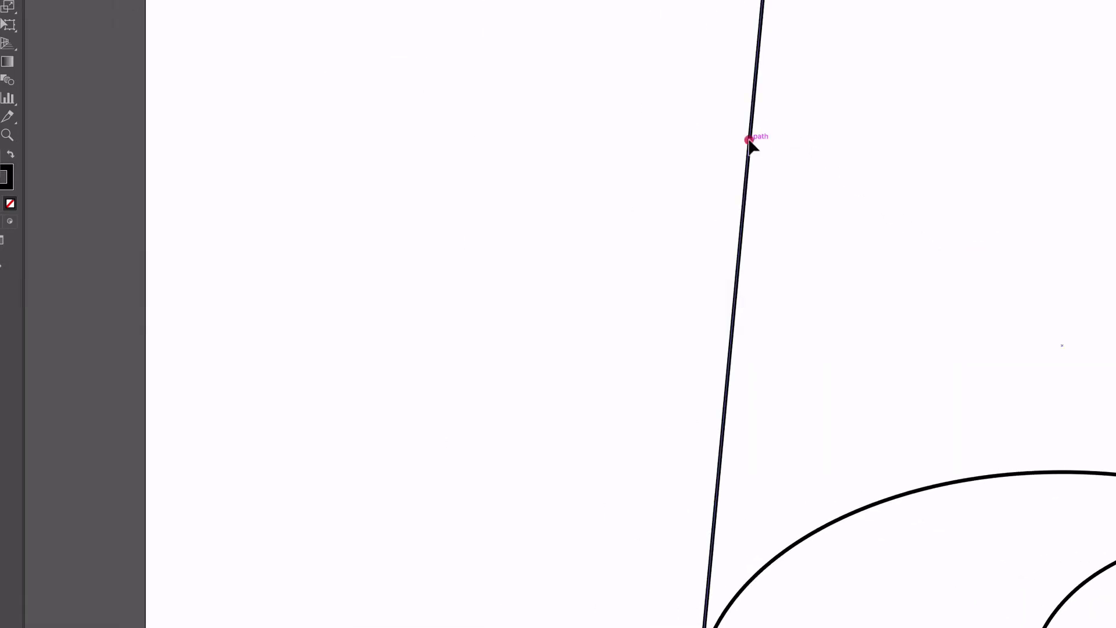
{"action": "left_click", "coordinate": [749, 140]}
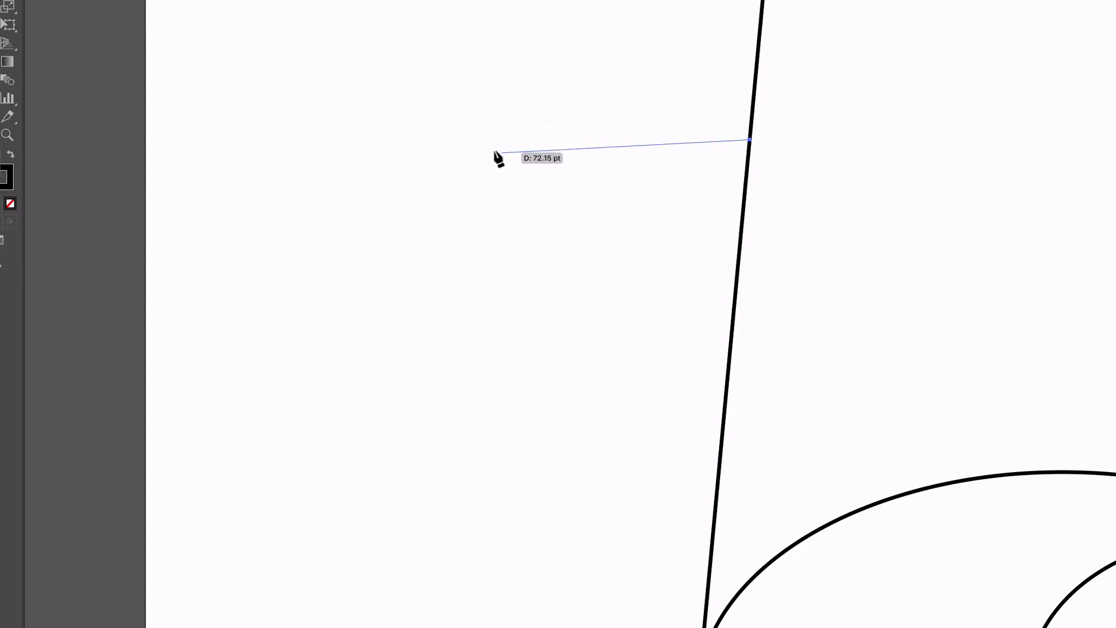
{"action": "left_click_drag", "start_coordinate": [493, 150], "coordinate": [375, 197]}
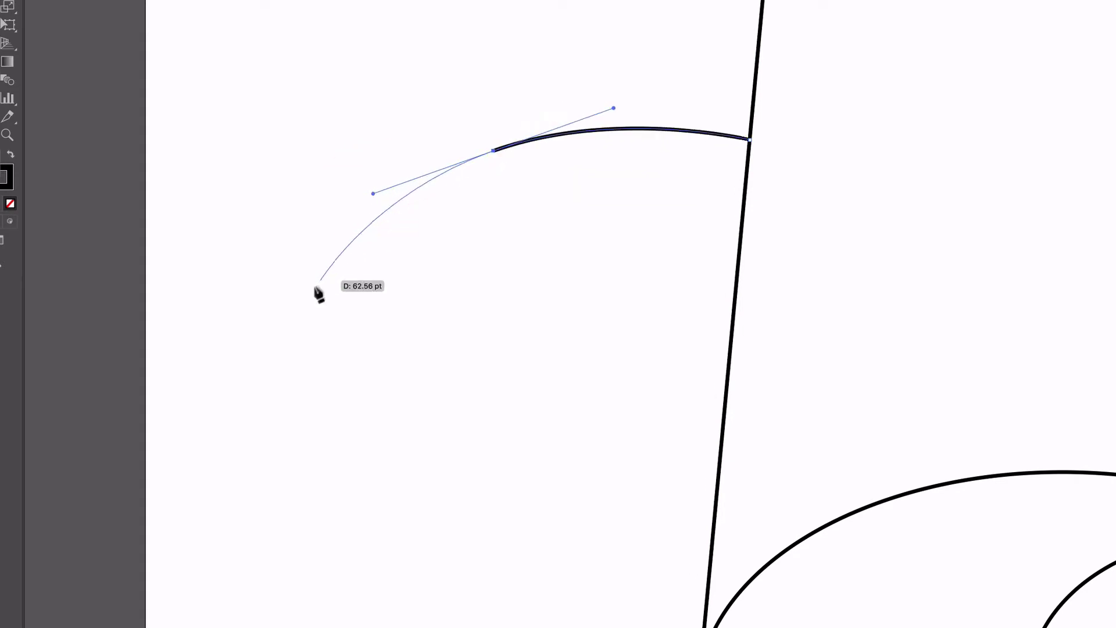
{"action": "left_click_drag", "start_coordinate": [306, 299], "coordinate": [301, 388]}
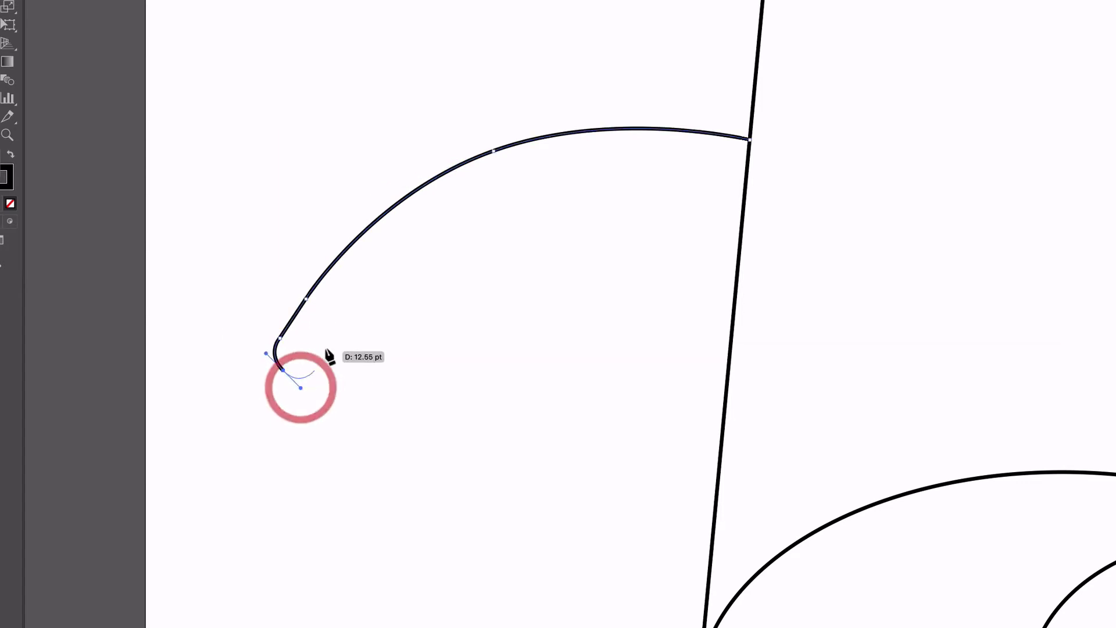
Continue the left arm's path through the first pointed notch and around the second rounded finger to the next notch
{"action": "left_click_drag", "start_coordinate": [334, 330], "coordinate": [308, 389]}
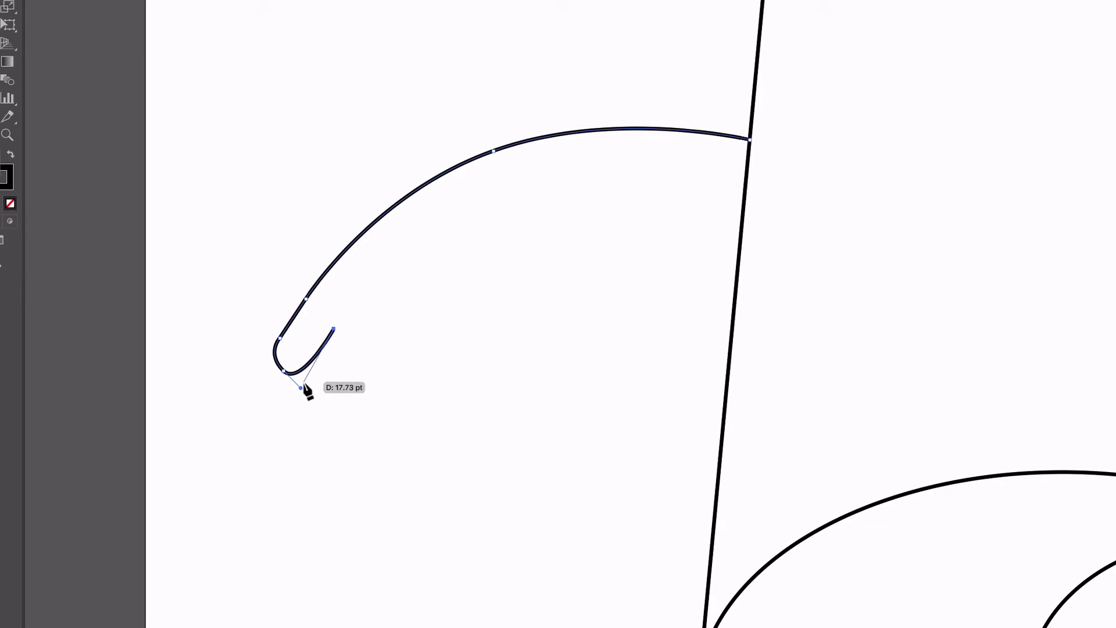
{"action": "left_click", "coordinate": [311, 373]}
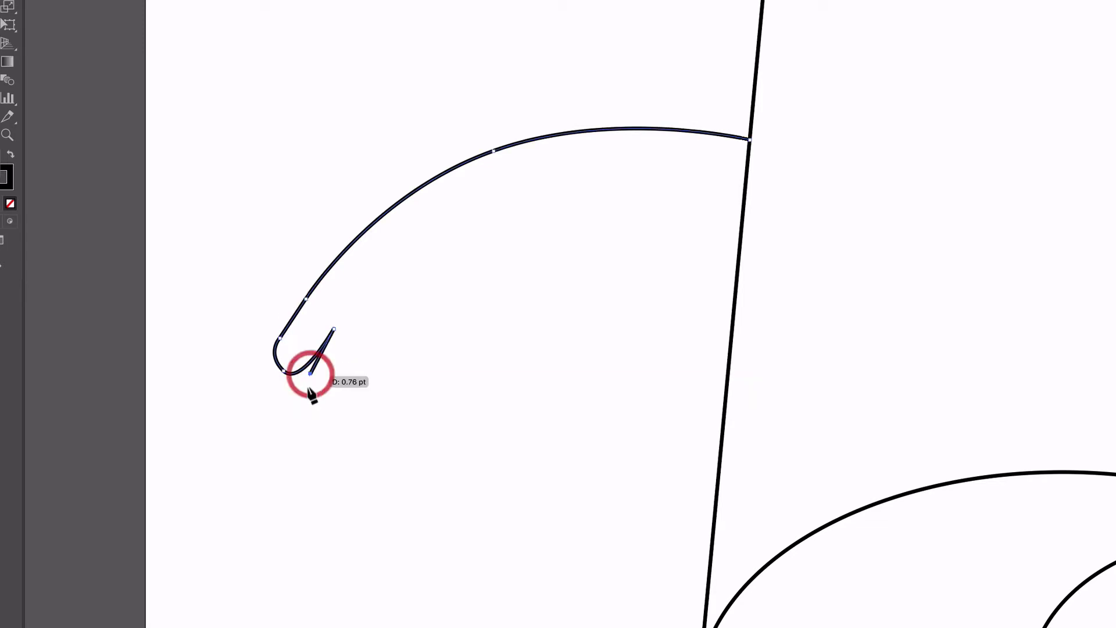
{"action": "left_click_drag", "start_coordinate": [312, 398], "coordinate": [324, 408]}
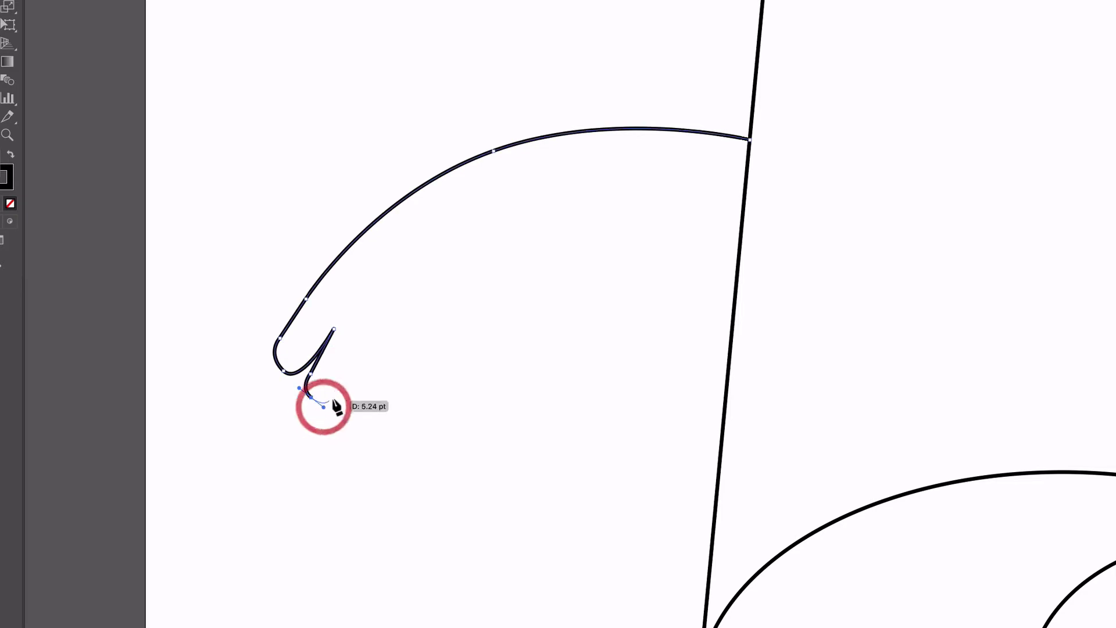
{"action": "left_click", "coordinate": [337, 395]}
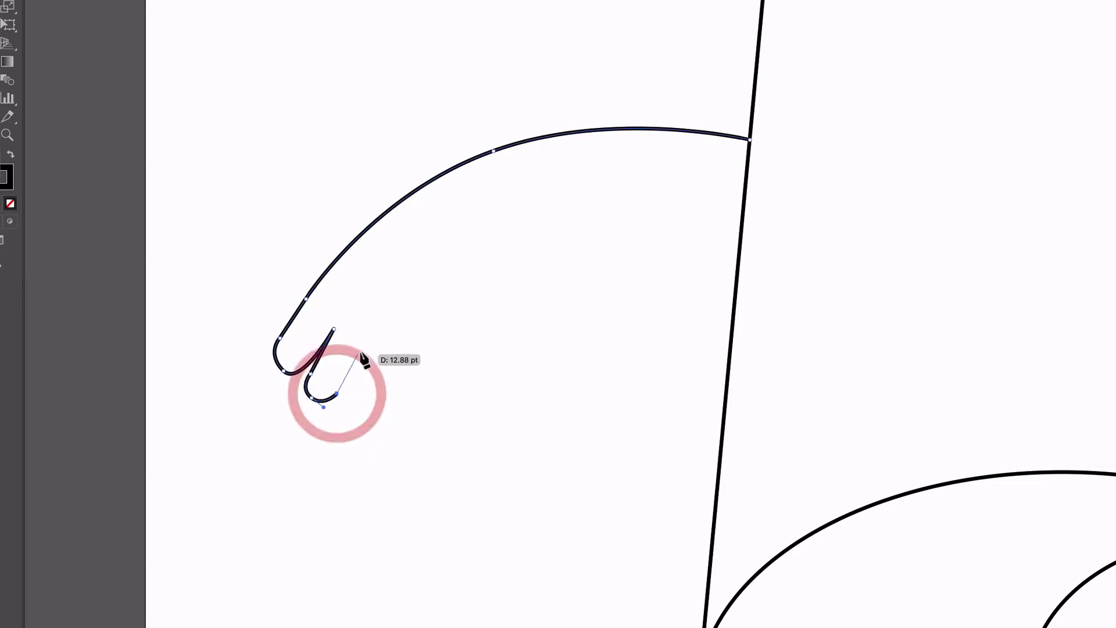
{"action": "left_click", "coordinate": [373, 347]}
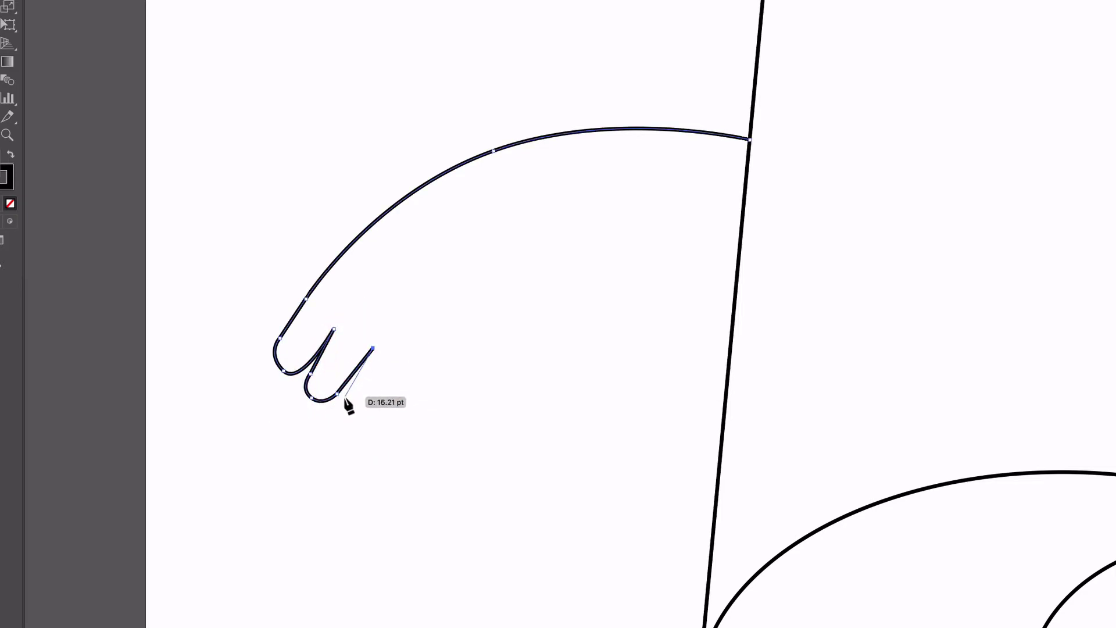
Finish the left arm's path around the third fingertip and along a curved underside, closing the outline at its starting point
{"action": "left_click", "coordinate": [344, 397]}
{"action": "left_click_drag", "start_coordinate": [346, 424], "coordinate": [358, 430]}
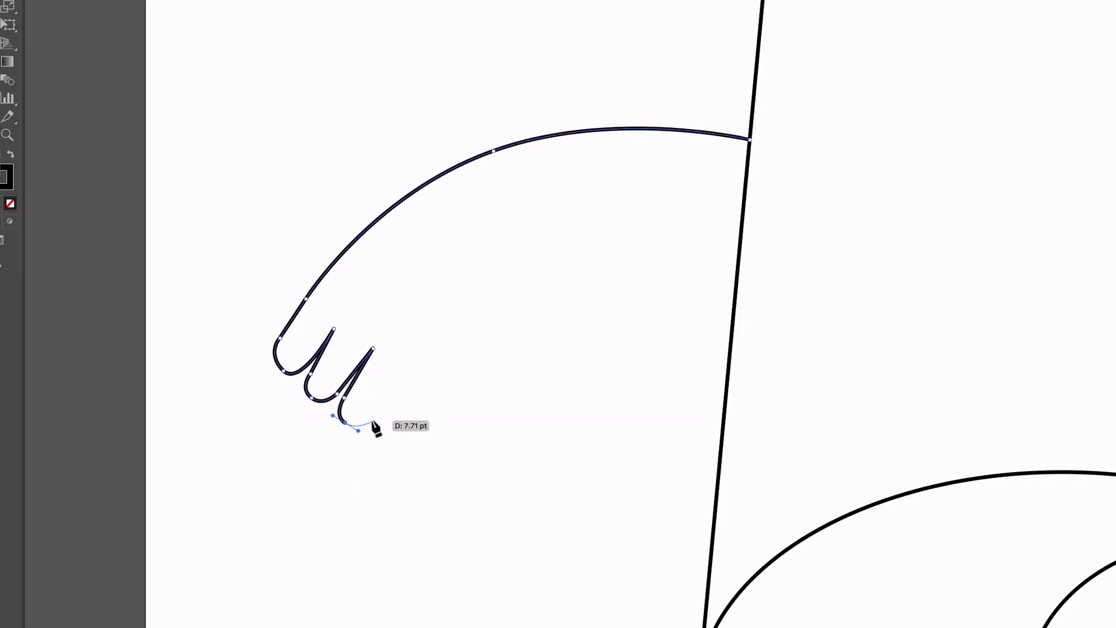
{"action": "left_click", "coordinate": [370, 416]}
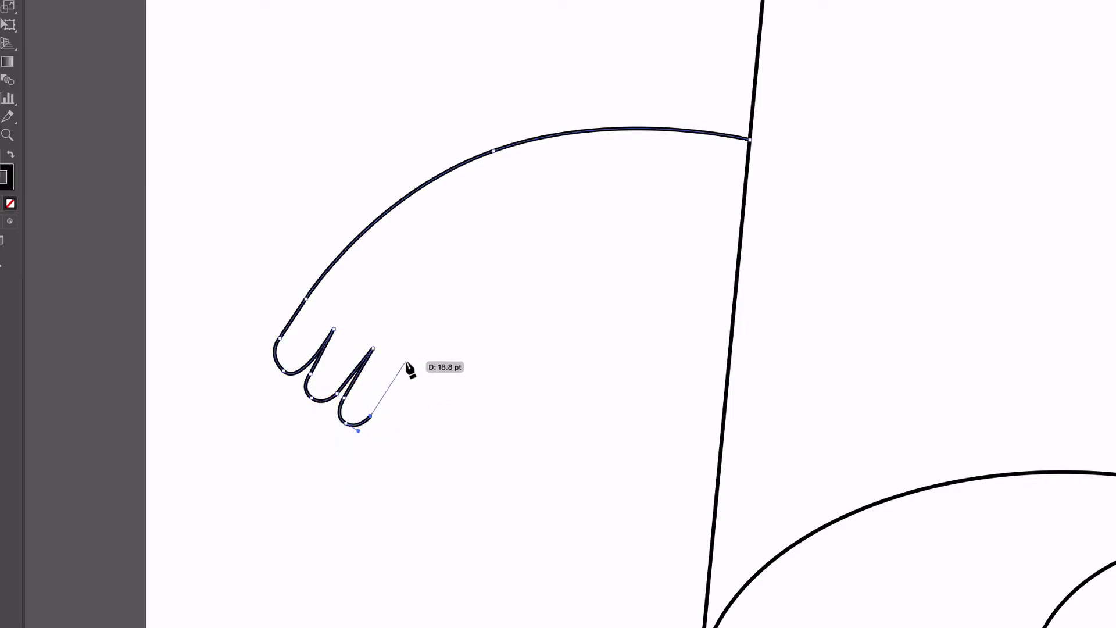
{"action": "left_click_drag", "start_coordinate": [405, 361], "coordinate": [603, 254]}
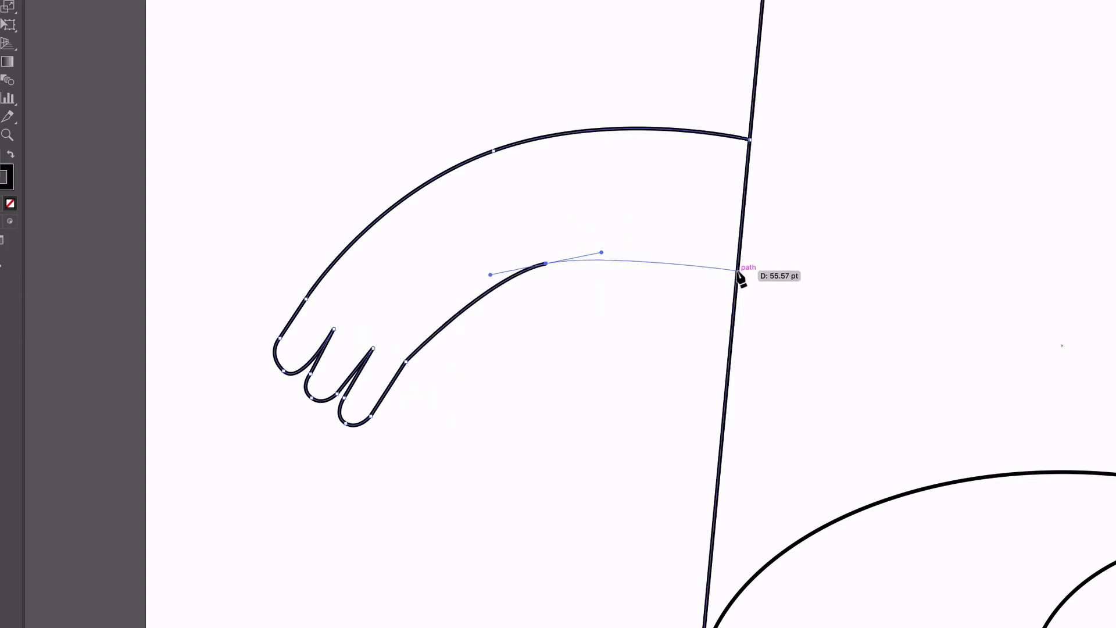
{"action": "left_click", "coordinate": [736, 270]}
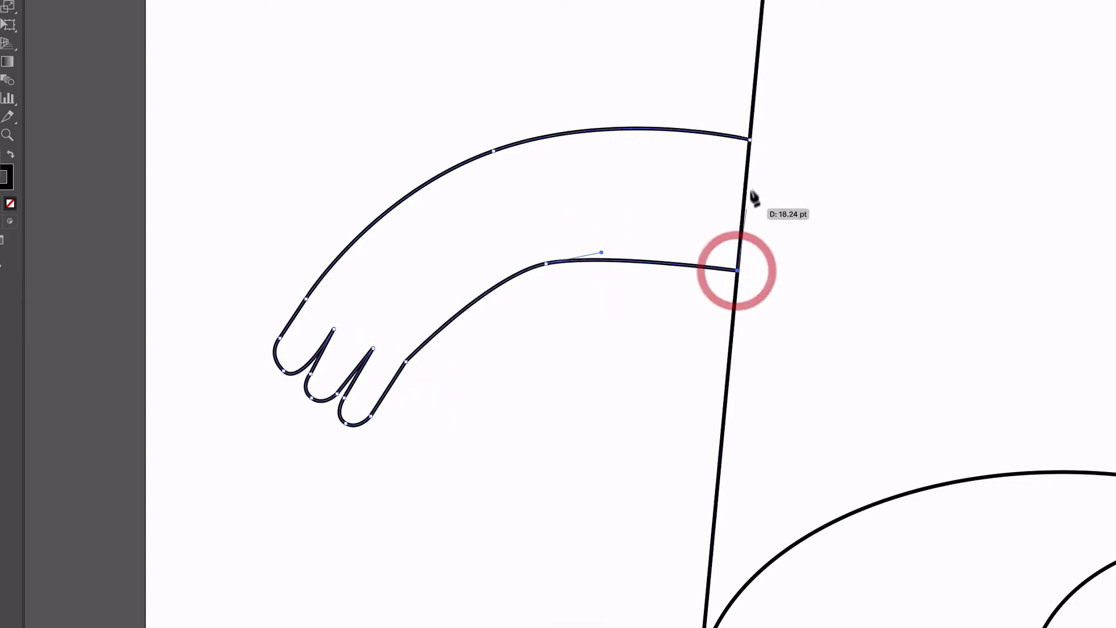
{"action": "left_click", "coordinate": [750, 140]}
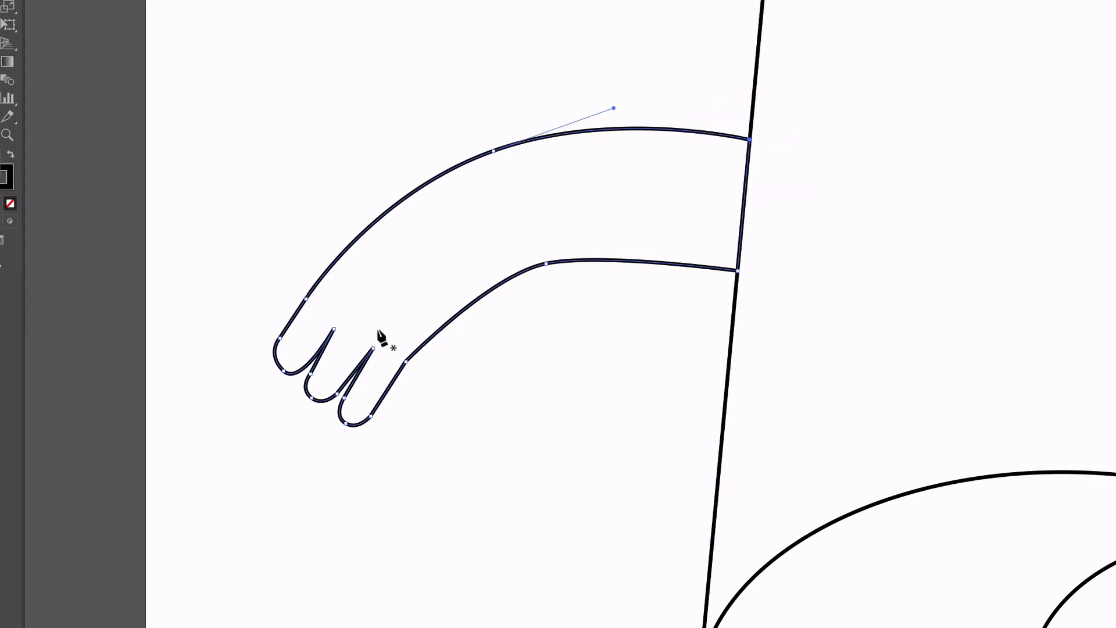
Convert the anchor on the outer side of the left hand's first fingertip to a smooth point and adjust its curve
{"action": "key", "text": "super+equal"}
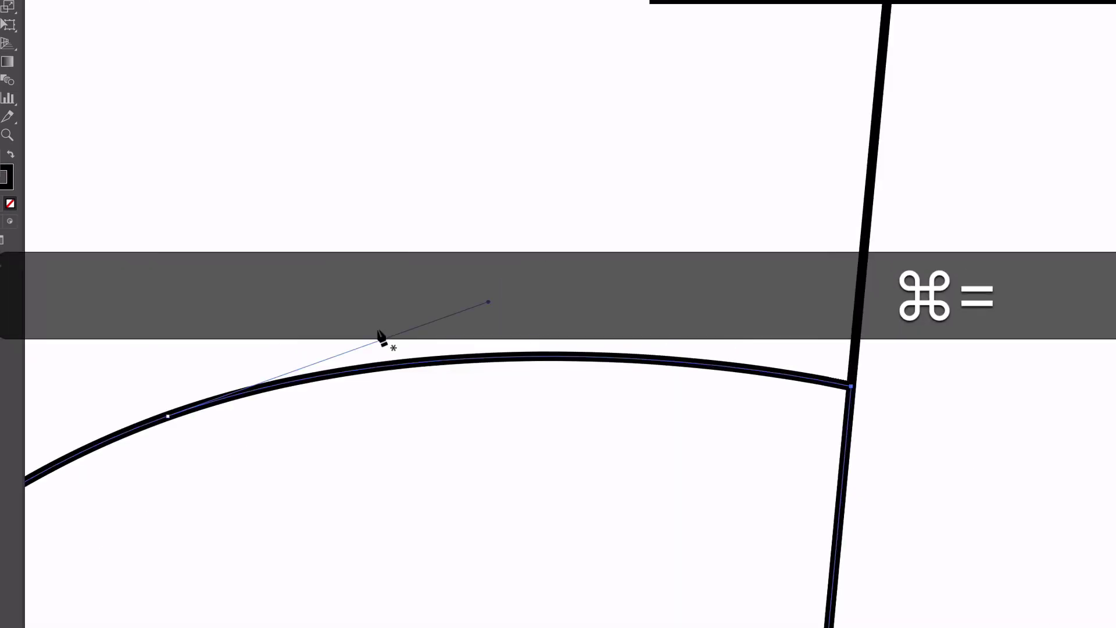
{"action": "key", "text": "super+h"}
{"action": "key", "text": "h"}
{"action": "left_click_drag", "start_coordinate": [264, 251], "coordinate": [991, 142]}
{"action": "mouse_move", "coordinate": [443, 377]}
{"action": "left_mouse_down"}
{"action": "mouse_move", "coordinate": [455, 161]}
{"action": "mouse_move", "coordinate": [431, 160]}
{"action": "left_mouse_up"}
{"action": "key", "text": "a"}
{"action": "left_click", "coordinate": [176, 284]}
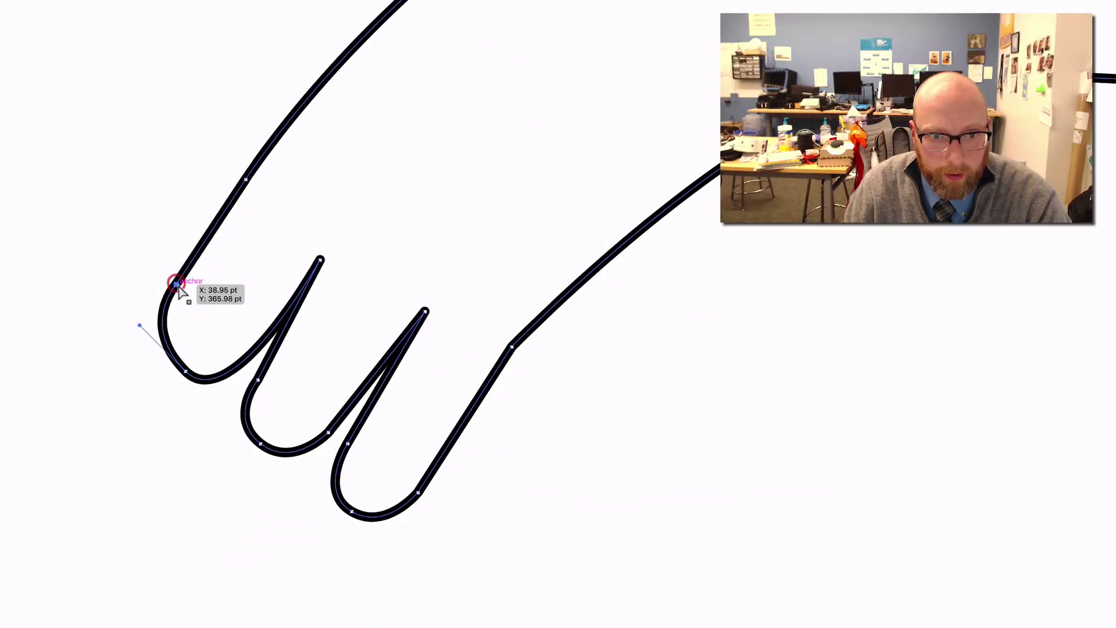
{"action": "left_click", "coordinate": [116, 2]}
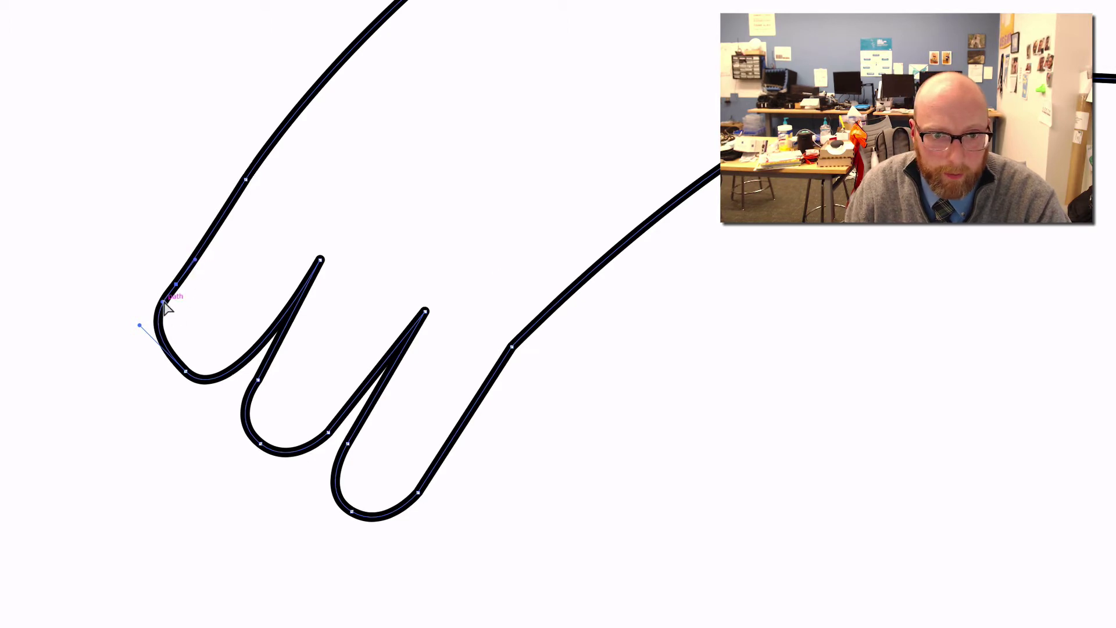
{"action": "left_click_drag", "start_coordinate": [163, 306], "coordinate": [154, 312]}
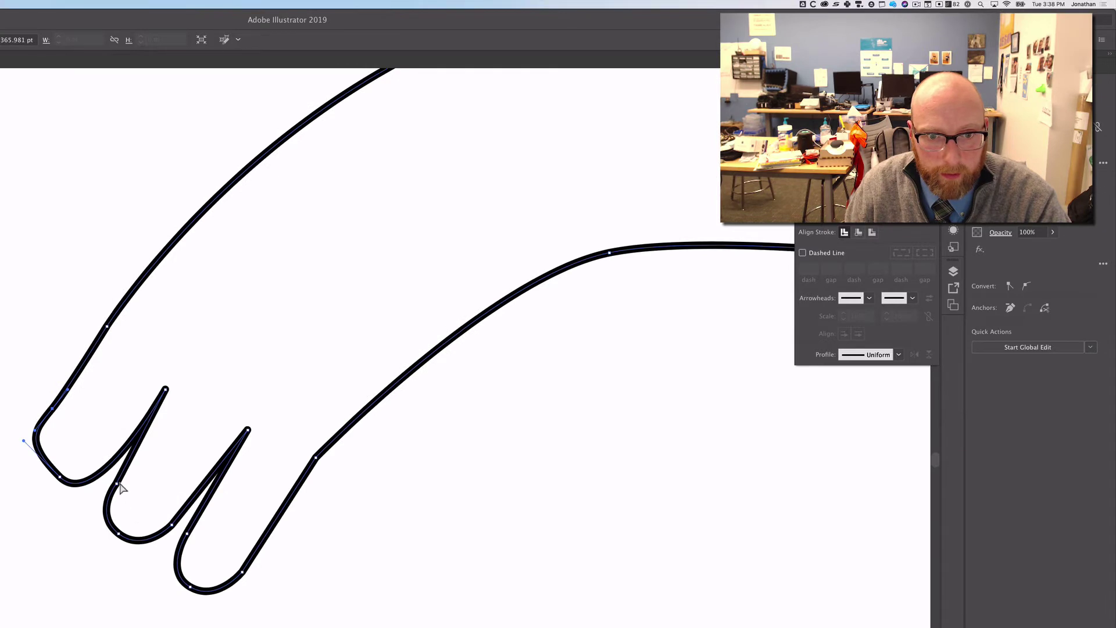
Convert both side anchors of the left hand's second finger to smooth points and nudge the one beside the first finger upward
{"action": "left_click", "coordinate": [117, 483]}
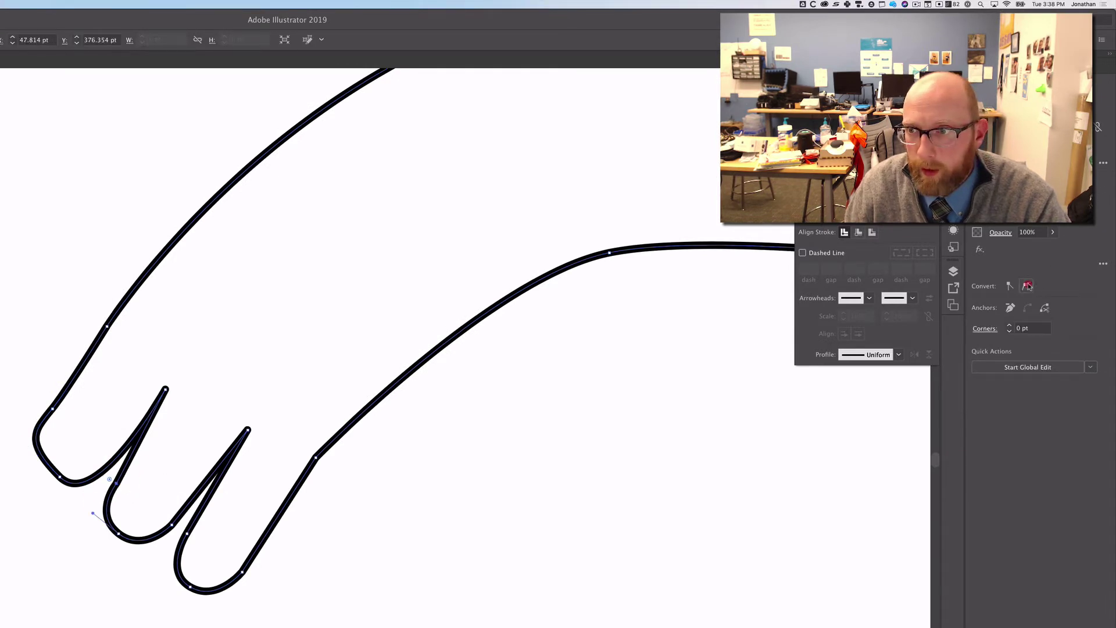
{"action": "left_click", "coordinate": [1028, 286]}
{"action": "left_click", "coordinate": [172, 526]}
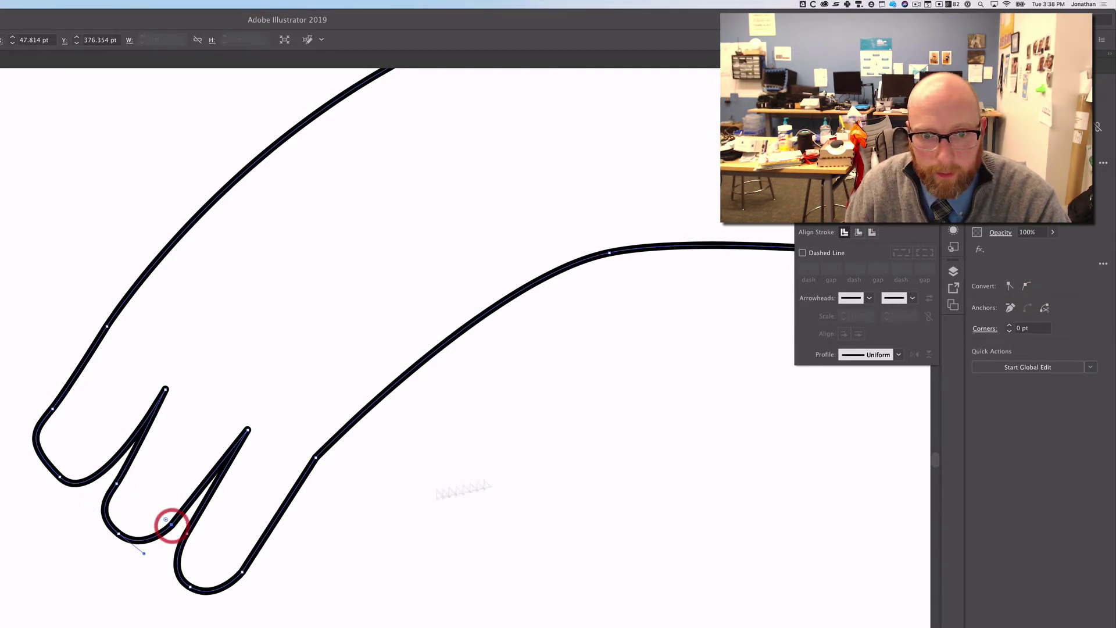
{"action": "left_click", "coordinate": [1028, 286]}
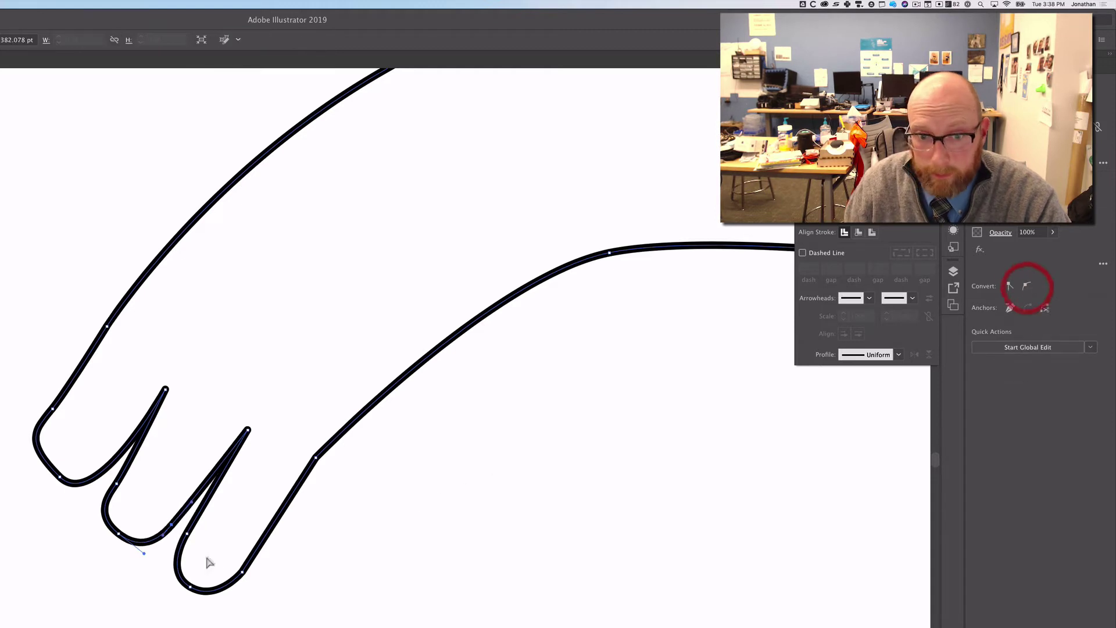
{"action": "left_click", "coordinate": [117, 487]}
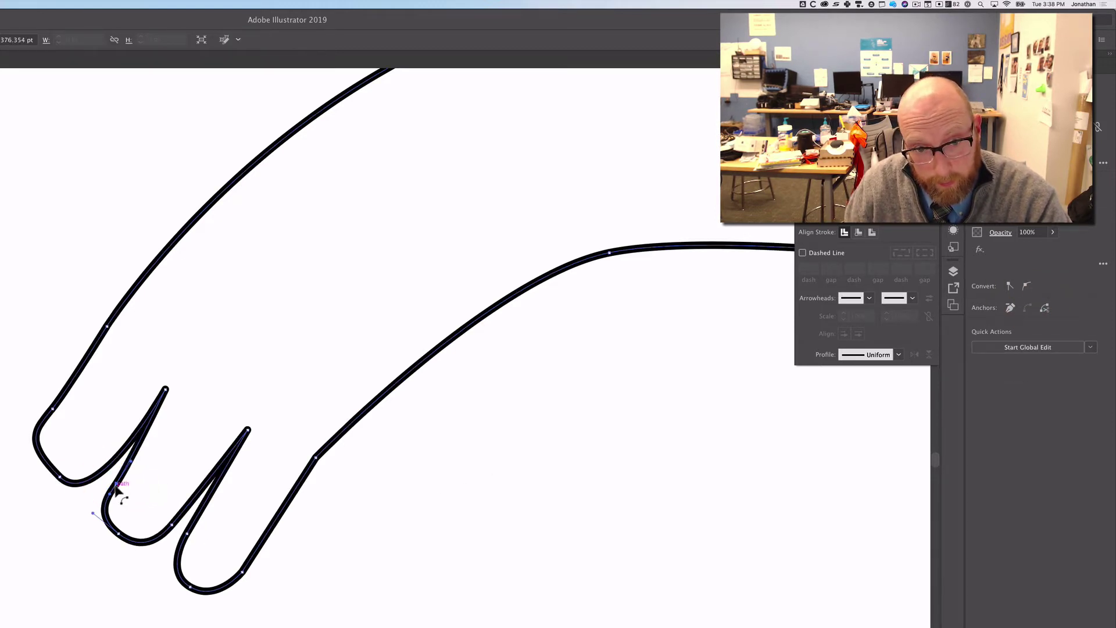
{"action": "left_click_drag", "start_coordinate": [117, 489], "coordinate": [114, 472]}
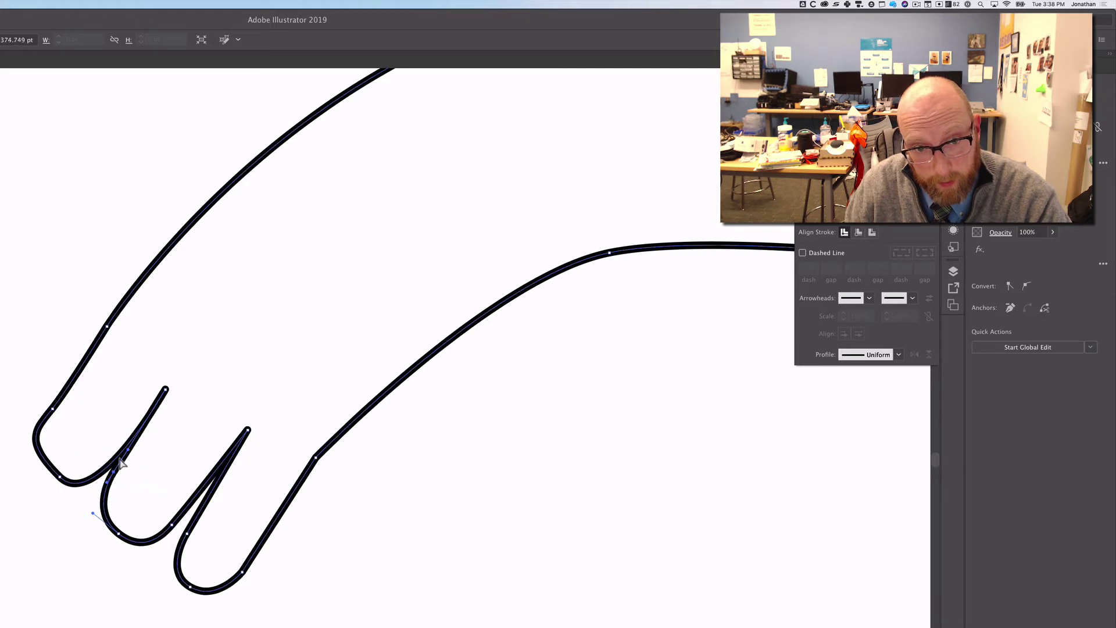
{"action": "left_click", "coordinate": [171, 524]}
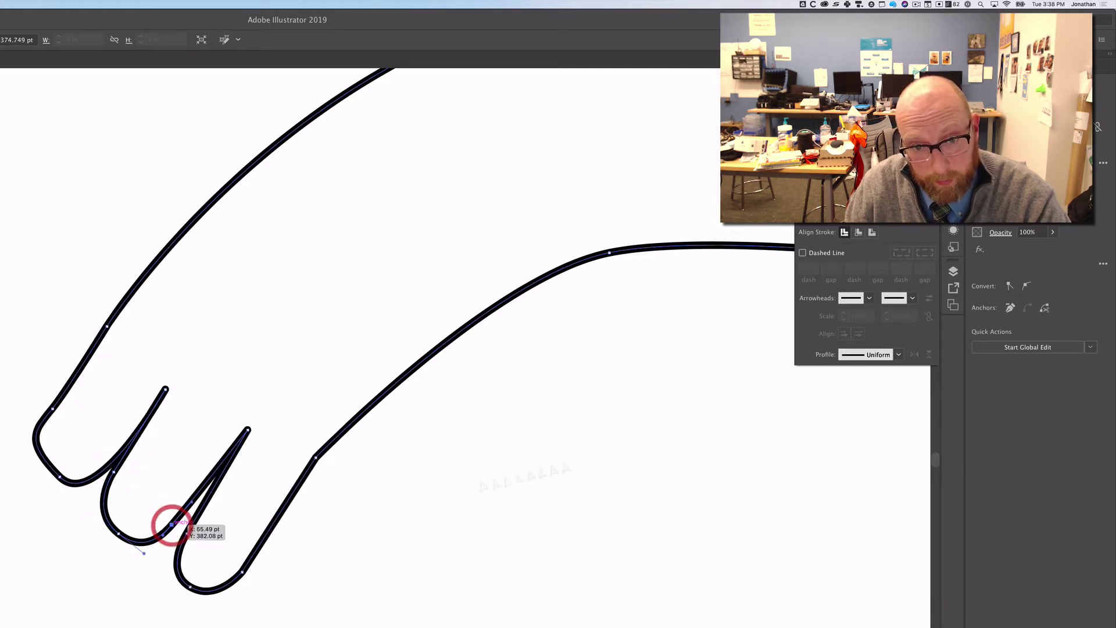
Convert both side anchors of the left hand's third finger to smooth points and nudge the inner one slightly upward
{"action": "left_click", "coordinate": [187, 534]}
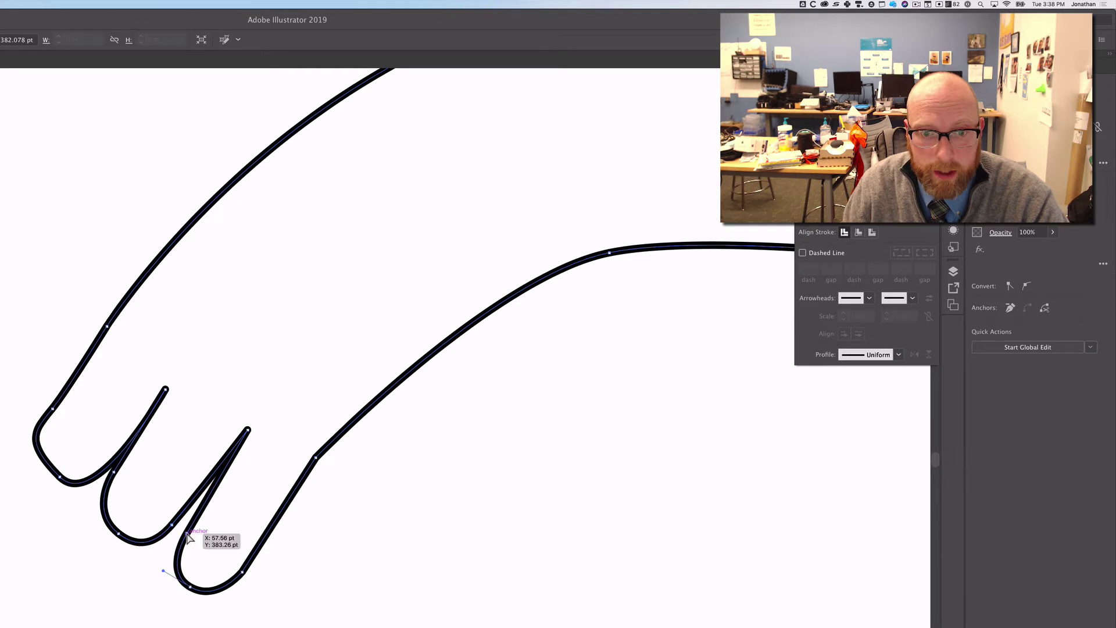
{"action": "left_click", "coordinate": [1026, 288]}
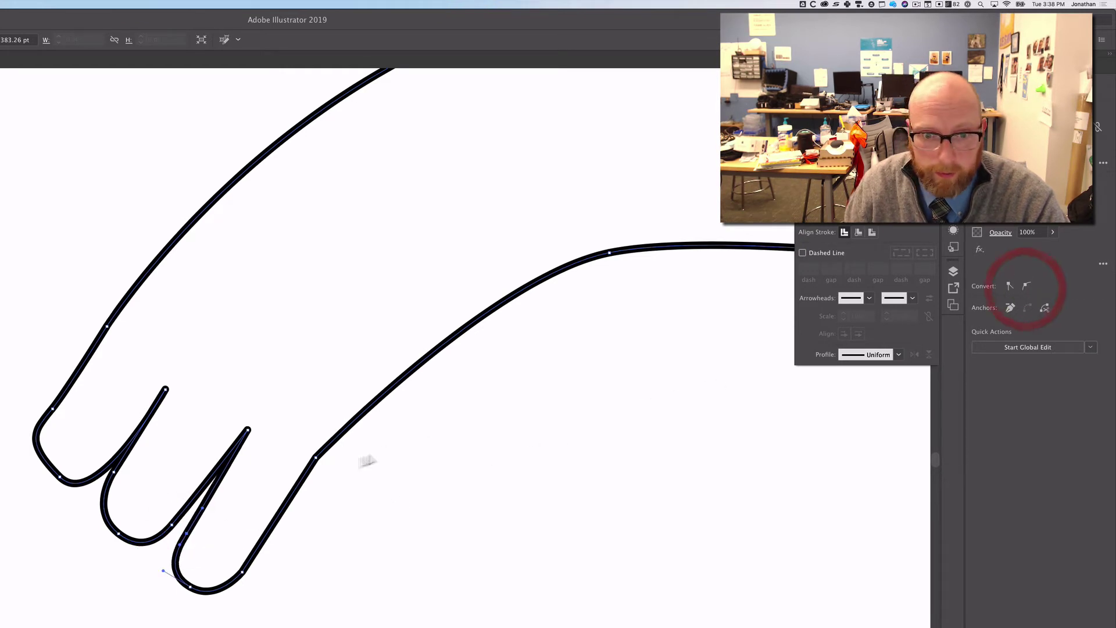
{"action": "left_click_drag", "start_coordinate": [187, 535], "coordinate": [187, 528]}
{"action": "left_click", "coordinate": [242, 572]}
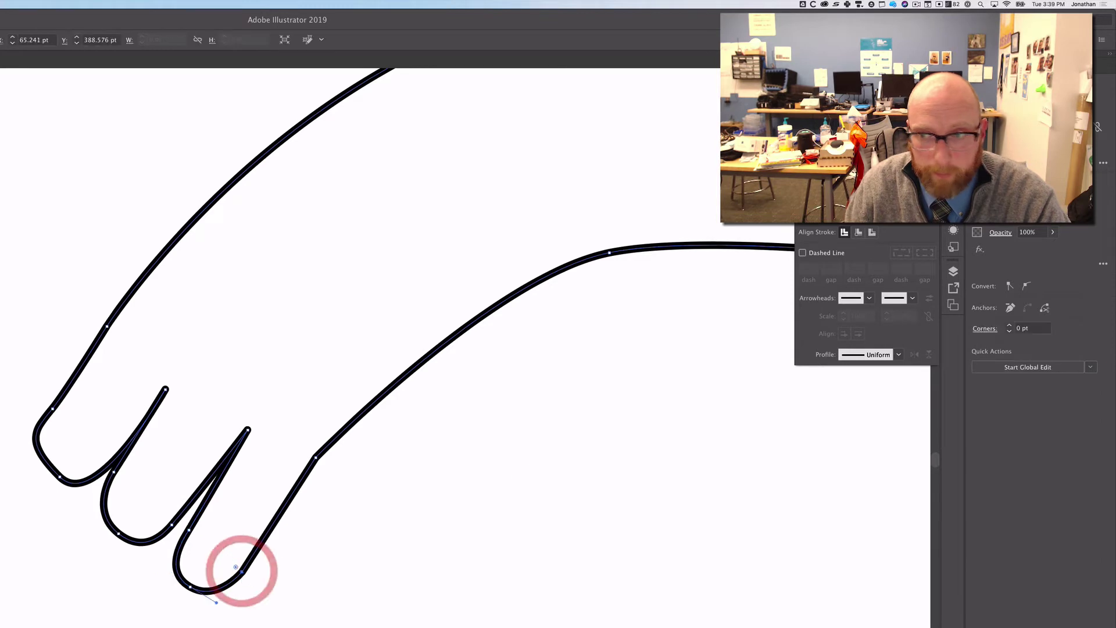
{"action": "left_click", "coordinate": [1024, 287]}
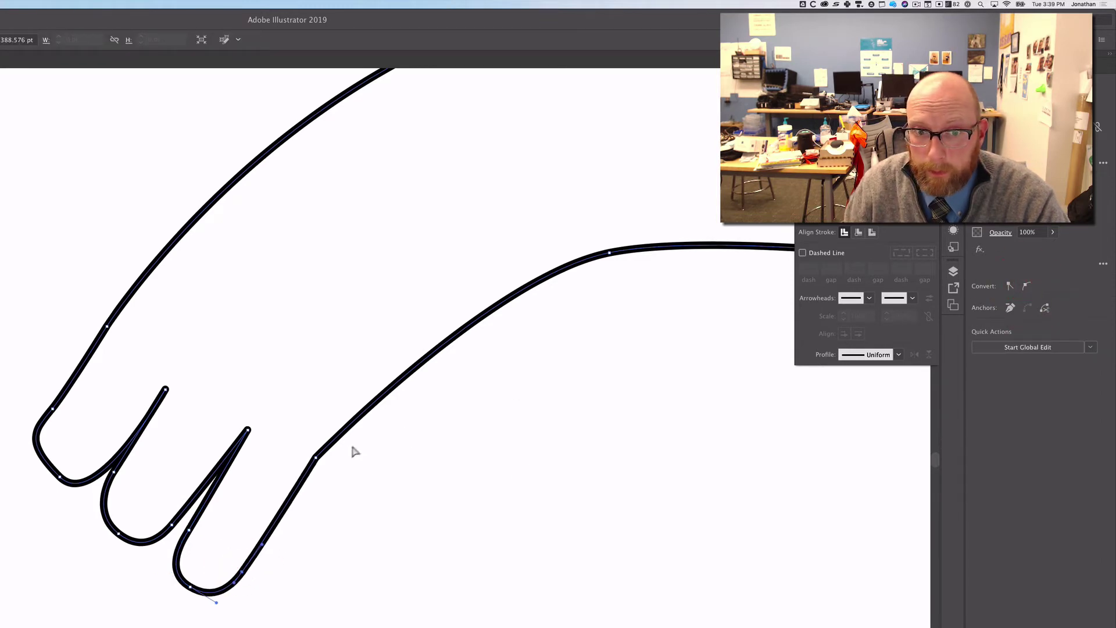
Smooth the anchors where the left arm's lower and upper edges meet the hand, and reapply smoothing to the first finger's outer anchor
{"action": "left_click", "coordinate": [317, 459]}
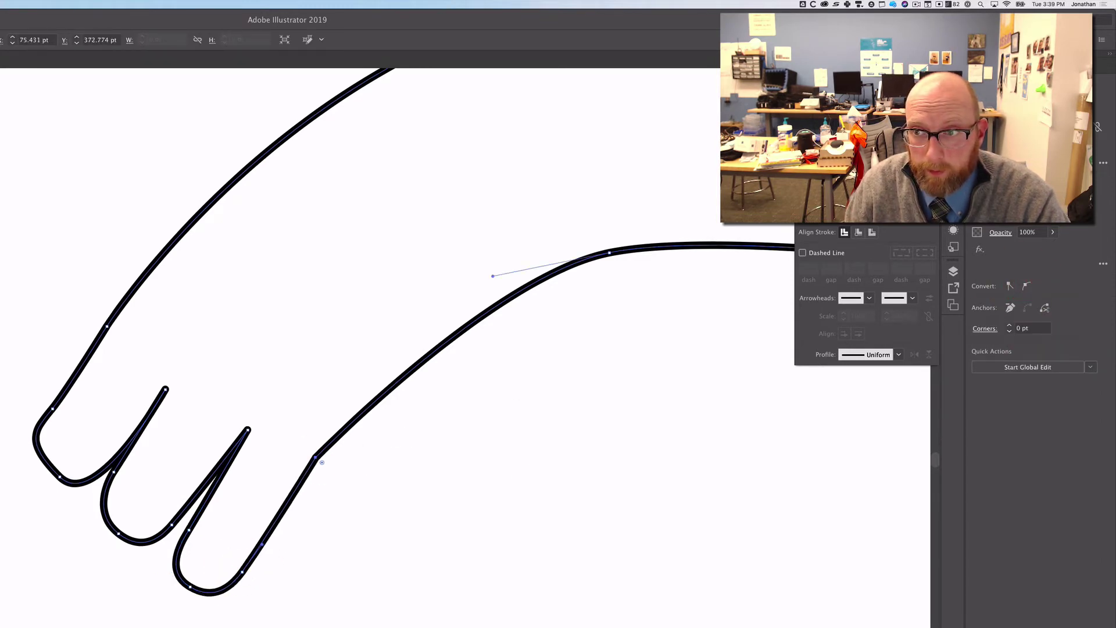
{"action": "left_click", "coordinate": [1026, 287]}
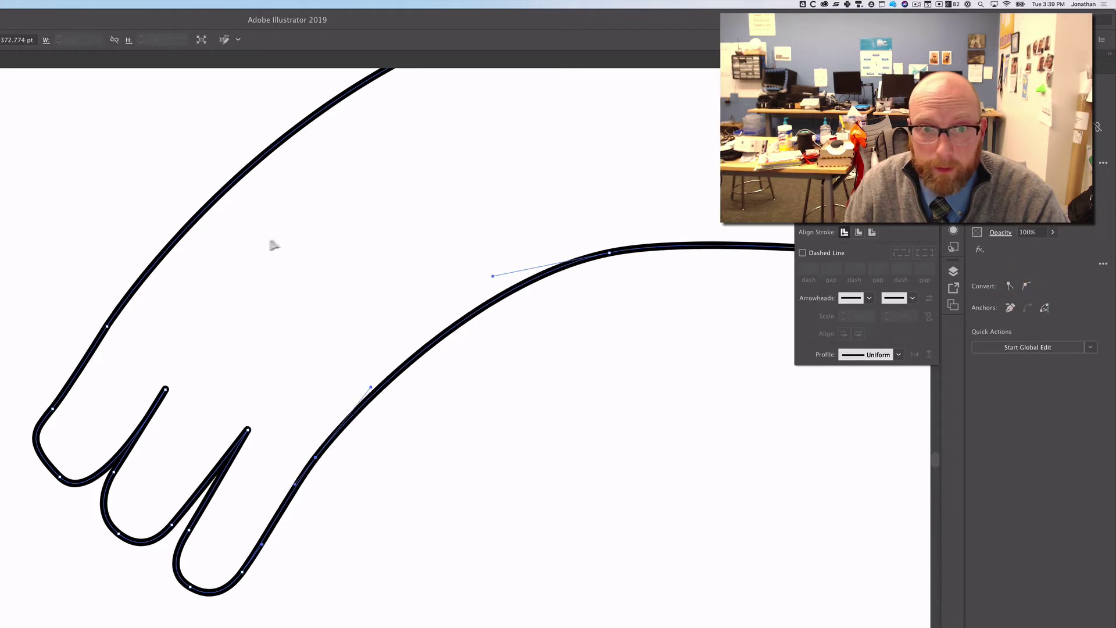
{"action": "left_click", "coordinate": [107, 326]}
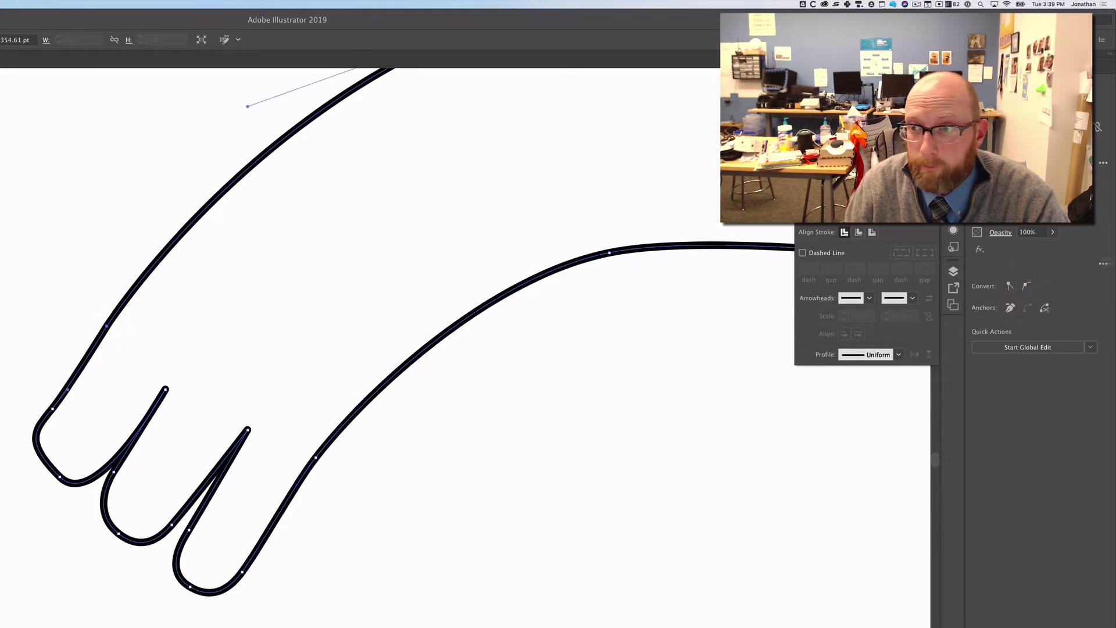
{"action": "left_click", "coordinate": [1025, 287]}
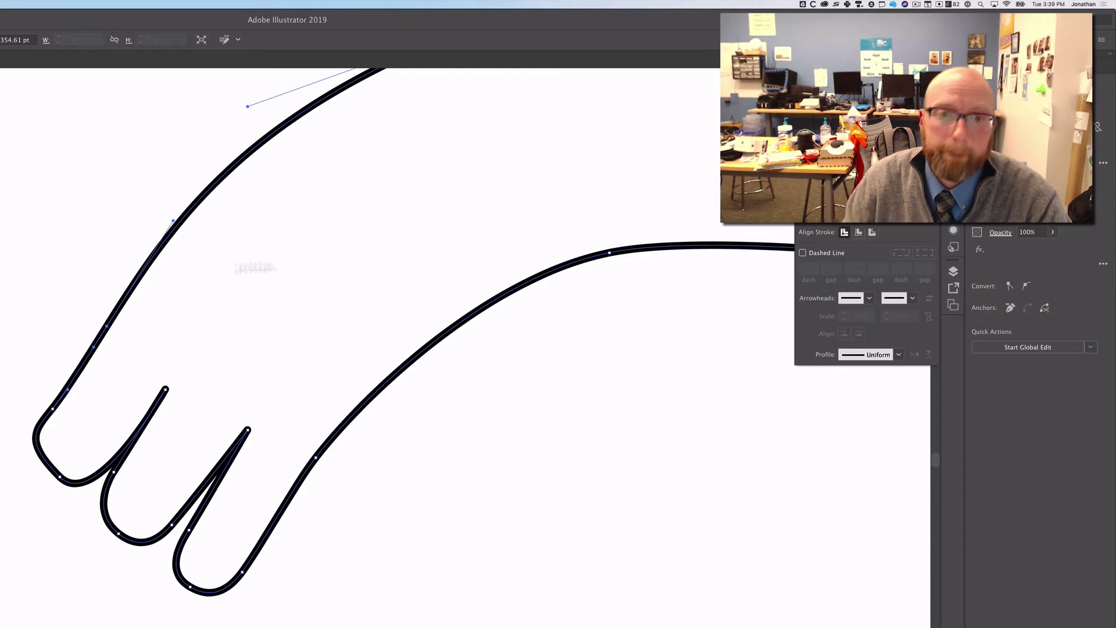
{"action": "left_click", "coordinate": [52, 408]}
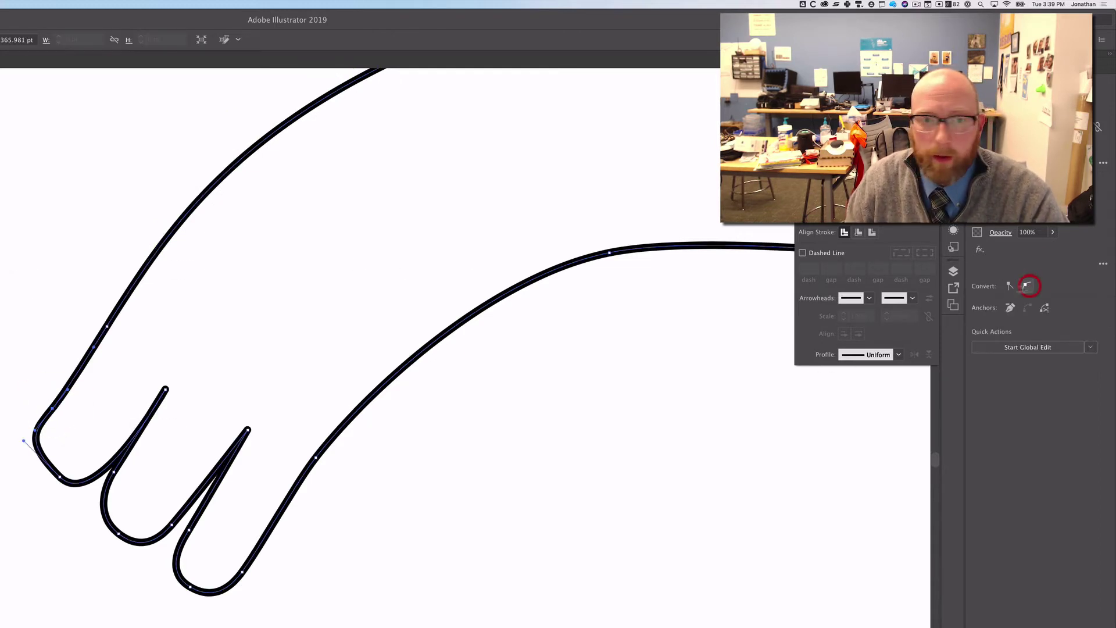
{"action": "left_click", "coordinate": [1028, 286]}
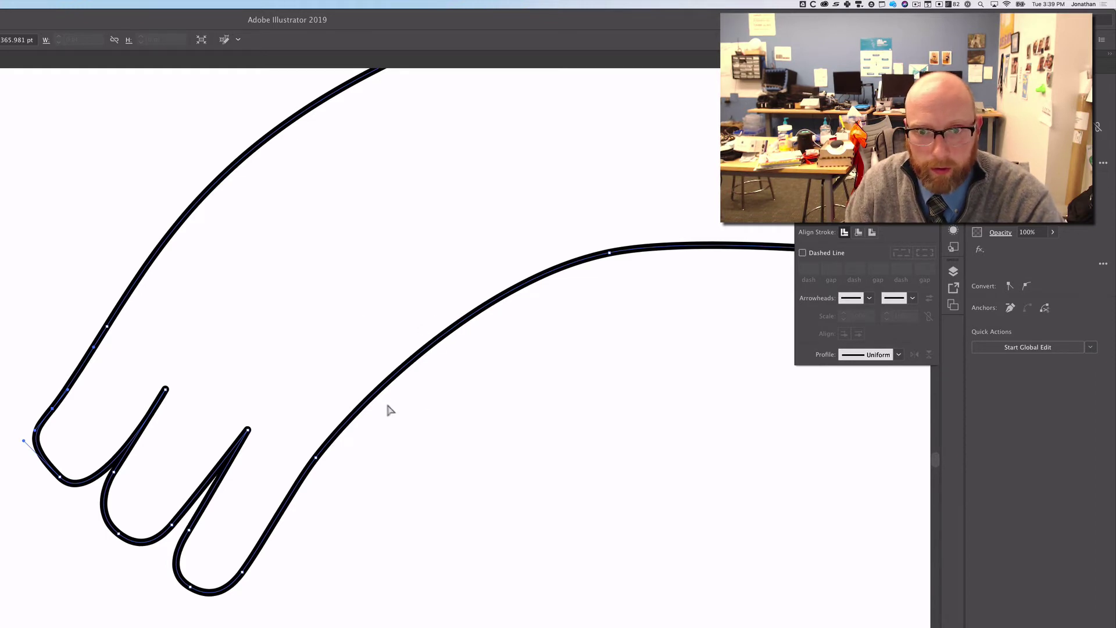
Add an anchor point to the left arm's underside near the hand, move it outward, and delete it again
{"action": "key", "text": "p"}
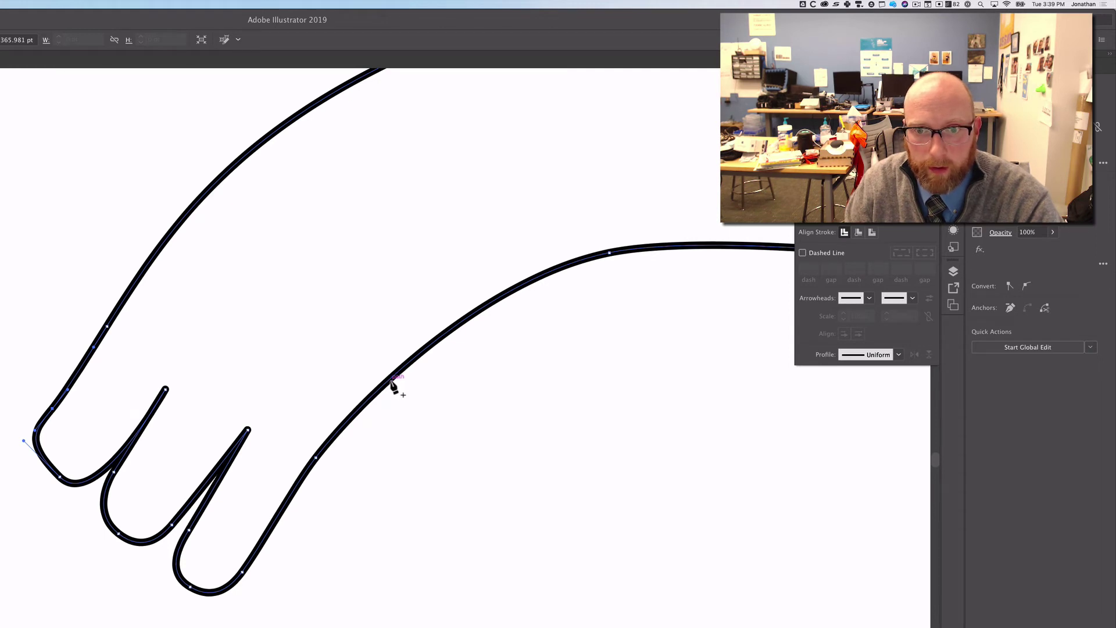
{"action": "left_click", "coordinate": [390, 381]}
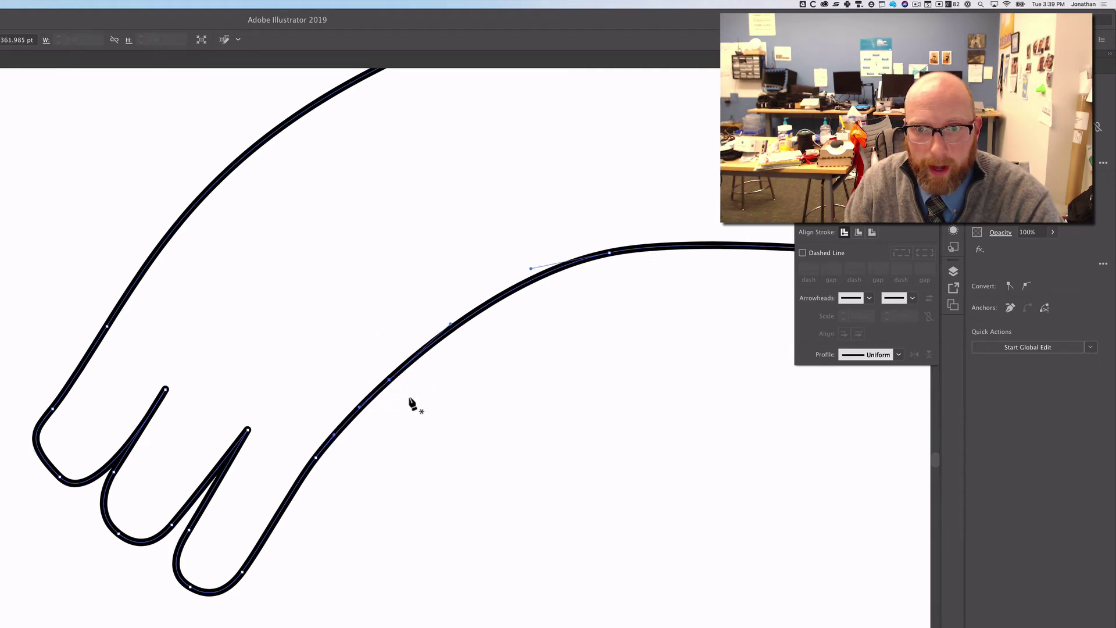
{"action": "key", "text": "a"}
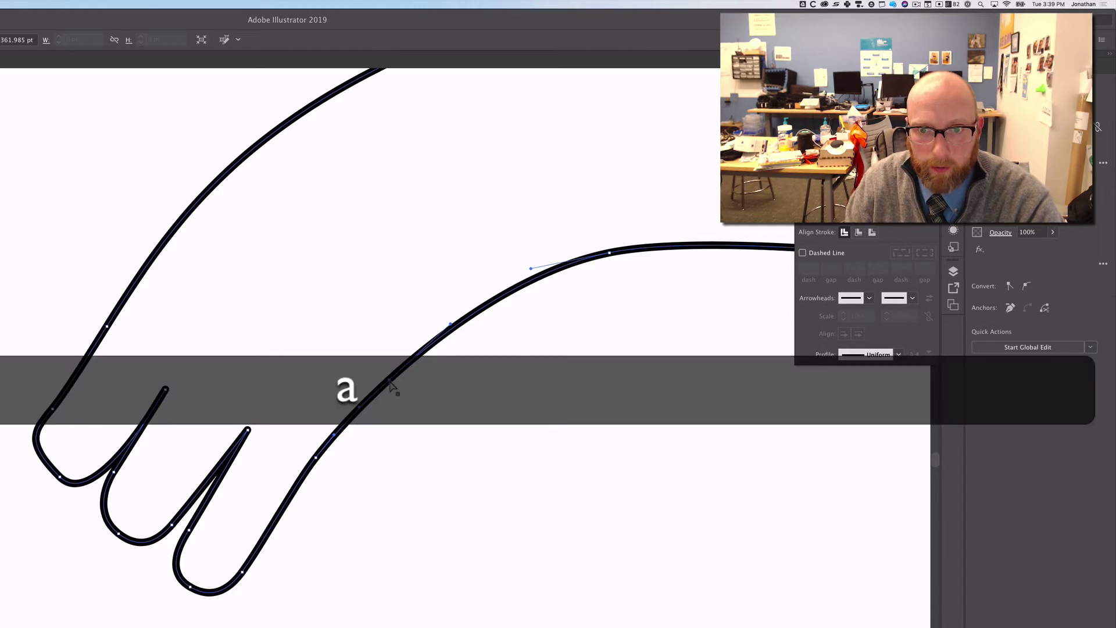
{"action": "mouse_move", "coordinate": [390, 380]}
{"action": "left_mouse_down"}
{"action": "mouse_move", "coordinate": [364, 337]}
{"action": "mouse_move", "coordinate": [411, 385]}
{"action": "left_mouse_up"}
{"action": "key", "text": "p"}
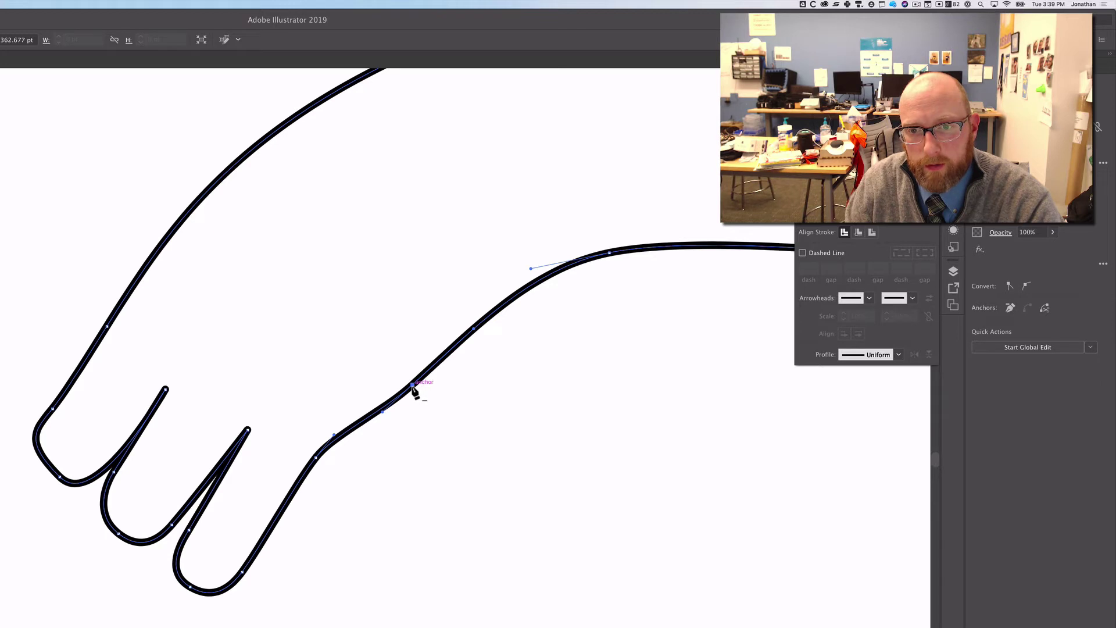
{"action": "left_click", "coordinate": [413, 386]}
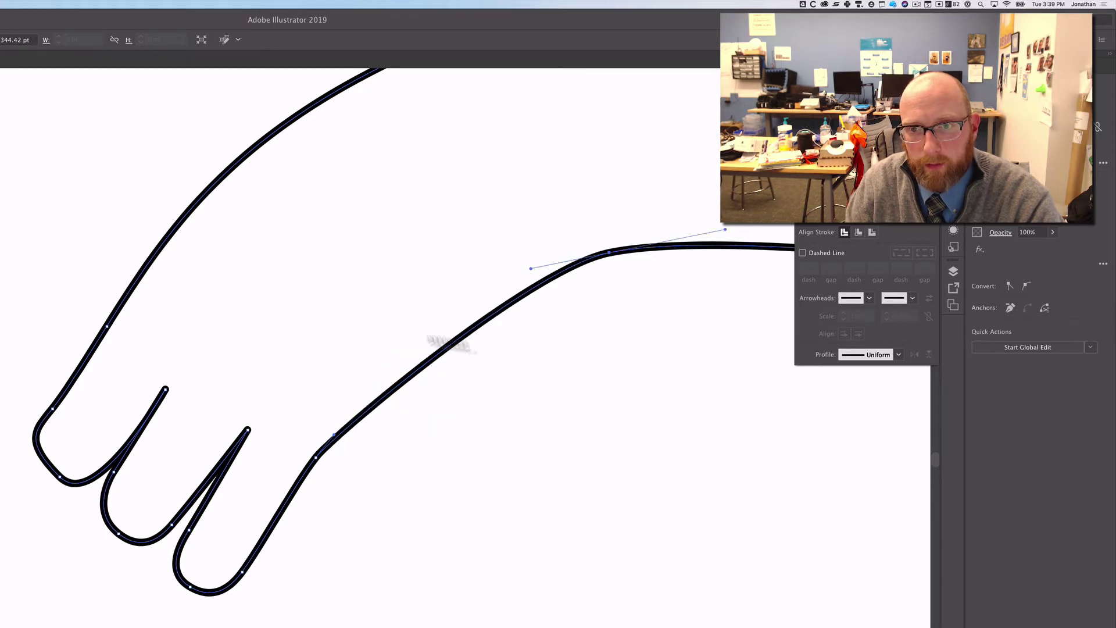
Lengthen the direction handle toward the hand on the left arm's underside and fine-tune the curve at the lower wrist anchor
{"action": "key", "text": "a"}
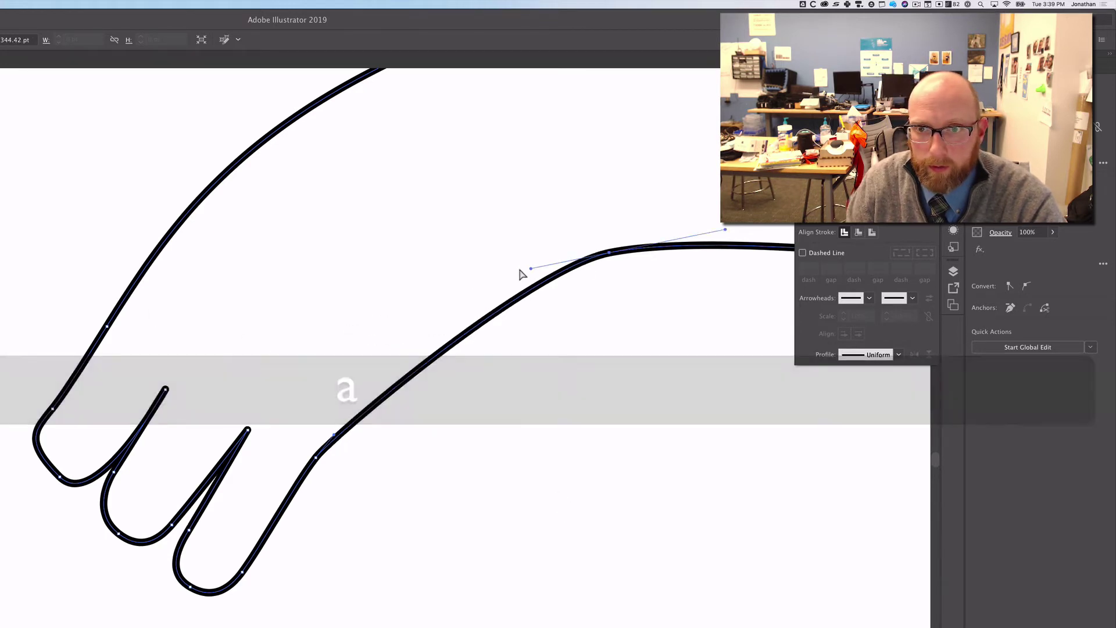
{"action": "left_click_drag", "start_coordinate": [531, 270], "coordinate": [491, 284]}
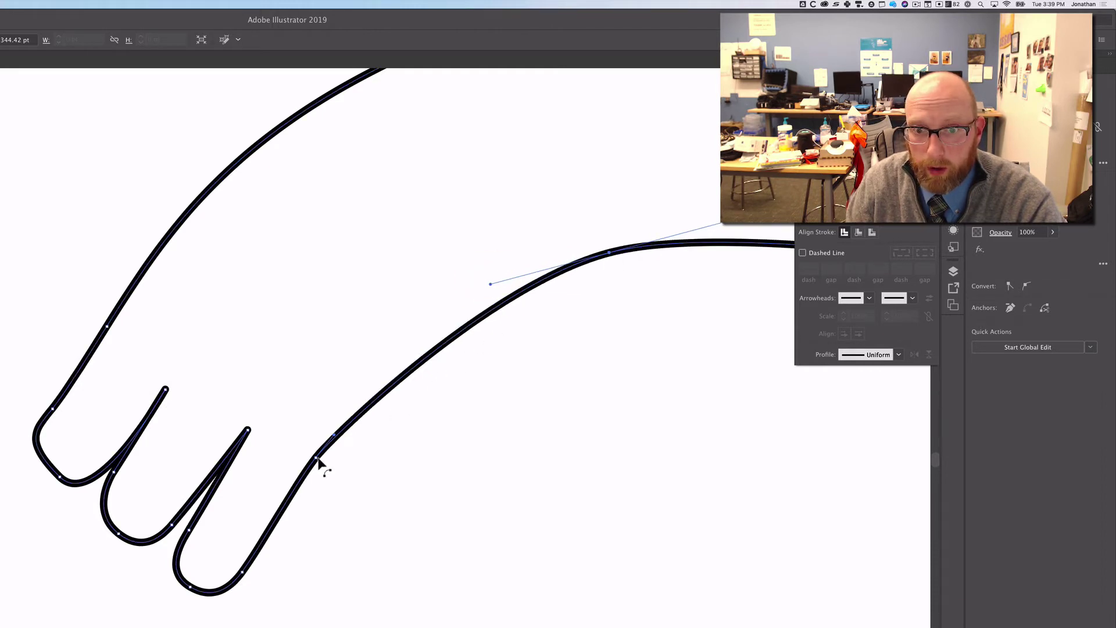
{"action": "left_click", "coordinate": [316, 457]}
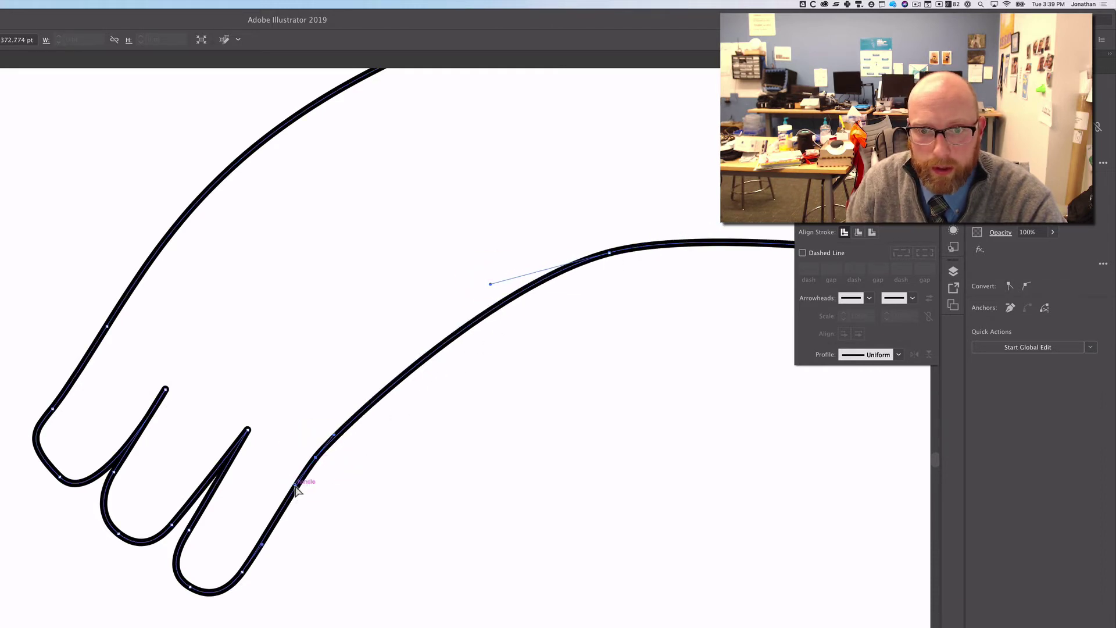
{"action": "left_click", "coordinate": [285, 490]}
{"action": "left_click", "coordinate": [289, 489]}
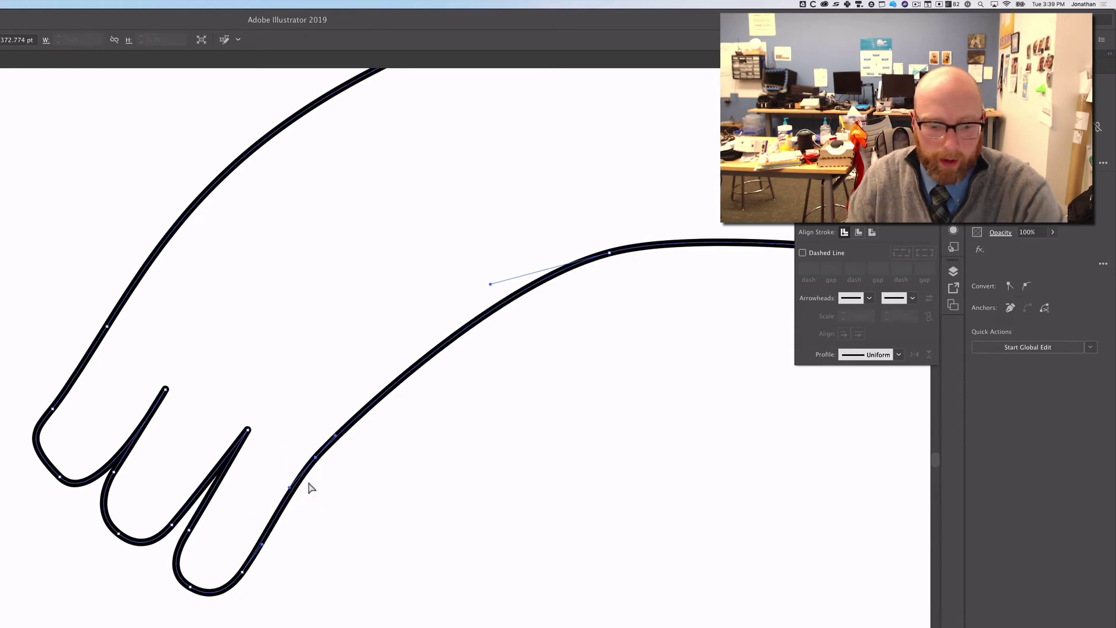
{"action": "key", "text": "super"}
{"action": "key", "text": "super+minus"}
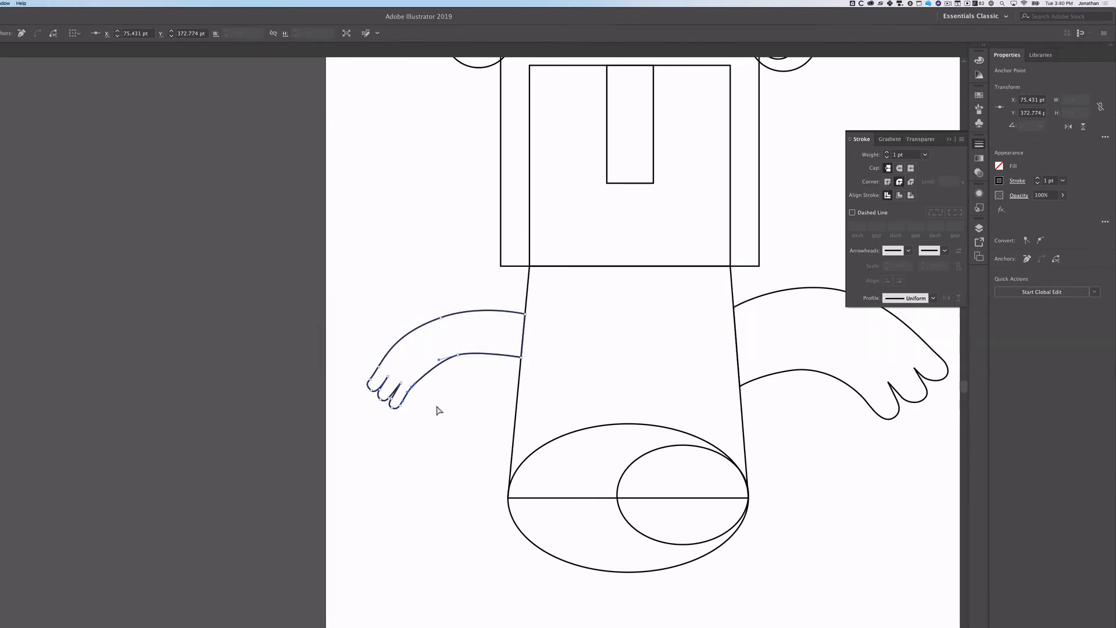
Start a right leg with the Pen tool at the large ellipse's lower right edge, curving its upper outline outward and down to the foot
{"action": "key", "text": "super+equal"}
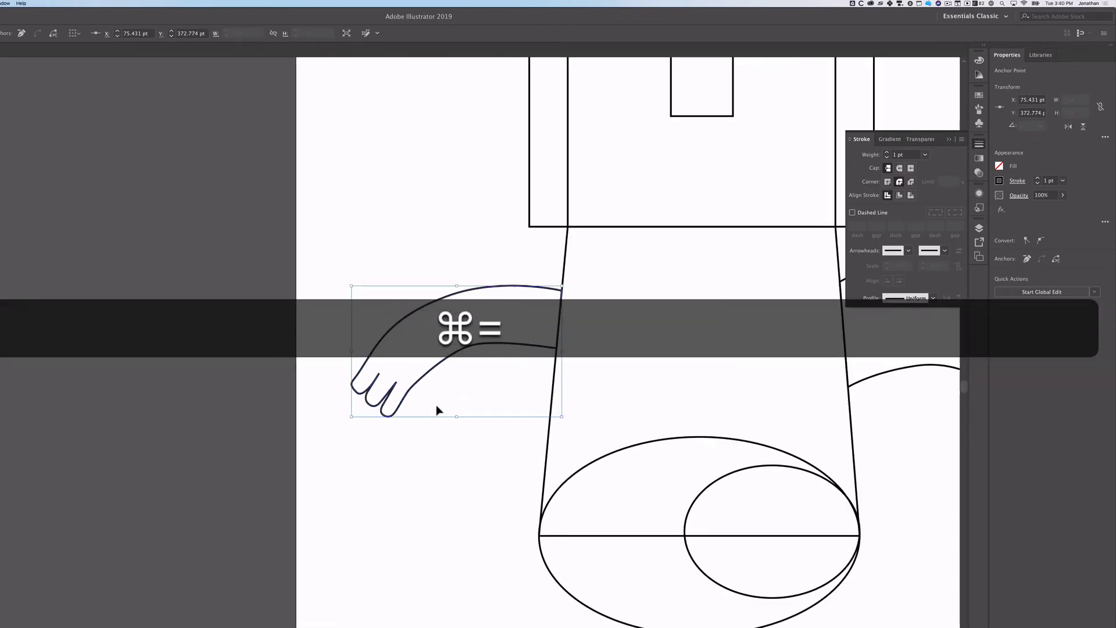
{"action": "key", "text": "super+minus"}
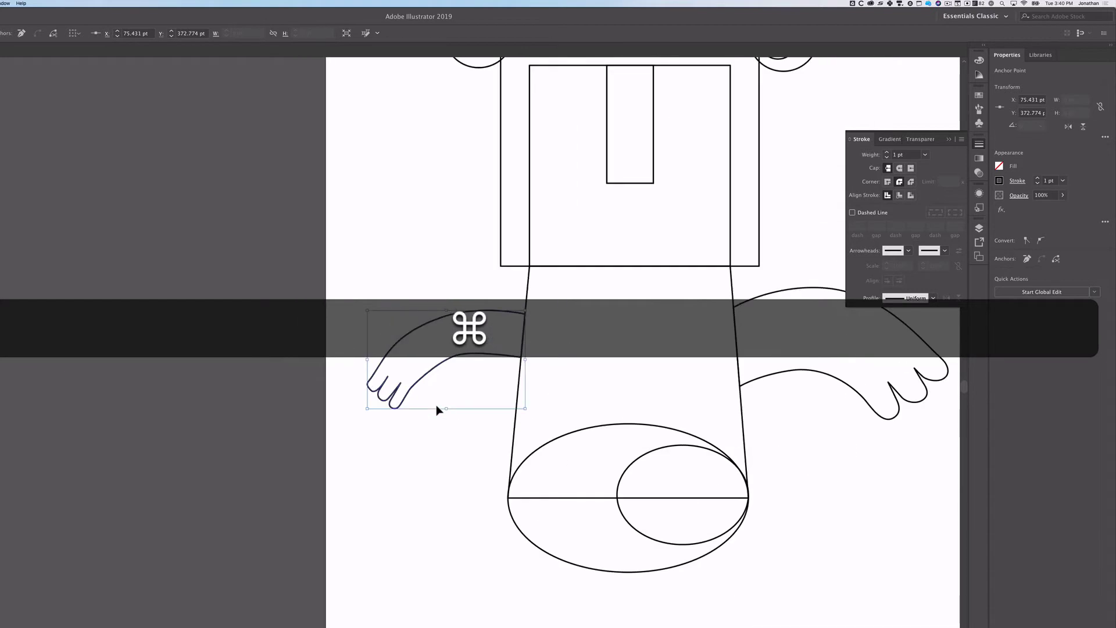
{"action": "key", "text": "super+minus"}
{"action": "key", "text": "super+equal"}
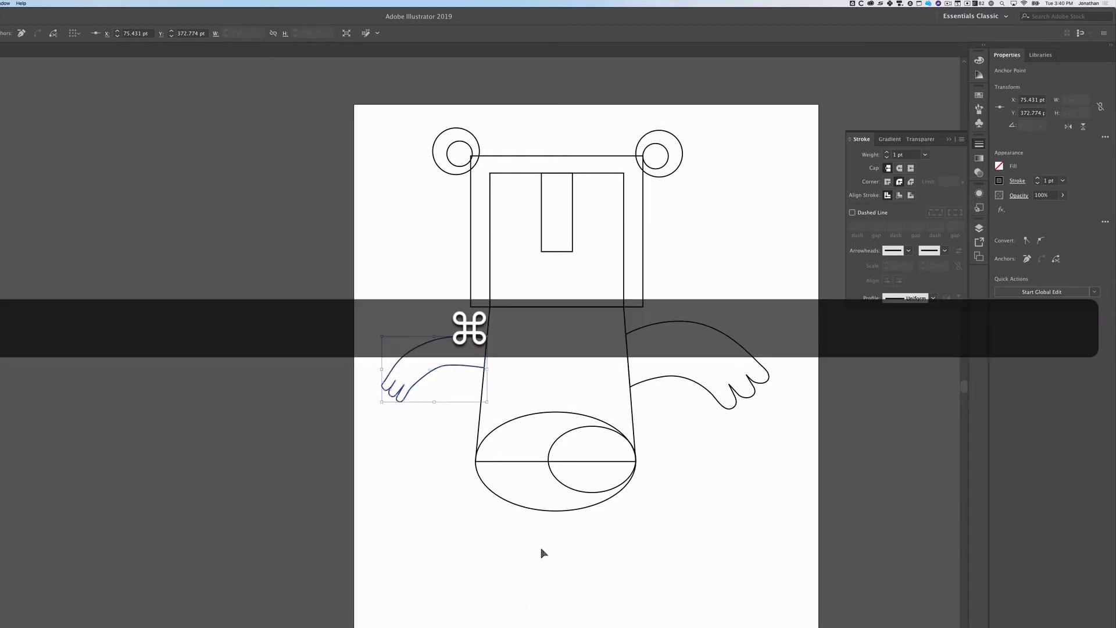
{"action": "key", "text": "super+equal"}
{"action": "key", "text": "super+equal"}
{"action": "key", "text": "h"}
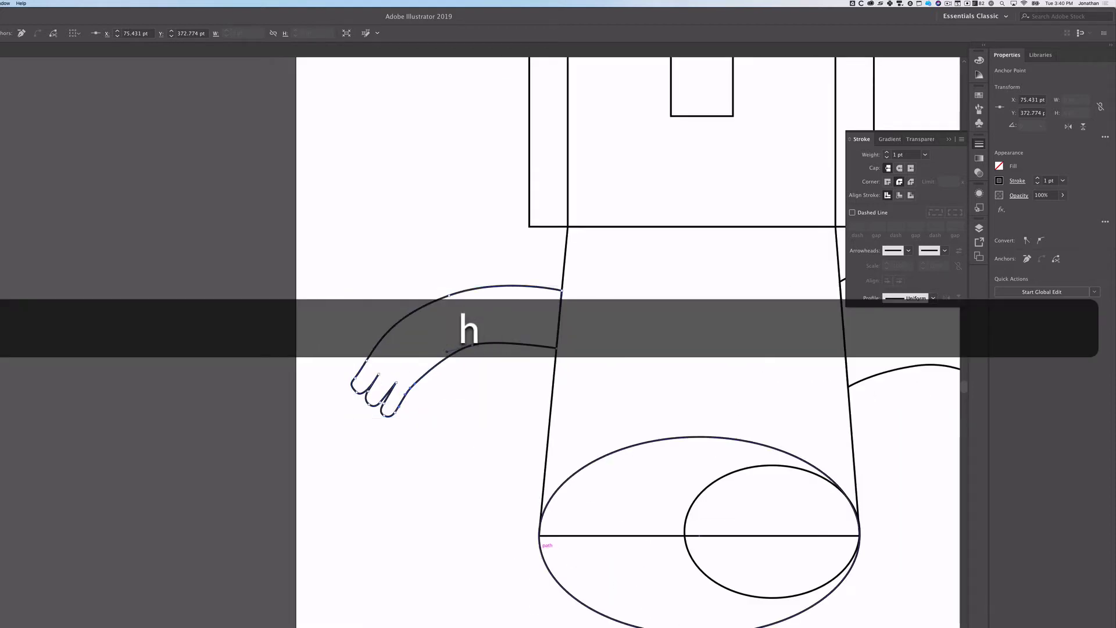
{"action": "left_click_drag", "start_coordinate": [545, 552], "coordinate": [410, 371]}
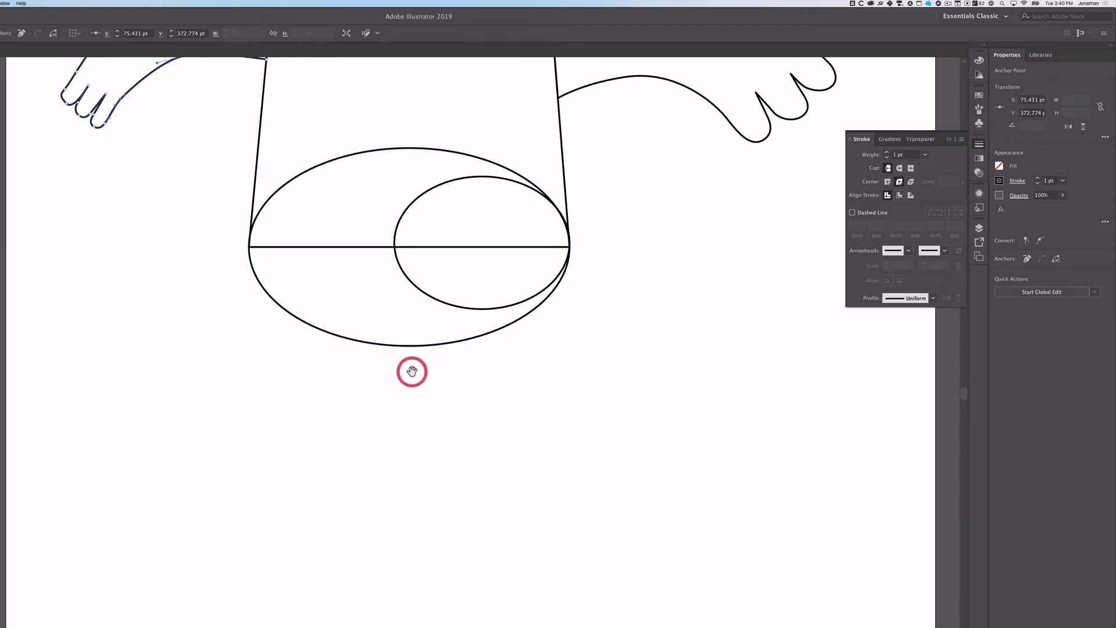
{"action": "key", "text": "p"}
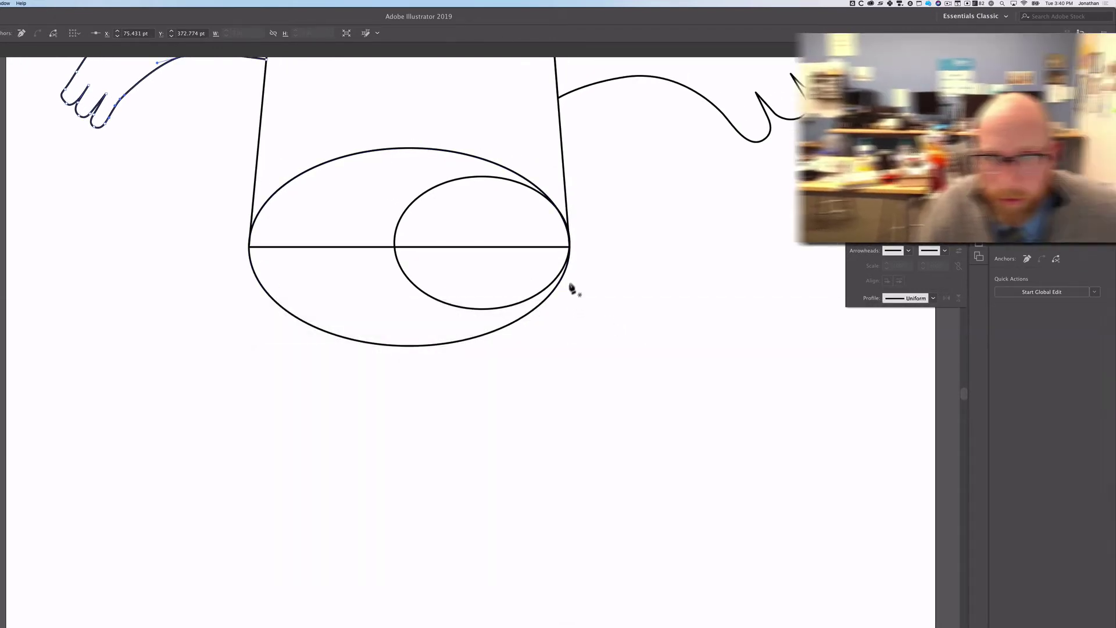
{"action": "left_click", "coordinate": [562, 277]}
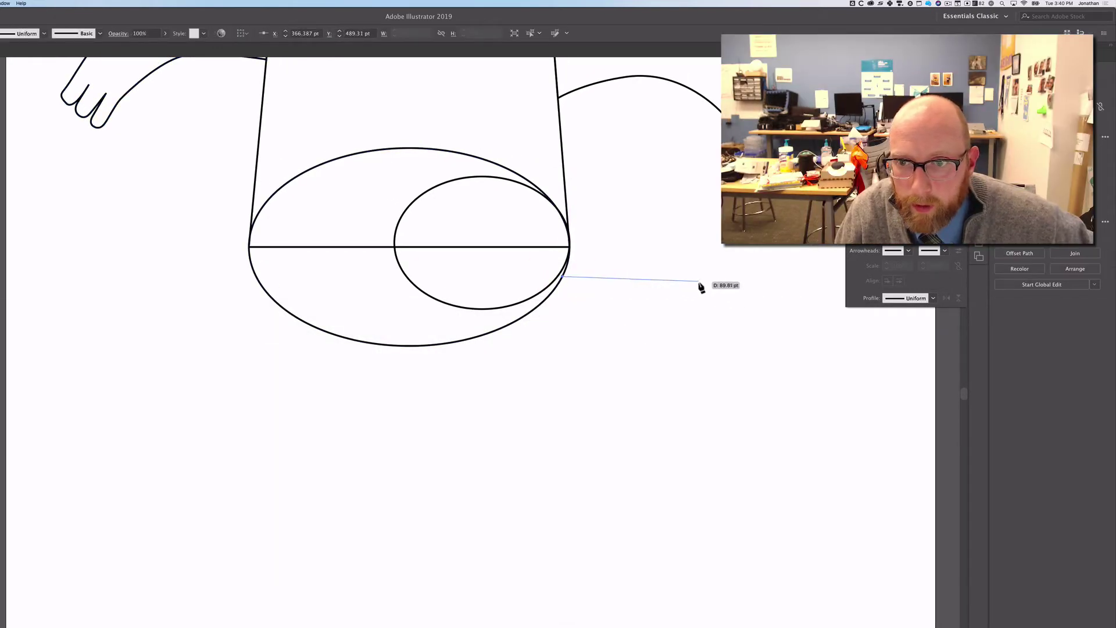
{"action": "left_click_drag", "start_coordinate": [717, 287], "coordinate": [767, 316]}
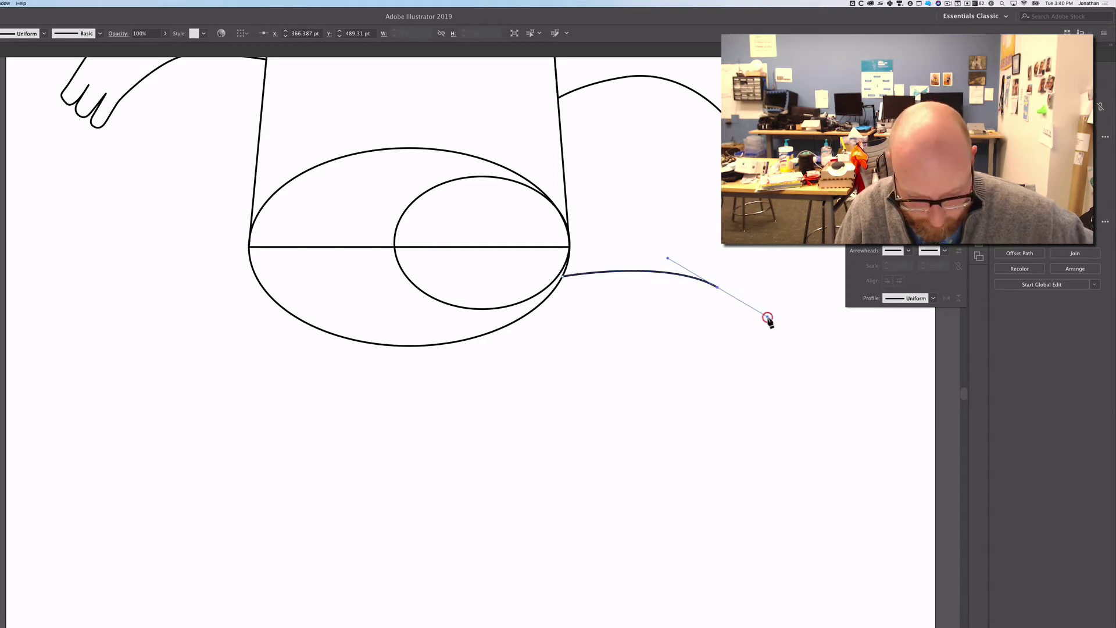
{"action": "left_click", "coordinate": [817, 418]}
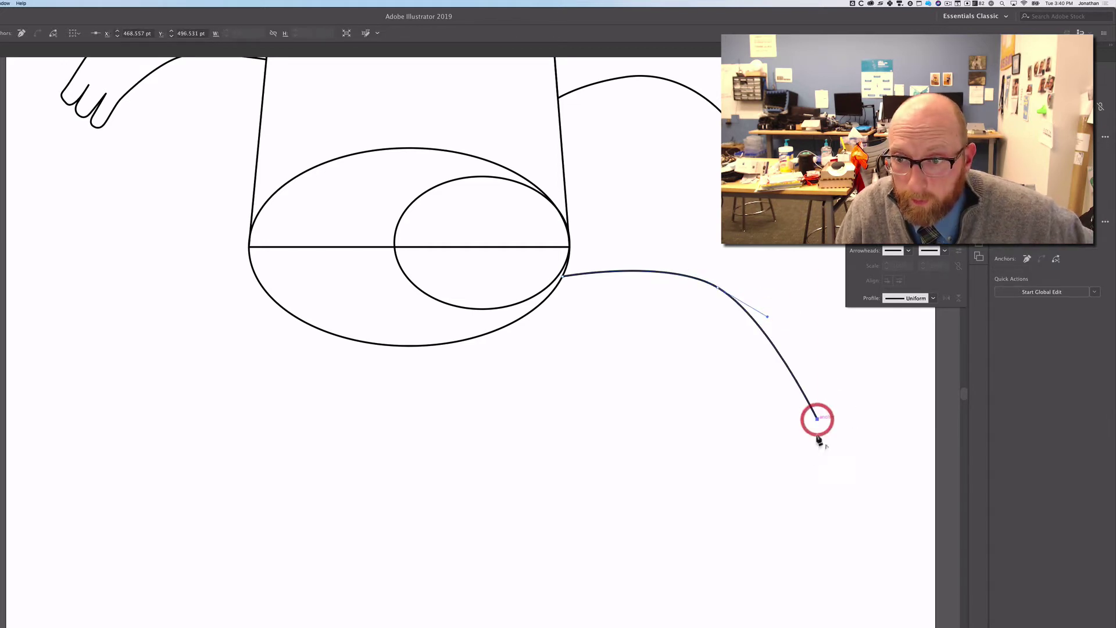
Add three rounded toes to the right leg, curve its underside back to the ellipse, and close the path at its starting anchor
{"action": "left_click_drag", "start_coordinate": [808, 448], "coordinate": [730, 495]}
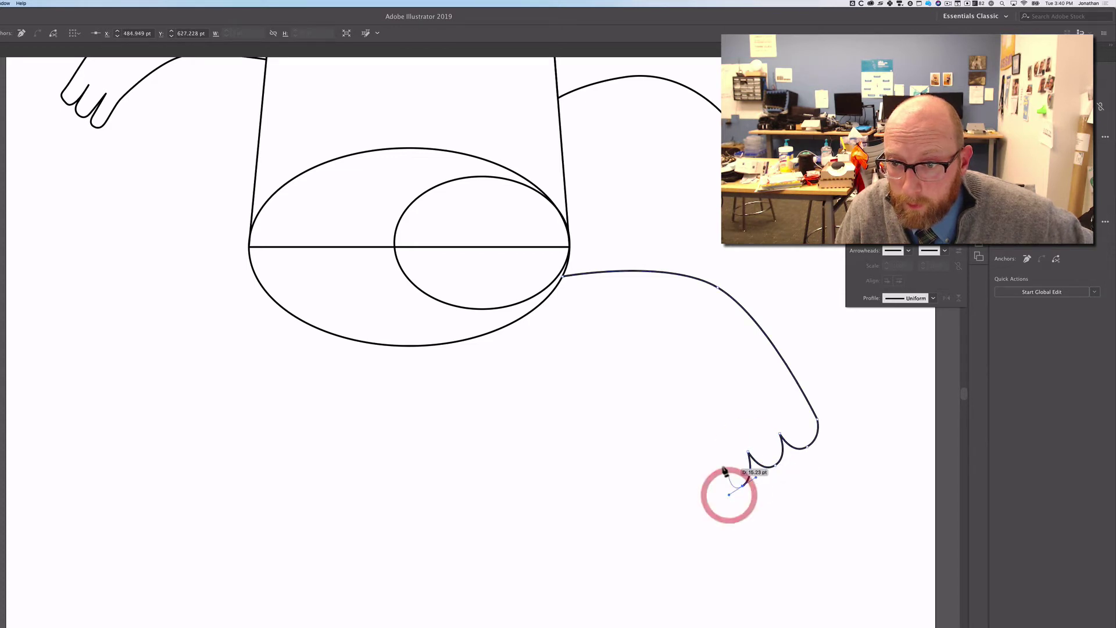
{"action": "left_click", "coordinate": [713, 464]}
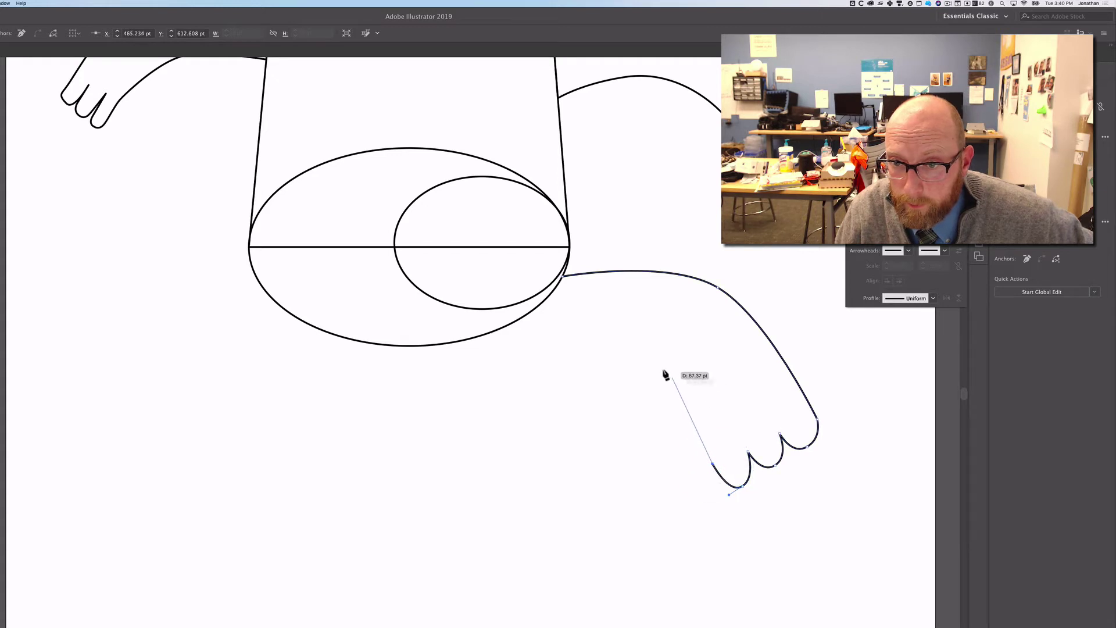
{"action": "left_click_drag", "start_coordinate": [648, 362], "coordinate": [617, 359]}
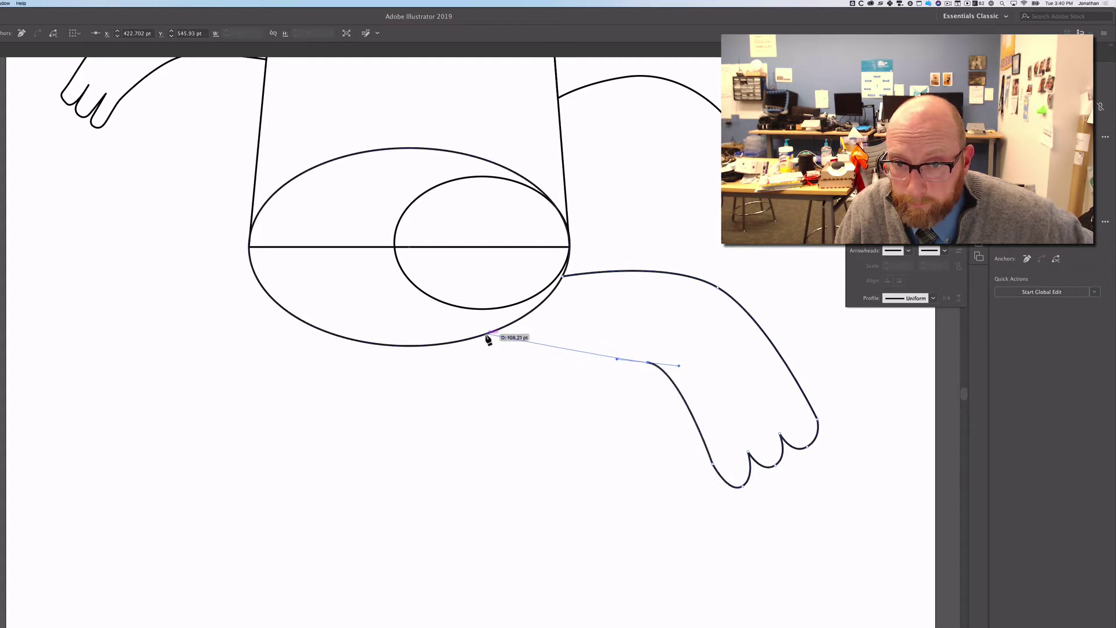
{"action": "left_click", "coordinate": [486, 335]}
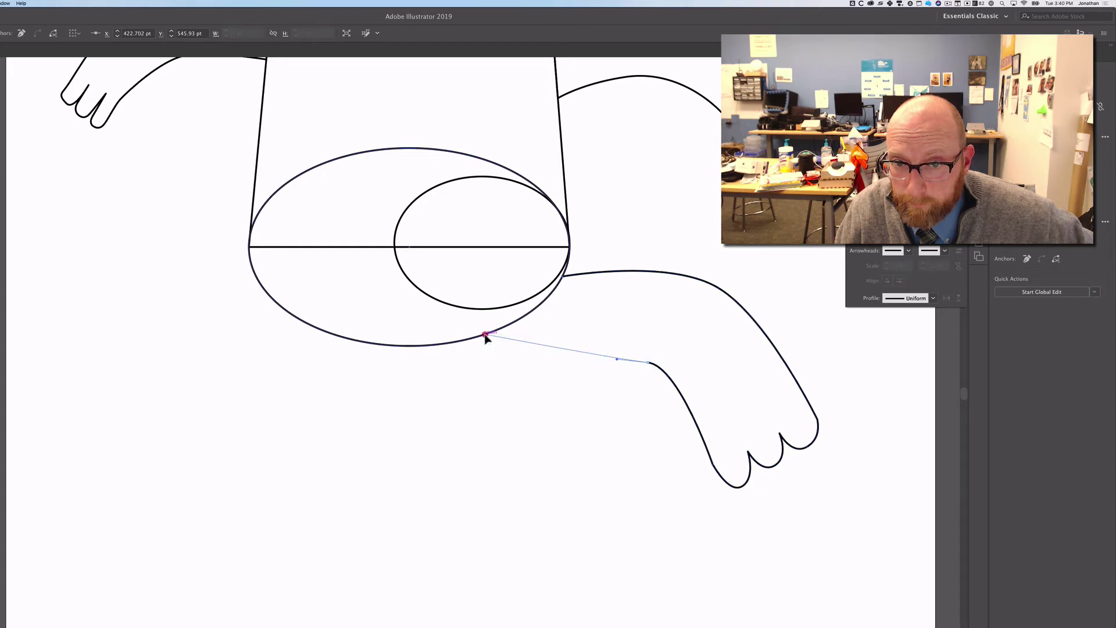
{"action": "left_click_drag", "start_coordinate": [472, 341], "coordinate": [562, 281]}
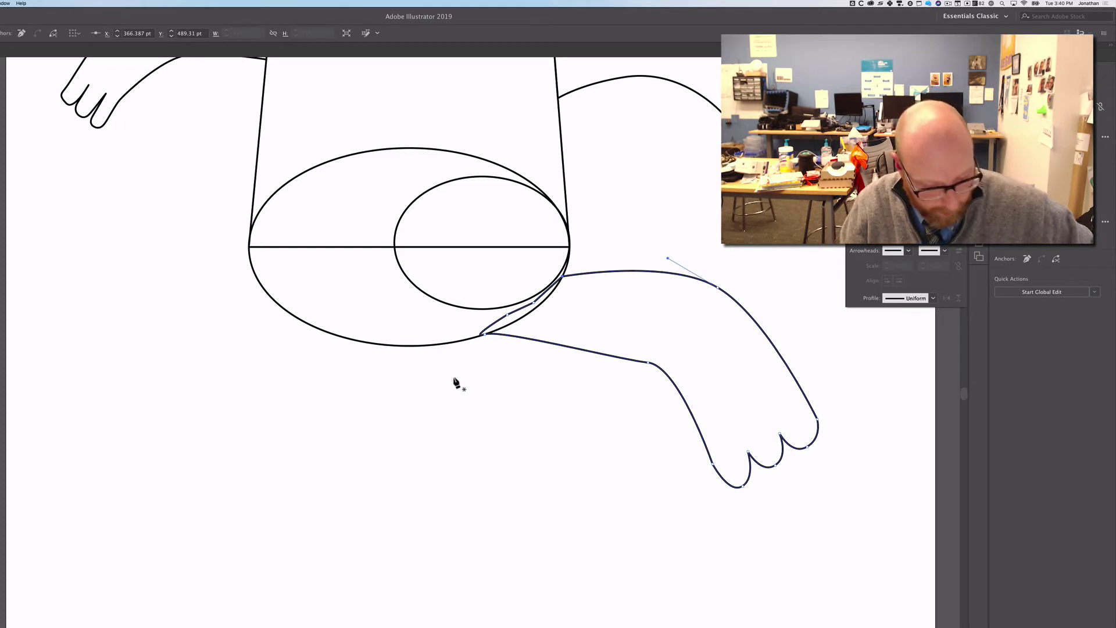
Draw a second leg from the ellipse's underside with the Pen tool, bending its right edge at the knee and ending in three rounded toes
{"action": "left_click", "coordinate": [457, 342]}
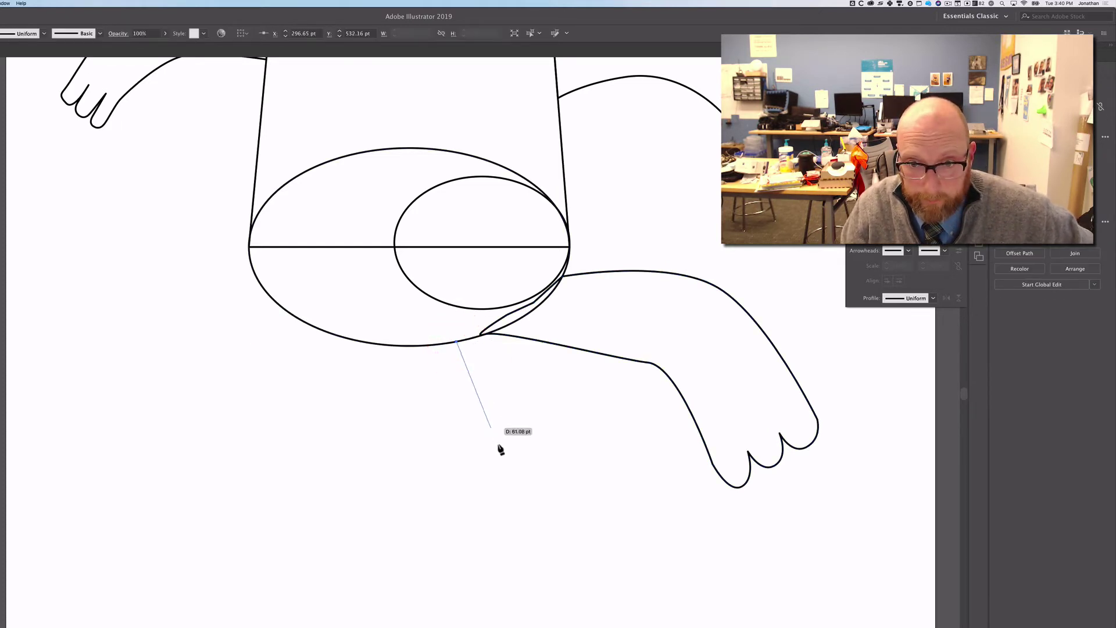
{"action": "left_click_drag", "start_coordinate": [540, 470], "coordinate": [539, 469]}
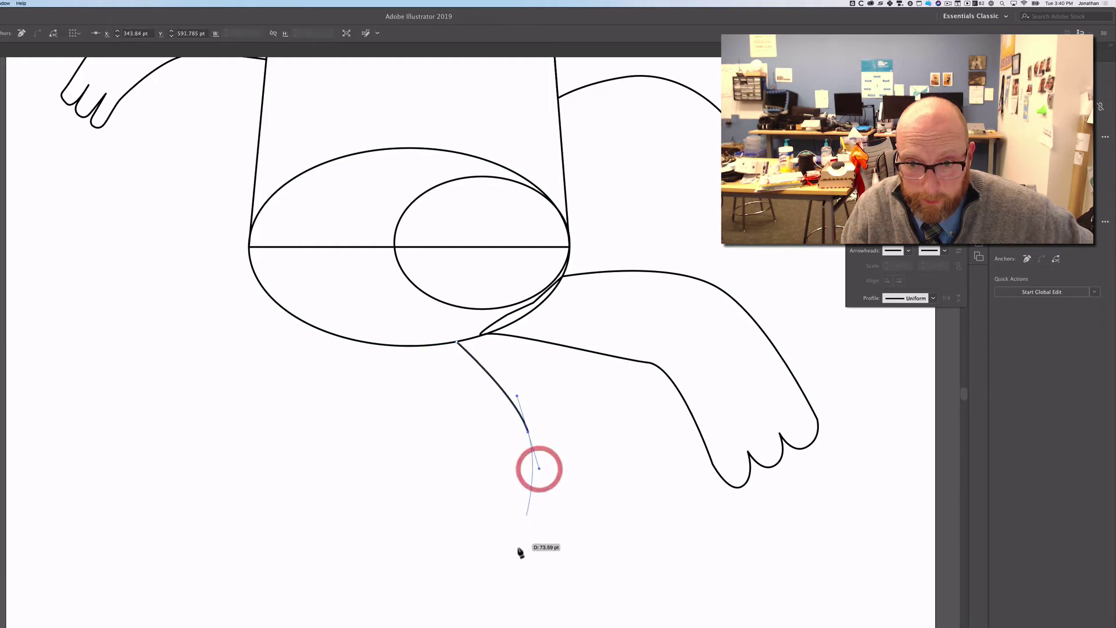
{"action": "left_click", "coordinate": [501, 587]}
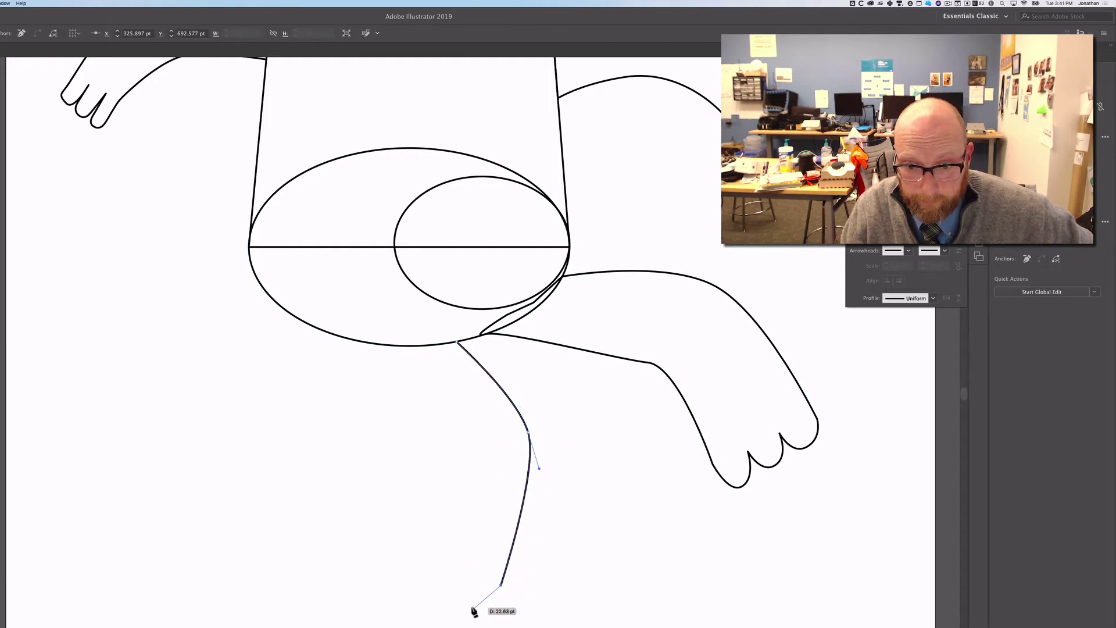
{"action": "mouse_move", "coordinate": [470, 607]}
{"action": "left_mouse_down"}
{"action": "mouse_move", "coordinate": [421, 602]}
{"action": "mouse_move", "coordinate": [425, 583]}
{"action": "mouse_move", "coordinate": [398, 598]}
{"action": "mouse_move", "coordinate": [375, 589]}
{"action": "mouse_move", "coordinate": [387, 574]}
{"action": "left_mouse_up"}
{"action": "left_click", "coordinate": [385, 591], "text": "super"}
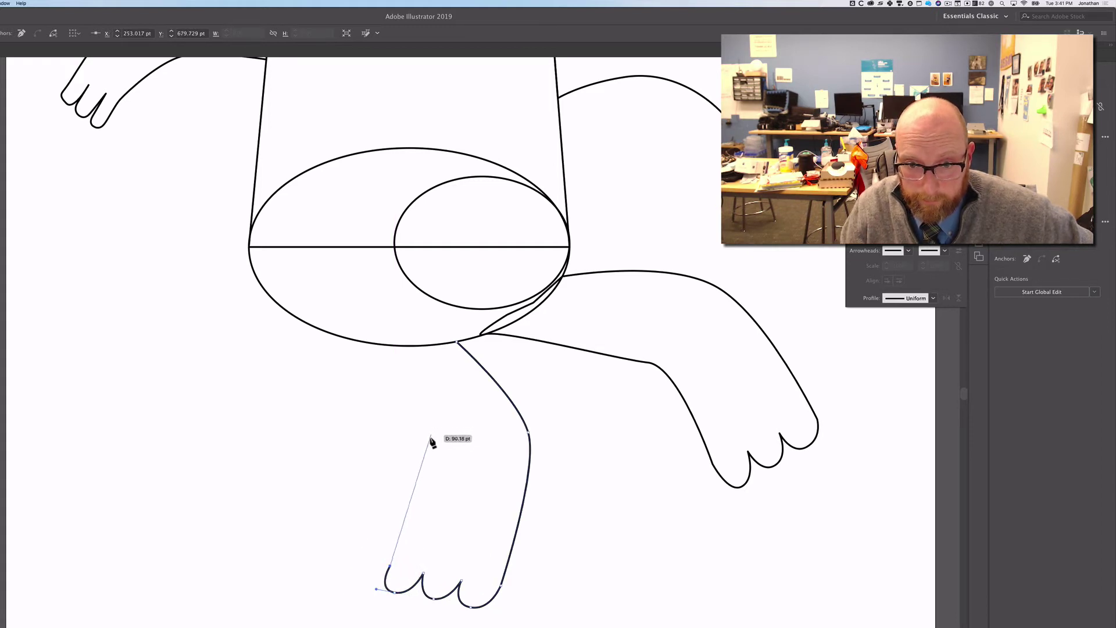
Curve the second leg's left edge back up to the ellipse and close the path through a corner anchor inside the body
{"action": "left_click_drag", "start_coordinate": [428, 439], "coordinate": [420, 416]}
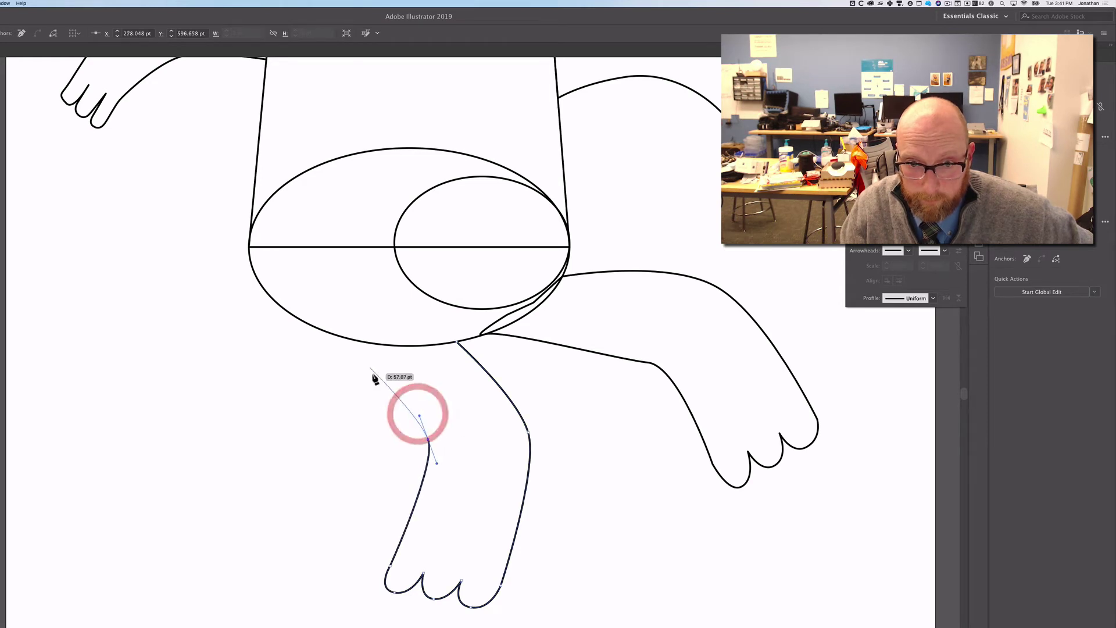
{"action": "left_click", "coordinate": [354, 339]}
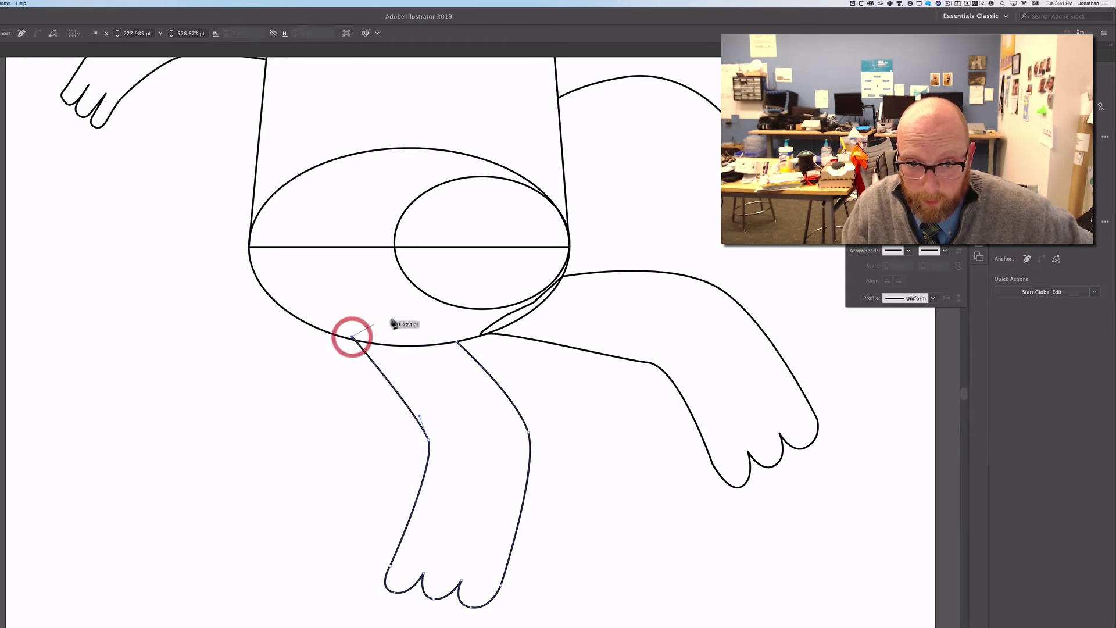
{"action": "left_click", "coordinate": [392, 316]}
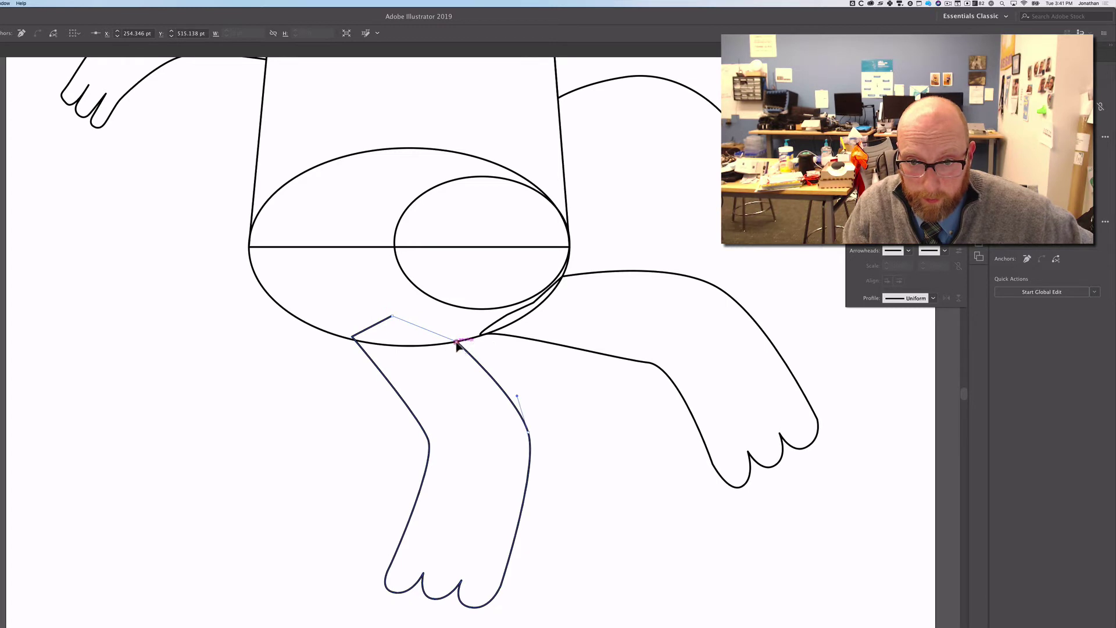
{"action": "left_click", "coordinate": [457, 343]}
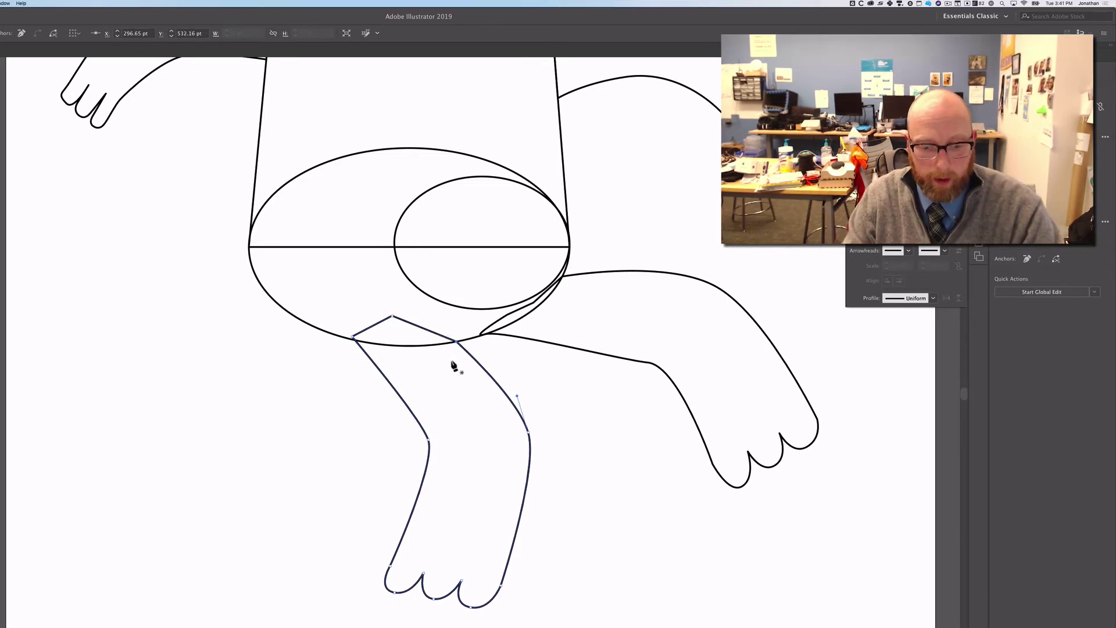
{"action": "key", "text": "a"}
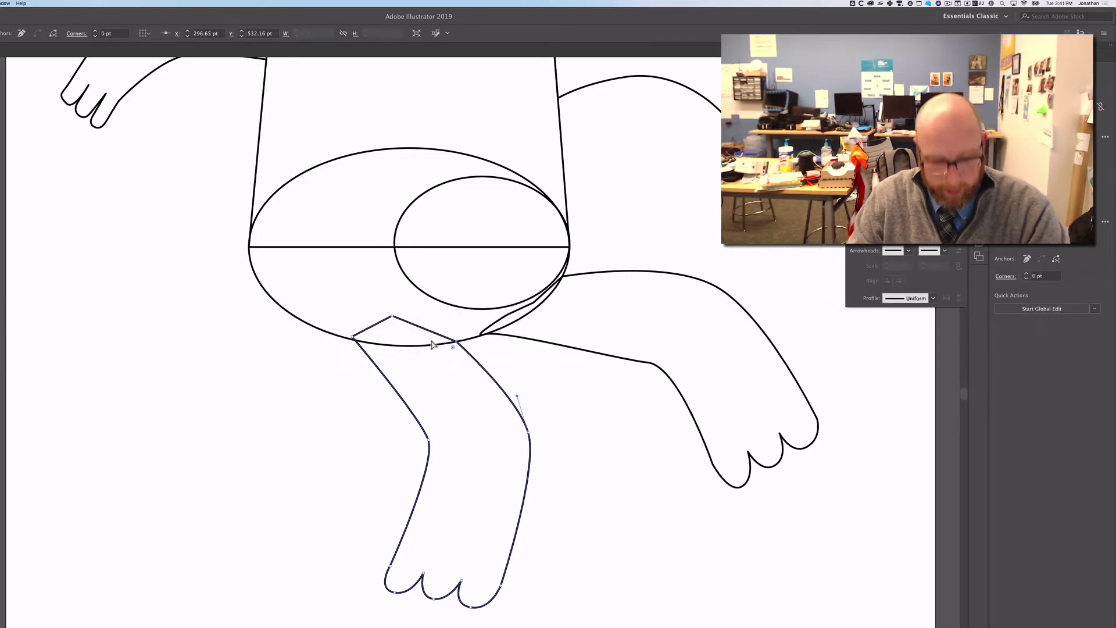
Draw a closed, curved tail with the Pen tool from the ellipse's lower left edge, with a rounded tip and its base overlapping the body
{"action": "key", "text": "p"}
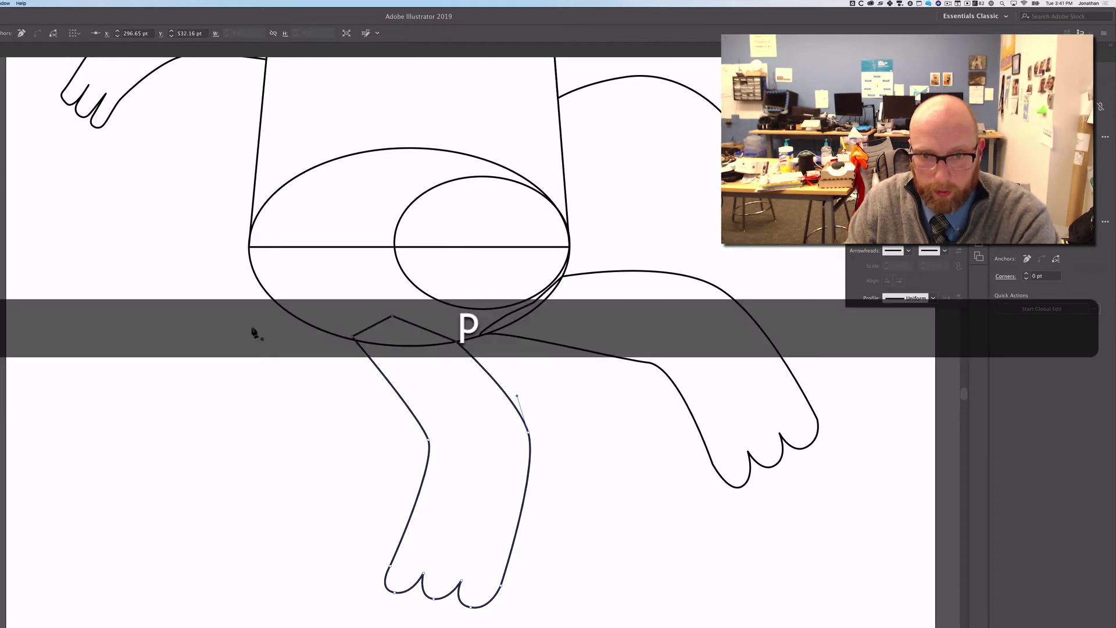
{"action": "left_click", "coordinate": [332, 334]}
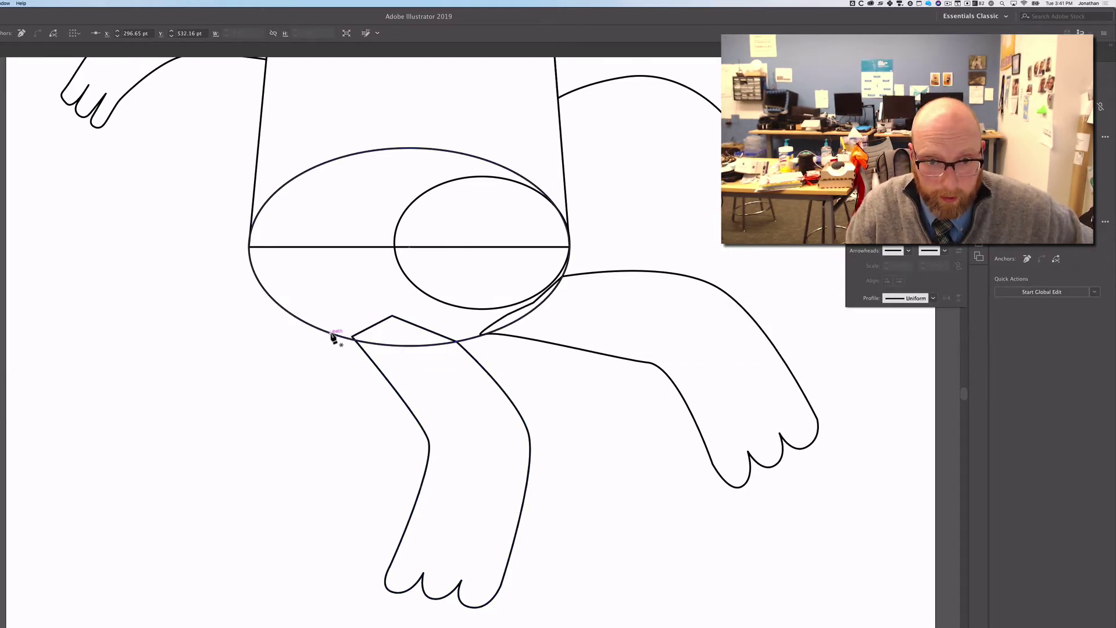
{"action": "left_click", "coordinate": [331, 335]}
{"action": "left_click_drag", "start_coordinate": [193, 426], "coordinate": [121, 441]}
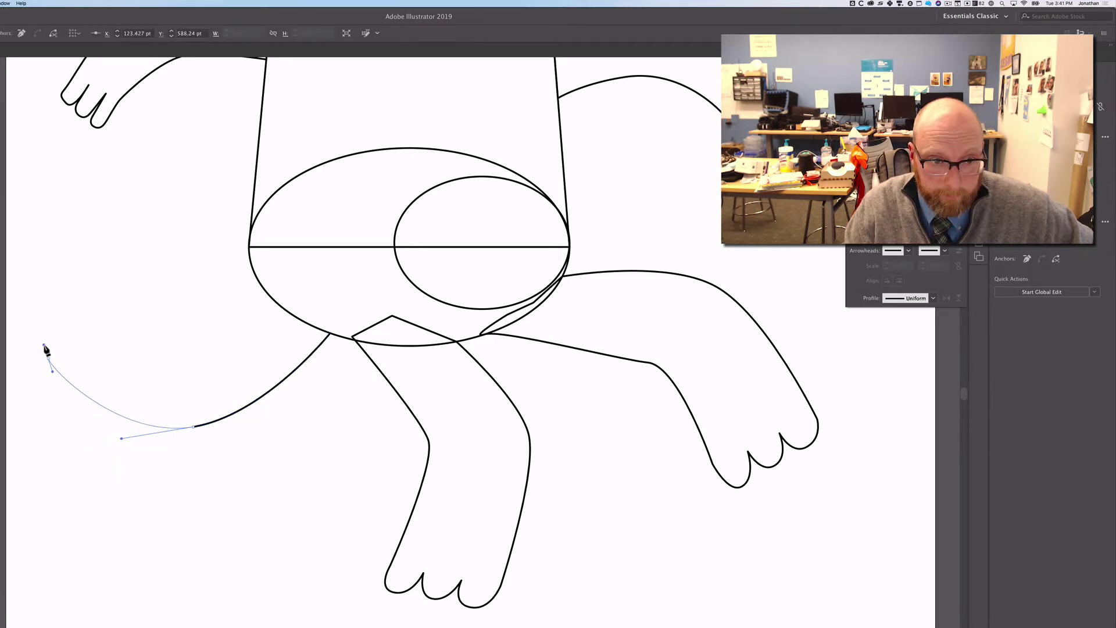
{"action": "left_click_drag", "start_coordinate": [45, 347], "coordinate": [44, 346]}
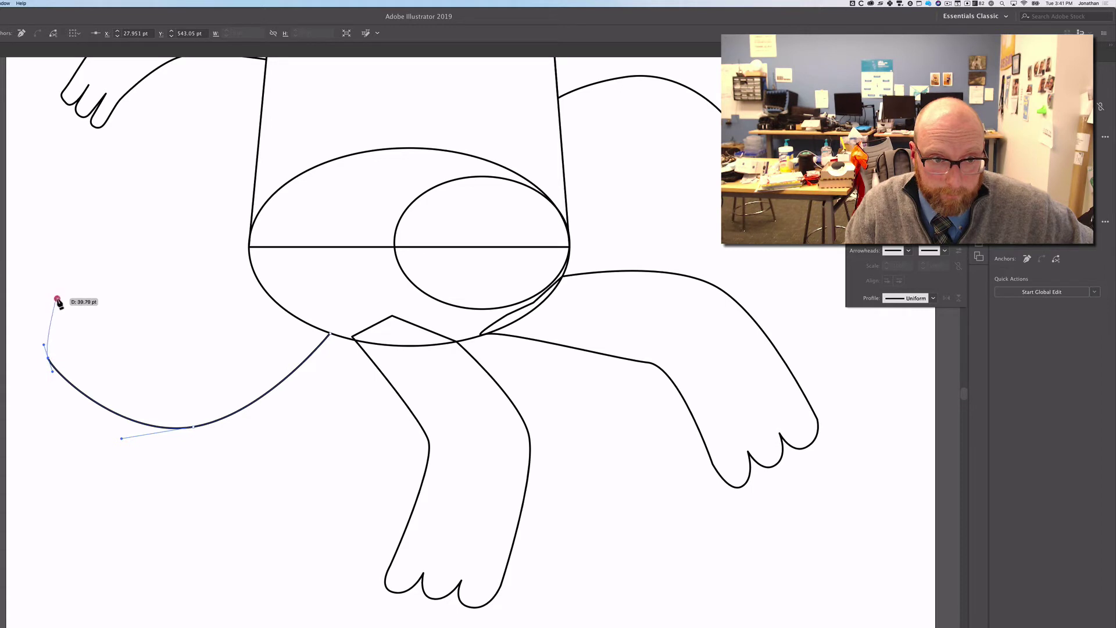
{"action": "left_click_drag", "start_coordinate": [57, 299], "coordinate": [82, 285]}
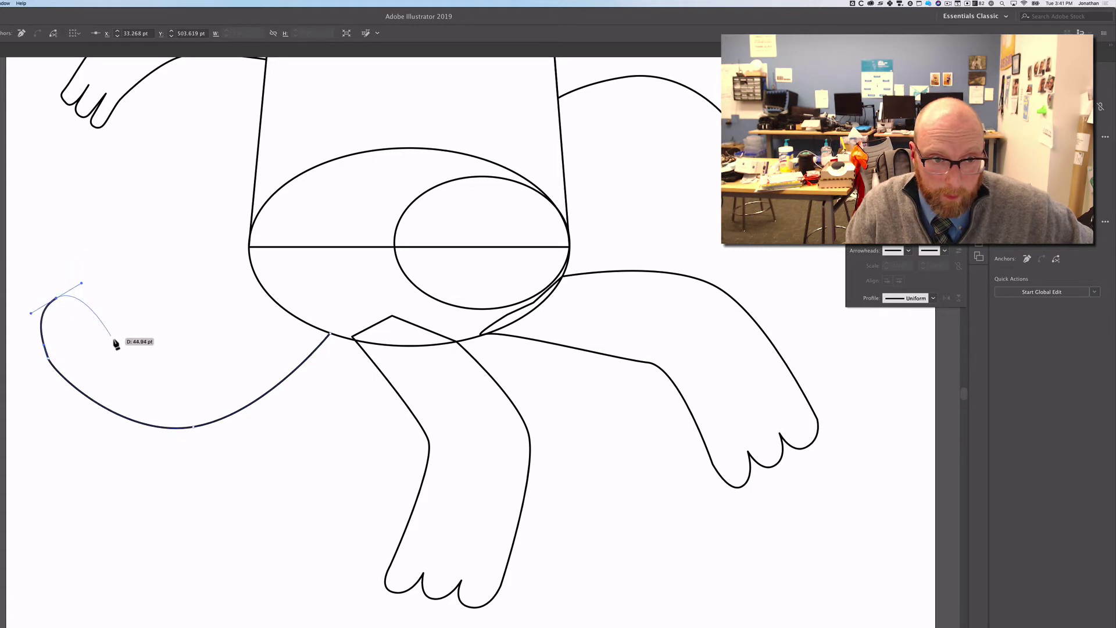
{"action": "left_click", "coordinate": [126, 338]}
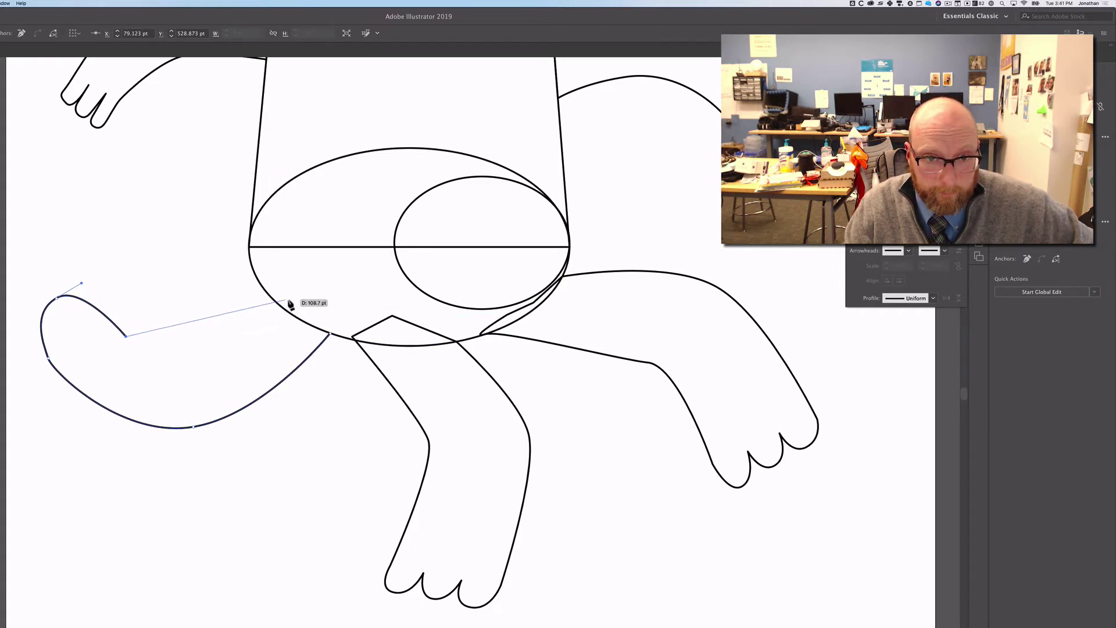
{"action": "left_click_drag", "start_coordinate": [289, 298], "coordinate": [394, 195]}
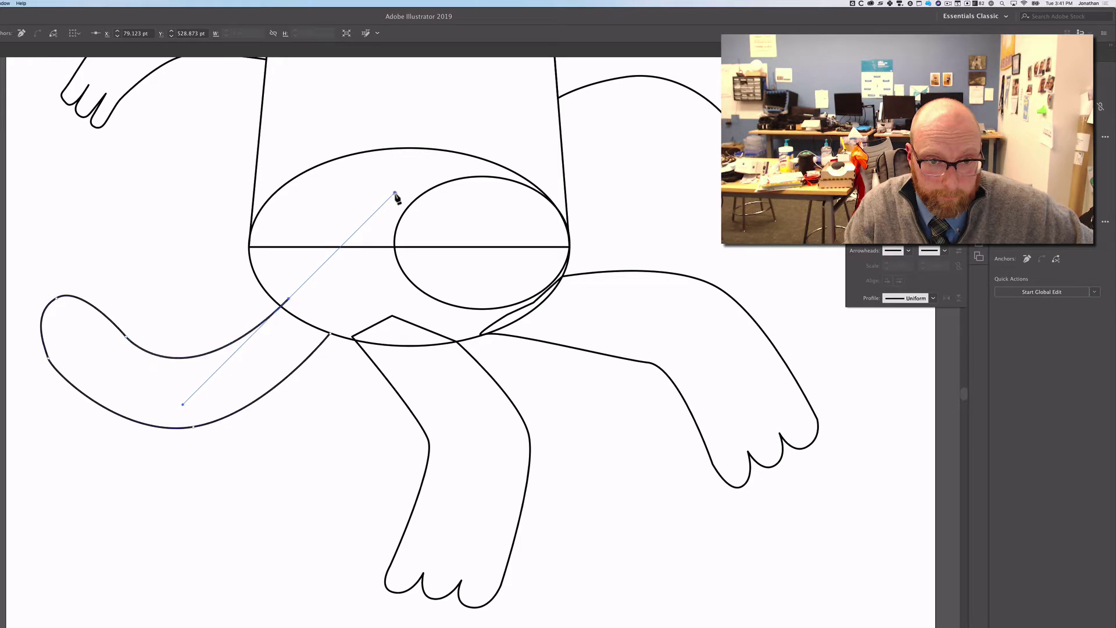
{"action": "left_click", "coordinate": [330, 336]}
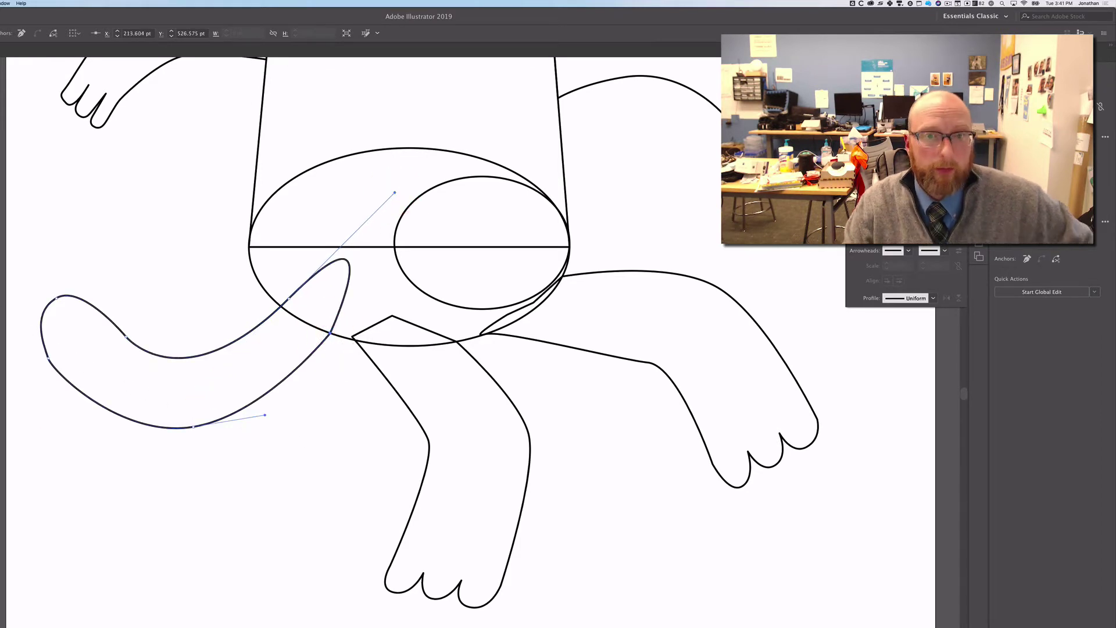
Select the tail, lower-body ellipse and both legs, and merge them into one shape with the Shape Builder tool
{"action": "key", "text": "v"}
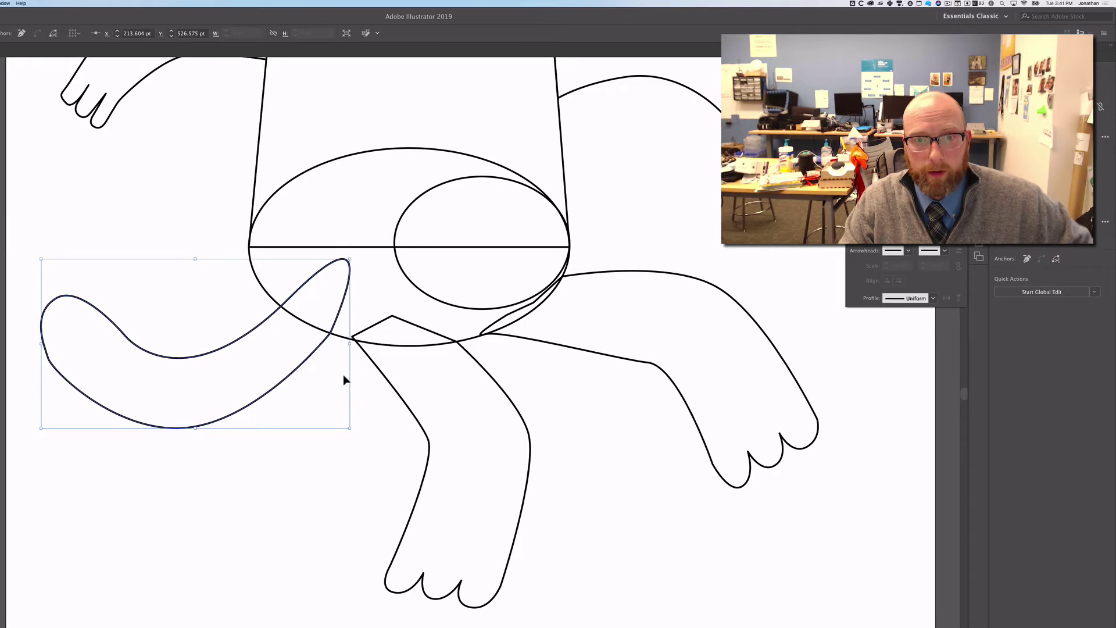
{"action": "key", "text": "shift"}
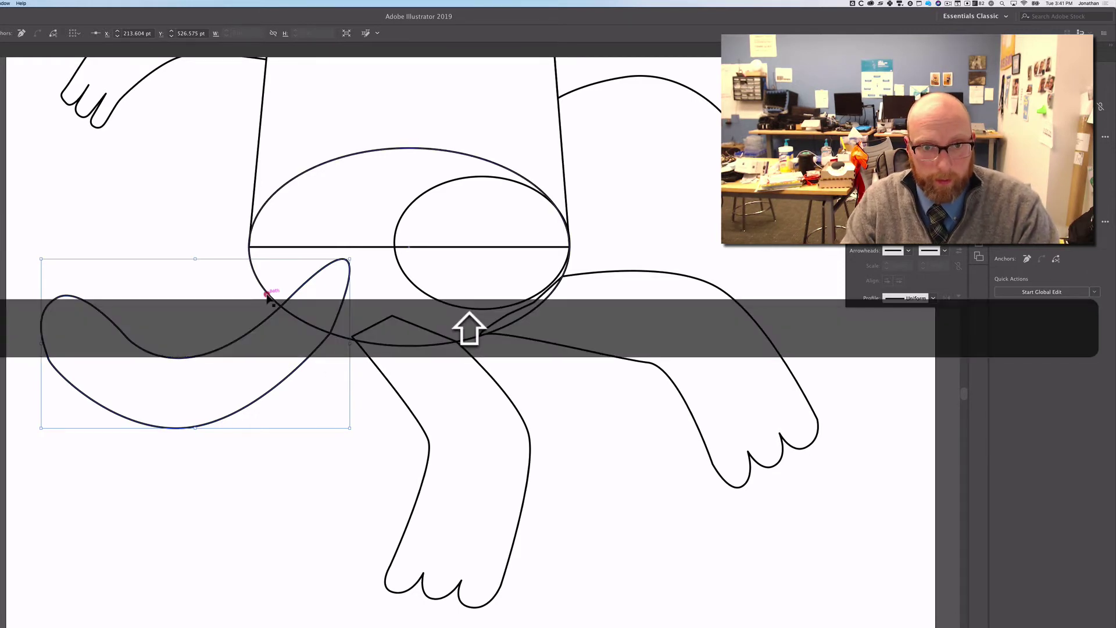
{"action": "left_click", "coordinate": [268, 294], "text": "shift"}
{"action": "left_click", "coordinate": [393, 388], "text": "shift"}
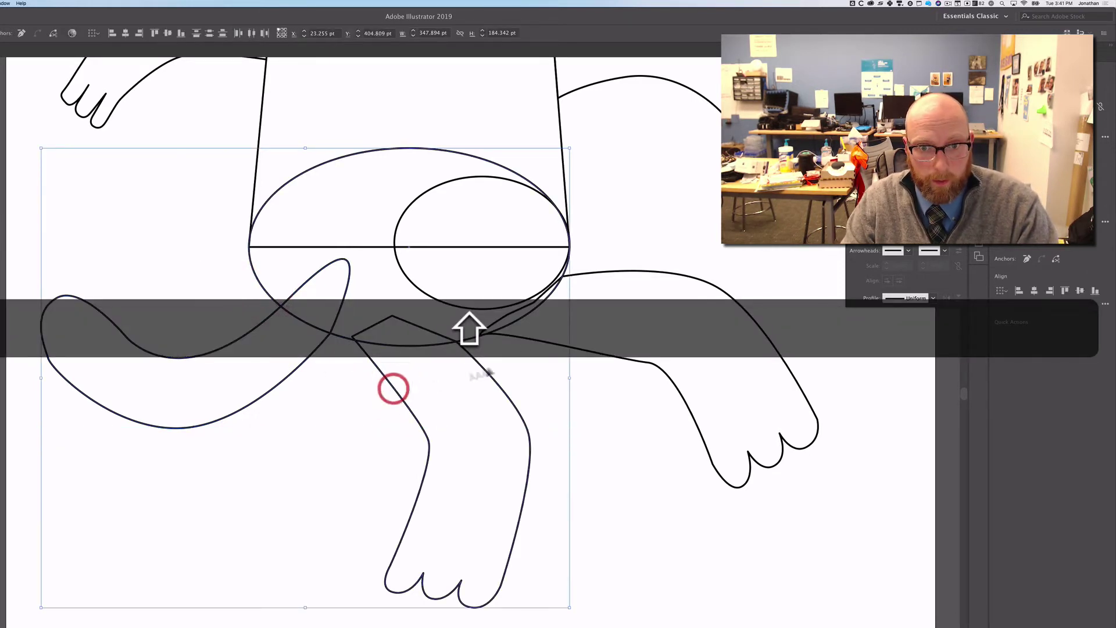
{"action": "left_click", "coordinate": [536, 343], "text": "shift"}
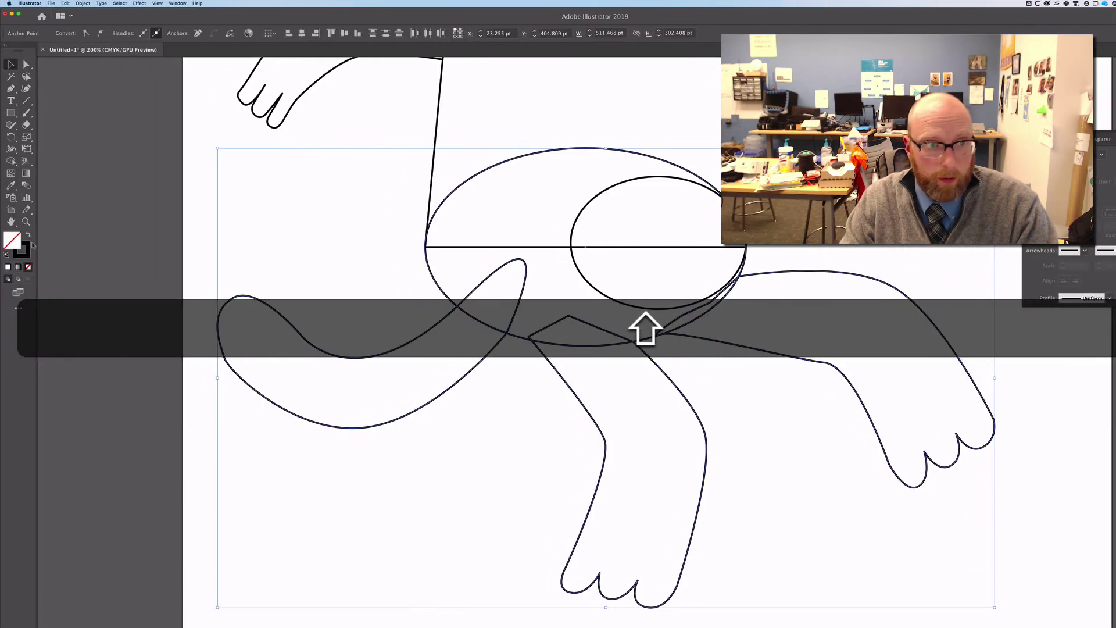
{"action": "left_click", "coordinate": [10, 161]}
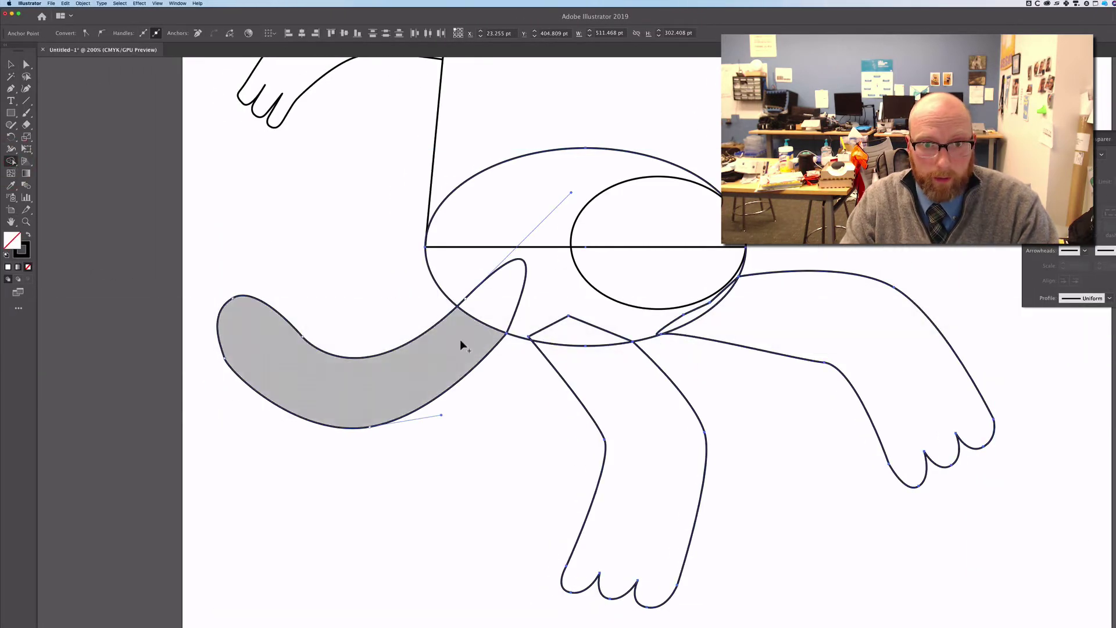
{"action": "mouse_move", "coordinate": [474, 325]}
{"action": "left_mouse_down"}
{"action": "mouse_move", "coordinate": [474, 291]}
{"action": "mouse_move", "coordinate": [494, 279]}
{"action": "left_mouse_up"}
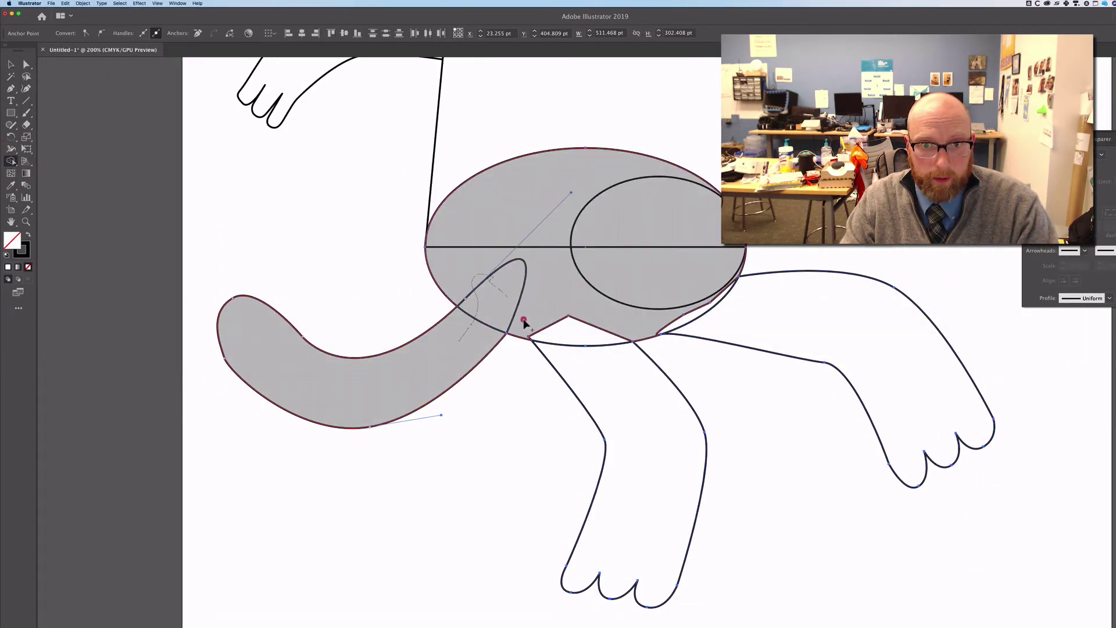
{"action": "left_click_drag", "start_coordinate": [437, 360], "coordinate": [449, 365]}
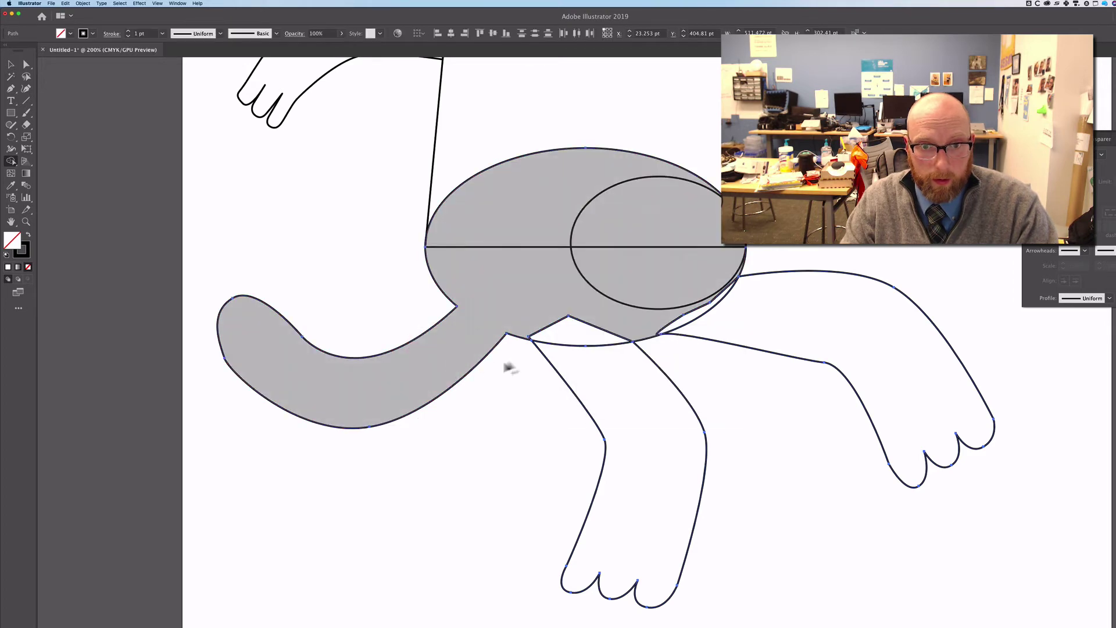
{"action": "mouse_move", "coordinate": [523, 317]}
{"action": "left_mouse_down"}
{"action": "mouse_move", "coordinate": [585, 361]}
{"action": "mouse_move", "coordinate": [609, 369]}
{"action": "left_mouse_up"}
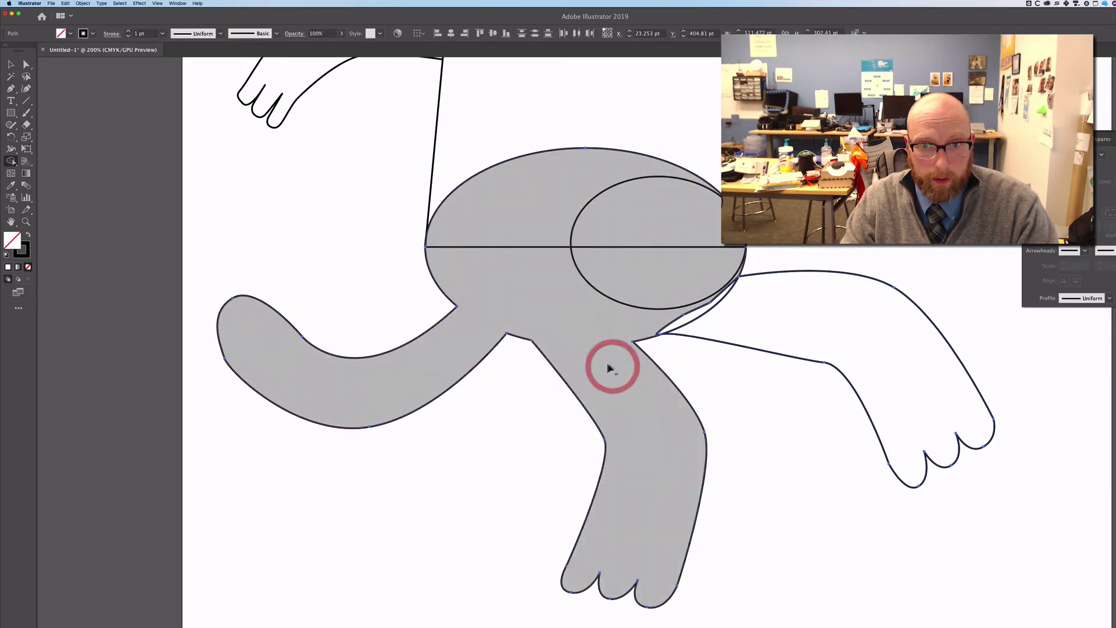
{"action": "left_click_drag", "start_coordinate": [667, 324], "coordinate": [666, 317]}
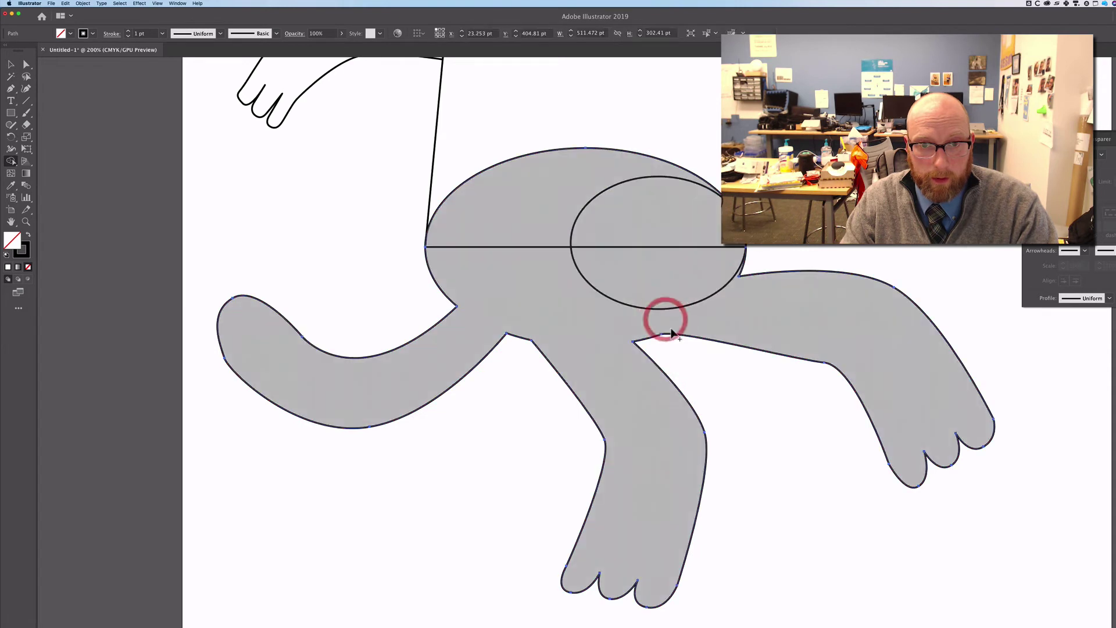
Try to remove the ellipse's upper half inside the torso with Shape Builder, and undo each deletion
{"action": "key", "text": "alt"}
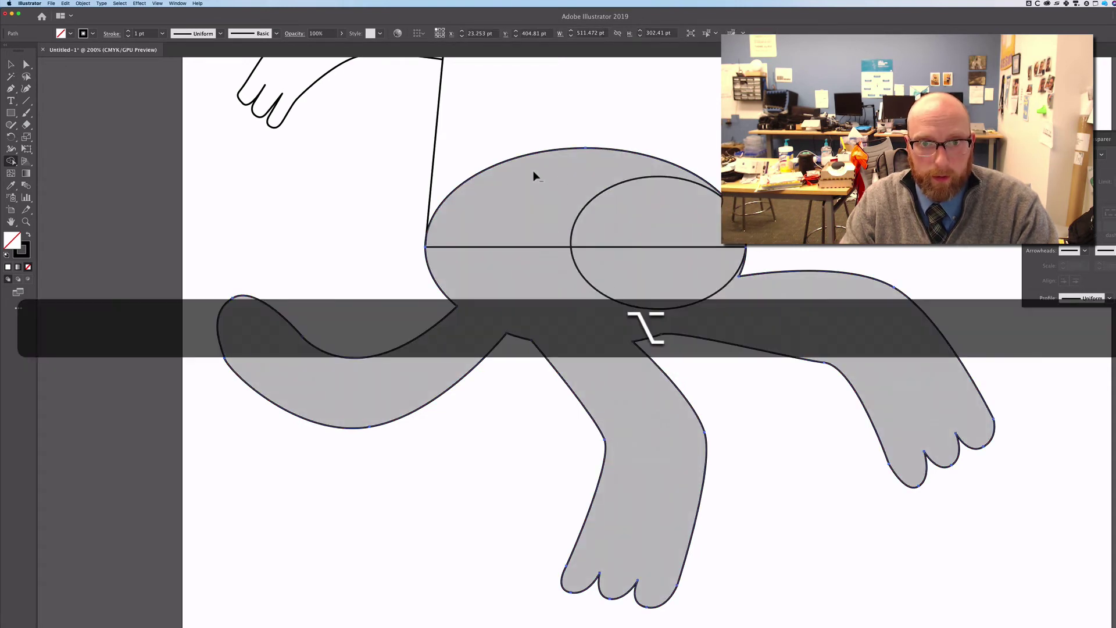
{"action": "left_click", "coordinate": [527, 201], "text": "alt"}
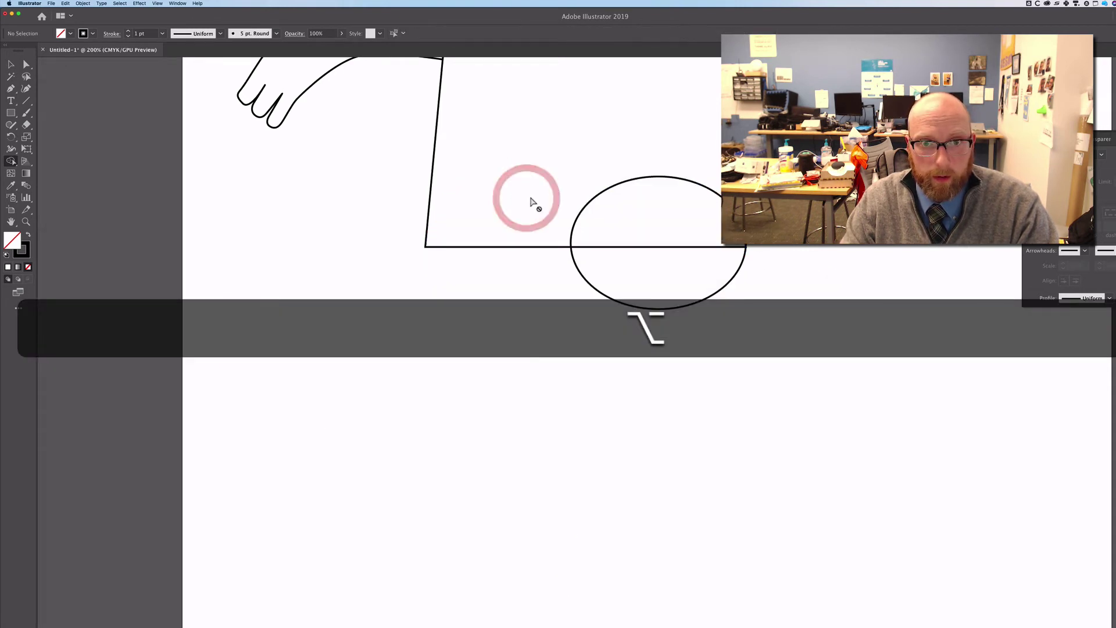
{"action": "key", "text": "super+z"}
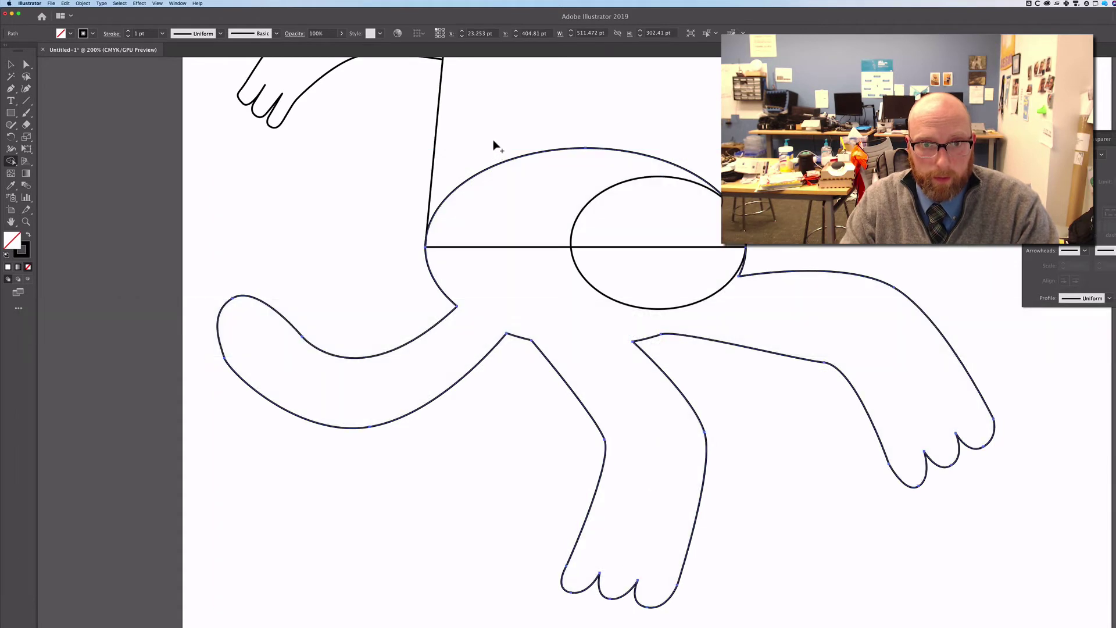
{"action": "key", "text": "alt"}
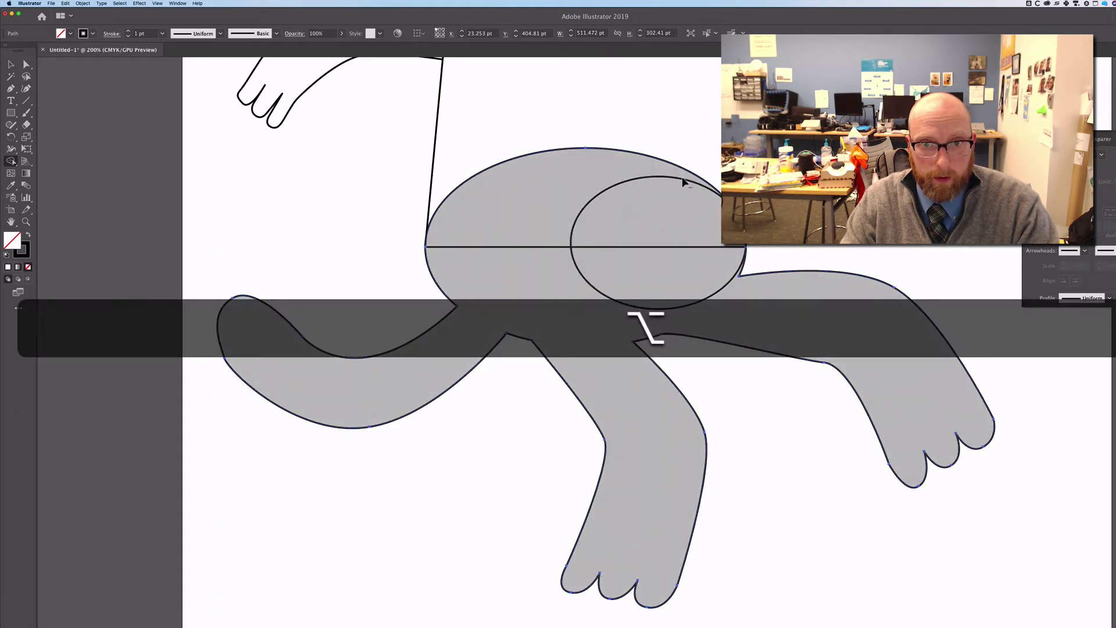
{"action": "left_click", "coordinate": [562, 224], "text": "alt"}
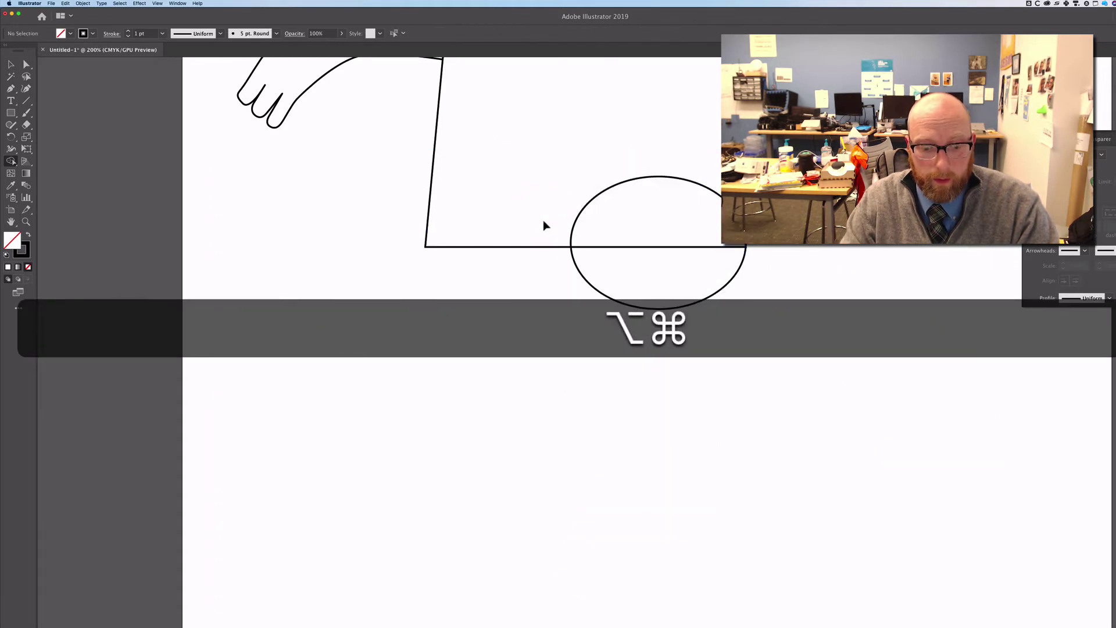
{"action": "key", "text": "super+z"}
Select the torso, merged lower body and inner ellipse, and clear the curves above the torso's base line with Shape Builder, keeping the torso whole
{"action": "left_click", "coordinate": [10, 65]}
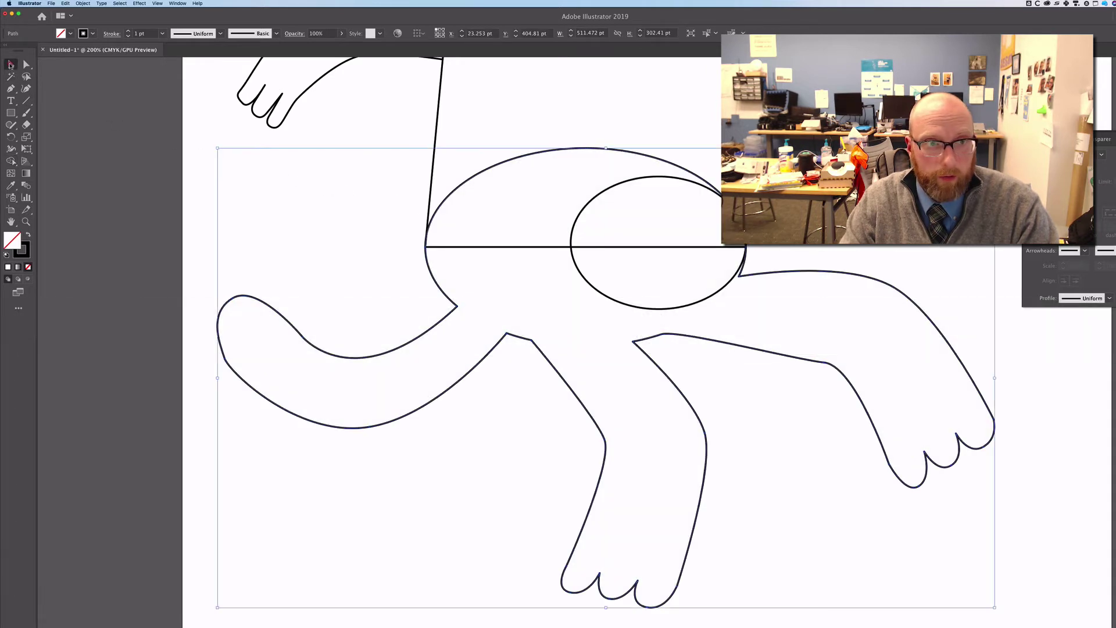
{"action": "left_click_drag", "start_coordinate": [343, 124], "coordinate": [800, 586]}
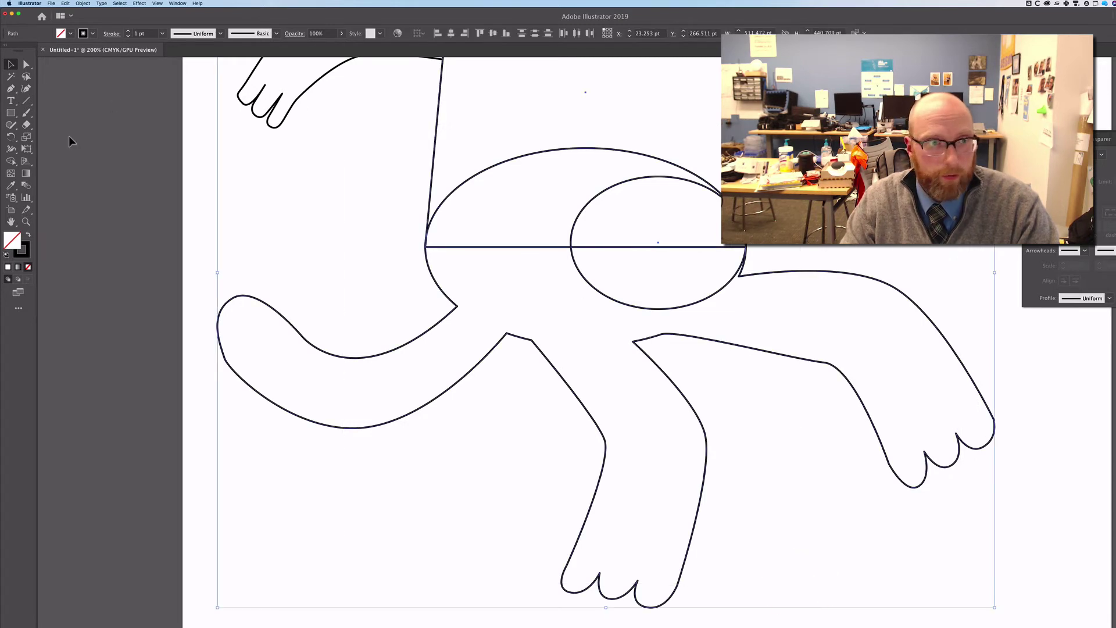
{"action": "left_click", "coordinate": [10, 161]}
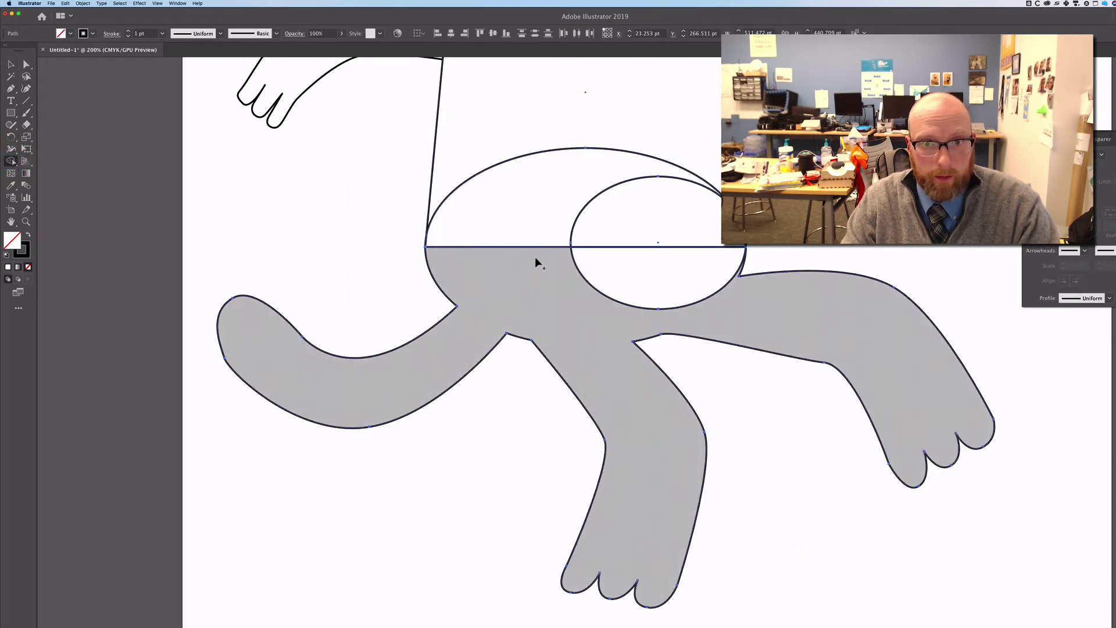
{"action": "left_click", "coordinate": [621, 224], "text": "alt"}
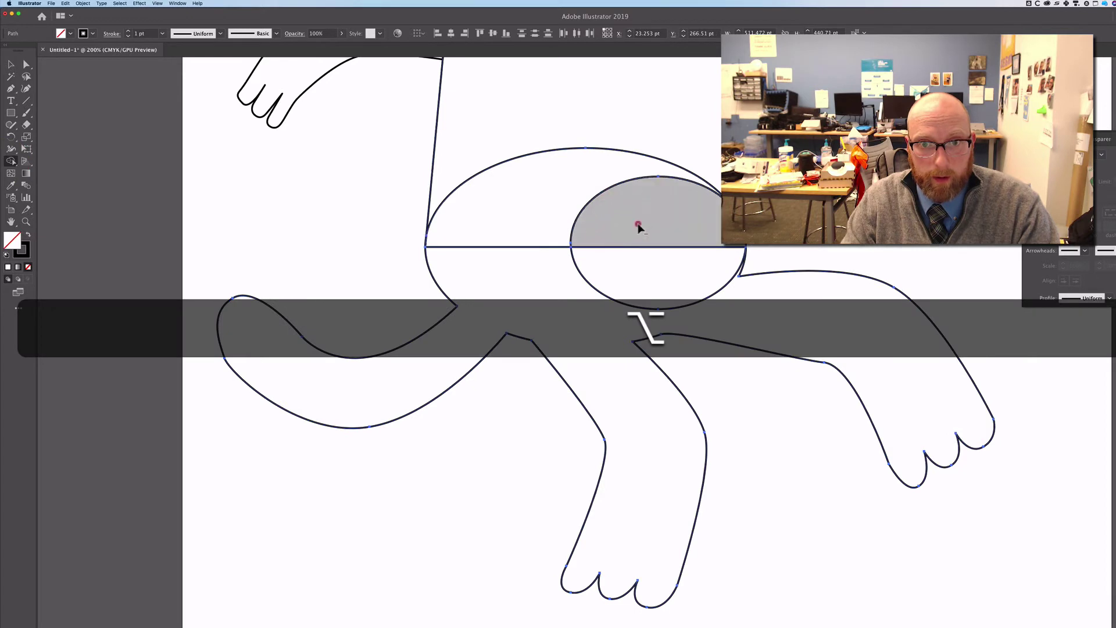
{"action": "left_click", "coordinate": [553, 224], "text": "alt"}
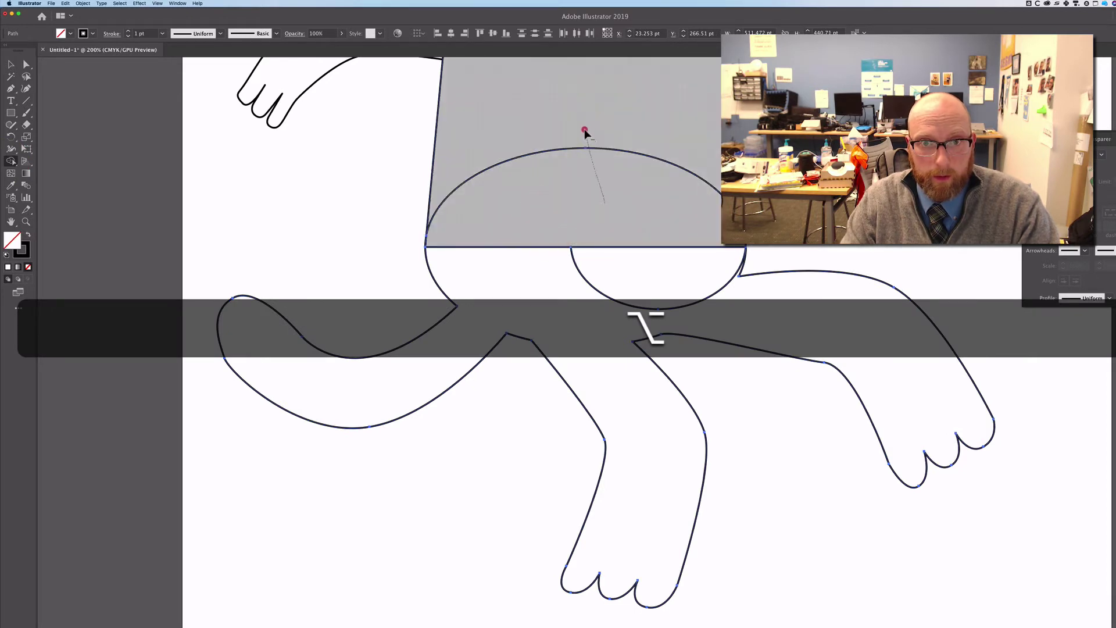
{"action": "left_click", "coordinate": [585, 131], "text": "alt"}
{"action": "key", "text": "super+z"}
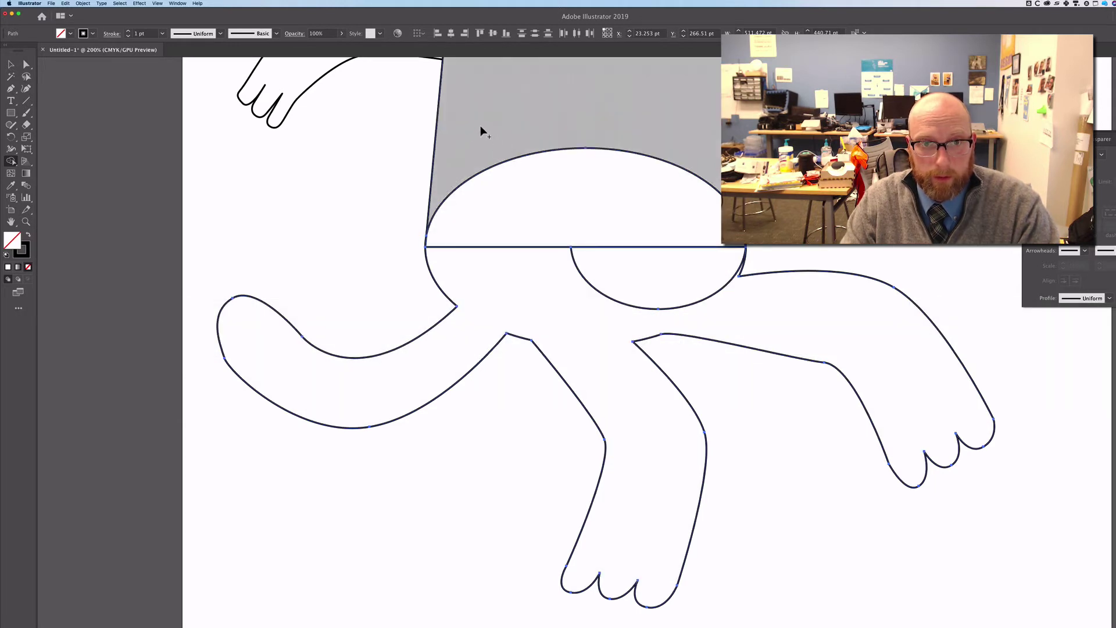
{"action": "left_click_drag", "start_coordinate": [496, 141], "coordinate": [504, 194]}
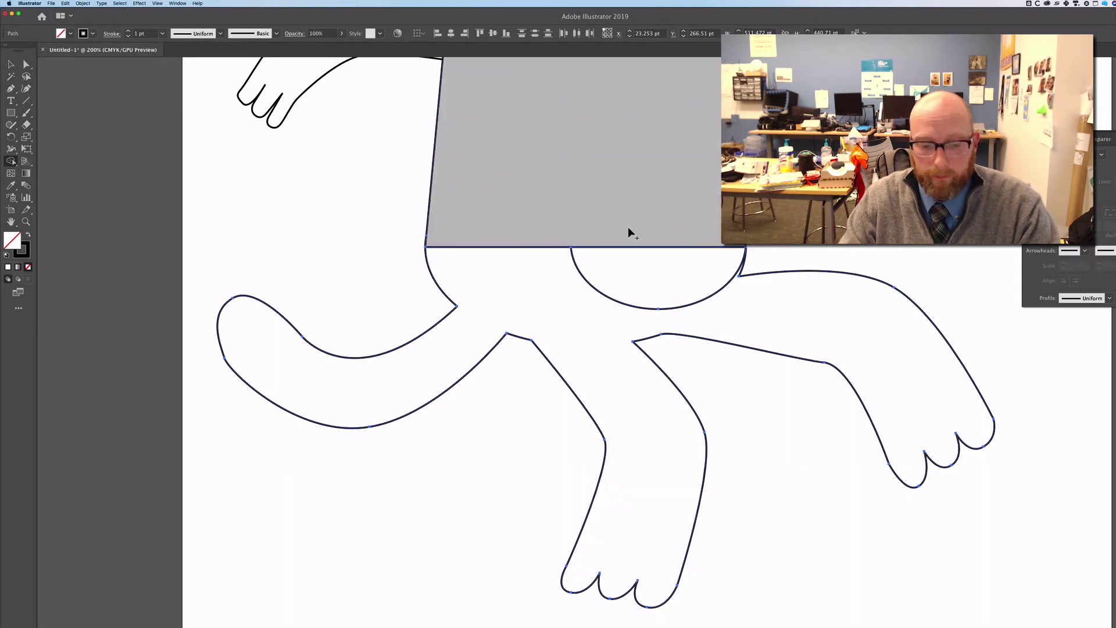
{"action": "key", "text": "super+minus"}
{"action": "key", "text": "super+minus"}
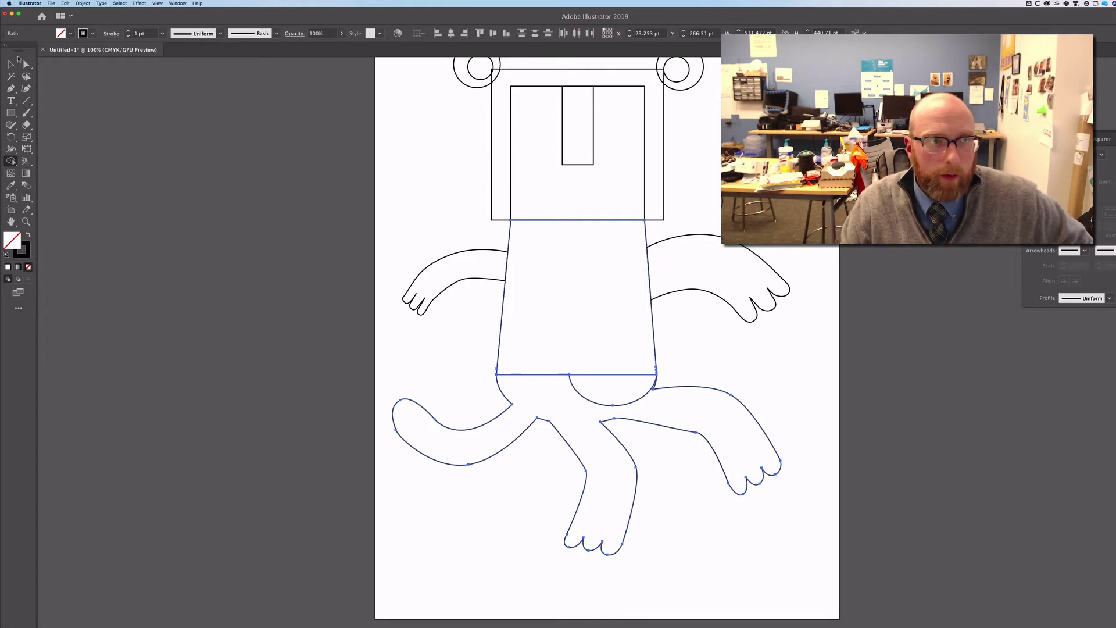
{"action": "left_click", "coordinate": [11, 64]}
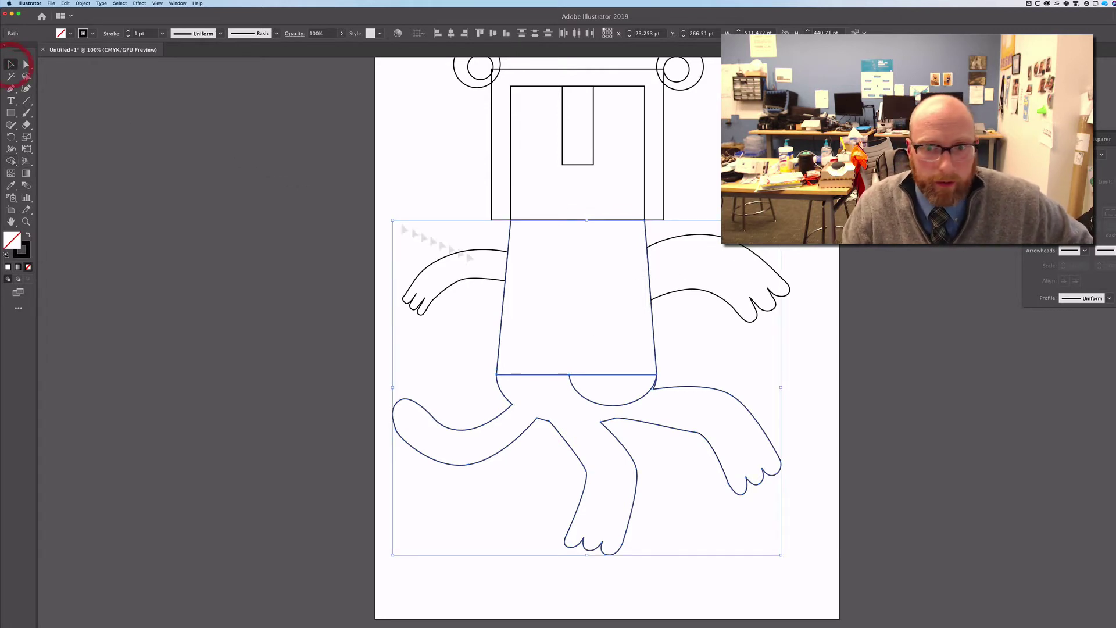
{"action": "left_click", "coordinate": [317, 349]}
Select the head and ear shapes, and use Shape Builder to merge the outer ear rings and nose bar into the head frame
{"action": "scroll", "coordinate": [675, 314], "scroll_direction": "up", "scroll_amount": 3}
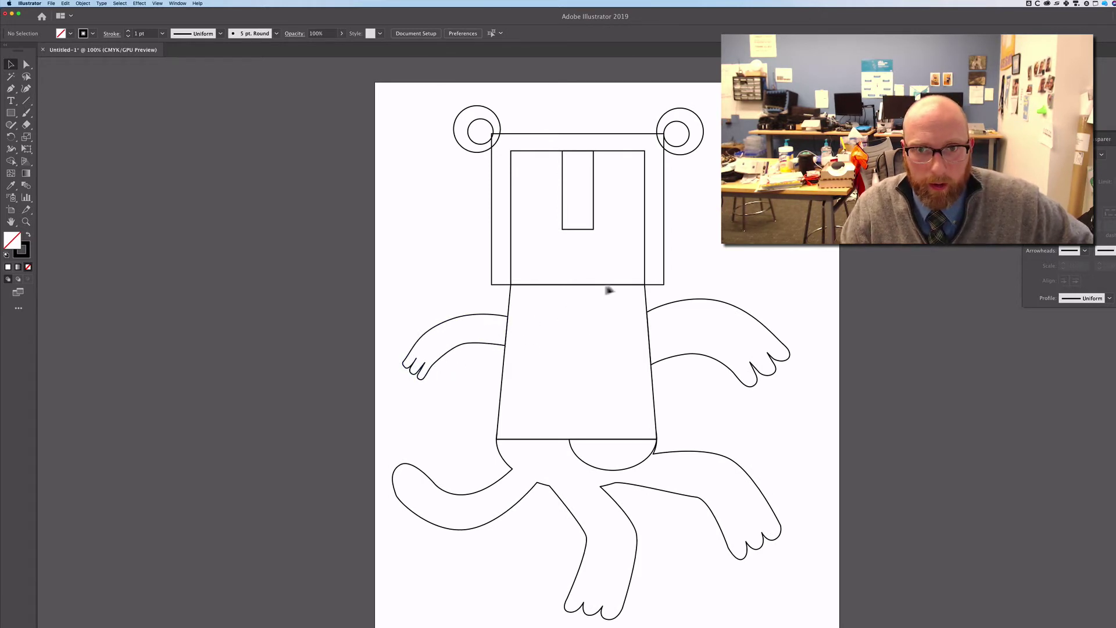
{"action": "left_click", "coordinate": [663, 209]}
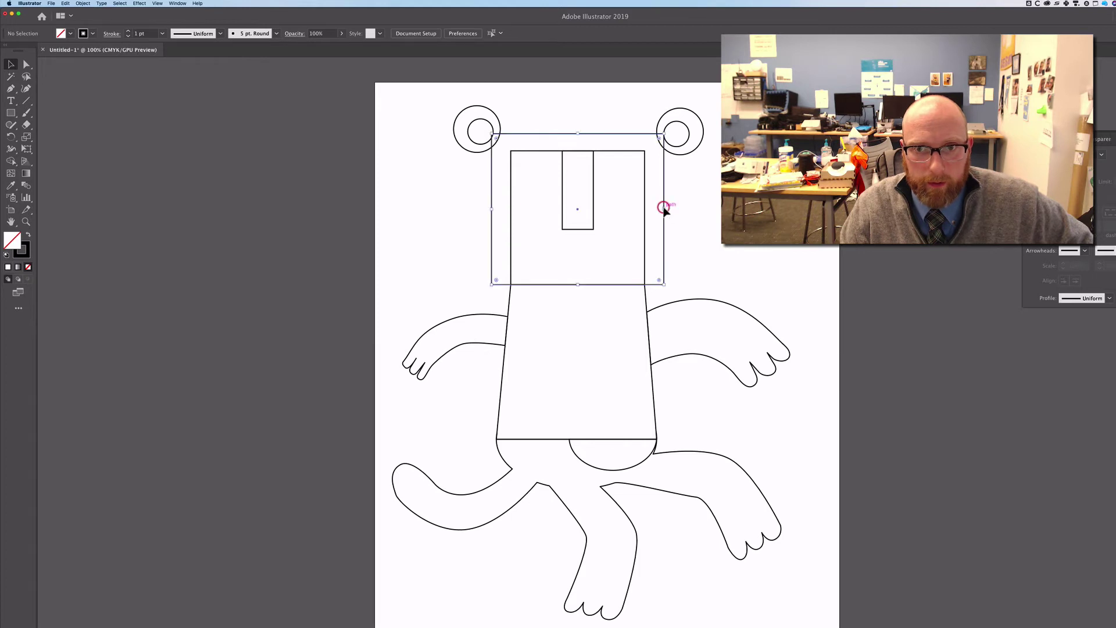
{"action": "left_click", "coordinate": [696, 200]}
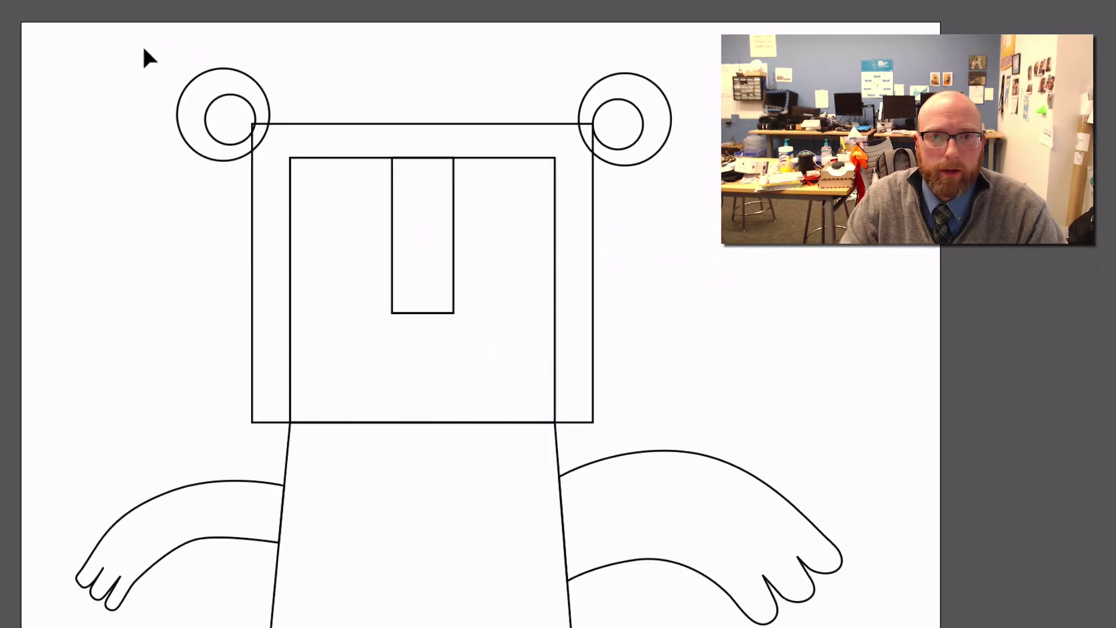
{"action": "left_click_drag", "start_coordinate": [143, 47], "coordinate": [710, 437]}
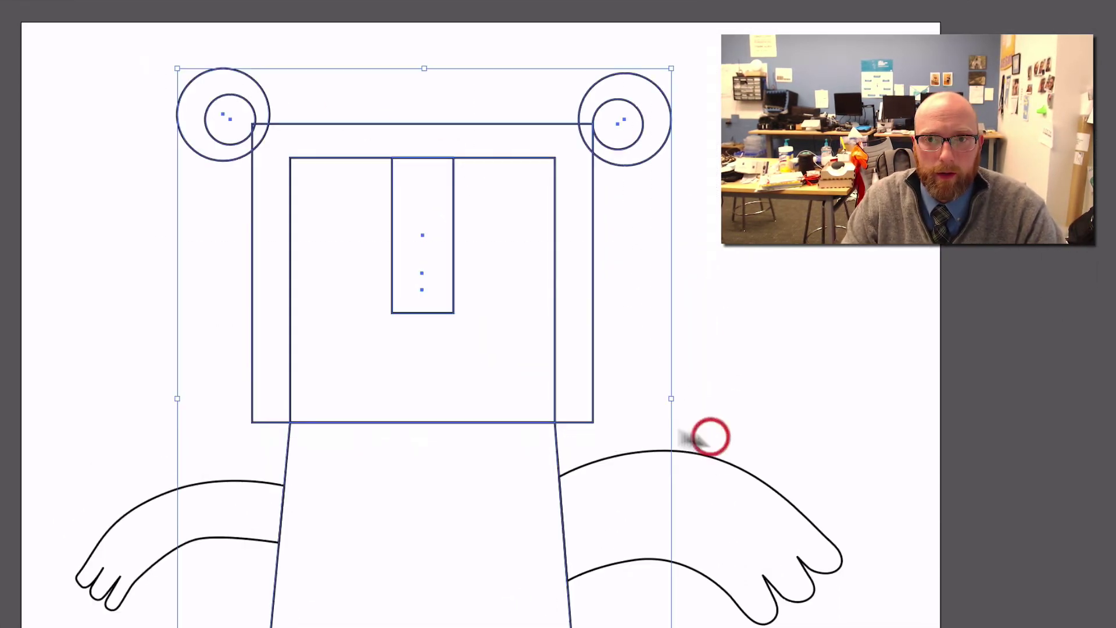
{"action": "key", "text": "a"}
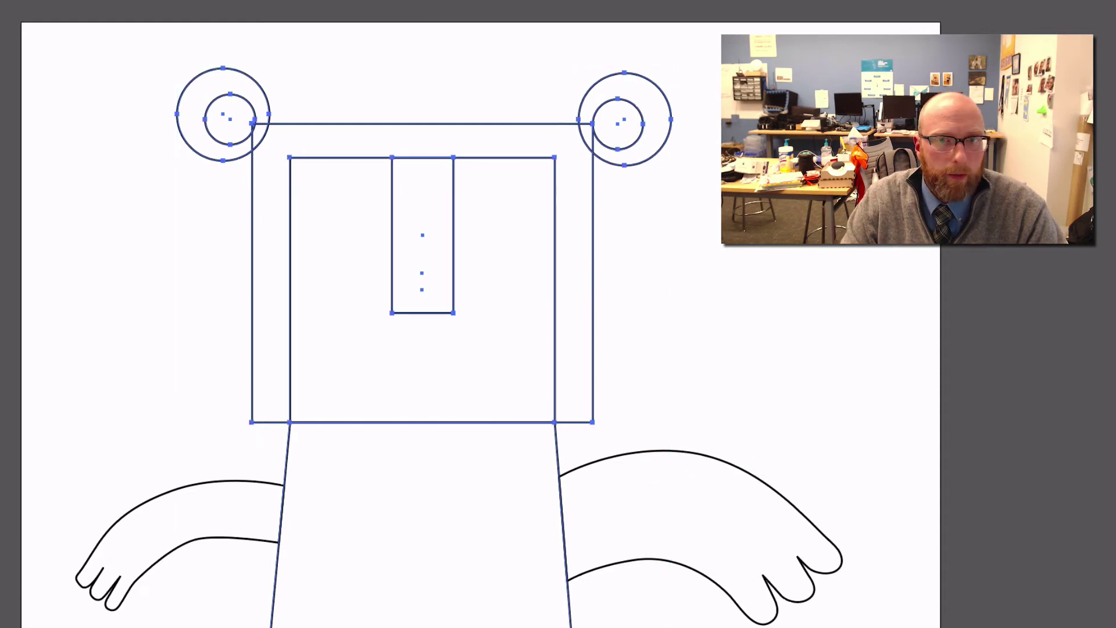
{"action": "left_click_drag", "start_coordinate": [262, 155], "coordinate": [246, 145]}
{"action": "mouse_move", "coordinate": [542, 146]}
{"action": "left_mouse_down"}
{"action": "mouse_move", "coordinate": [579, 143]}
{"action": "mouse_move", "coordinate": [586, 113]}
{"action": "left_mouse_up"}
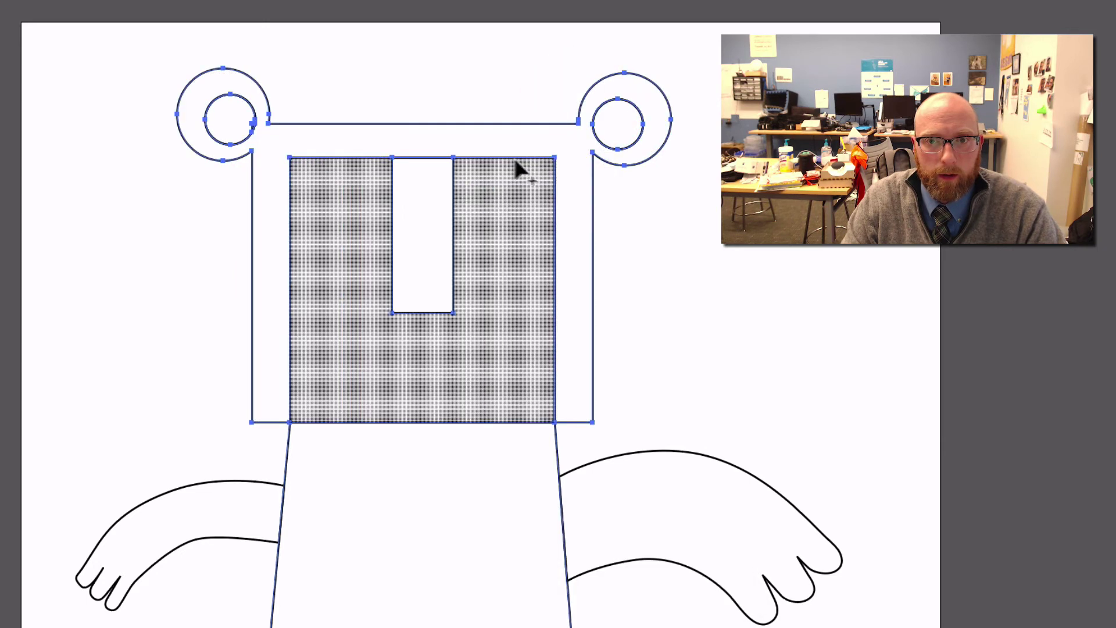
{"action": "left_click_drag", "start_coordinate": [423, 154], "coordinate": [421, 194]}
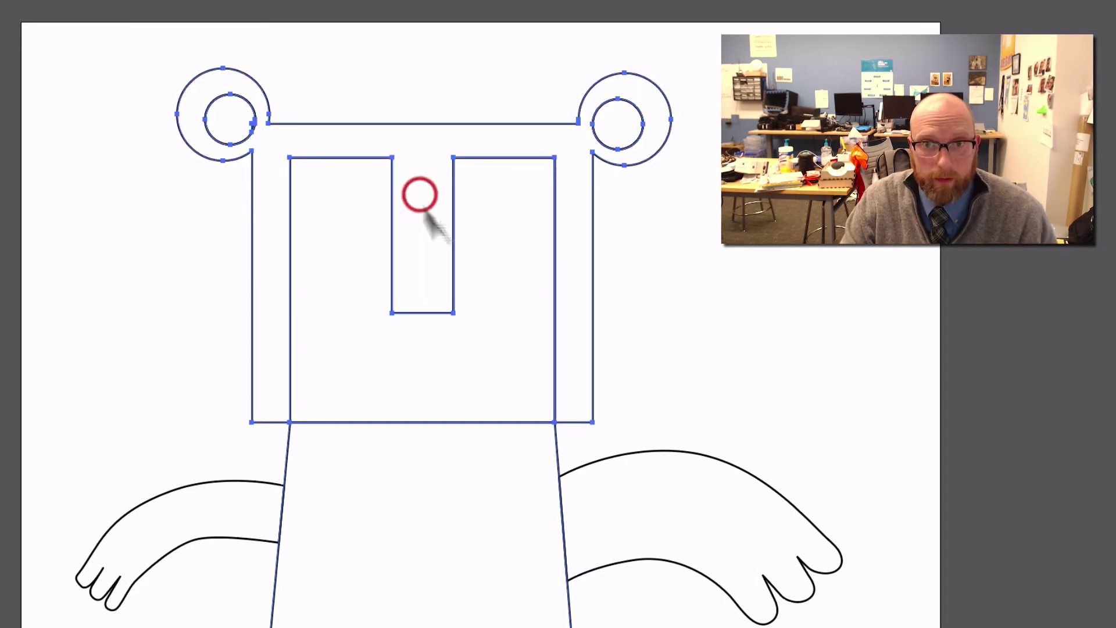
{"action": "key", "text": "v"}
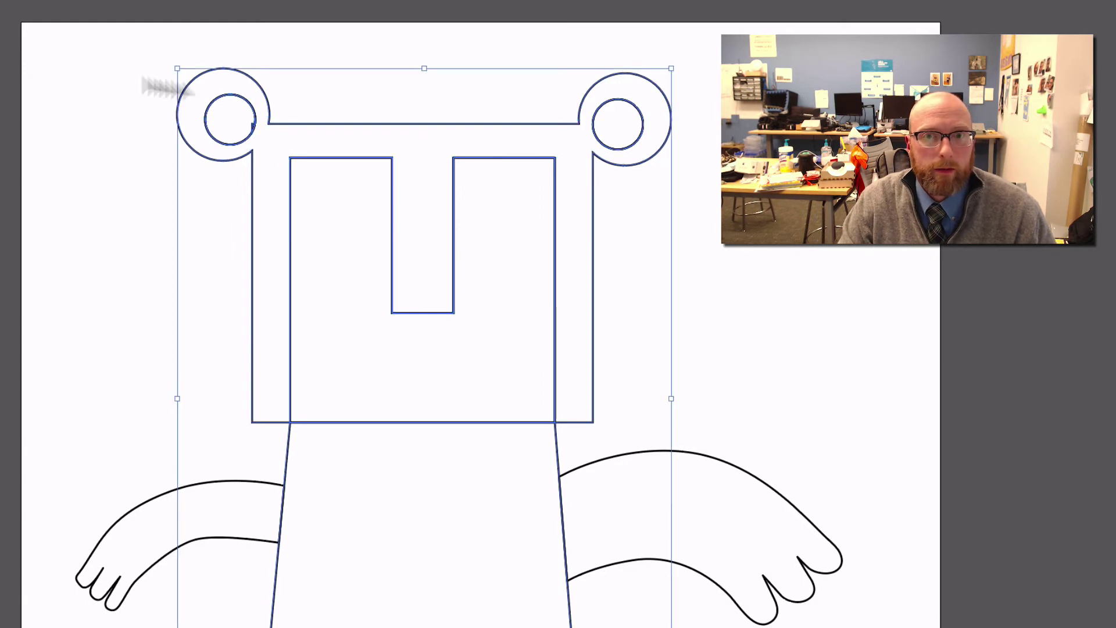
{"action": "left_click", "coordinate": [19, 82]}
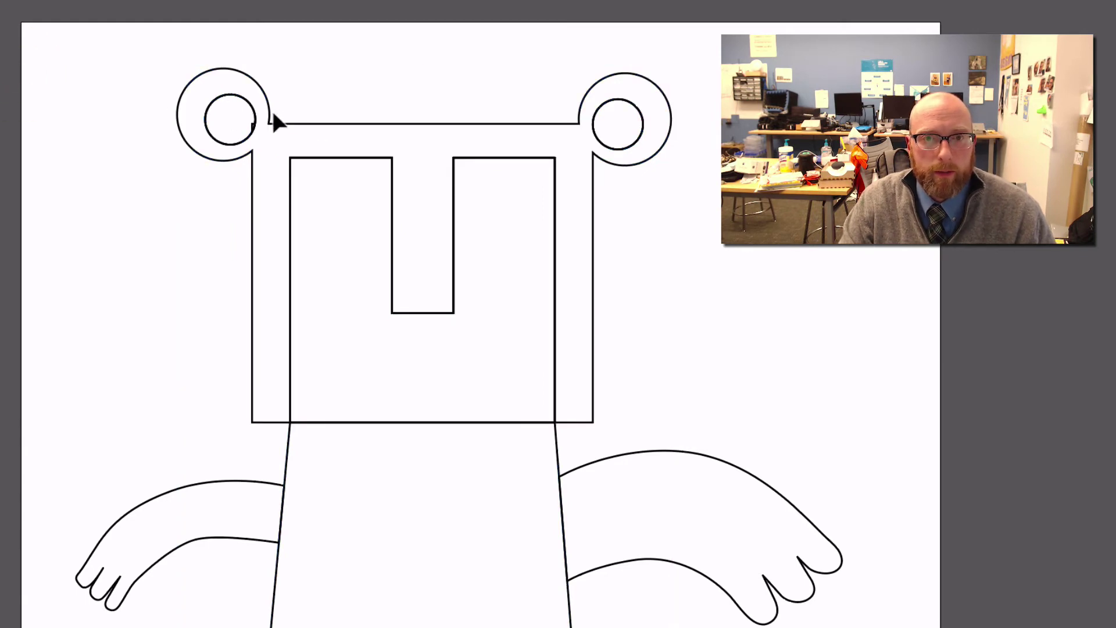
Swap the head frame's outline into a fill without stroke, and colour the fill burnt orange with a hue of 26°
{"action": "left_click", "coordinate": [271, 116]}
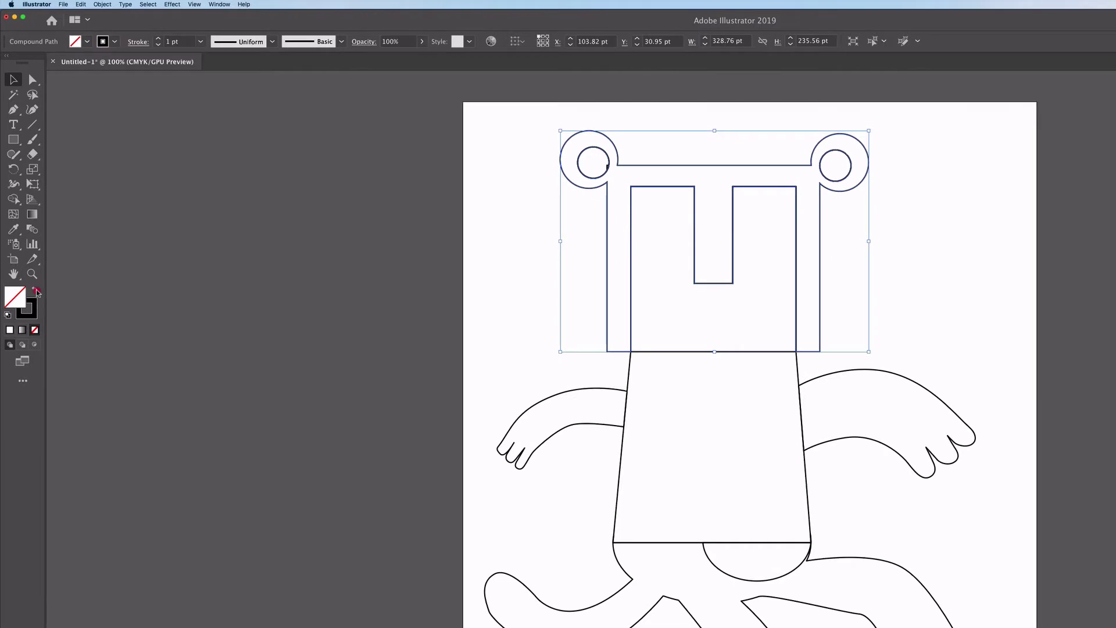
{"action": "left_click", "coordinate": [35, 291]}
{"action": "double_click", "coordinate": [15, 297]}
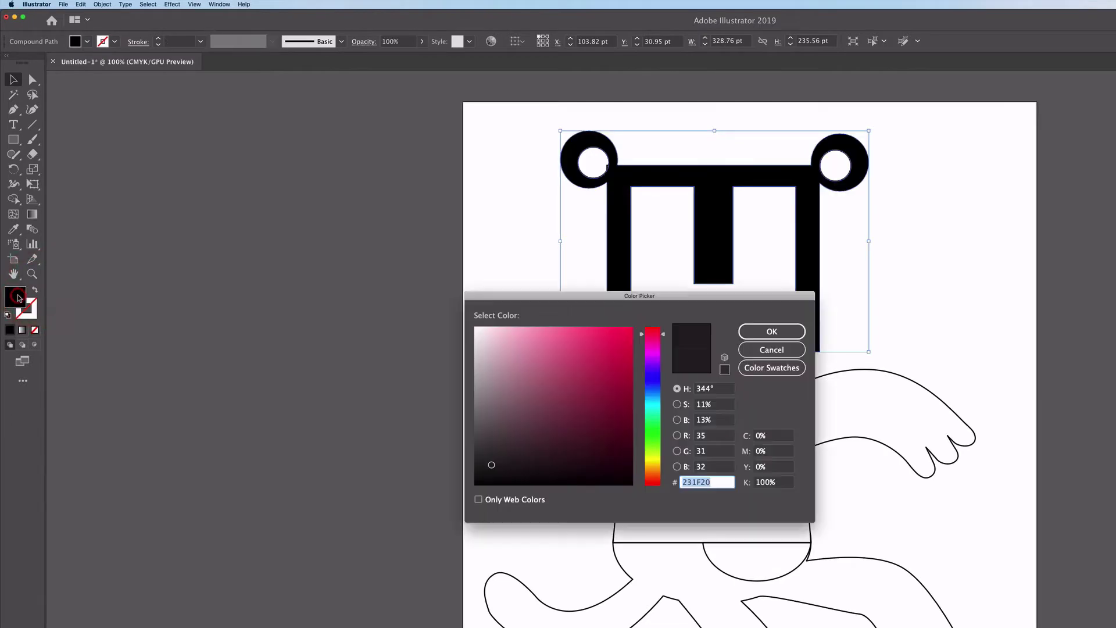
{"action": "left_click", "coordinate": [653, 475]}
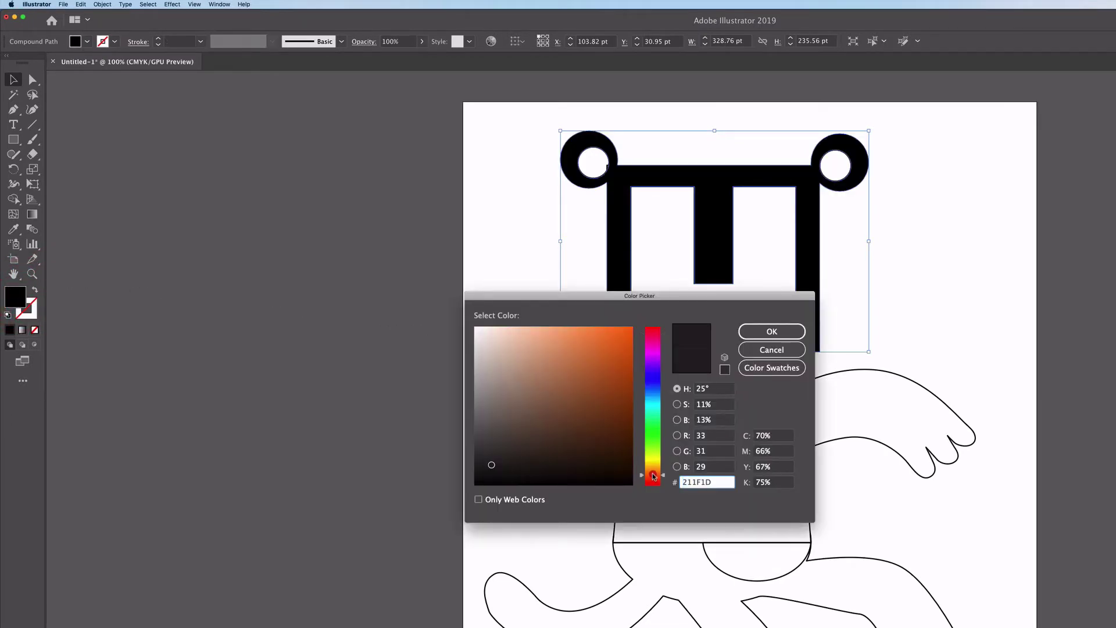
{"action": "left_click_drag", "start_coordinate": [618, 381], "coordinate": [609, 352]}
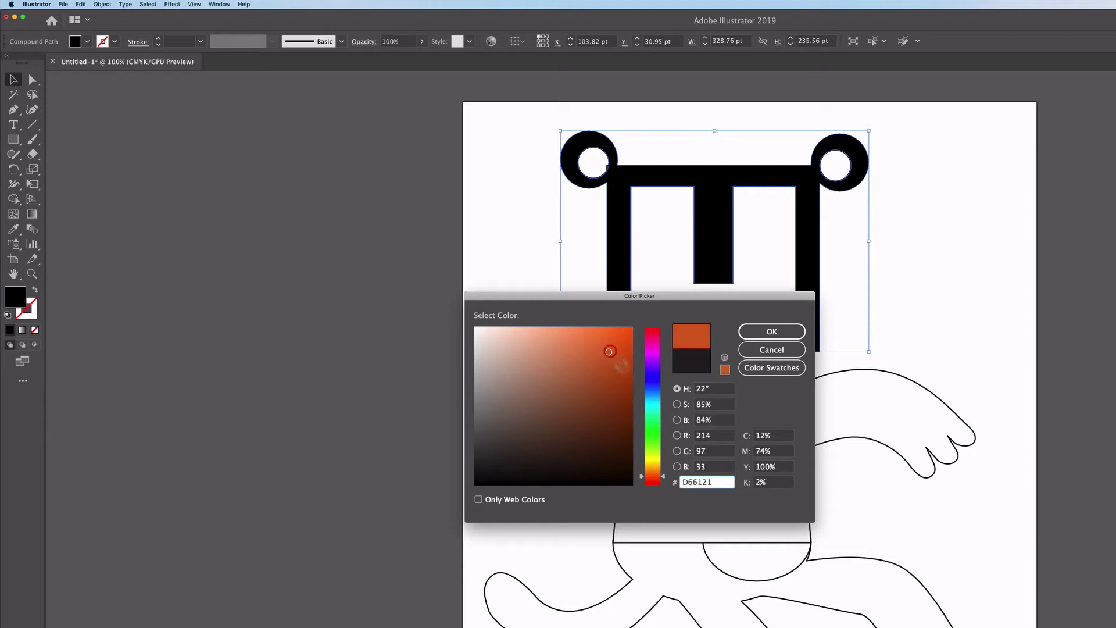
{"action": "left_click_drag", "start_coordinate": [662, 482], "coordinate": [664, 472]}
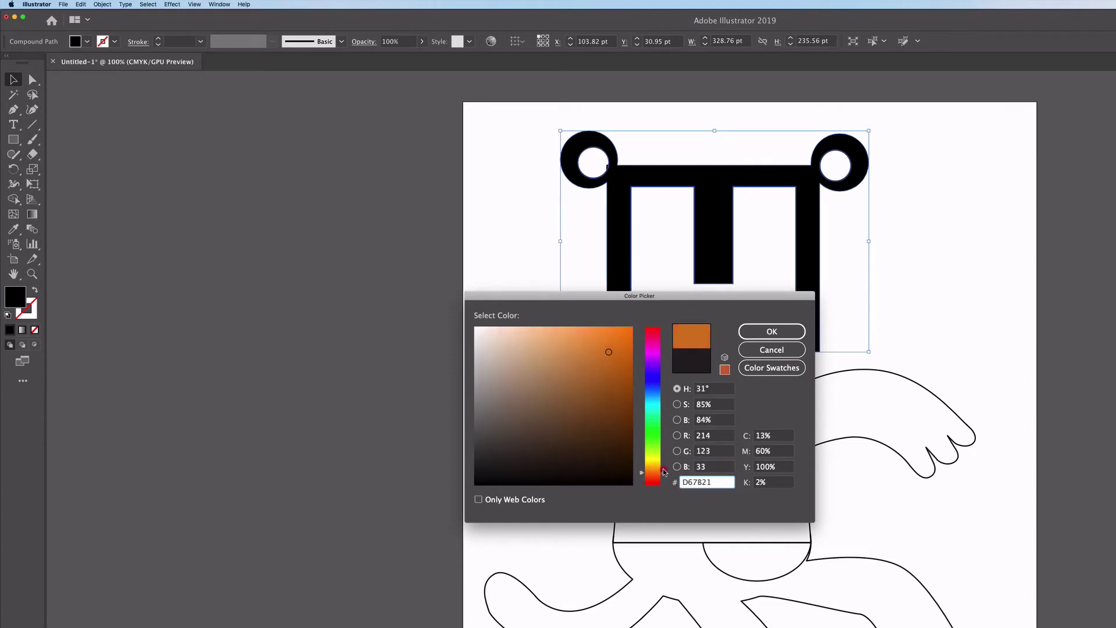
{"action": "left_click", "coordinate": [625, 356]}
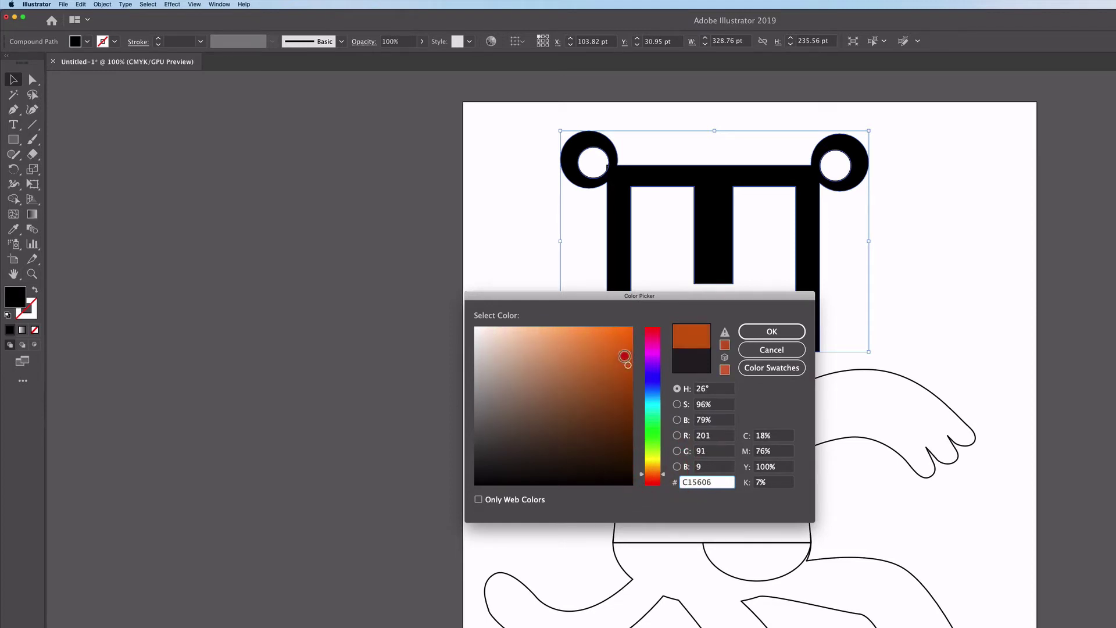
{"action": "left_click", "coordinate": [771, 331]}
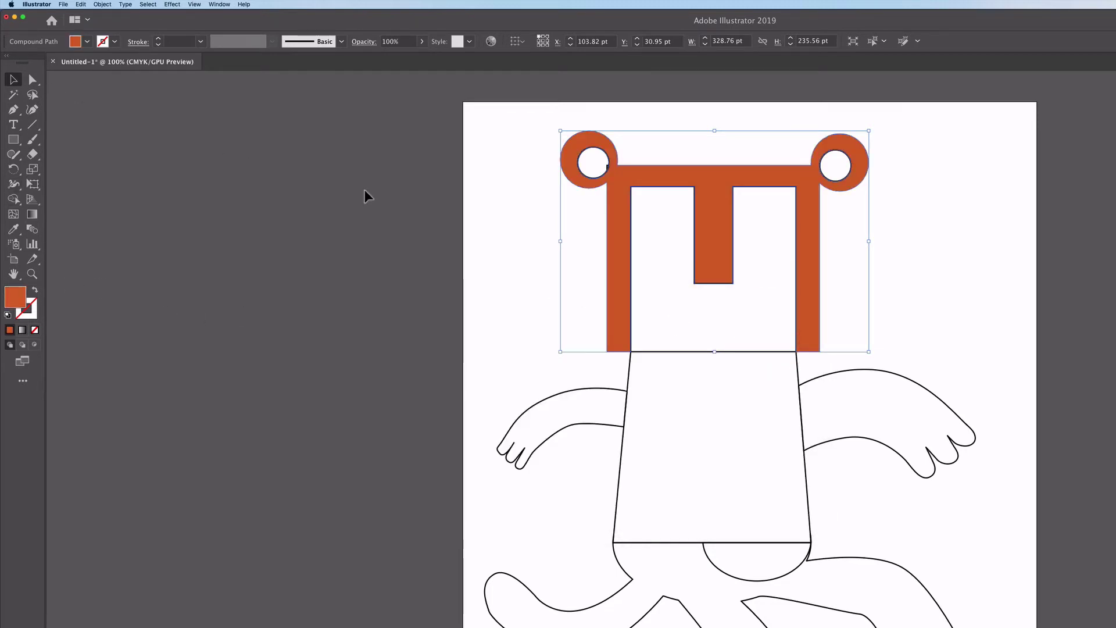
{"action": "left_click", "coordinate": [371, 168]}
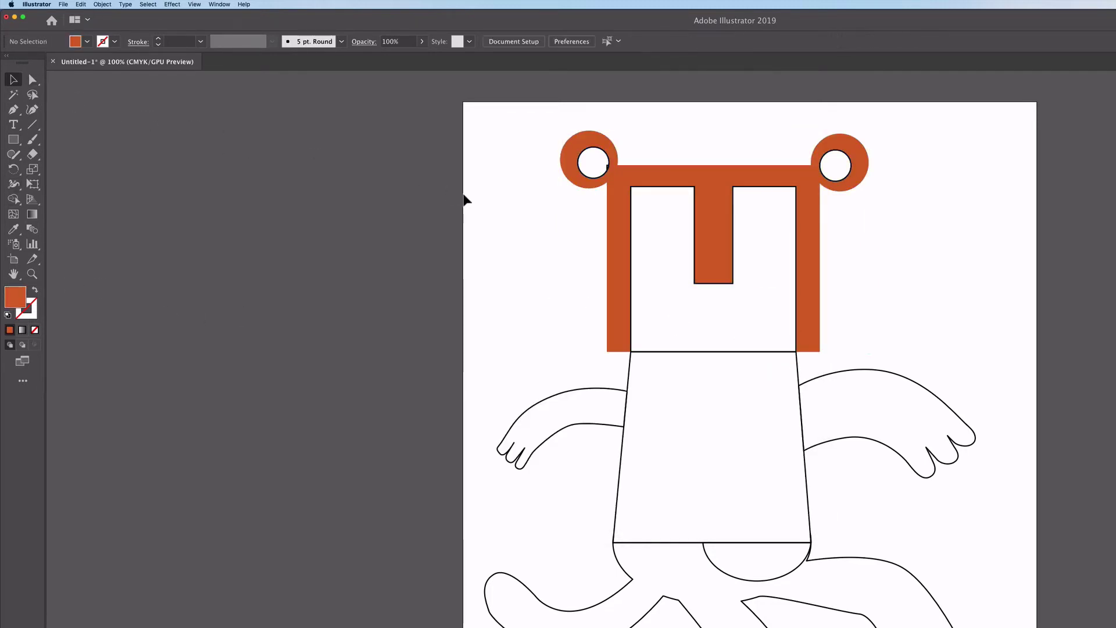
Select both inner ear circles and the face shape, remove their stroke and fill them with white (FFFFFF)
{"action": "left_click", "coordinate": [605, 173]}
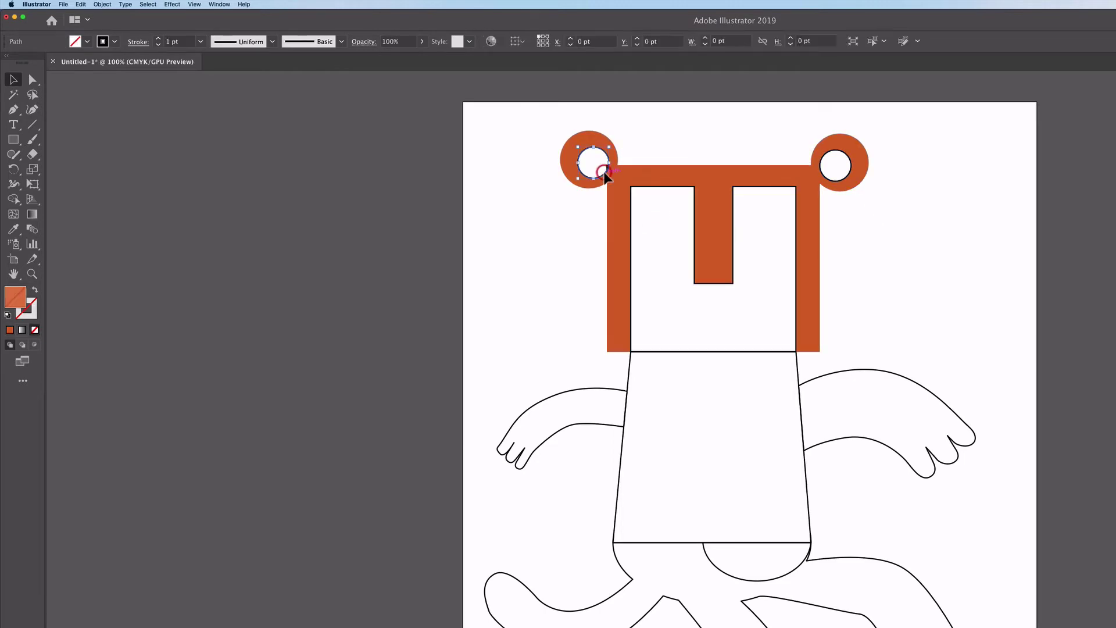
{"action": "left_click", "coordinate": [848, 178], "text": "shift"}
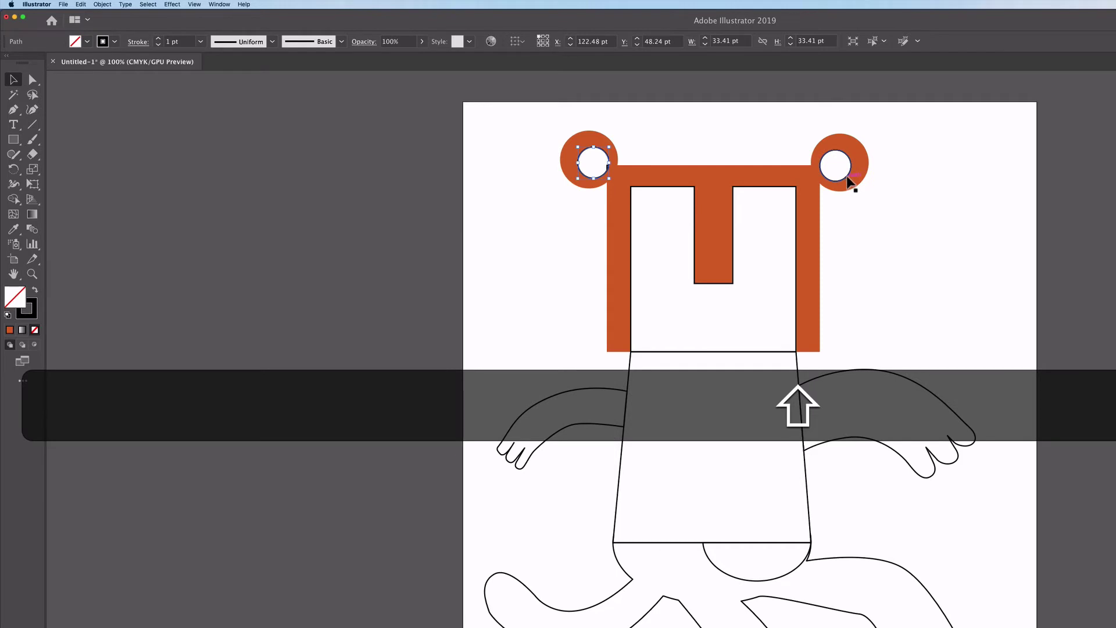
{"action": "left_click", "coordinate": [796, 233], "text": "shift"}
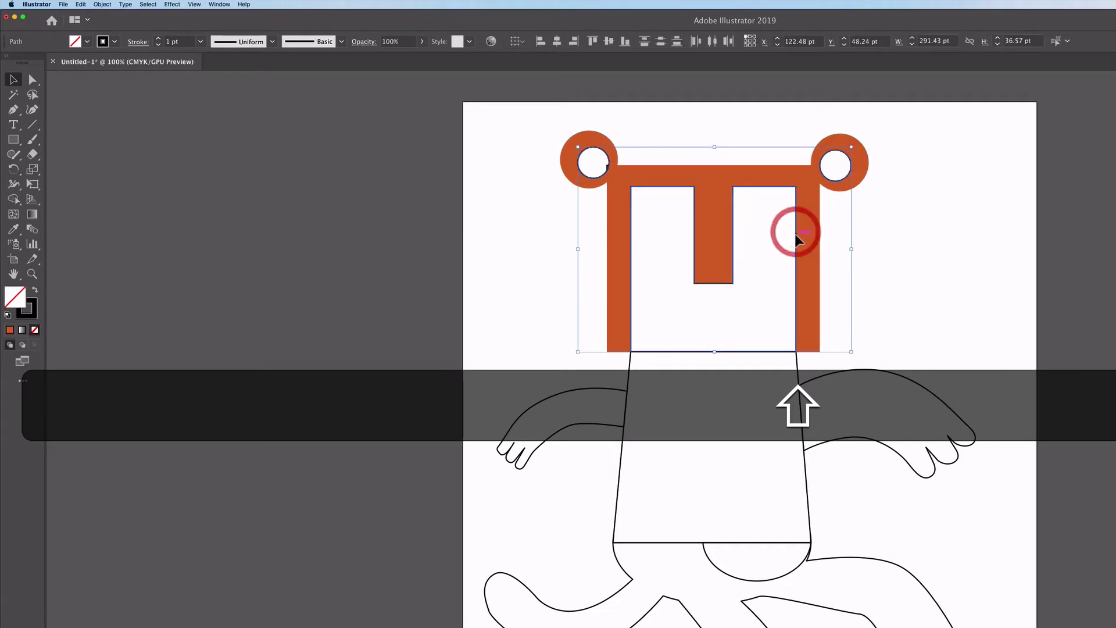
{"action": "left_click", "coordinate": [30, 312]}
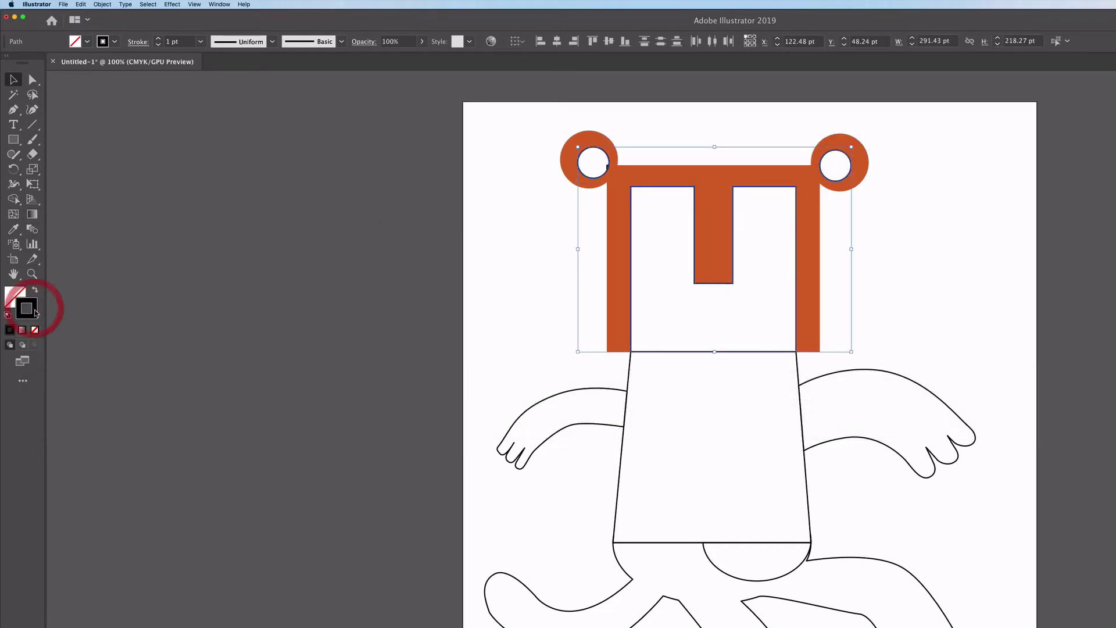
{"action": "left_click", "coordinate": [34, 331]}
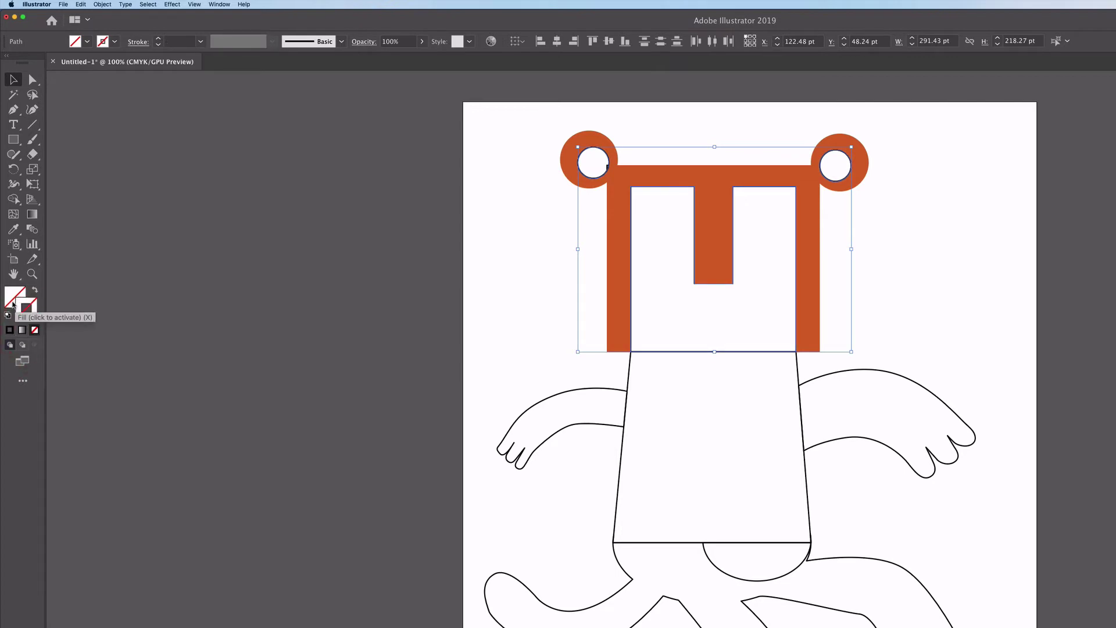
{"action": "left_click", "coordinate": [9, 299]}
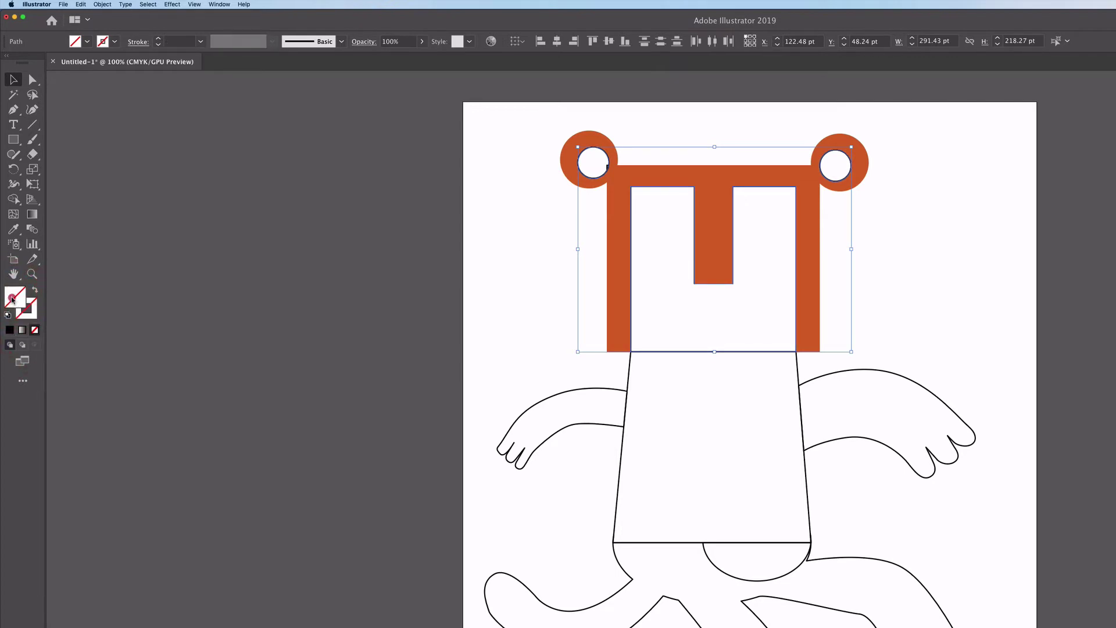
{"action": "double_click", "coordinate": [12, 300]}
{"action": "left_click_drag", "start_coordinate": [551, 410], "coordinate": [457, 322]}
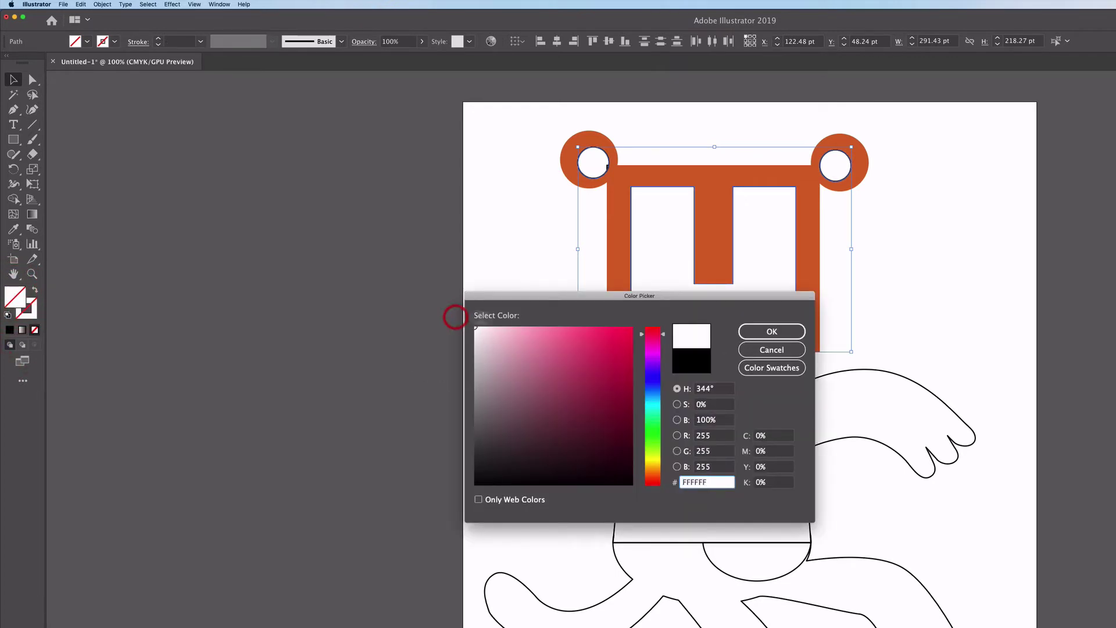
{"action": "left_click", "coordinate": [753, 331]}
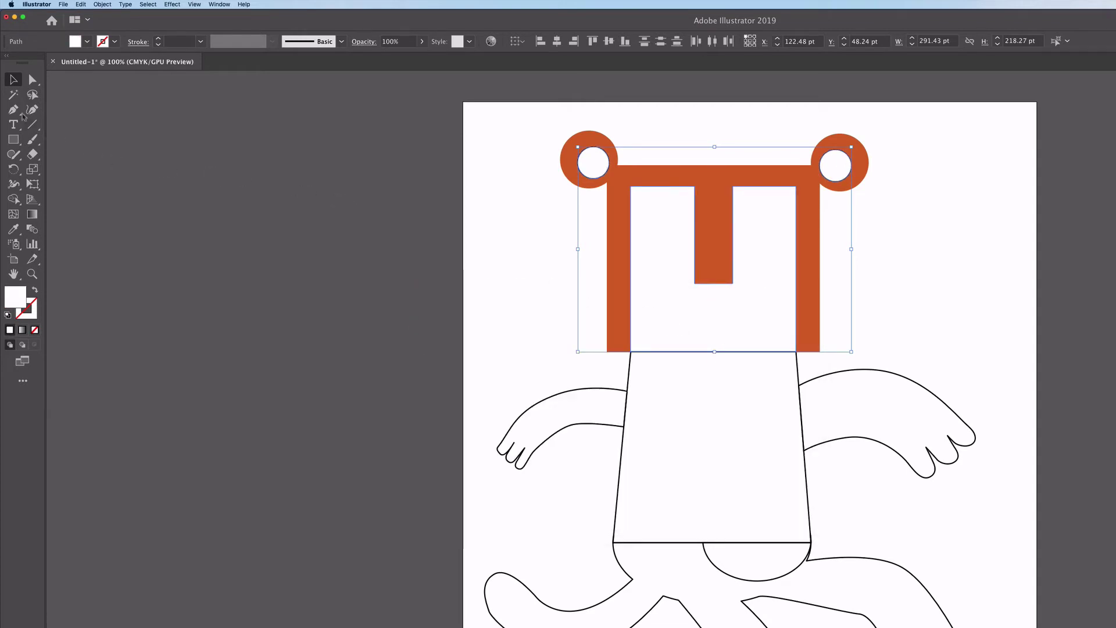
{"action": "left_click", "coordinate": [150, 141]}
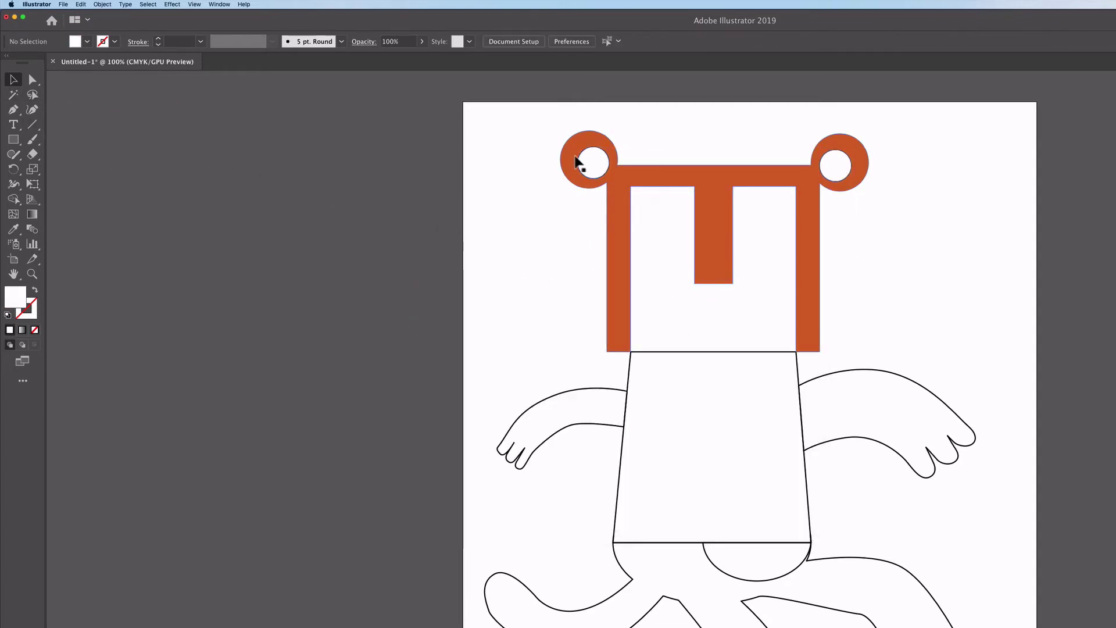
Delete the white circle stacked on top inside the left ear
{"action": "left_click", "coordinate": [580, 164]}
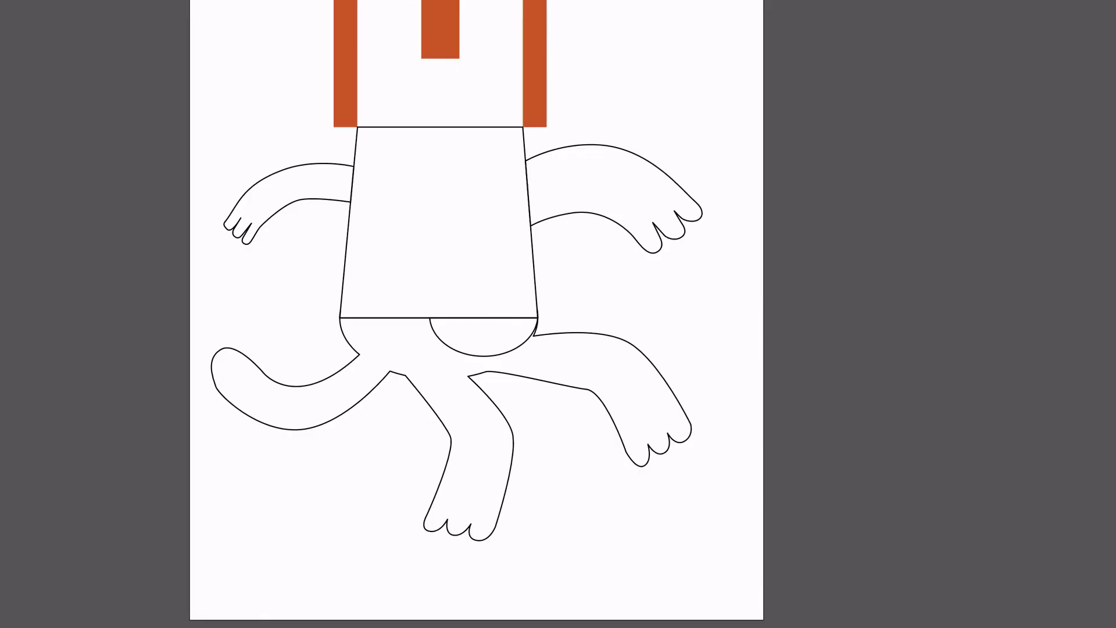
{"action": "key", "text": "super+equal"}
{"action": "key", "text": "super+equal"}
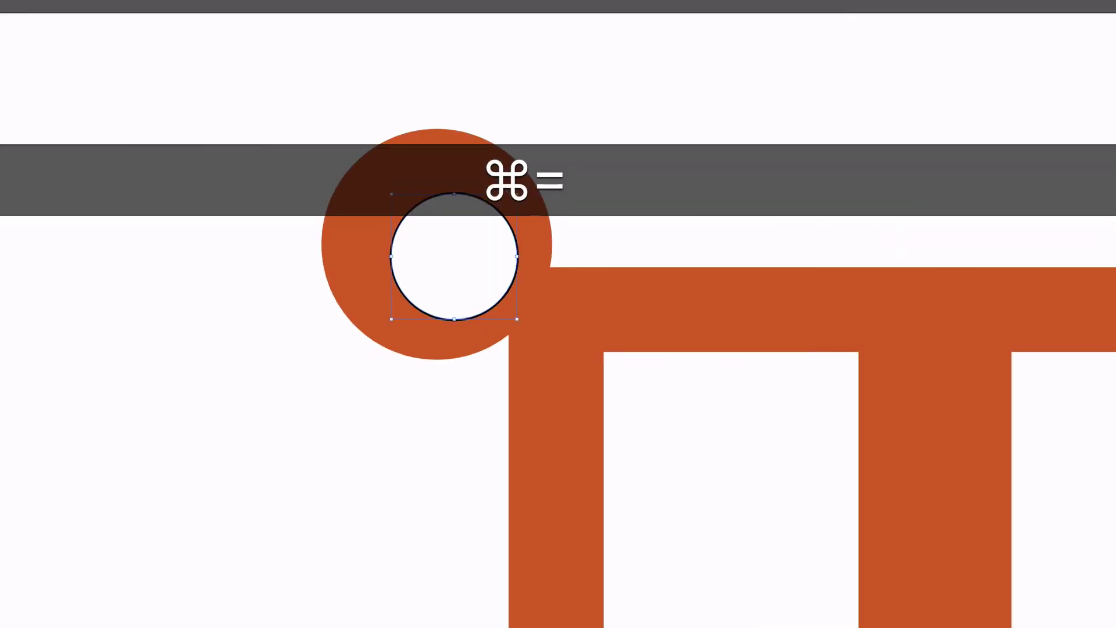
{"action": "key", "text": "Delete"}
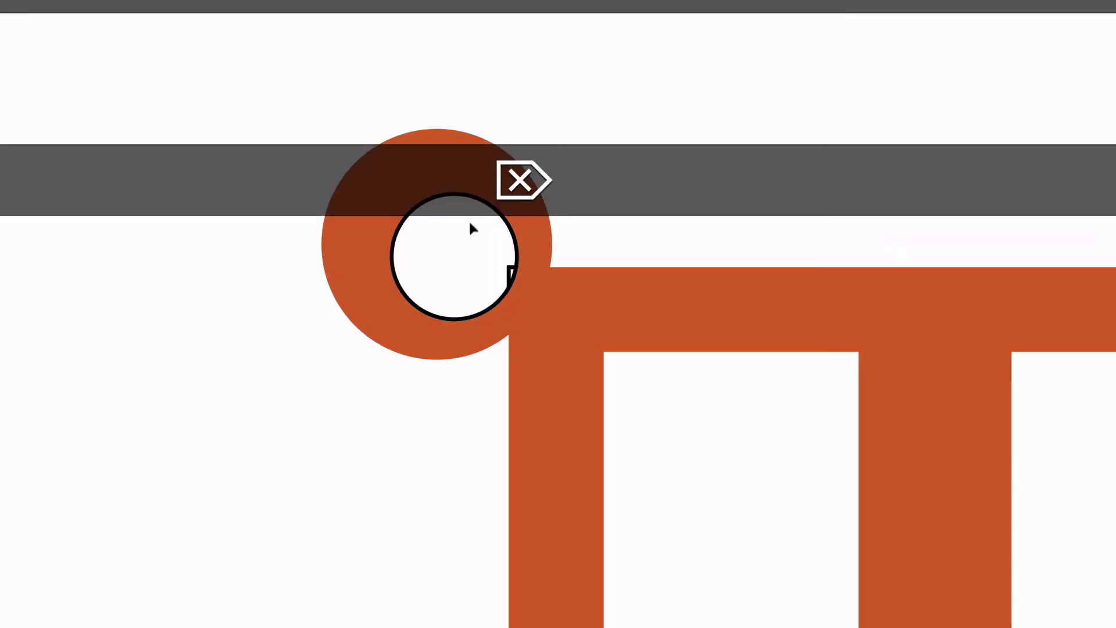
Try to move the left ear's remaining inner circle off to one side, and undo the move
{"action": "left_click", "coordinate": [473, 195]}
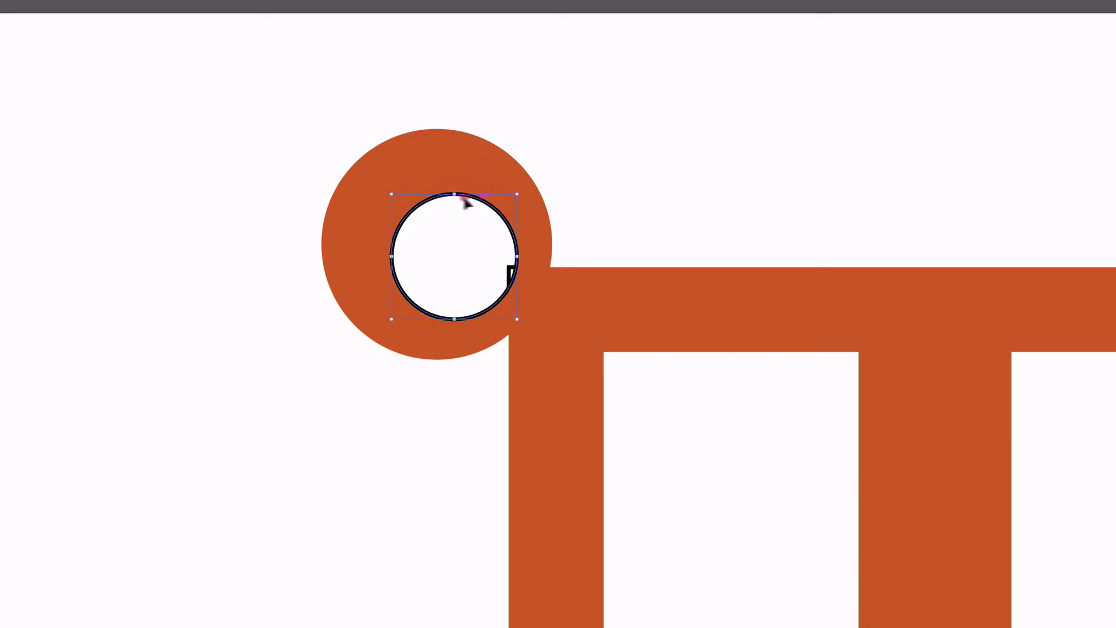
{"action": "left_click_drag", "start_coordinate": [469, 200], "coordinate": [387, 194]}
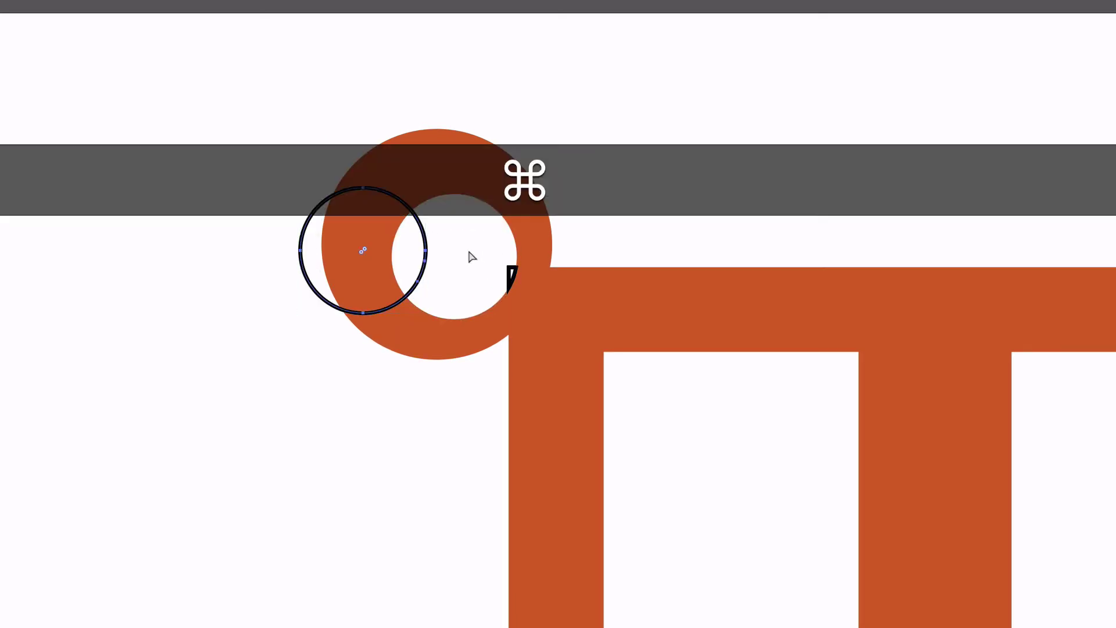
{"action": "key", "text": "super+z"}
{"action": "left_click", "coordinate": [586, 217]}
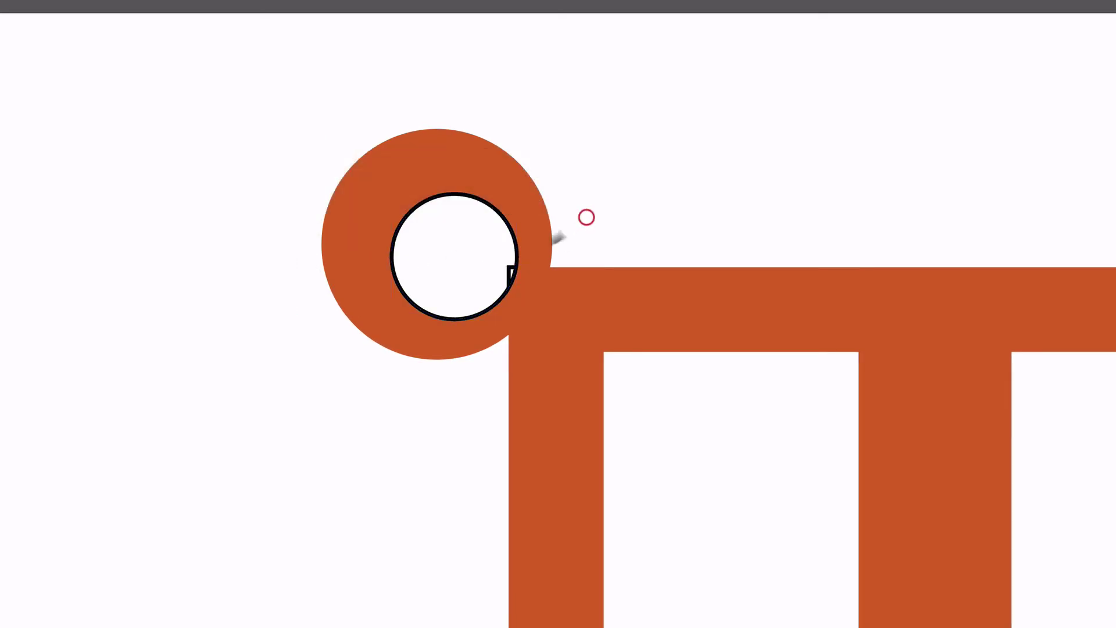
Delete the small outlined sliver left at the edge of the left ear's inner circle
{"action": "left_click", "coordinate": [510, 272]}
{"action": "key", "text": "Delete"}
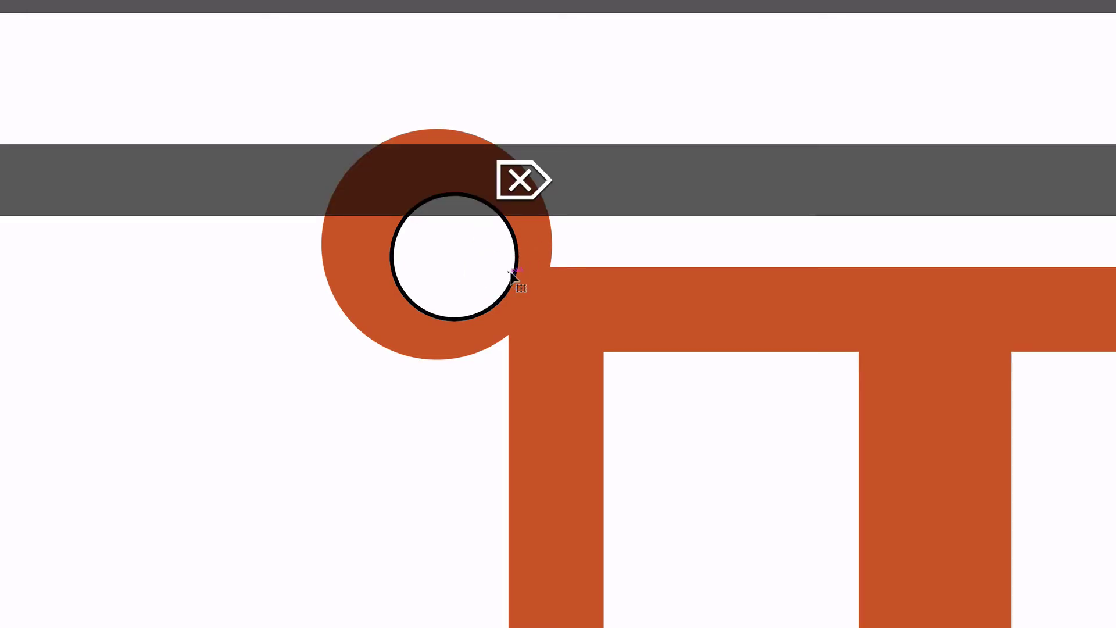
{"action": "left_click", "coordinate": [519, 237]}
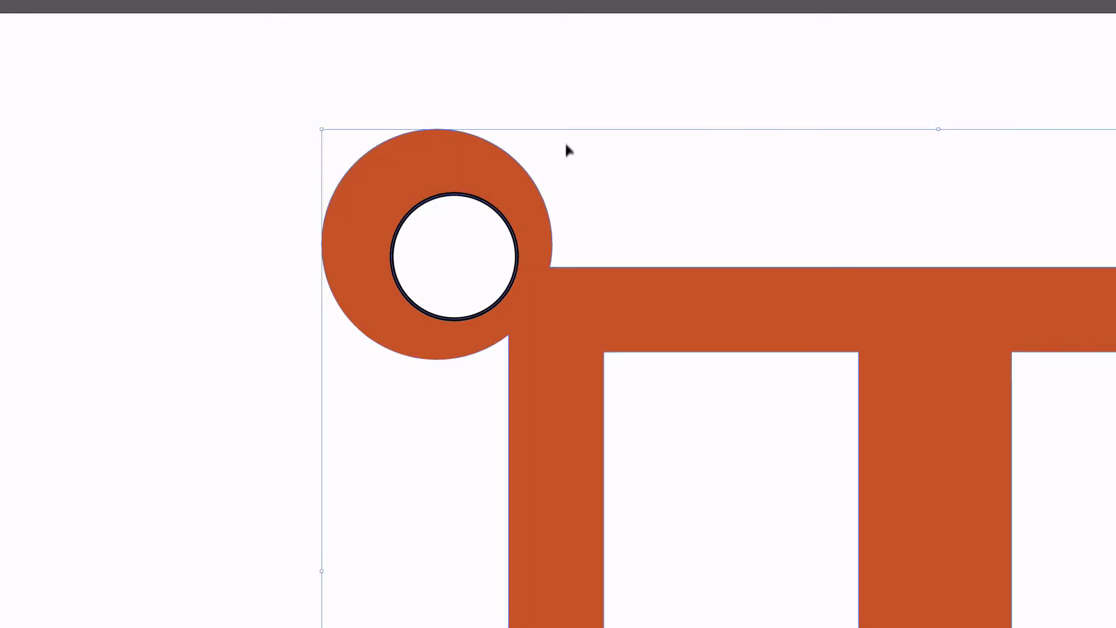
{"action": "left_click", "coordinate": [561, 92]}
Remove the black stroke from the left ear's inner circle
{"action": "left_click", "coordinate": [779, 384]}
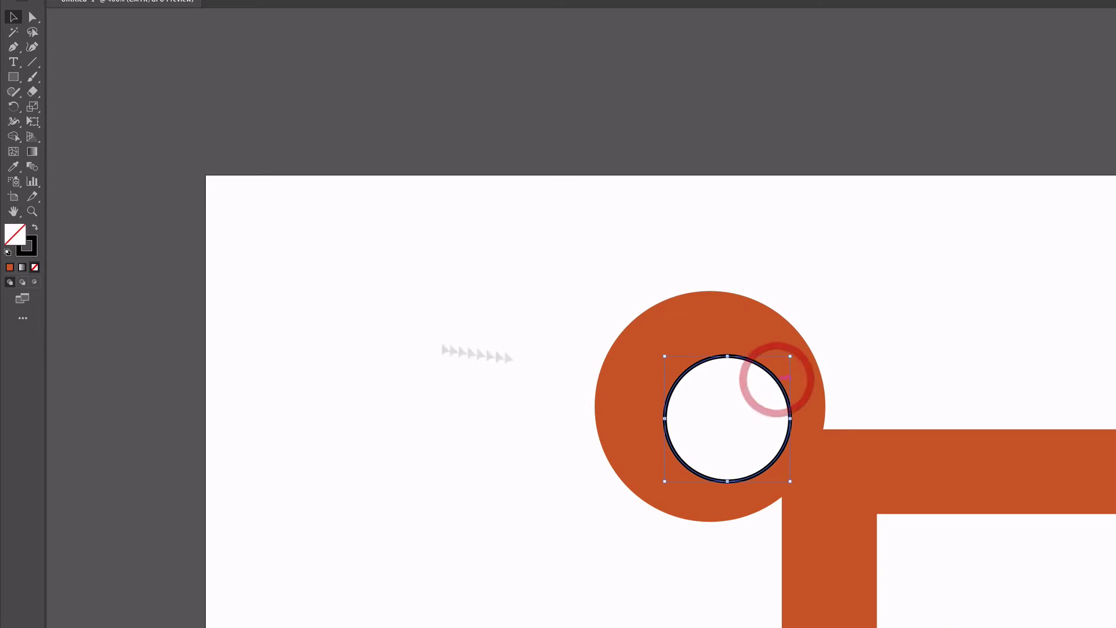
{"action": "left_click", "coordinate": [35, 244]}
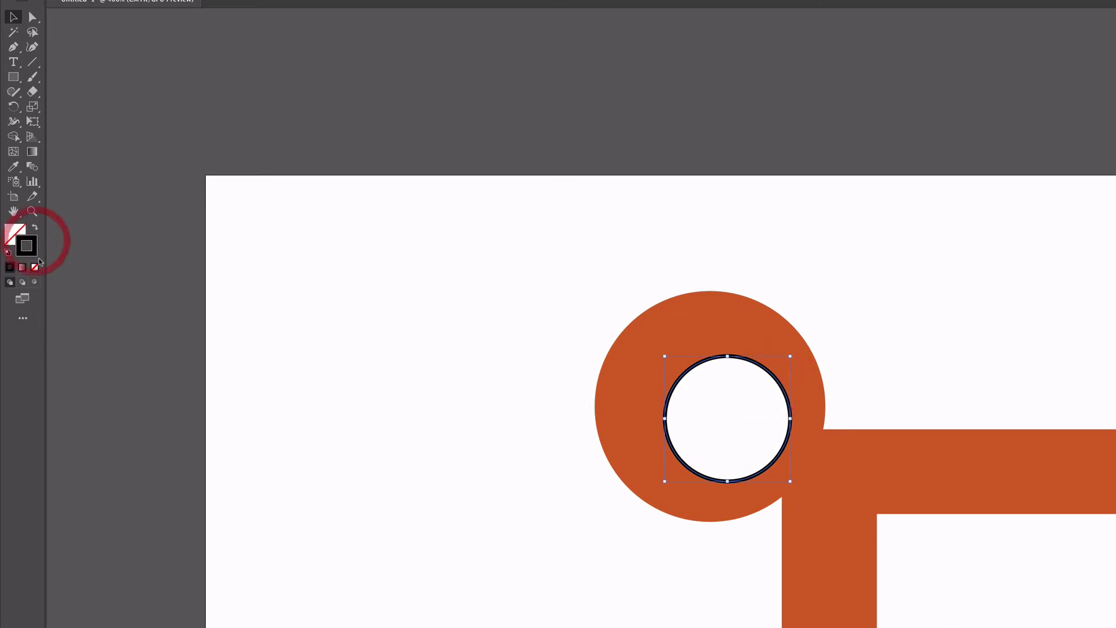
{"action": "left_click", "coordinate": [34, 267]}
{"action": "left_click", "coordinate": [905, 234]}
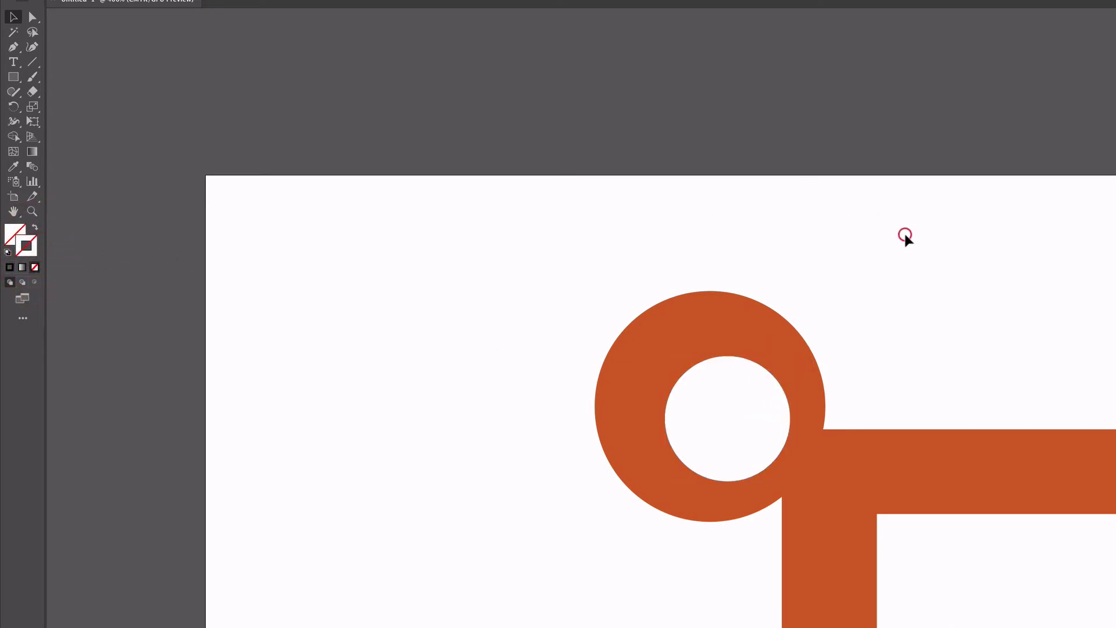
Delete the white circle stacked on top inside the right ear
{"action": "key", "text": "space"}
{"action": "key", "text": "h"}
{"action": "left_click_drag", "start_coordinate": [960, 330], "coordinate": [175, 319]}
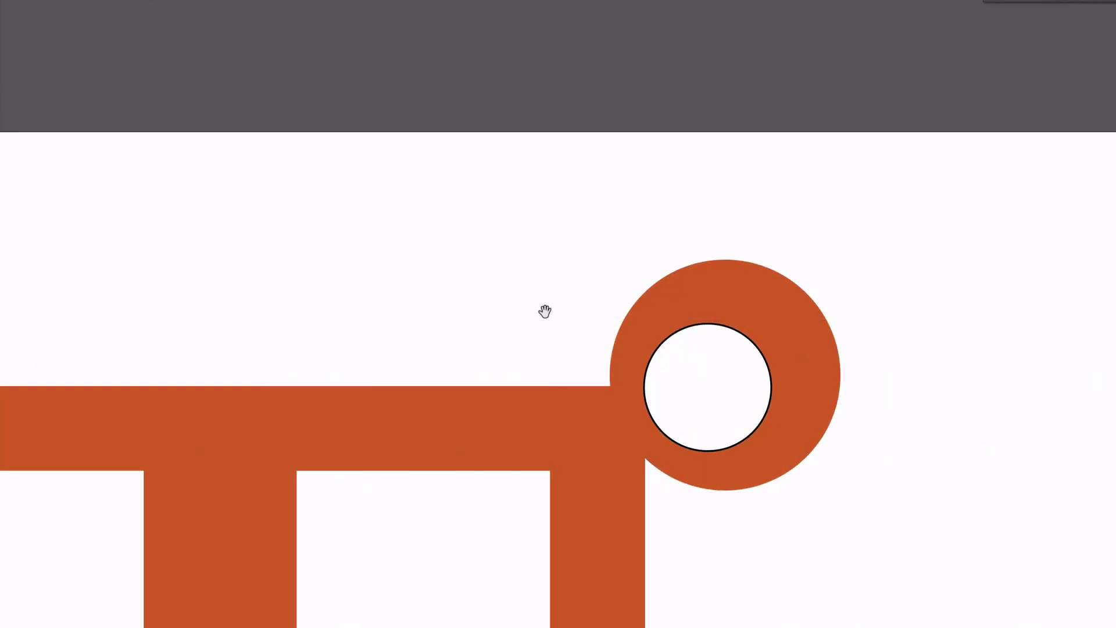
{"action": "key", "text": "a"}
{"action": "key", "text": "v"}
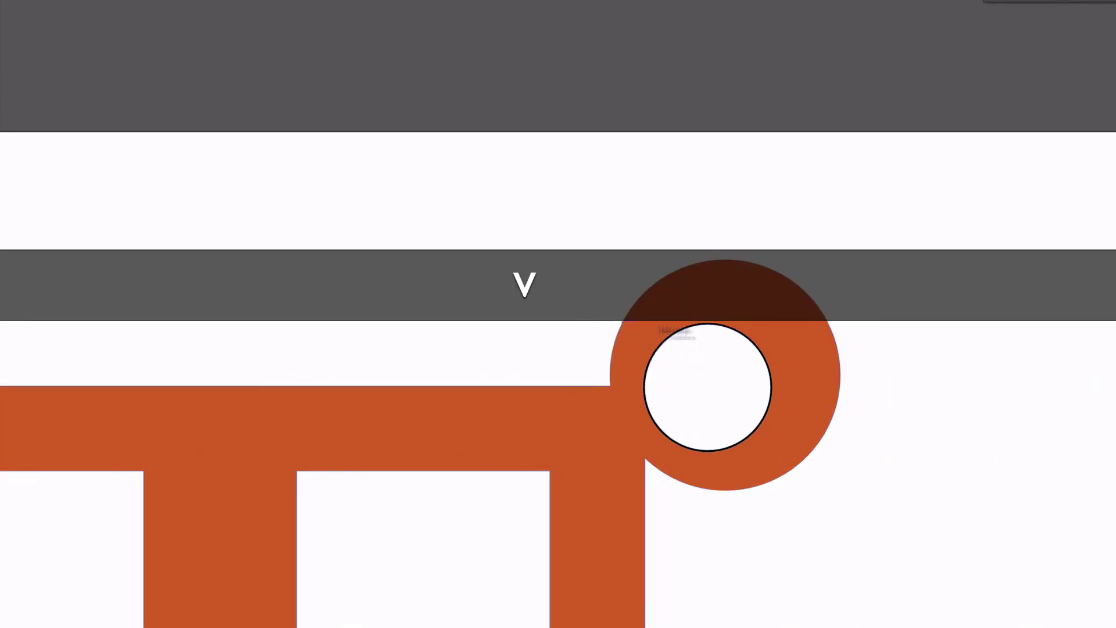
{"action": "left_click", "coordinate": [734, 336]}
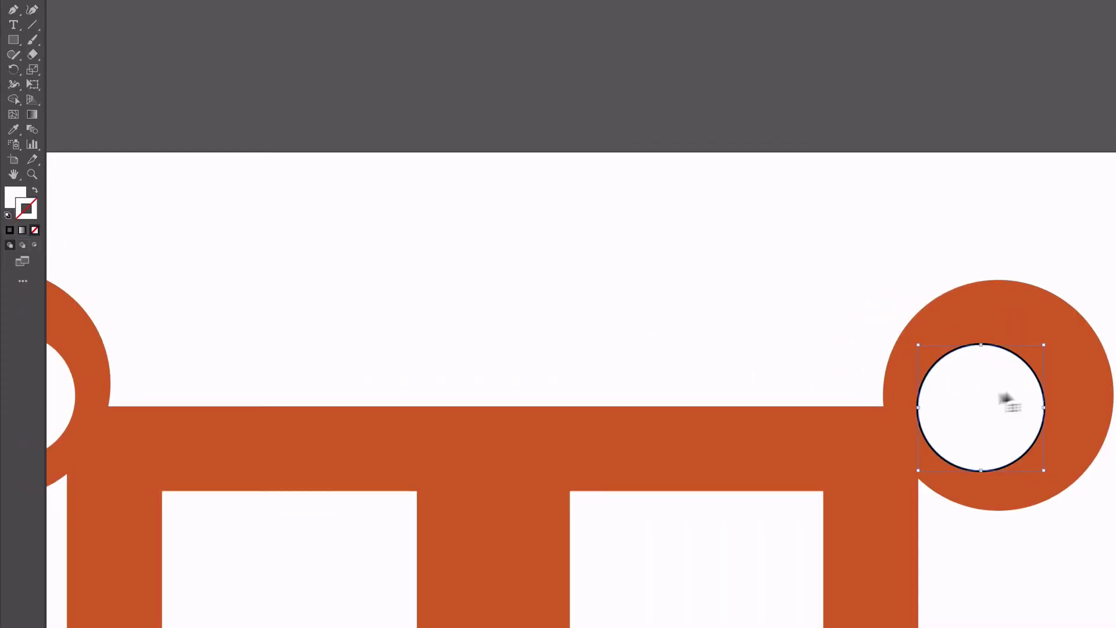
{"action": "key", "text": "Delete"}
Remove the black stroke from the right ear's remaining inner circle
{"action": "left_click", "coordinate": [1012, 361]}
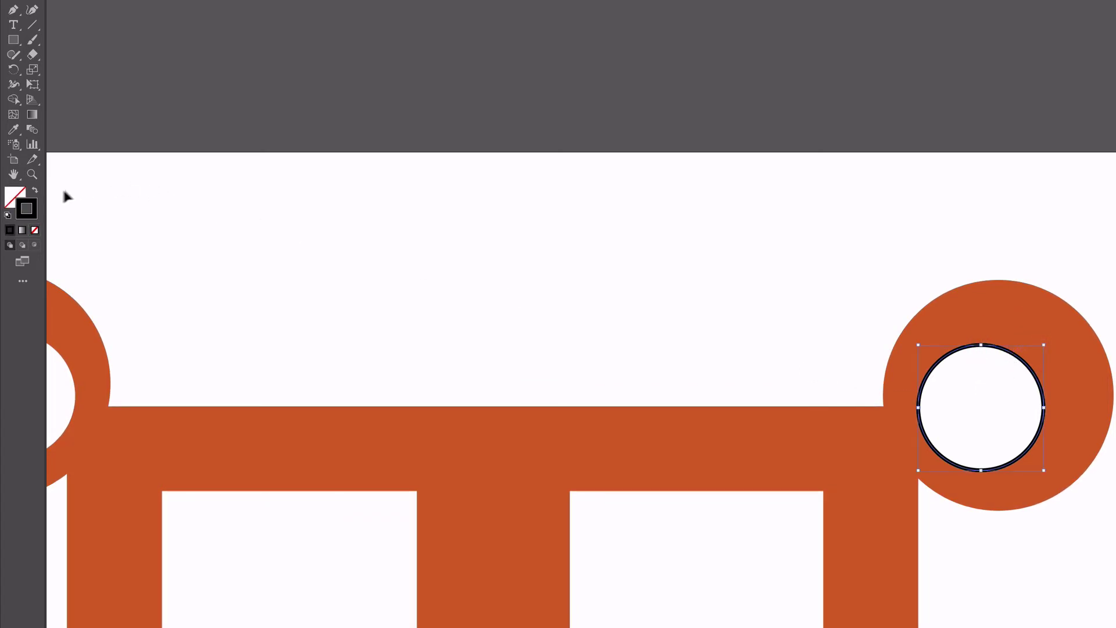
{"action": "left_click", "coordinate": [35, 230]}
{"action": "left_click", "coordinate": [702, 318]}
{"action": "key", "text": "super"}
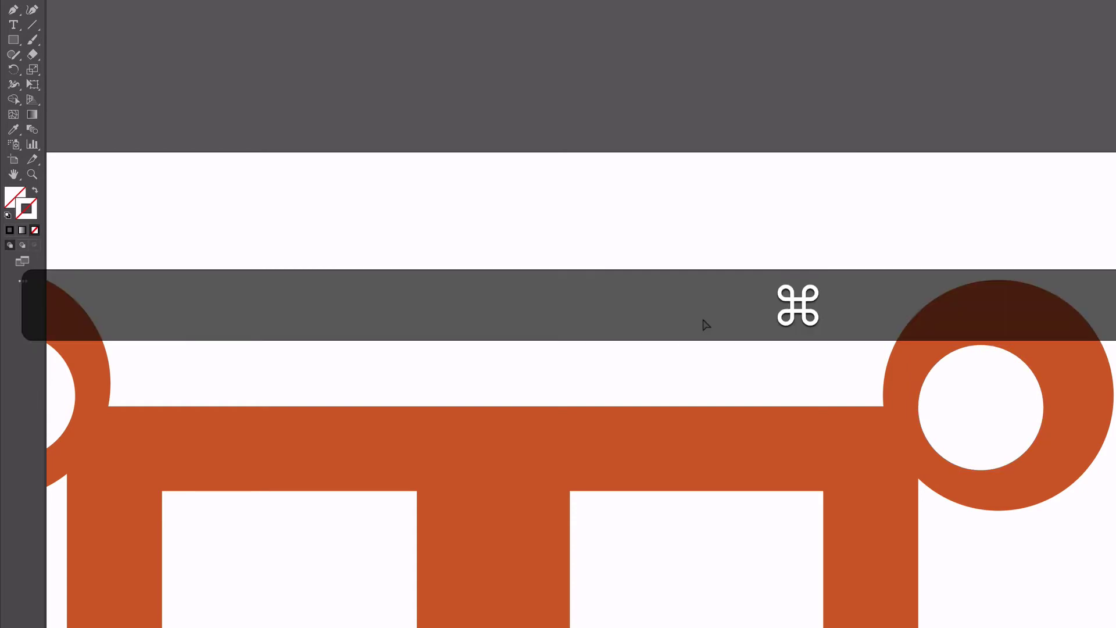
{"action": "key", "text": "super+minus"}
{"action": "key", "text": "super+minus"}
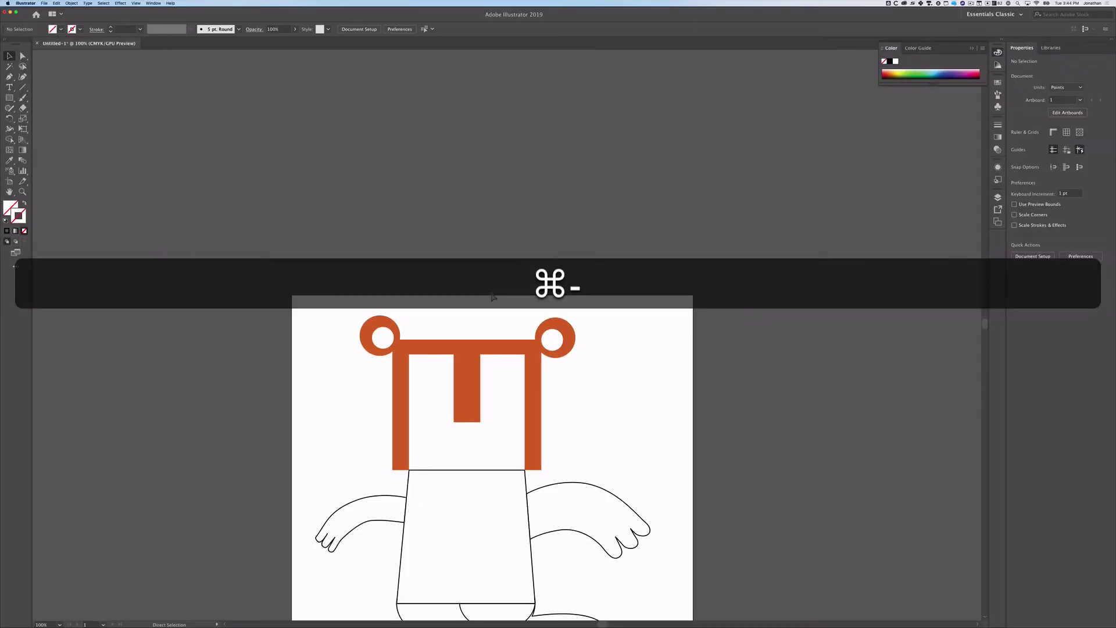
{"action": "key", "text": "space"}
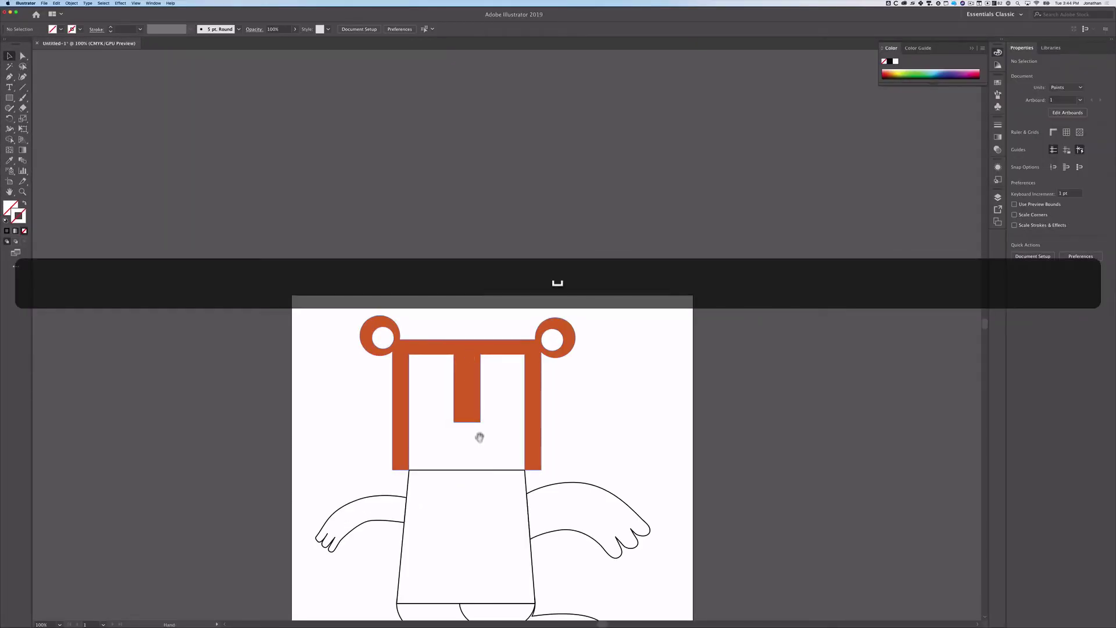
Fill the left arm with the head's orange and leave it without a stroke
{"action": "left_click_drag", "start_coordinate": [481, 436], "coordinate": [494, 232]}
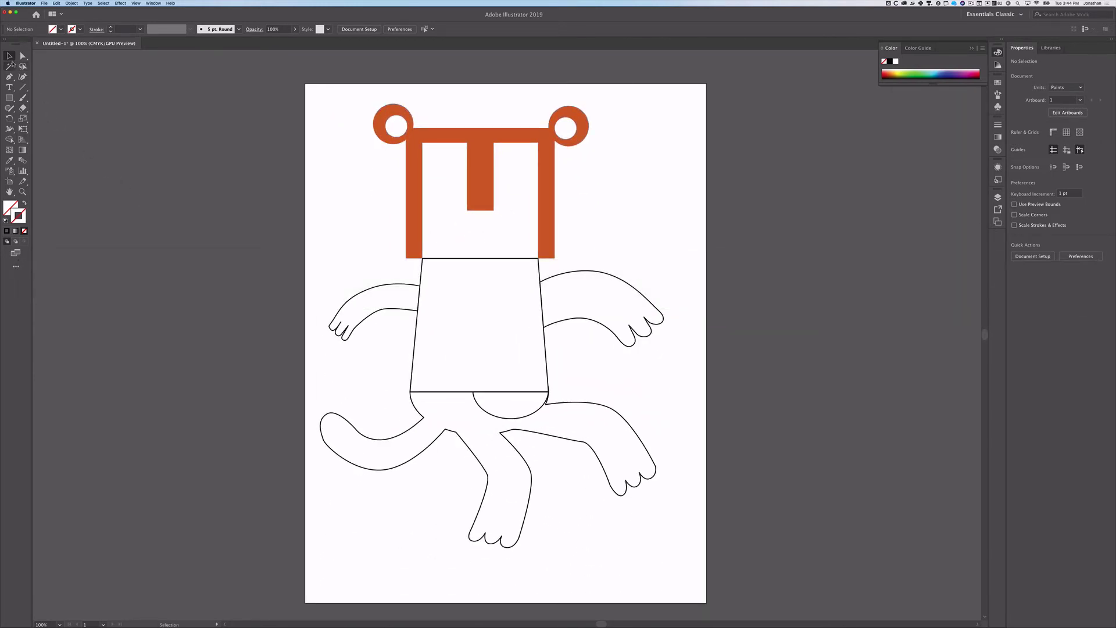
{"action": "left_click", "coordinate": [379, 288]}
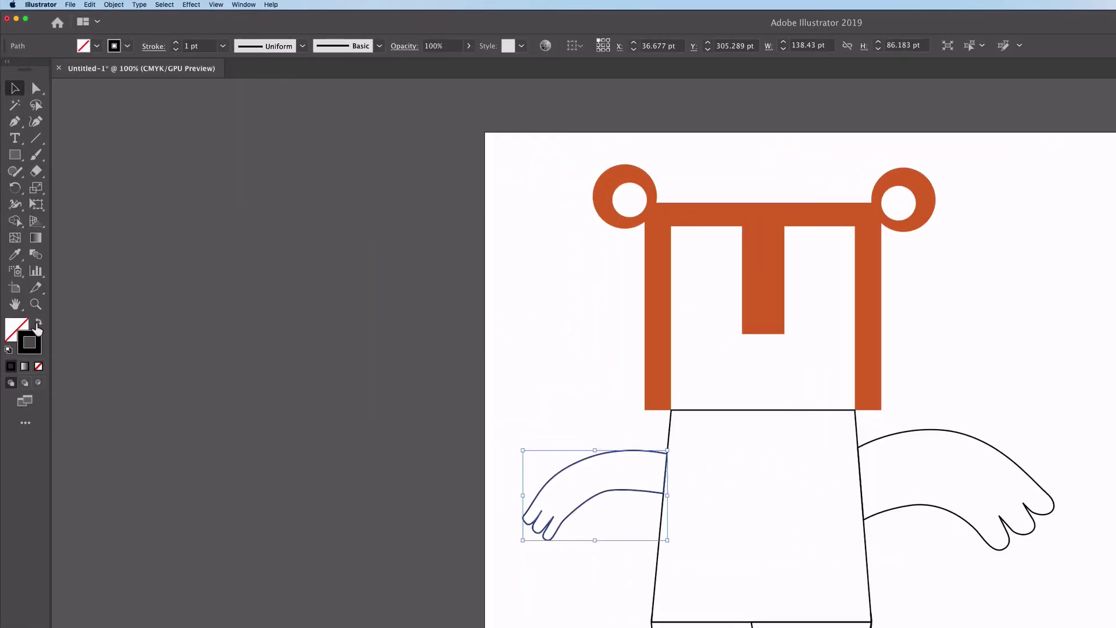
{"action": "left_click", "coordinate": [37, 324]}
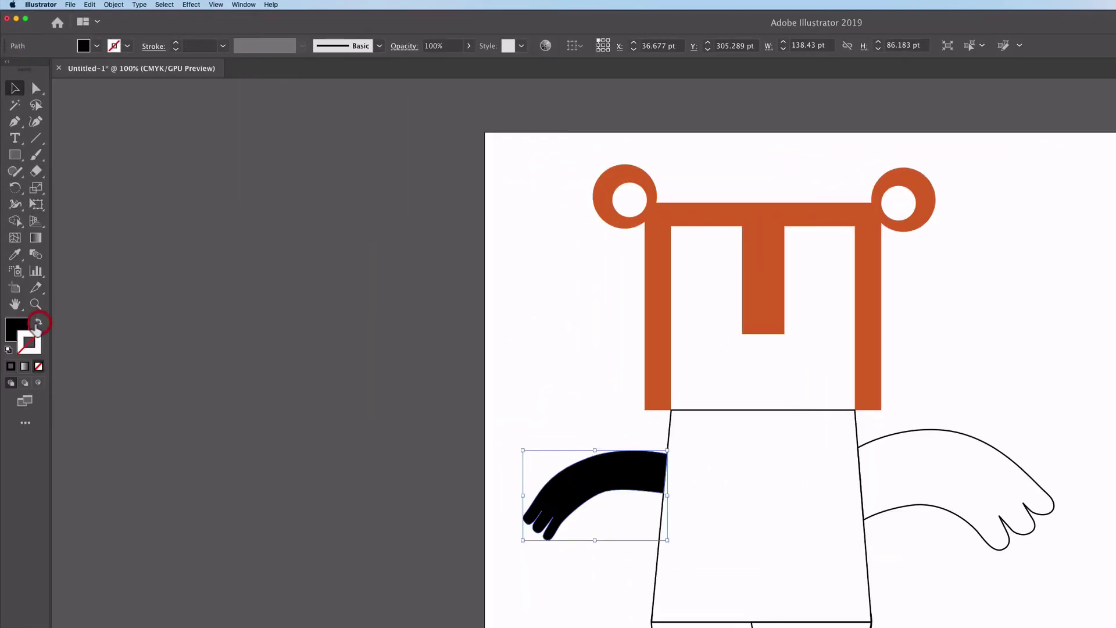
{"action": "left_click", "coordinate": [14, 254]}
{"action": "left_click", "coordinate": [653, 253]}
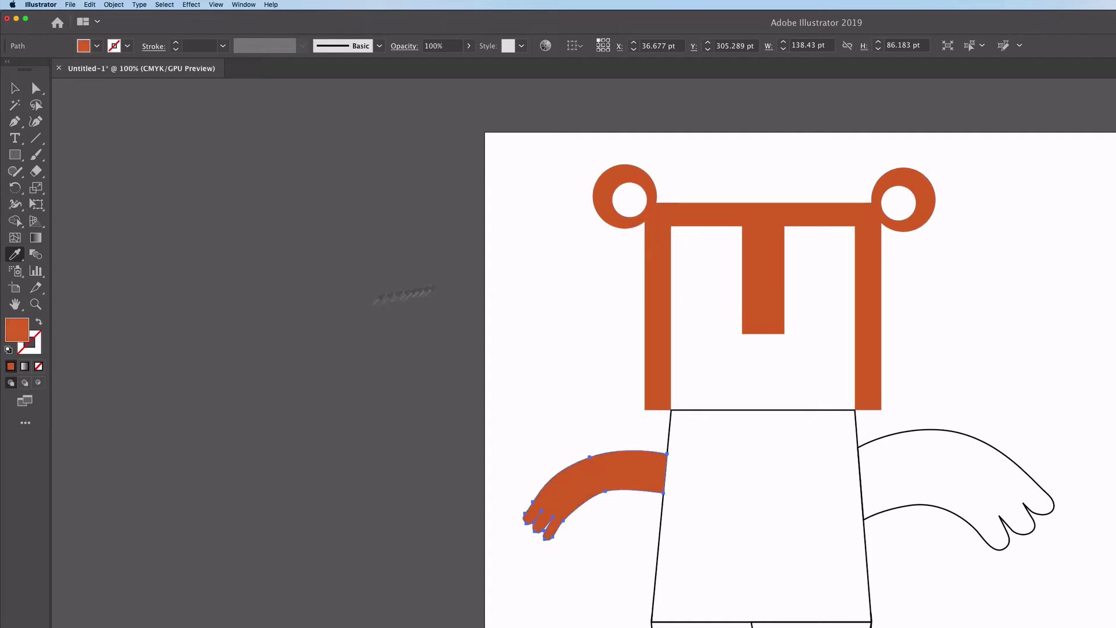
{"action": "key", "text": "v"}
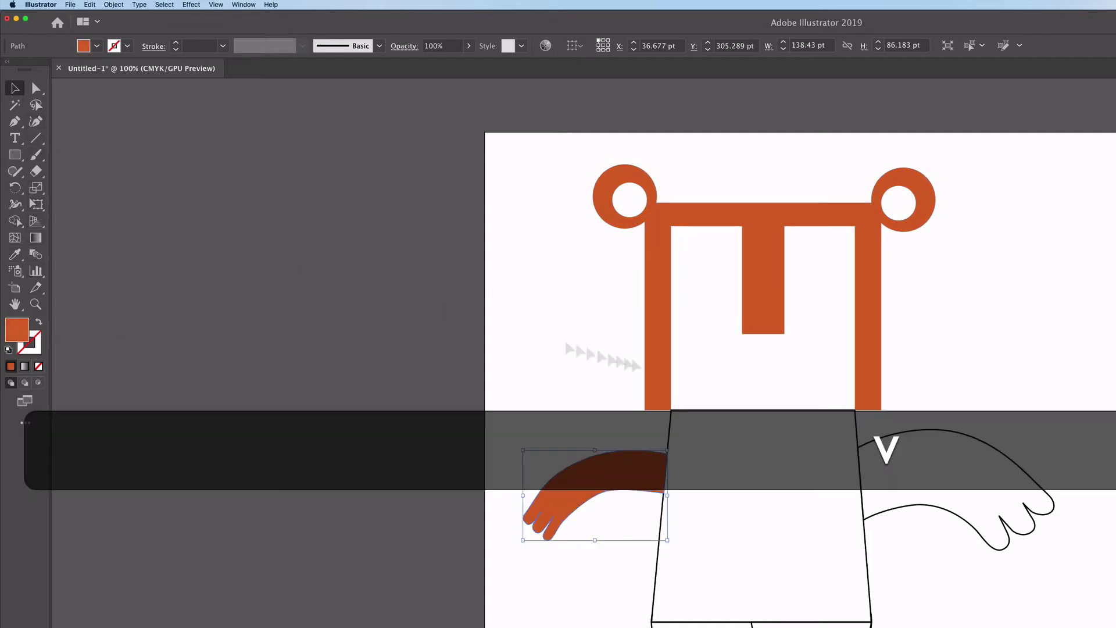
Fill the right arm with the same strokeless orange as the left arm
{"action": "left_click", "coordinate": [923, 440]}
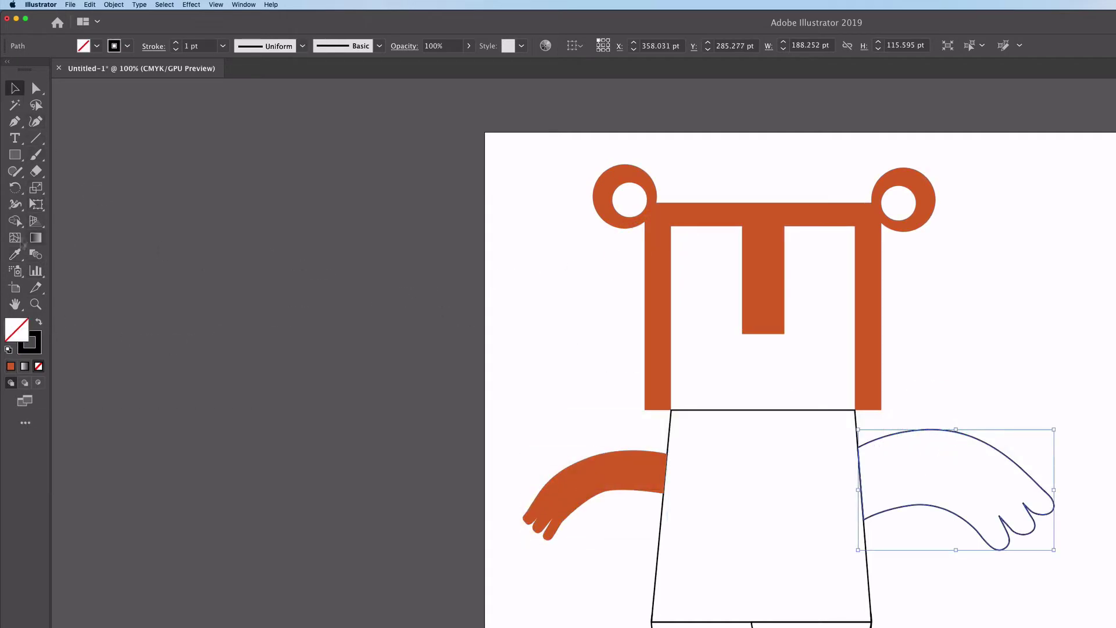
{"action": "left_click", "coordinate": [38, 321]}
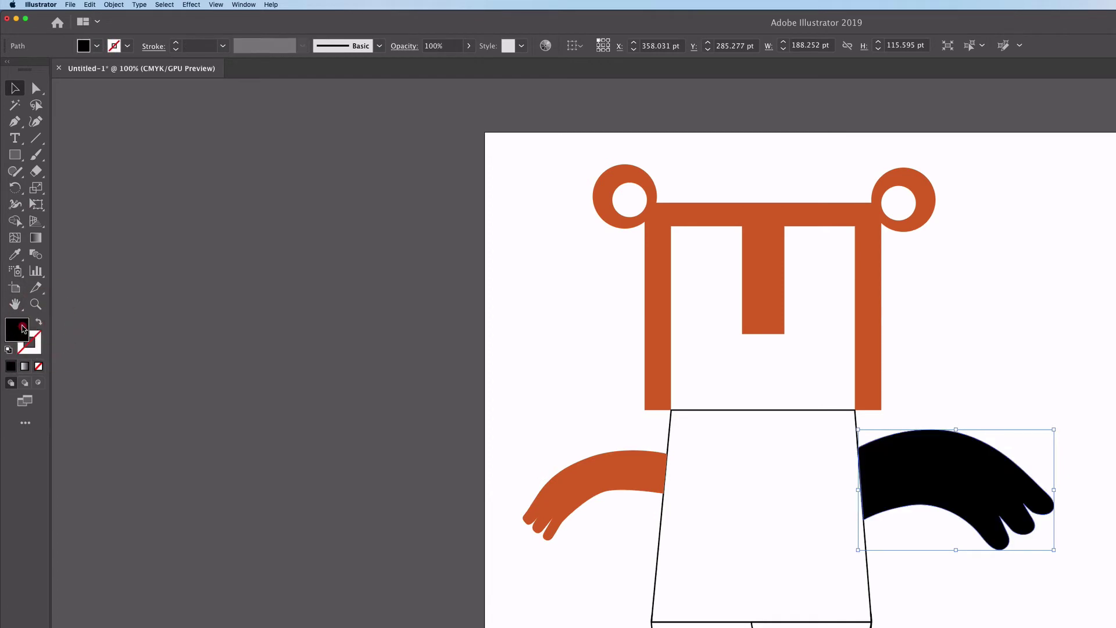
{"action": "double_click", "coordinate": [23, 327]}
{"action": "left_click", "coordinate": [857, 388]}
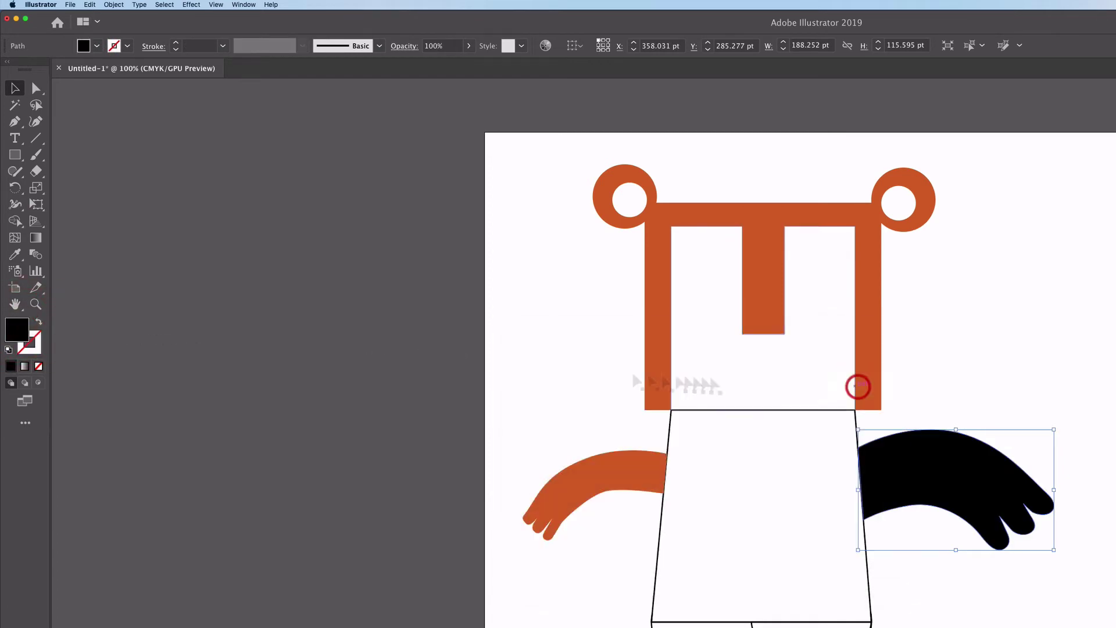
{"action": "left_click", "coordinate": [15, 254]}
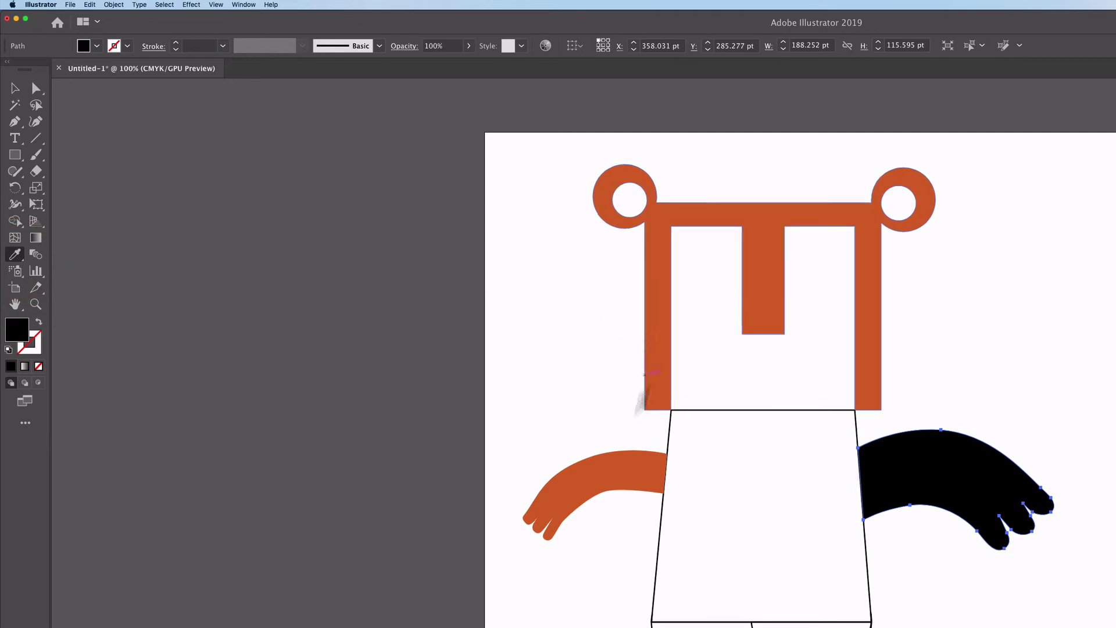
{"action": "left_click", "coordinate": [632, 462]}
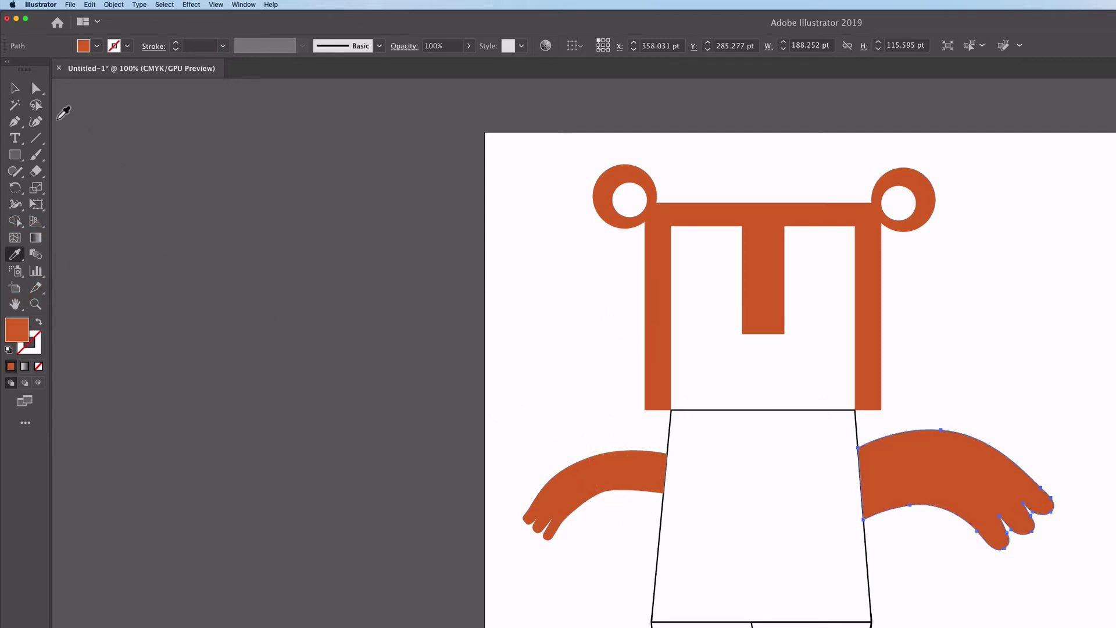
{"action": "key", "text": "v"}
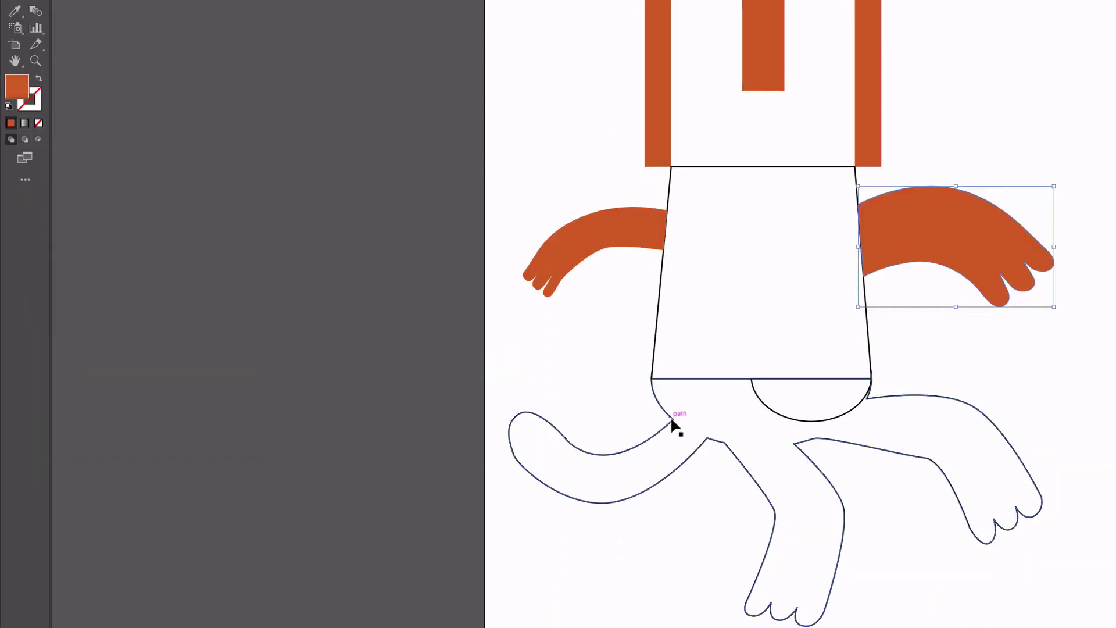
Fill the merged lower body, legs and tail with the arms' orange and leave it without a stroke
{"action": "left_click", "coordinate": [672, 418]}
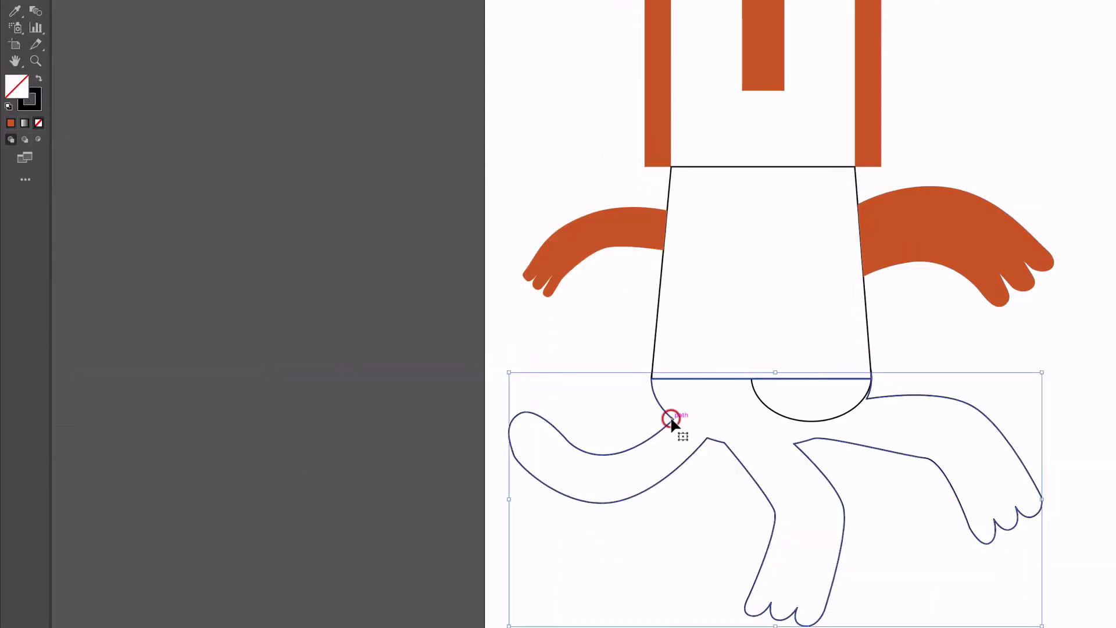
{"action": "left_click", "coordinate": [39, 78]}
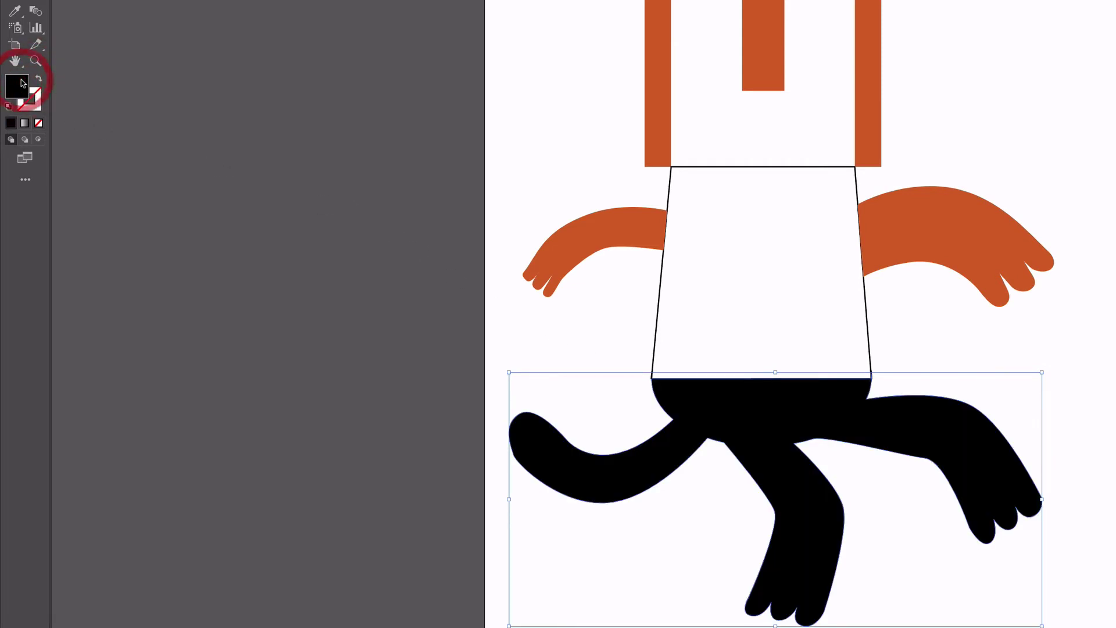
{"action": "left_click", "coordinate": [16, 11]}
{"action": "left_click", "coordinate": [653, 220]}
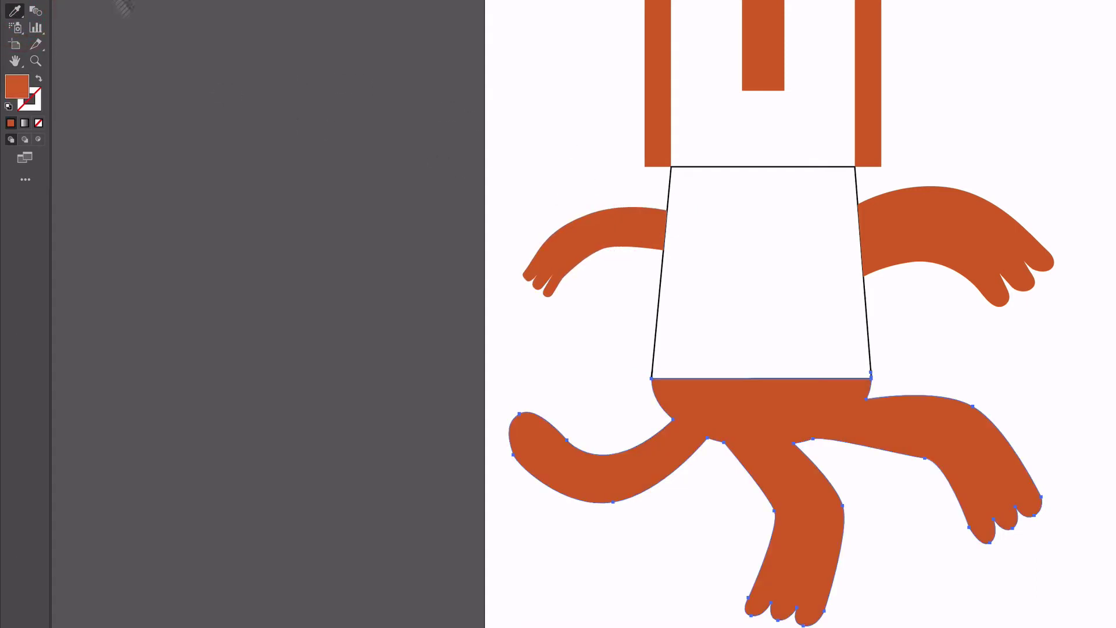
{"action": "key", "text": "v"}
{"action": "left_click", "coordinate": [586, 350]}
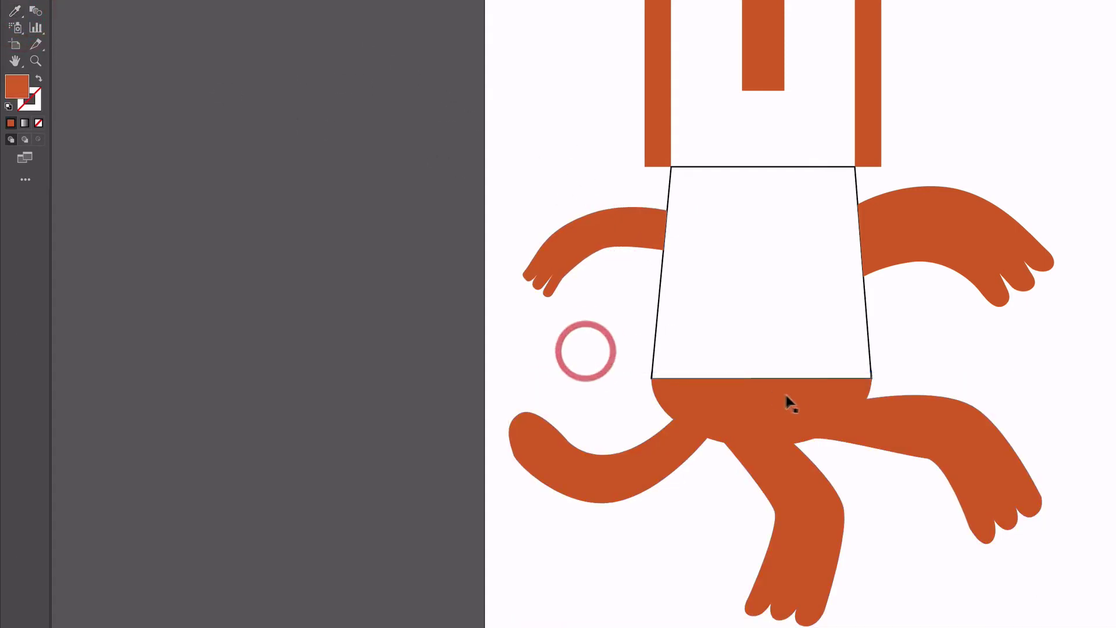
Send the orange lower body backward so it sits behind the outlined half-ellipse belly shape
{"action": "left_click_drag", "start_coordinate": [792, 393], "coordinate": [820, 427]}
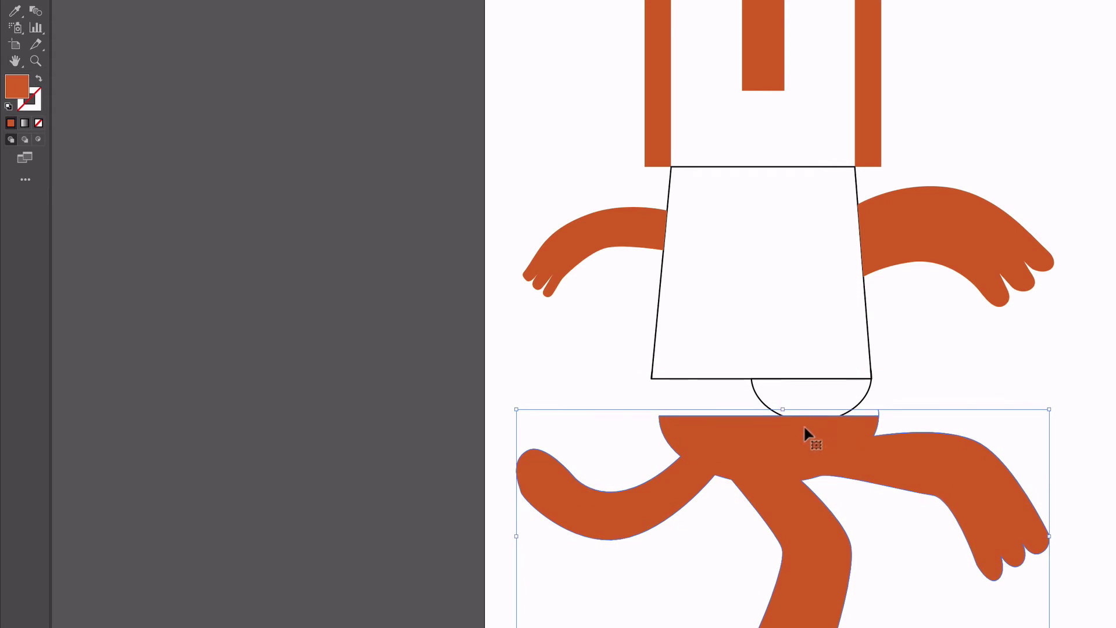
{"action": "key", "text": "super+z"}
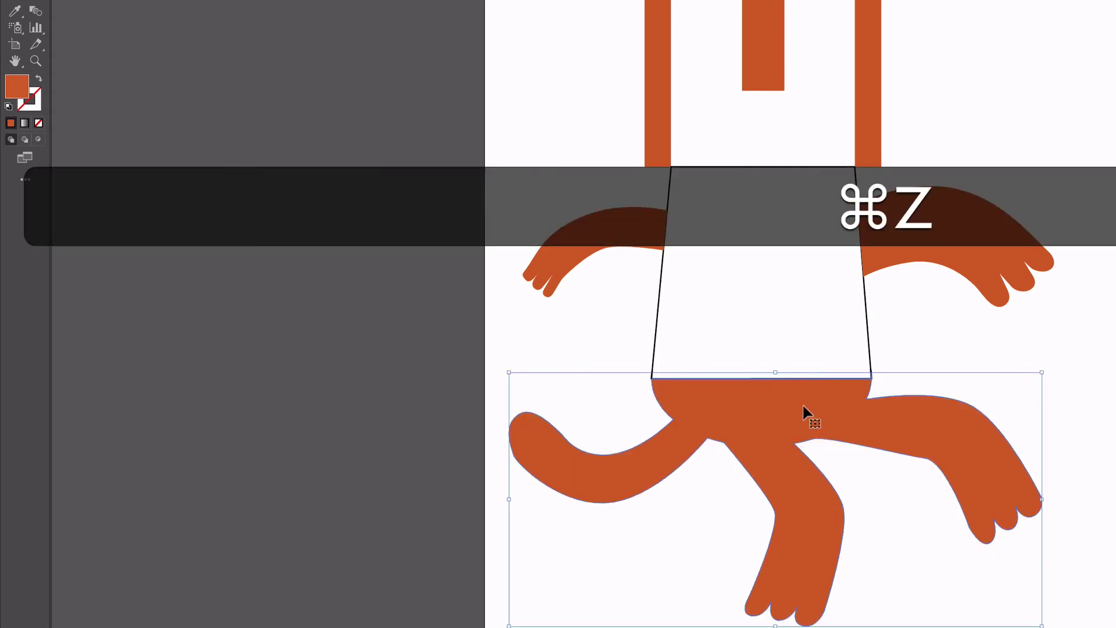
{"action": "right_click", "coordinate": [719, 407]}
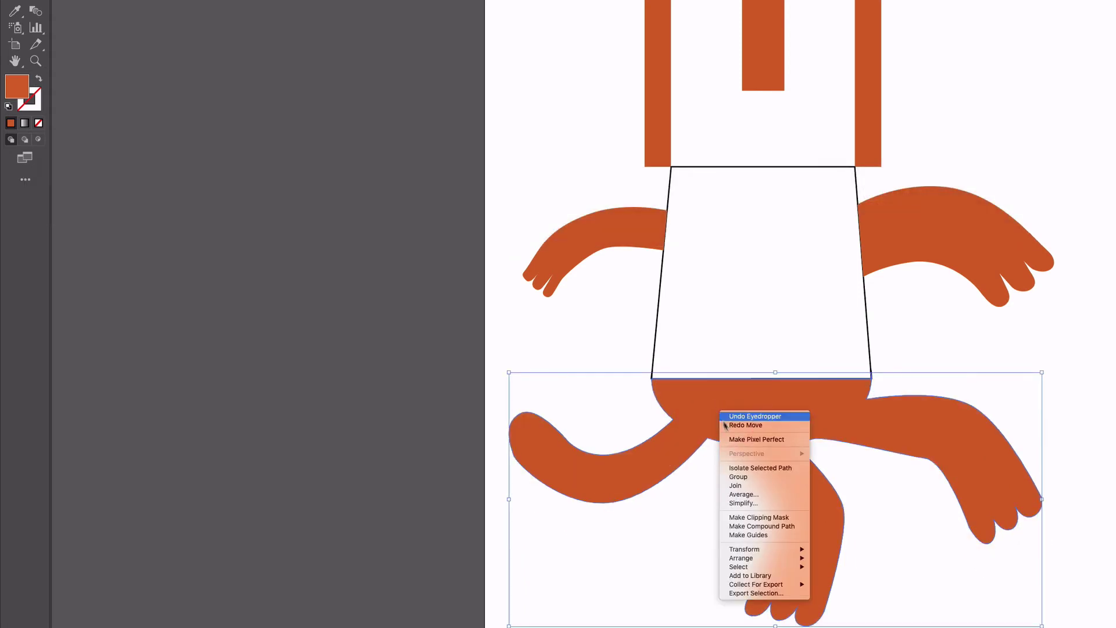
{"action": "mouse_move", "coordinate": [763, 557]}
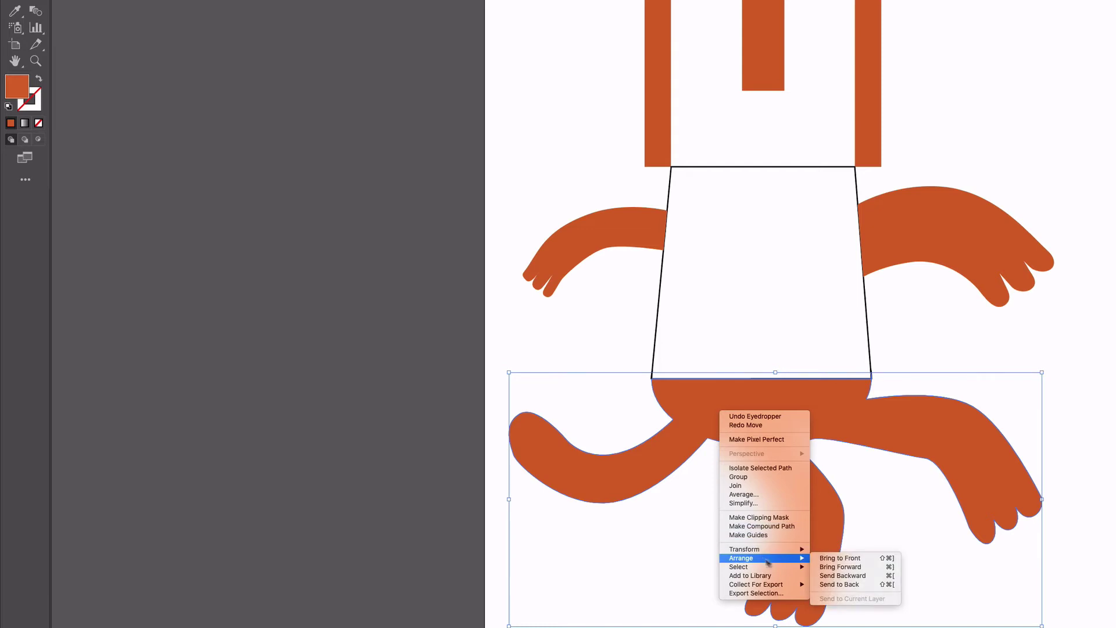
{"action": "left_click", "coordinate": [855, 577]}
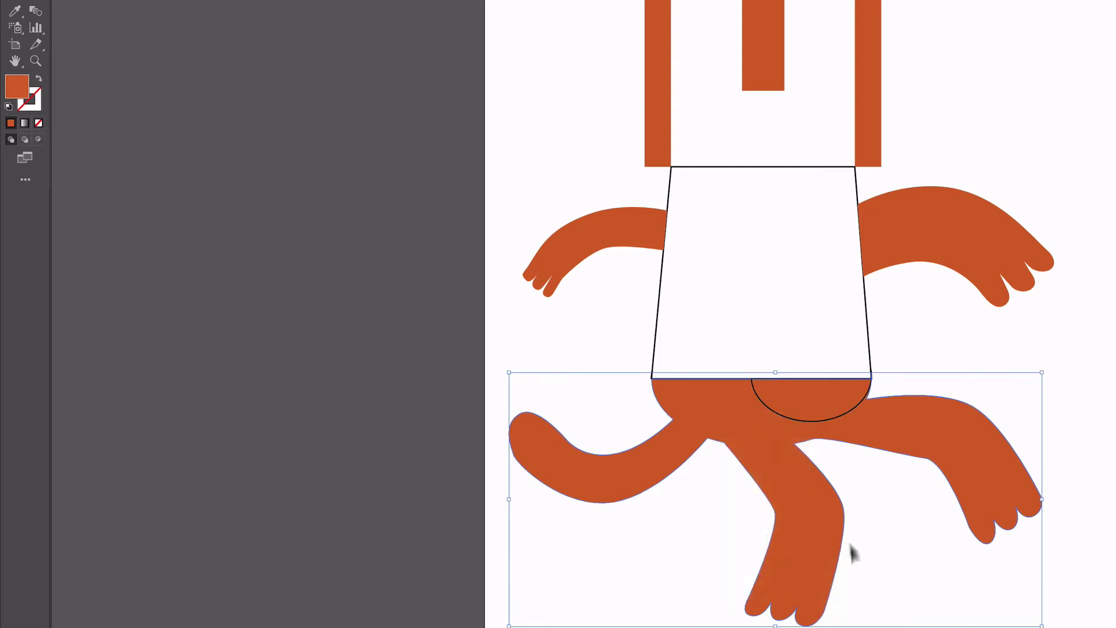
{"action": "left_click", "coordinate": [536, 352]}
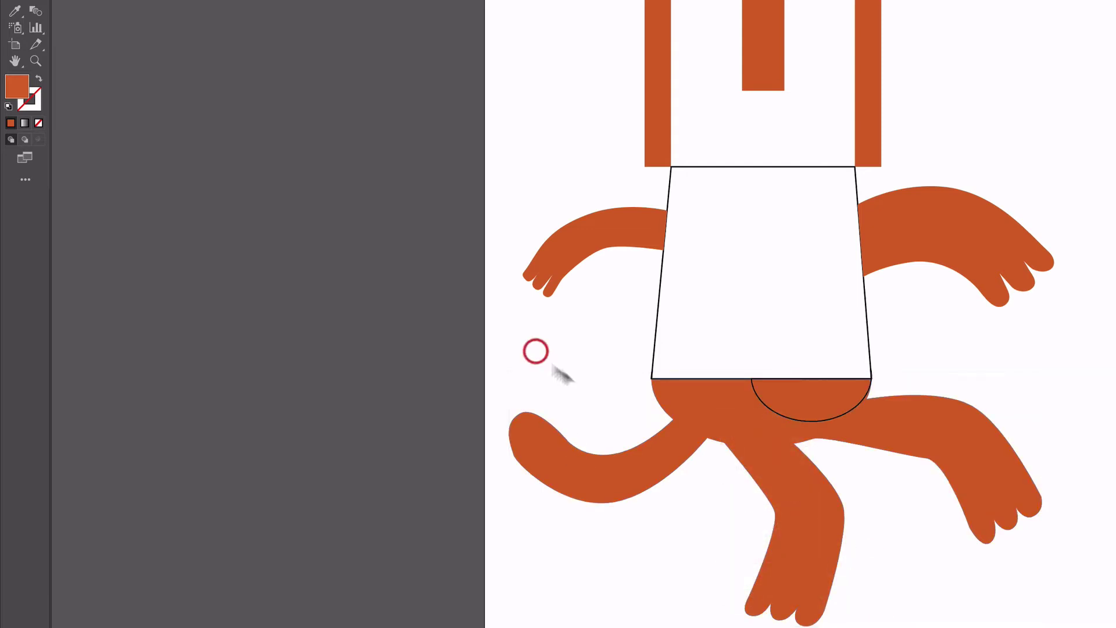
Give the half-ellipse belly shape below the torso a white fill and no stroke
{"action": "left_click", "coordinate": [778, 411]}
{"action": "left_click", "coordinate": [778, 413]}
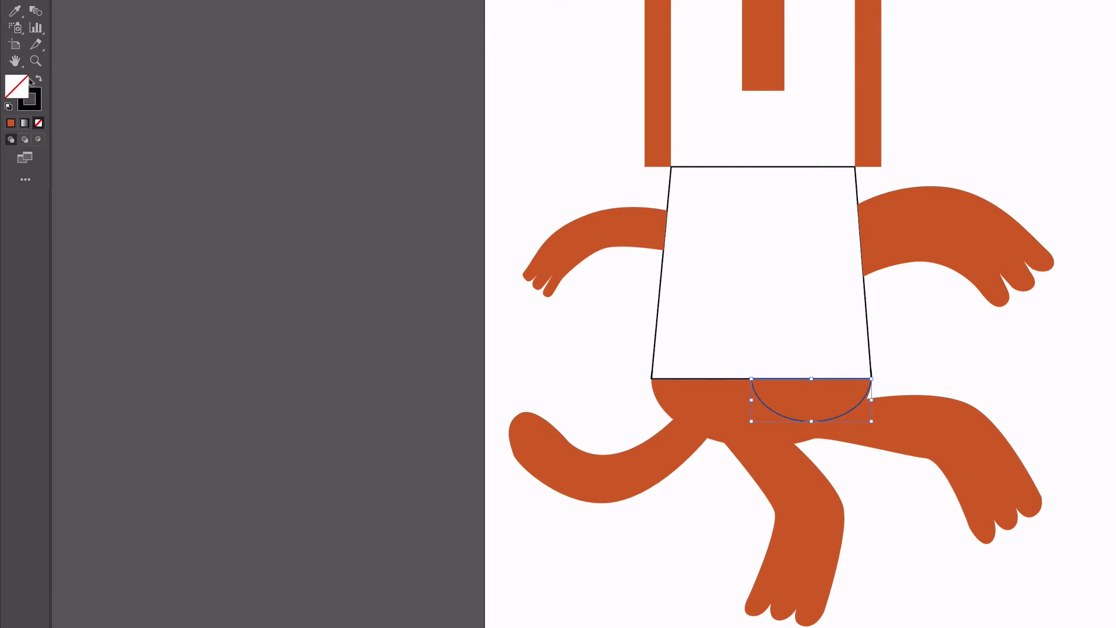
{"action": "left_click", "coordinate": [9, 107]}
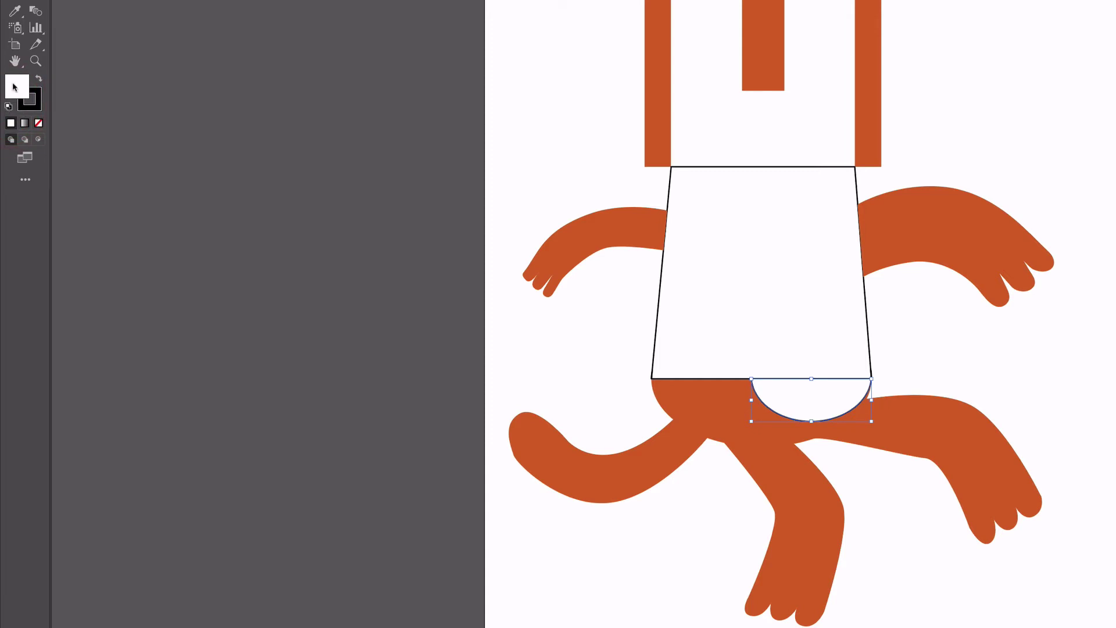
{"action": "left_click", "coordinate": [39, 106]}
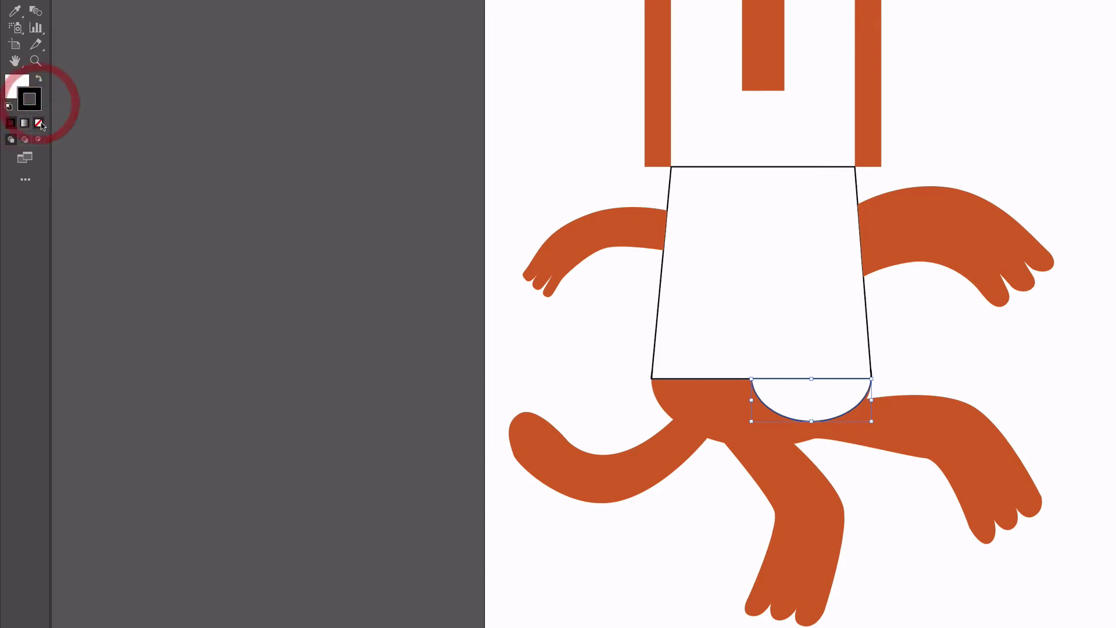
{"action": "left_click", "coordinate": [38, 123]}
{"action": "left_click", "coordinate": [892, 358]}
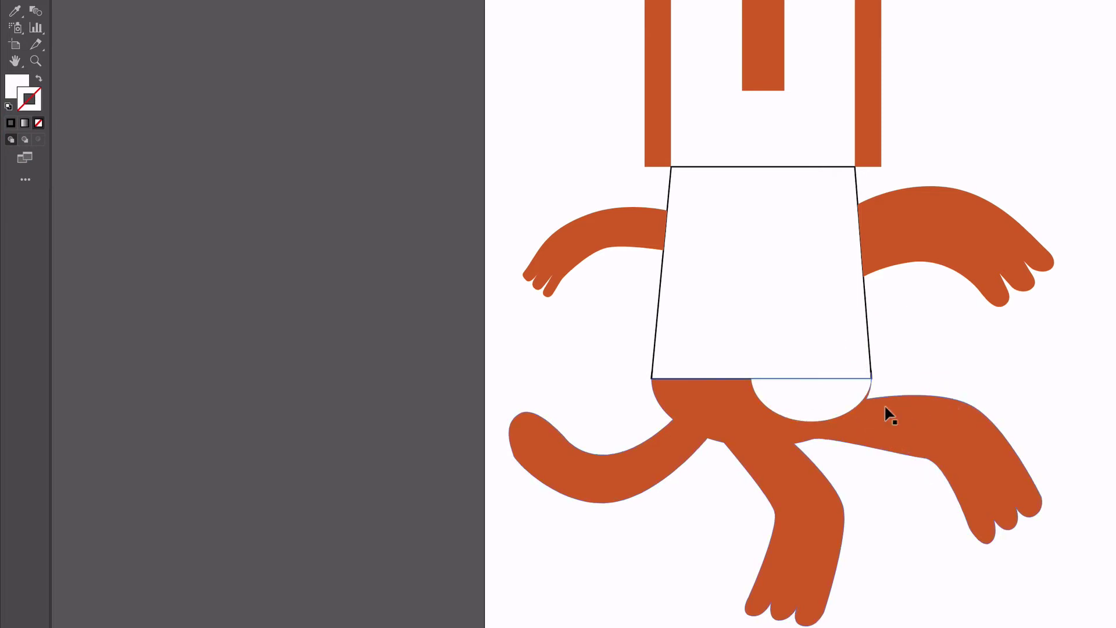
Draw an unfilled, black-outlined ellipse about 49 by 46 pt as the left eye, between the head's left side and the nose bar
{"action": "left_click", "coordinate": [870, 364]}
{"action": "left_click", "coordinate": [933, 351]}
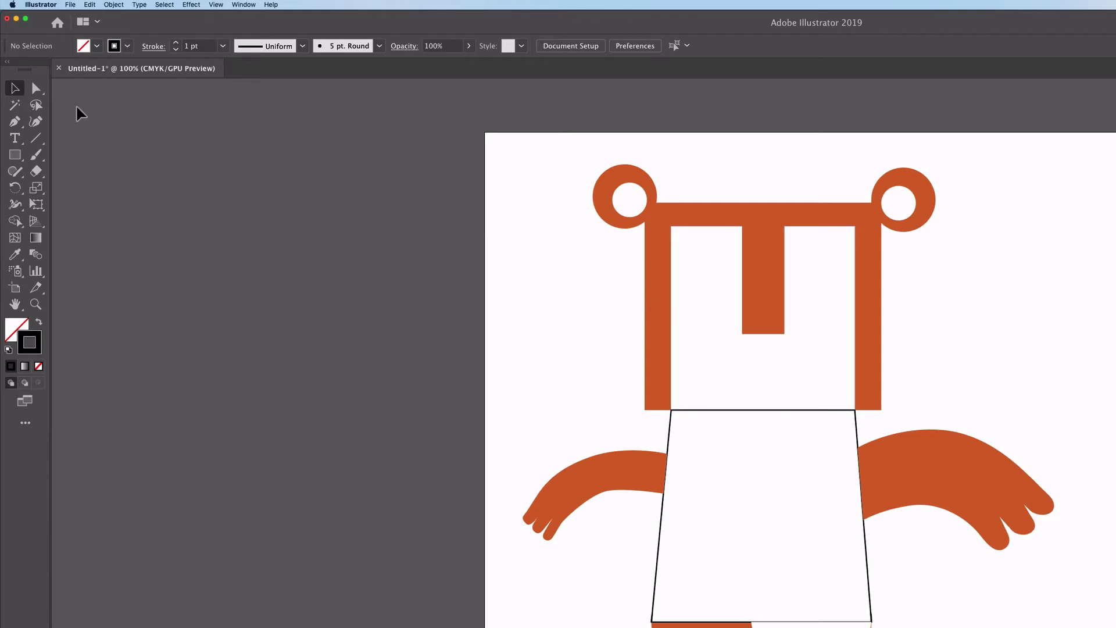
{"action": "left_click", "coordinate": [15, 158]}
{"action": "left_click_drag", "start_coordinate": [15, 162], "coordinate": [75, 188]}
{"action": "left_click_drag", "start_coordinate": [684, 242], "coordinate": [733, 290]}
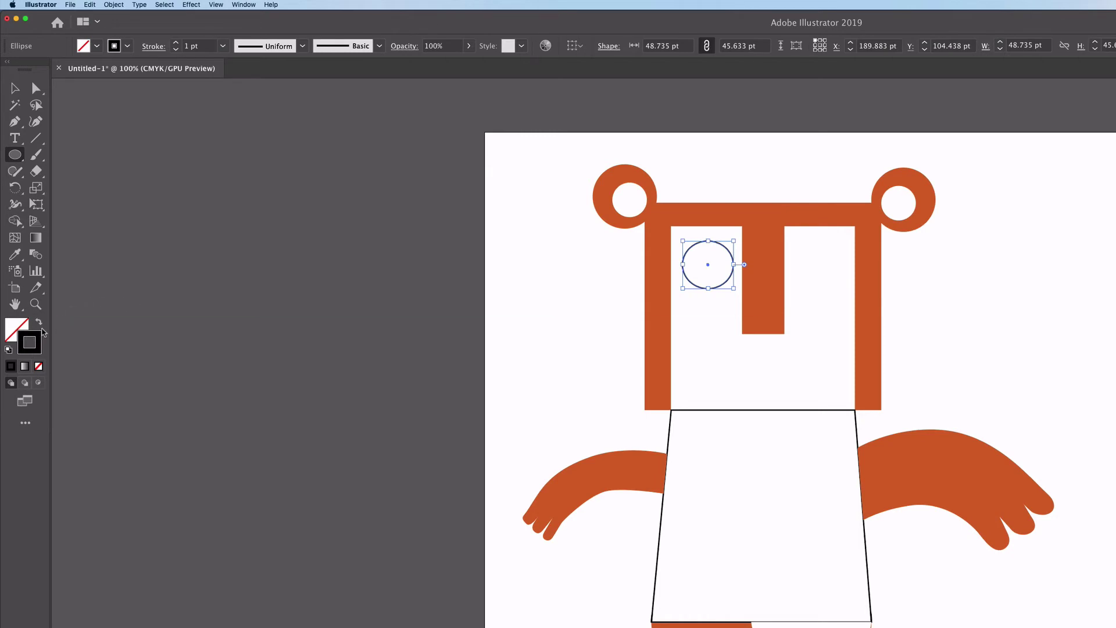
Give the left eye ellipse an orange stroke sampled from the head, 4 pt wide, with no fill
{"action": "double_click", "coordinate": [39, 337]}
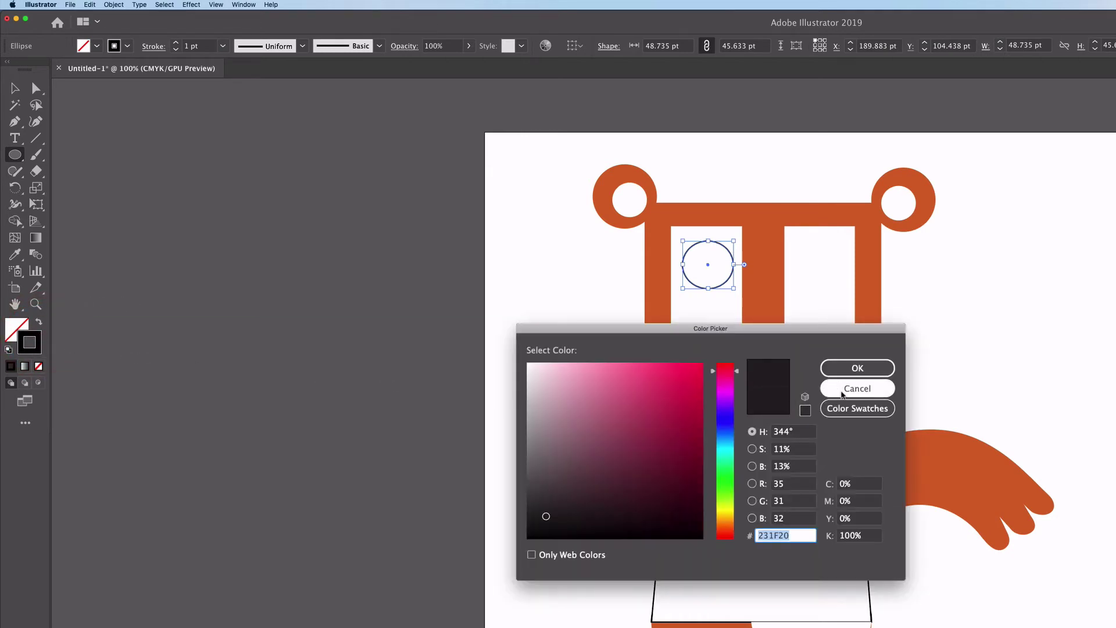
{"action": "left_click", "coordinate": [840, 389]}
{"action": "left_click", "coordinate": [15, 254]}
{"action": "left_click", "coordinate": [663, 233]}
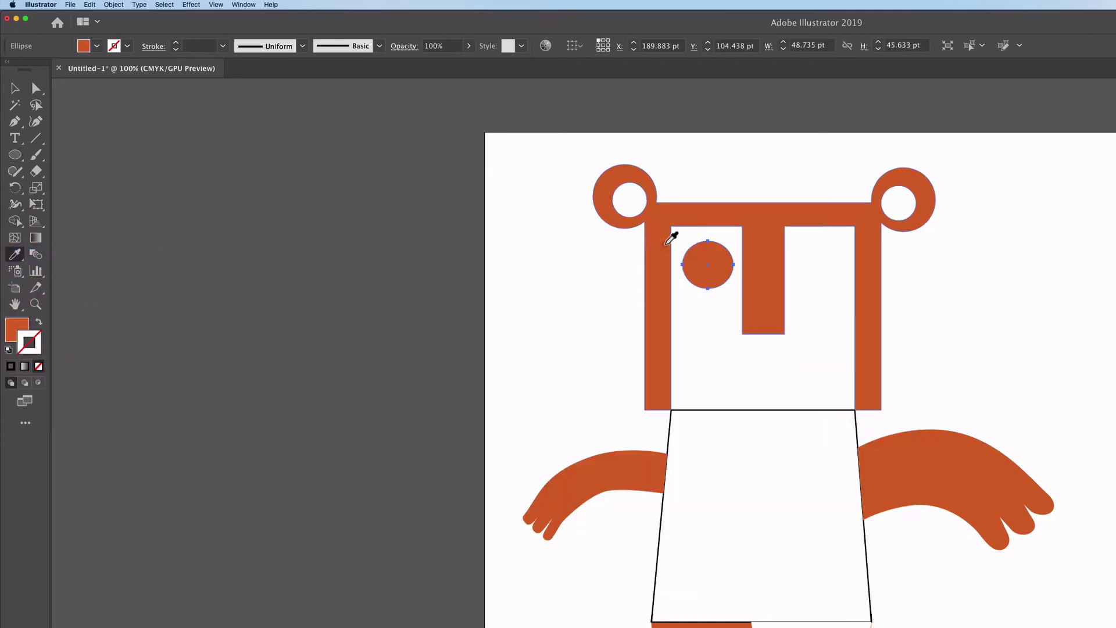
{"action": "left_click", "coordinate": [39, 322]}
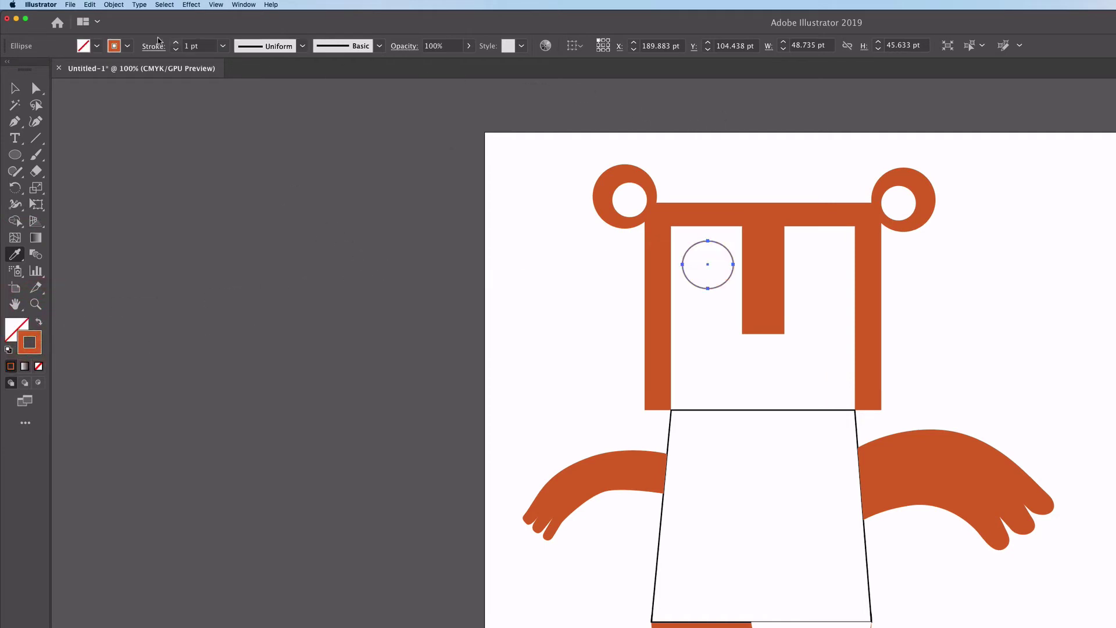
{"action": "left_click", "coordinate": [176, 43]}
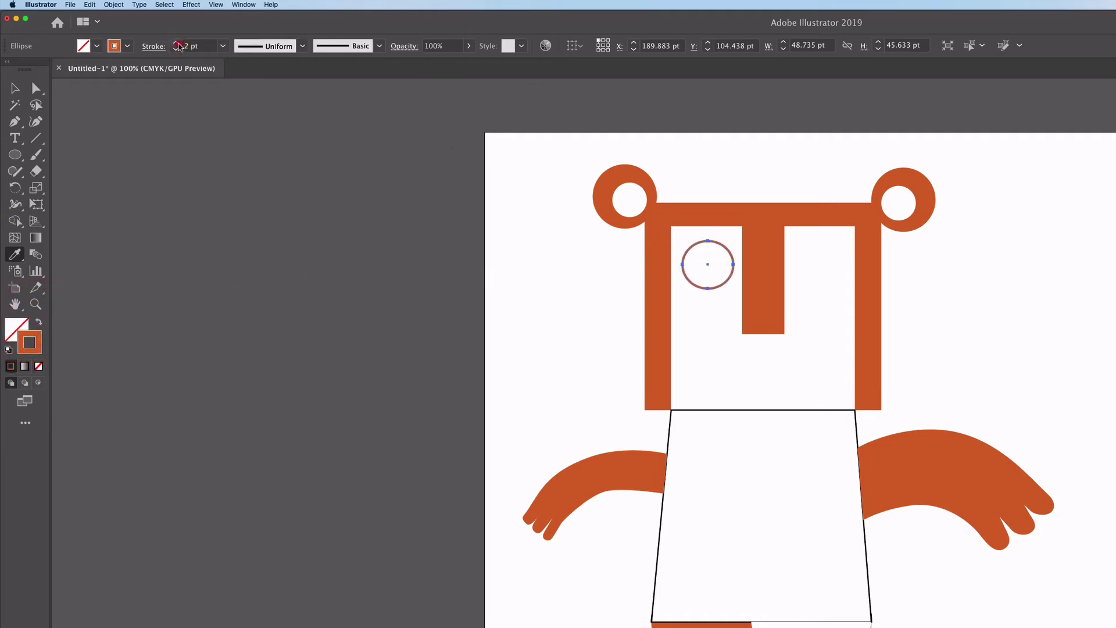
{"action": "left_click", "coordinate": [176, 42]}
{"action": "left_click", "coordinate": [176, 43]}
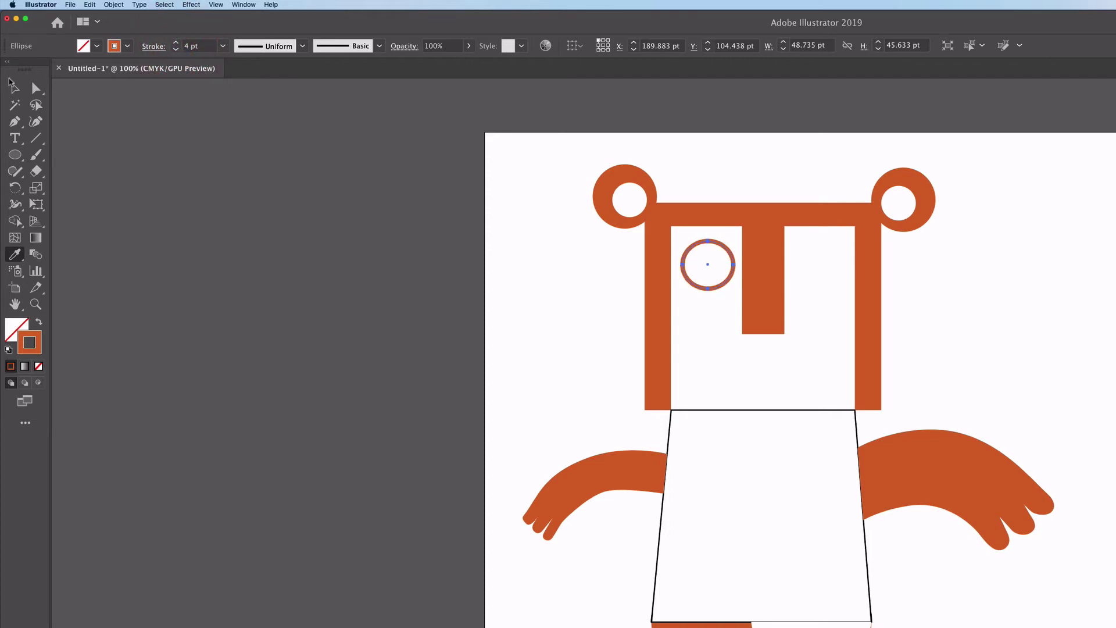
Try to duplicate the left eye ring across the nose bar to the other side of the face
{"action": "left_click", "coordinate": [11, 88]}
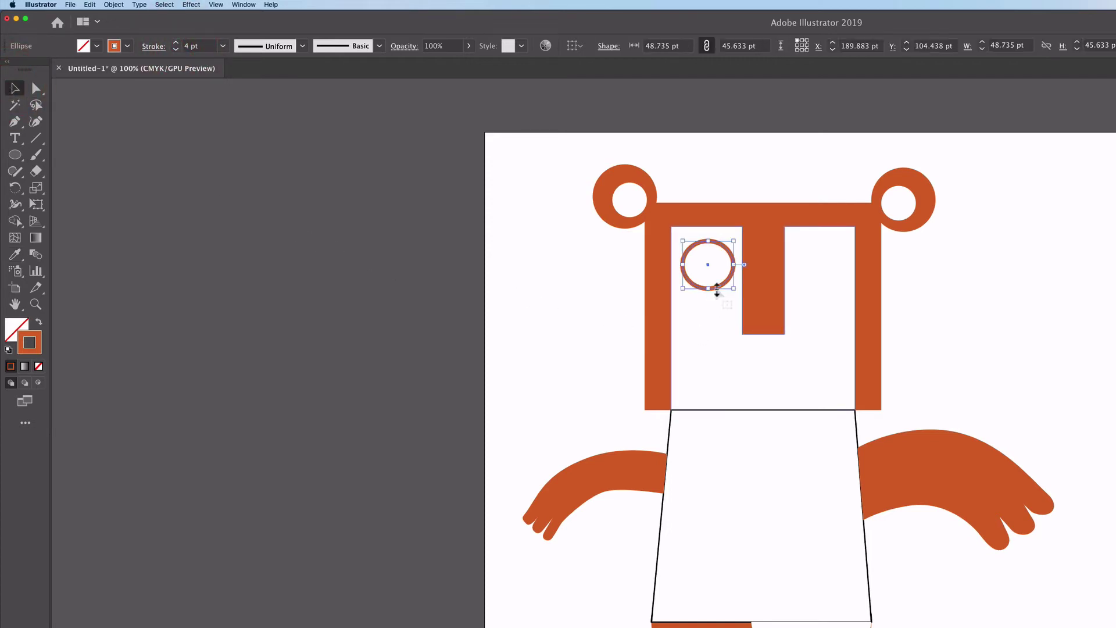
{"action": "key", "text": "alt"}
{"action": "left_click_drag", "start_coordinate": [723, 283], "coordinate": [815, 280]}
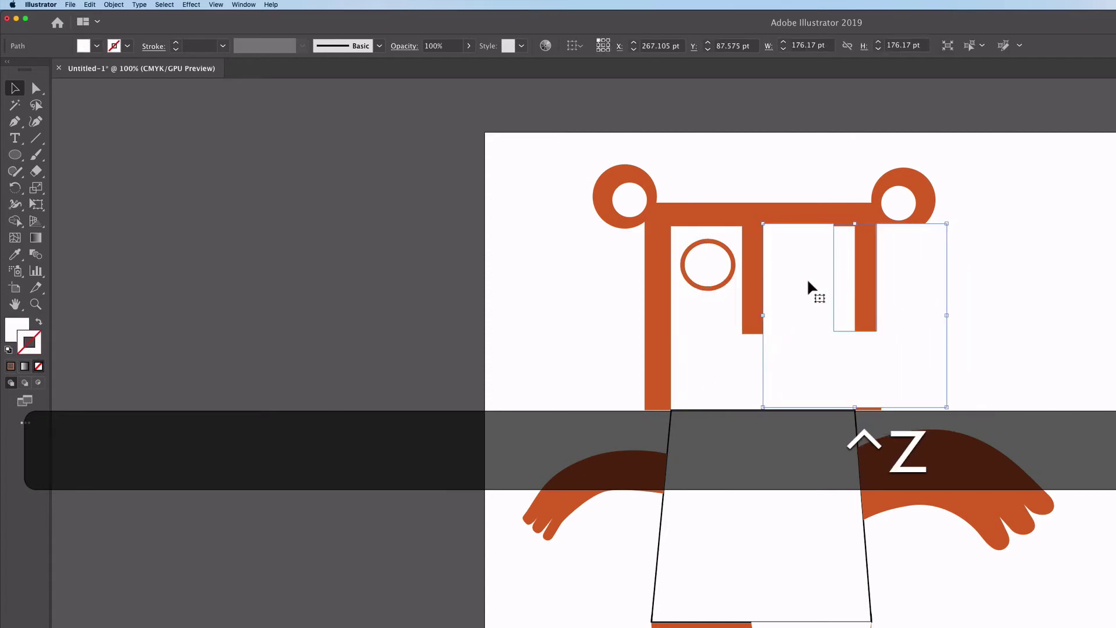
{"action": "key", "text": "ctrl+super+z"}
{"action": "key", "text": "super+z"}
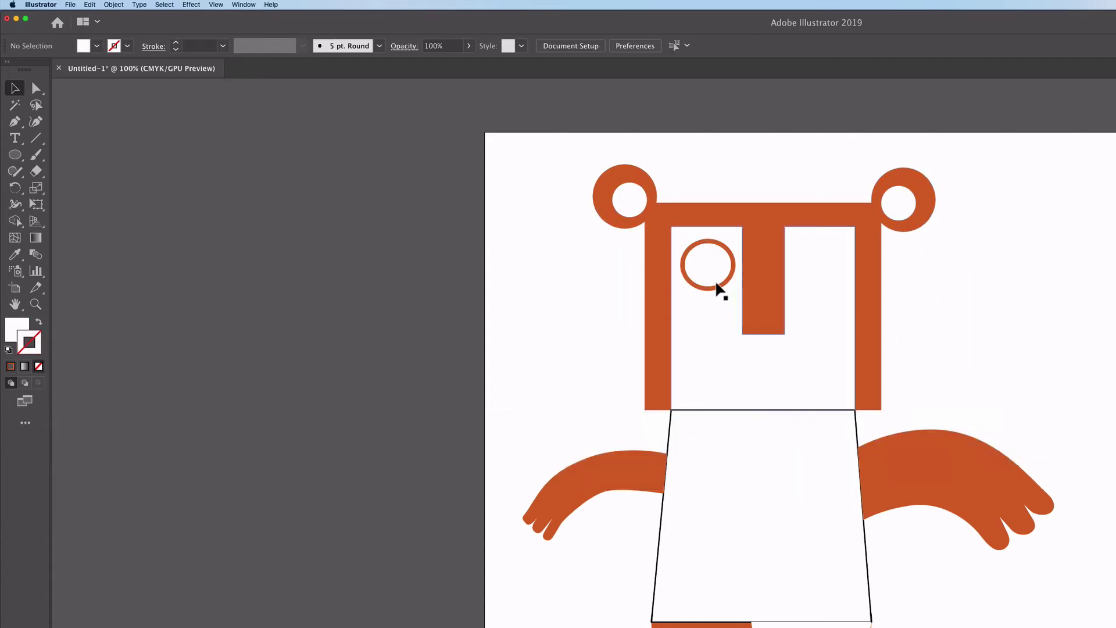
Duplicate the left eye ring straight across the nose bar to form the right eye ring
{"action": "left_click", "coordinate": [719, 287]}
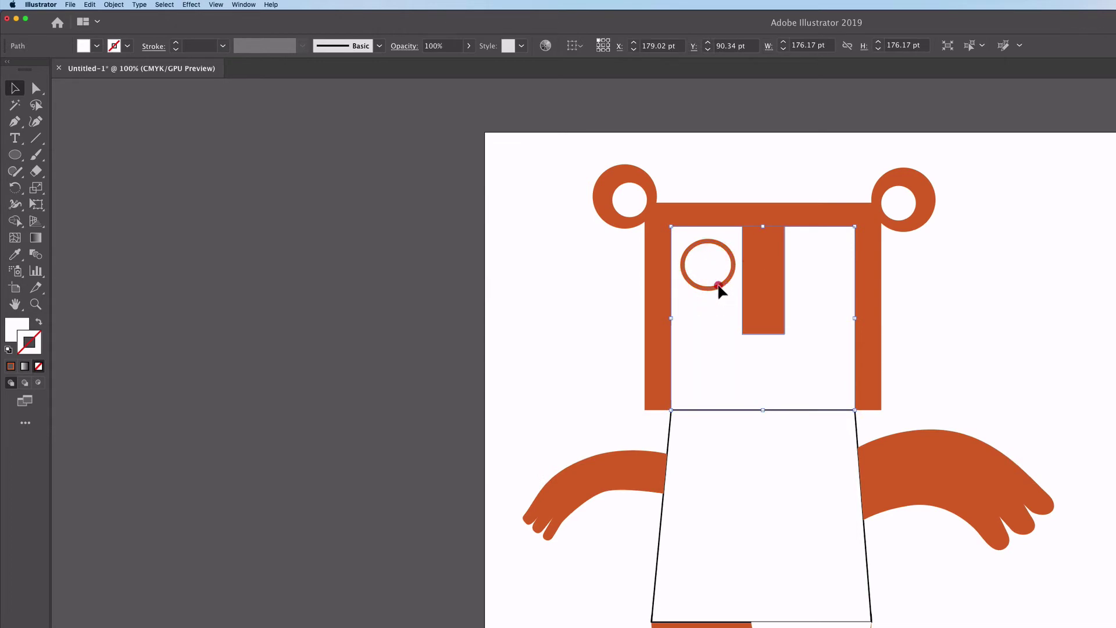
{"action": "left_click", "coordinate": [582, 285]}
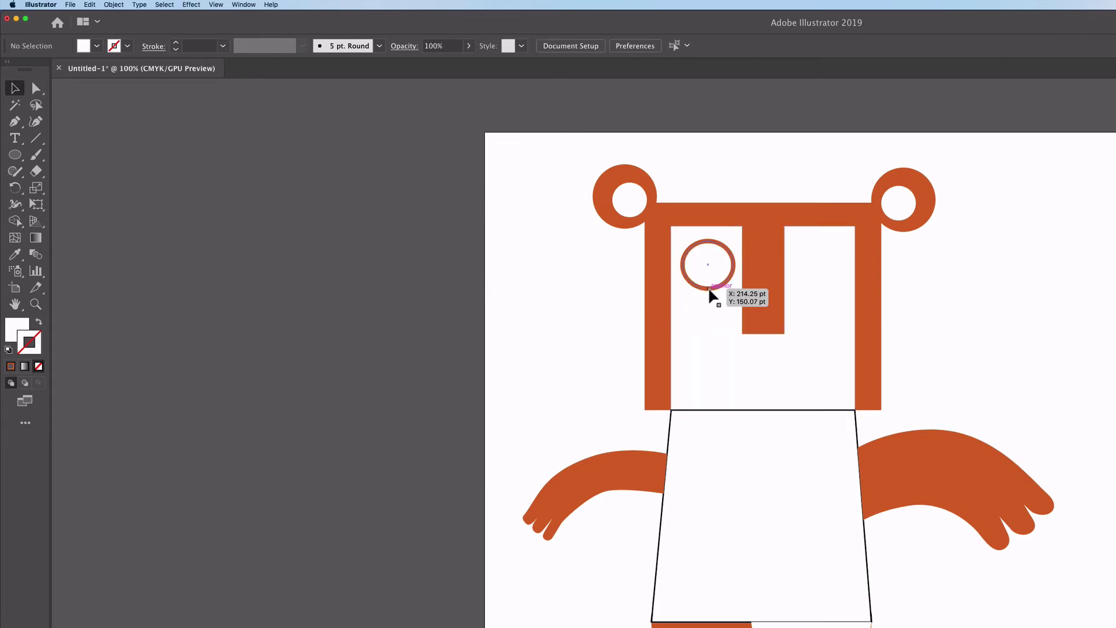
{"action": "left_click", "coordinate": [710, 290]}
{"action": "key", "text": "alt"}
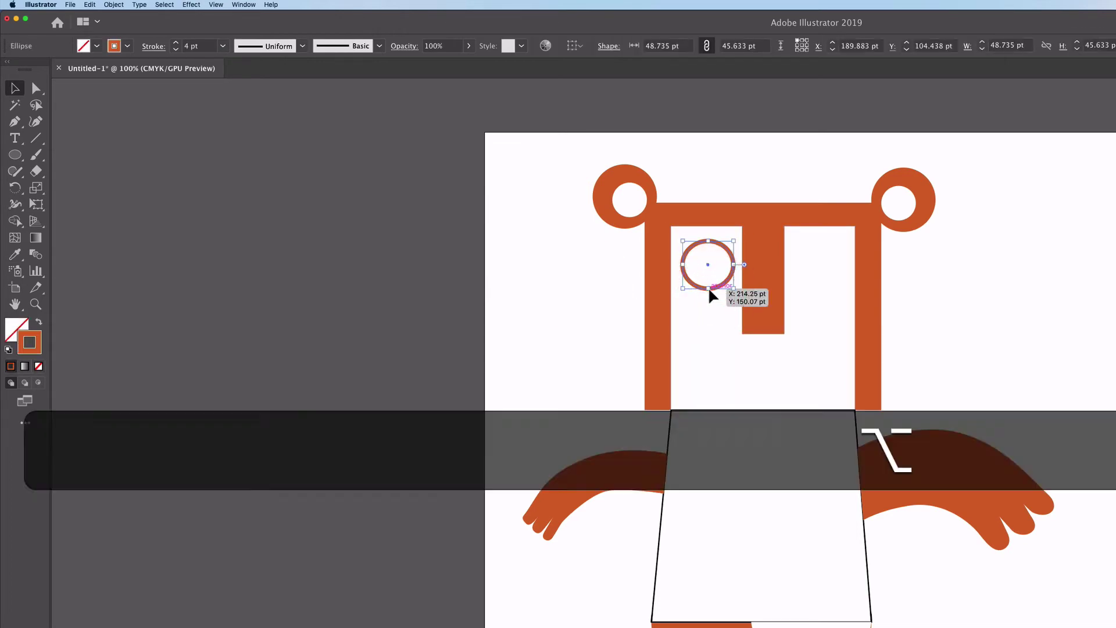
{"action": "left_click_drag", "start_coordinate": [716, 292], "coordinate": [827, 294]}
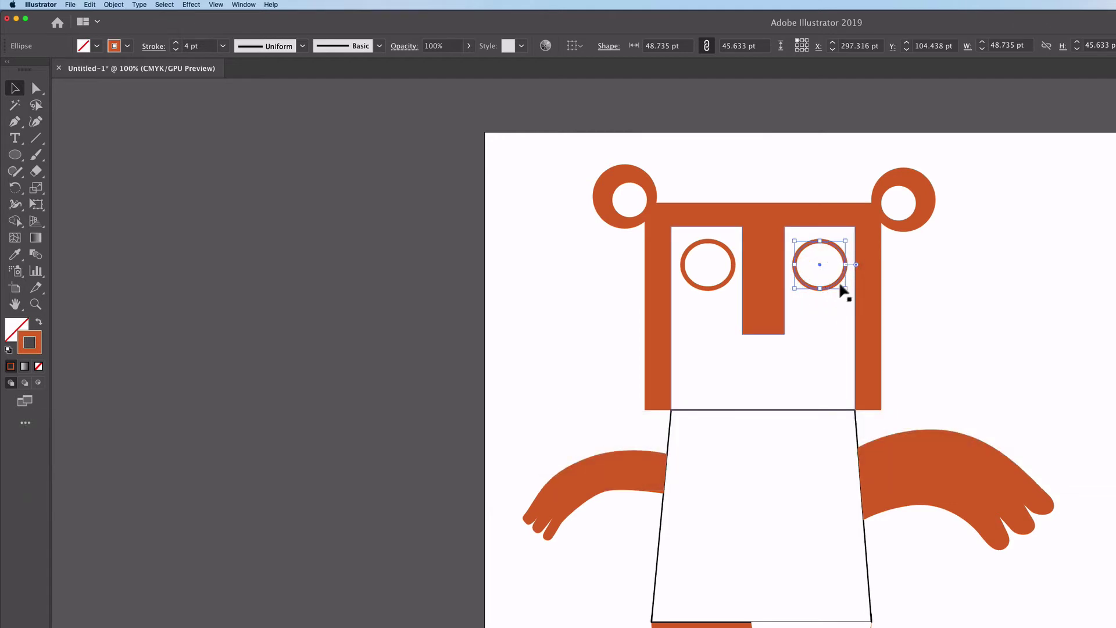
Duplicate the right eye ring just below itself and give the copy a black fill with no stroke
{"action": "key", "text": "alt"}
{"action": "left_click_drag", "start_coordinate": [838, 291], "coordinate": [833, 345]}
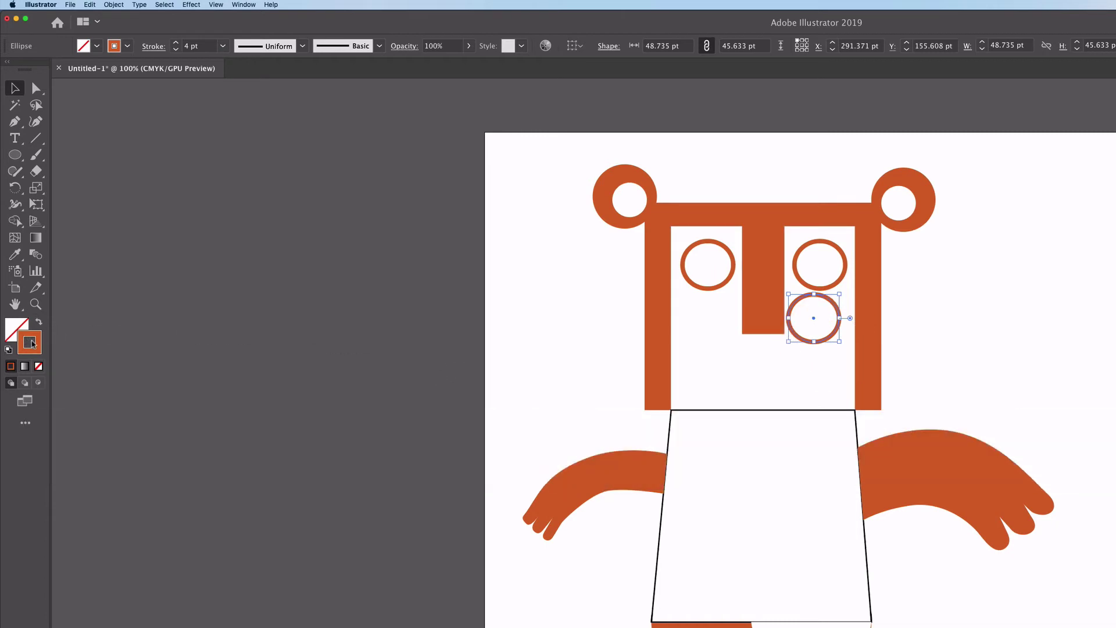
{"action": "left_click", "coordinate": [8, 349]}
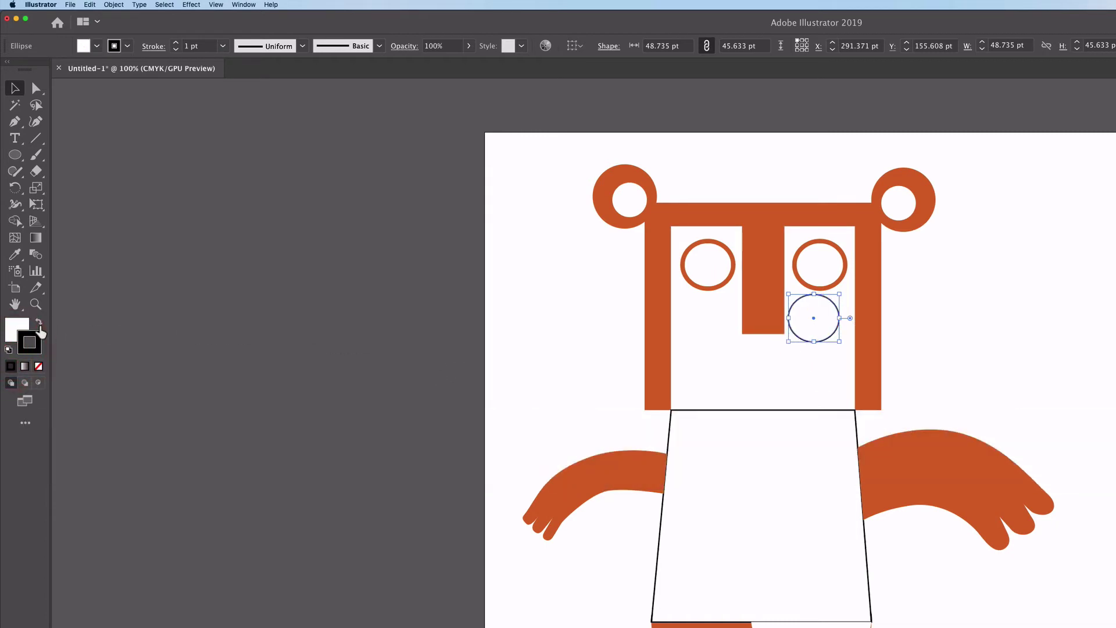
{"action": "left_click", "coordinate": [38, 322]}
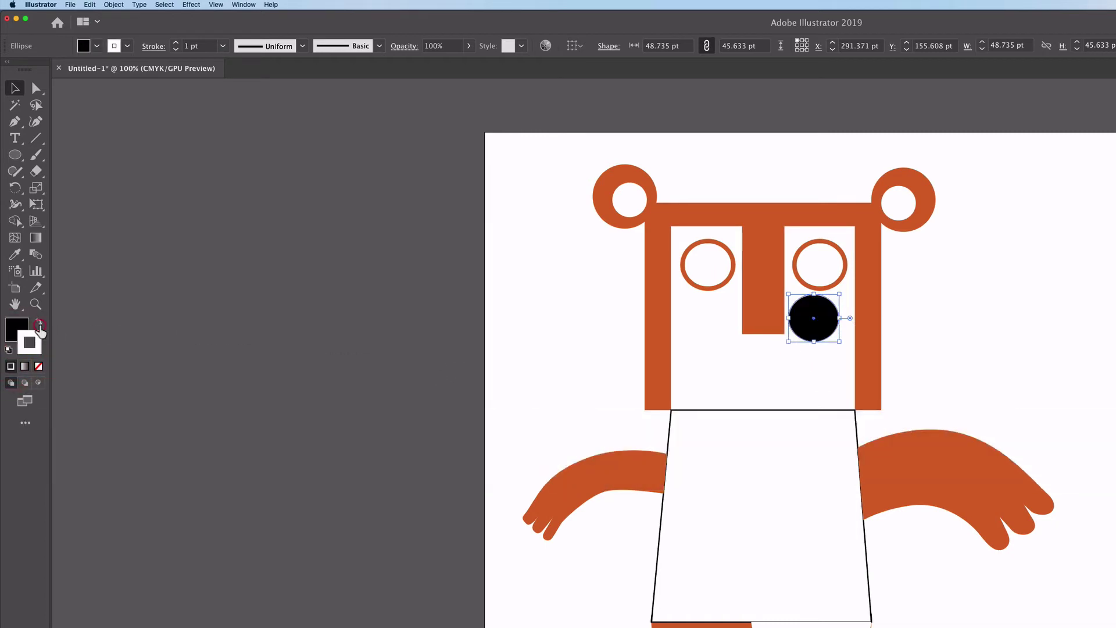
{"action": "left_click", "coordinate": [39, 366]}
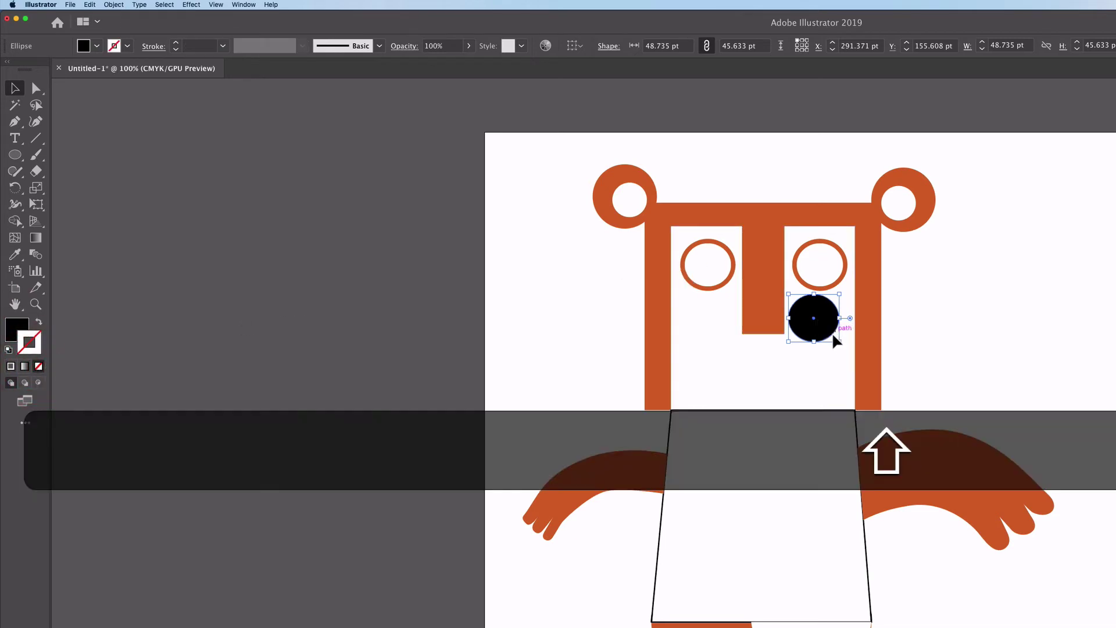
Shrink the black ellipse into a small pupil inside the right eye ring and copy it level into the left eye ring
{"action": "left_click_drag", "start_coordinate": [838, 341], "coordinate": [818, 266]}
{"action": "key", "text": "super+equal"}
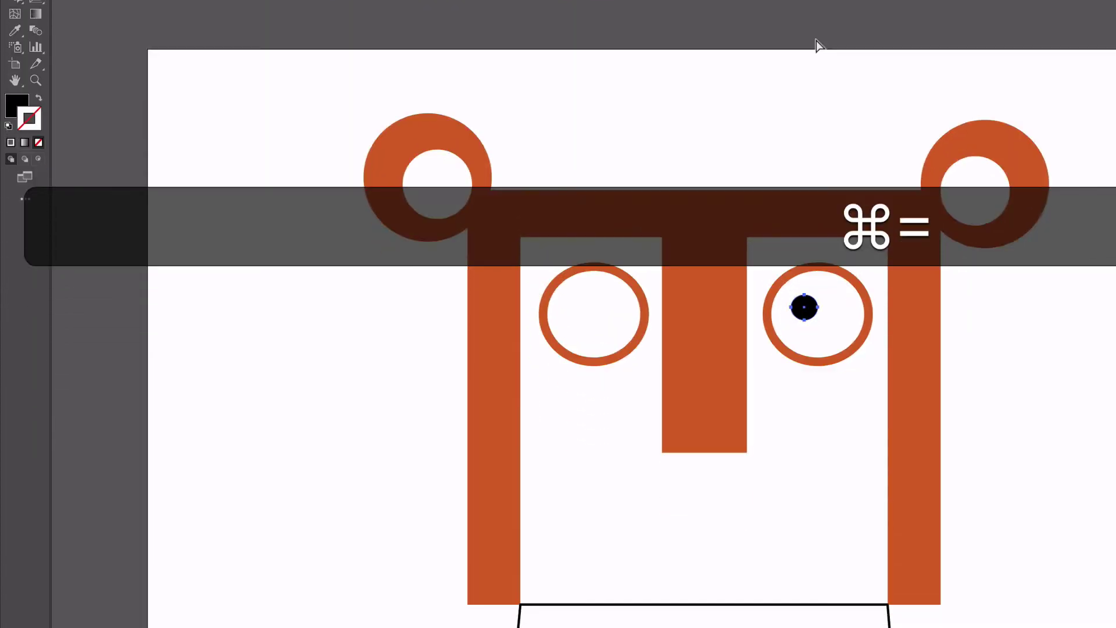
{"action": "key", "text": "super+equal"}
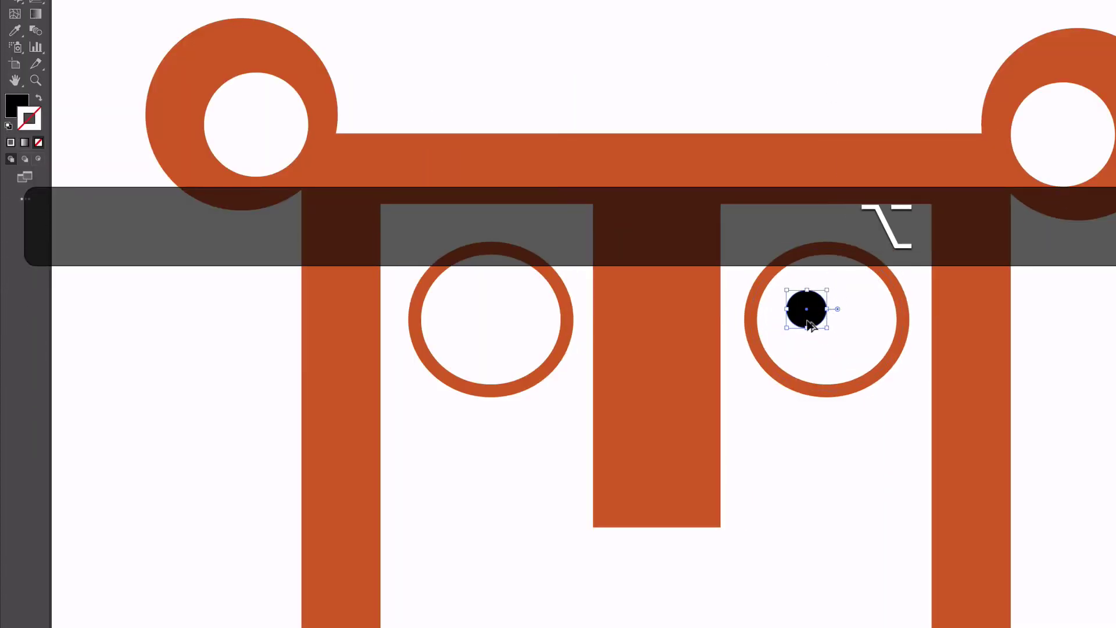
{"action": "left_click_drag", "start_coordinate": [815, 319], "coordinate": [482, 322]}
Draw a black, downward-pointing triangle as the nose tip, its flat edge across the lower end of the orange nose bar
{"action": "key", "text": "super+minus"}
{"action": "key", "text": "super+minus"}
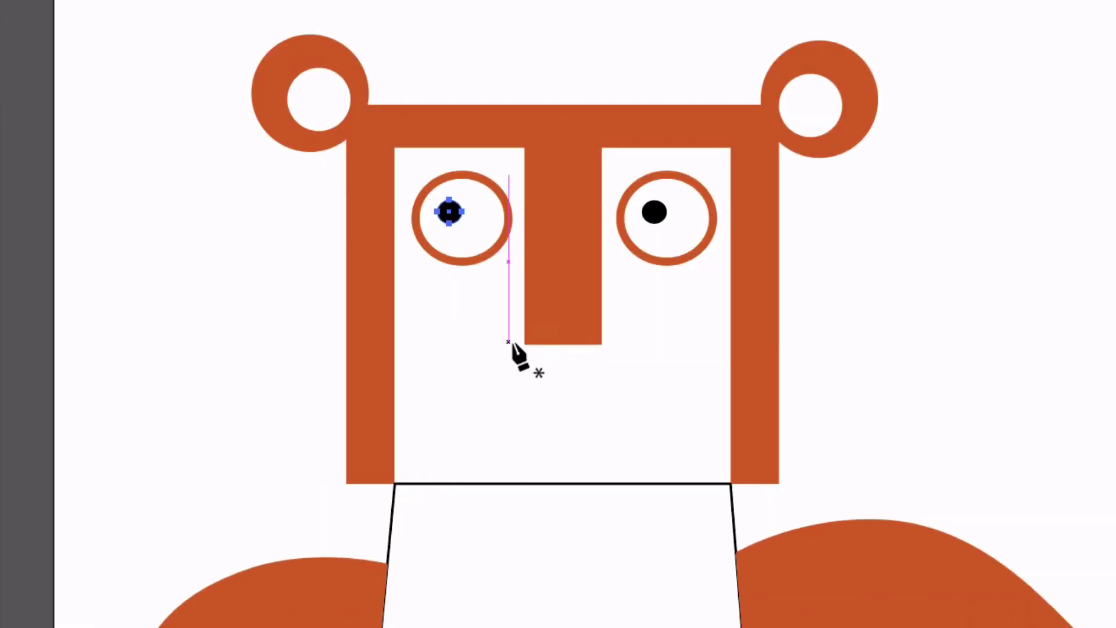
{"action": "left_click", "coordinate": [838, 380]}
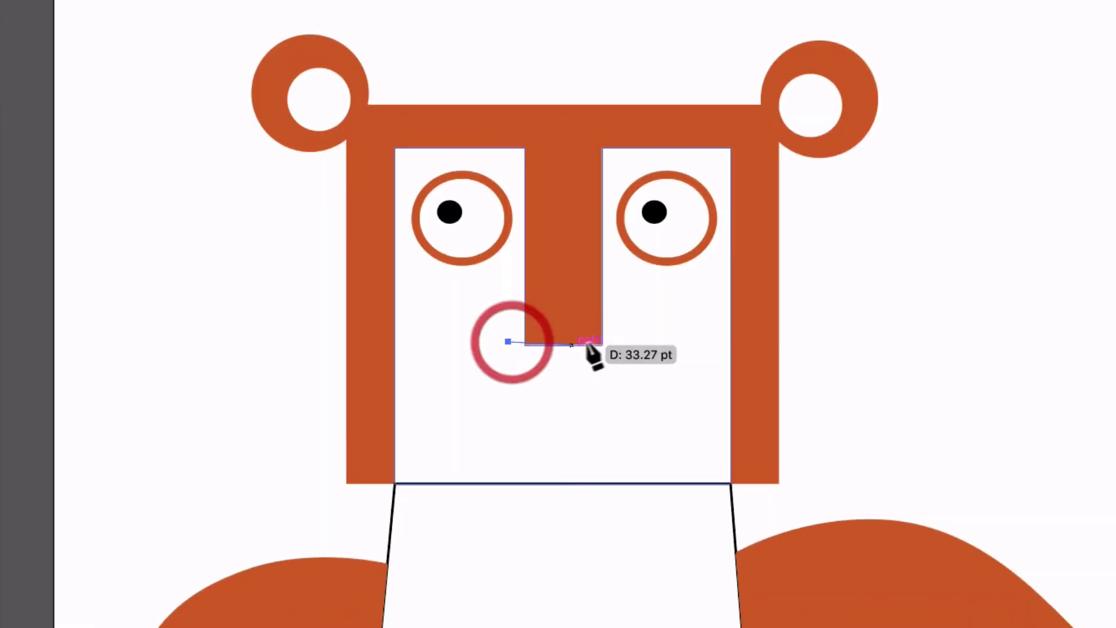
{"action": "left_click", "coordinate": [633, 342]}
{"action": "left_click", "coordinate": [570, 405]}
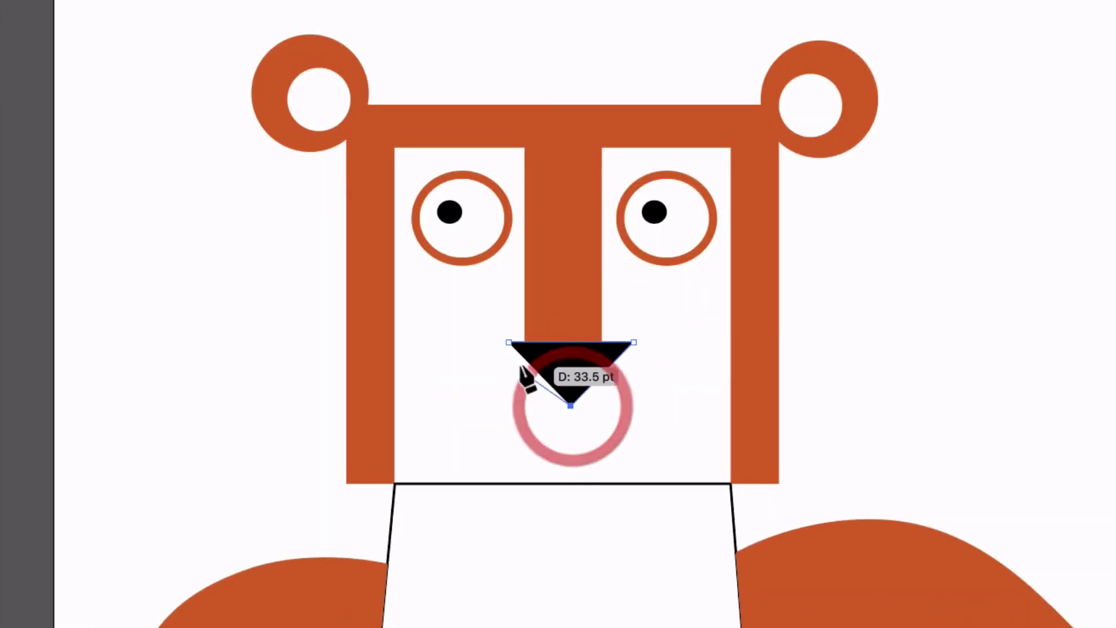
{"action": "left_click", "coordinate": [509, 342]}
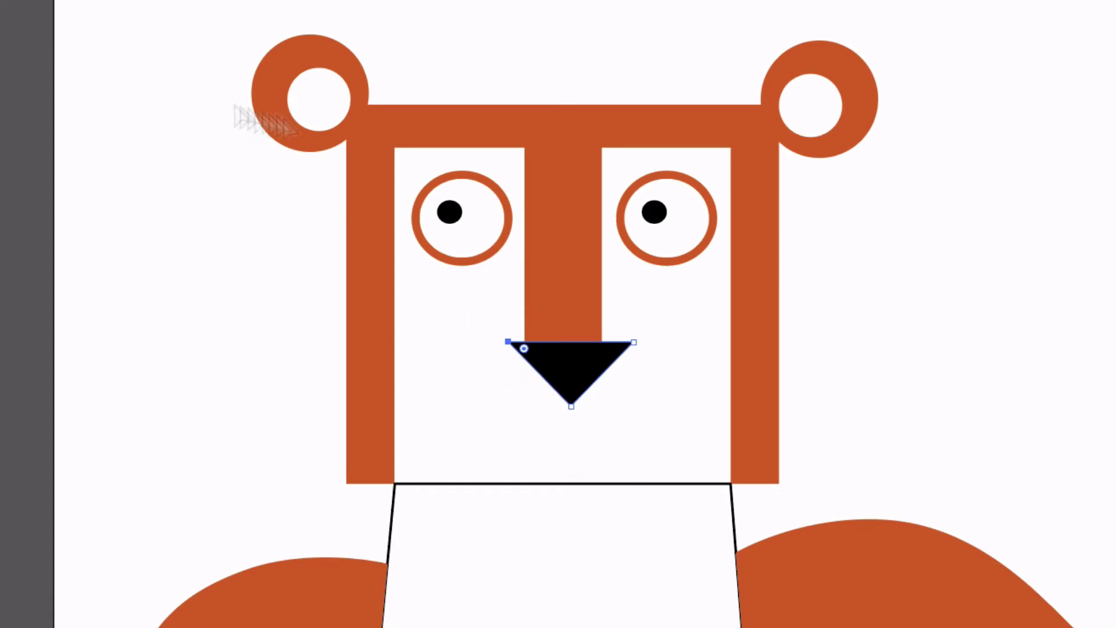
Pull both upper corners of the nose triangle inward and centre its lower point beneath the nose bar
{"action": "key", "text": "super"}
{"action": "key", "text": "super+equal"}
{"action": "key", "text": "super+equal"}
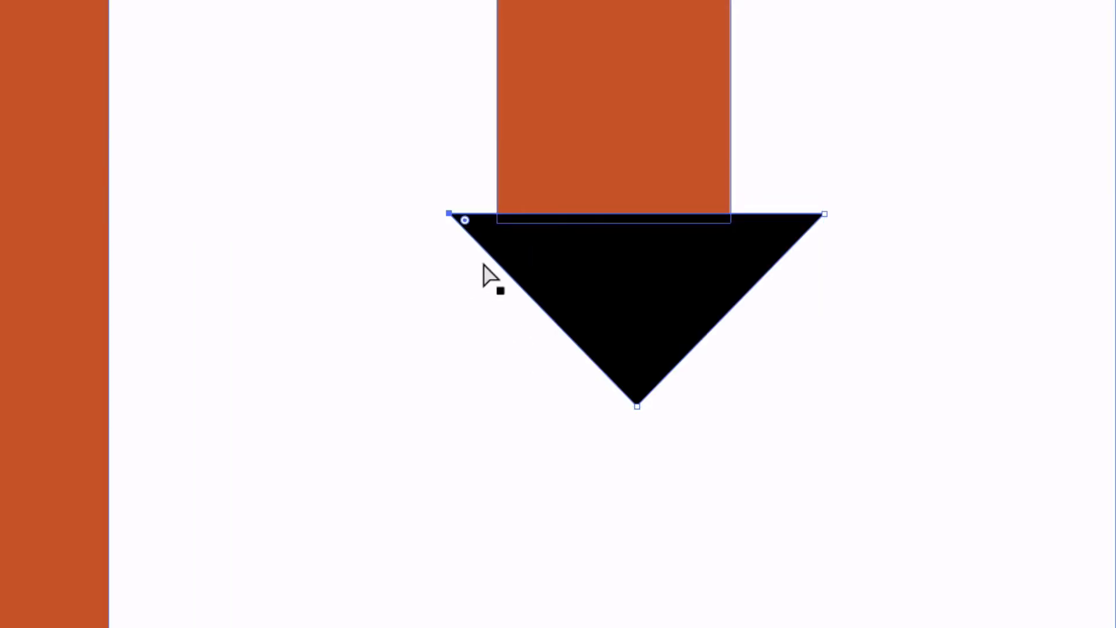
{"action": "left_click_drag", "start_coordinate": [449, 214], "coordinate": [468, 214]}
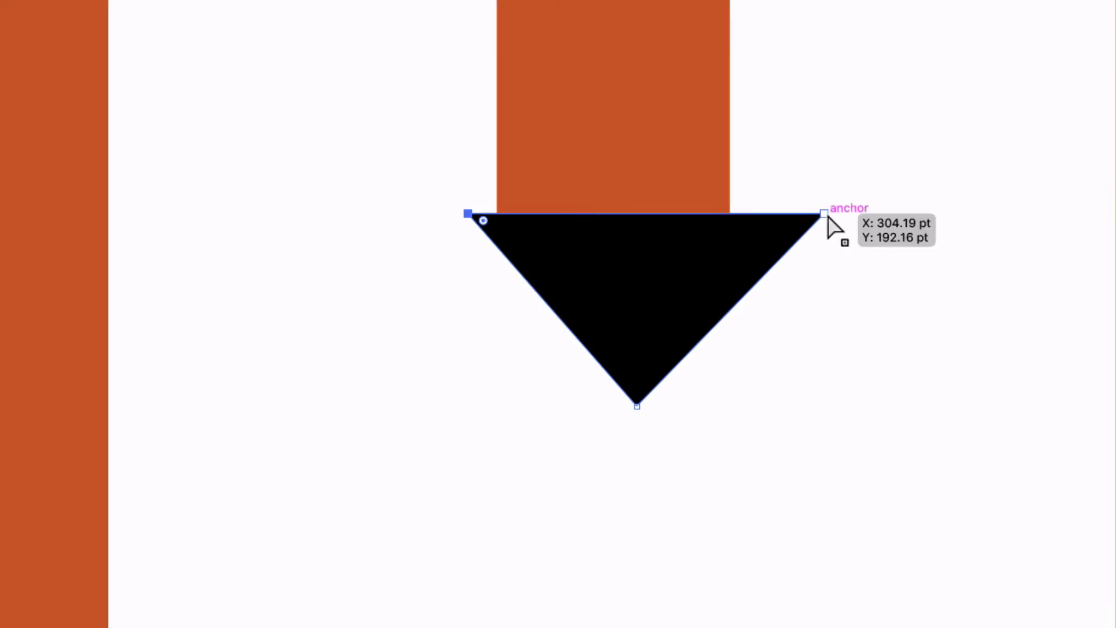
{"action": "left_click_drag", "start_coordinate": [825, 215], "coordinate": [761, 220]}
{"action": "left_click_drag", "start_coordinate": [756, 216], "coordinate": [752, 213]}
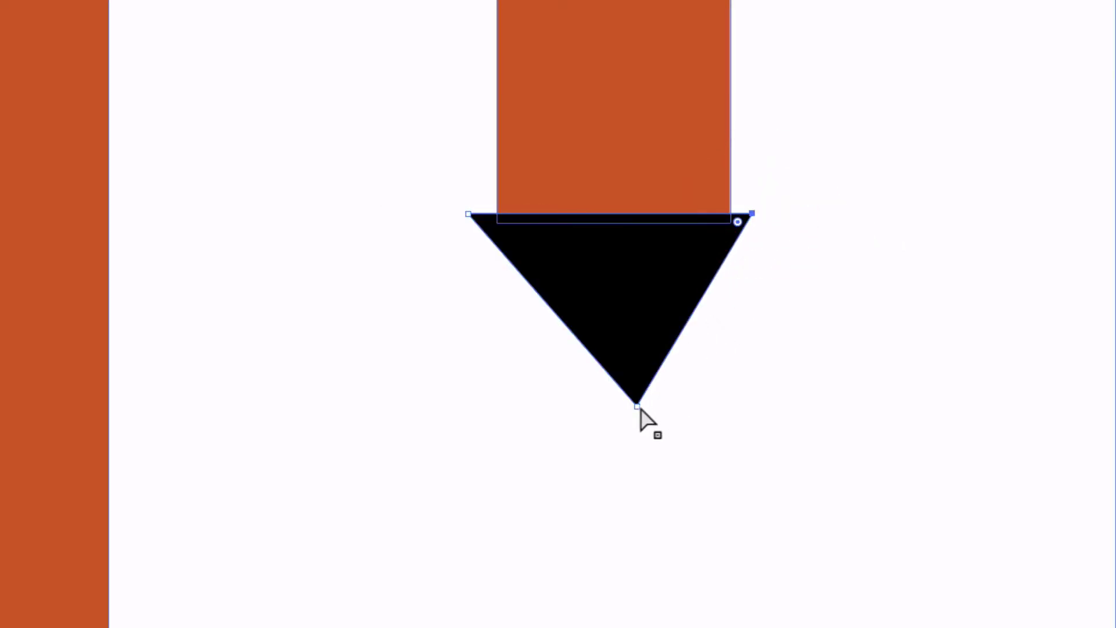
{"action": "left_click_drag", "start_coordinate": [639, 407], "coordinate": [612, 388]}
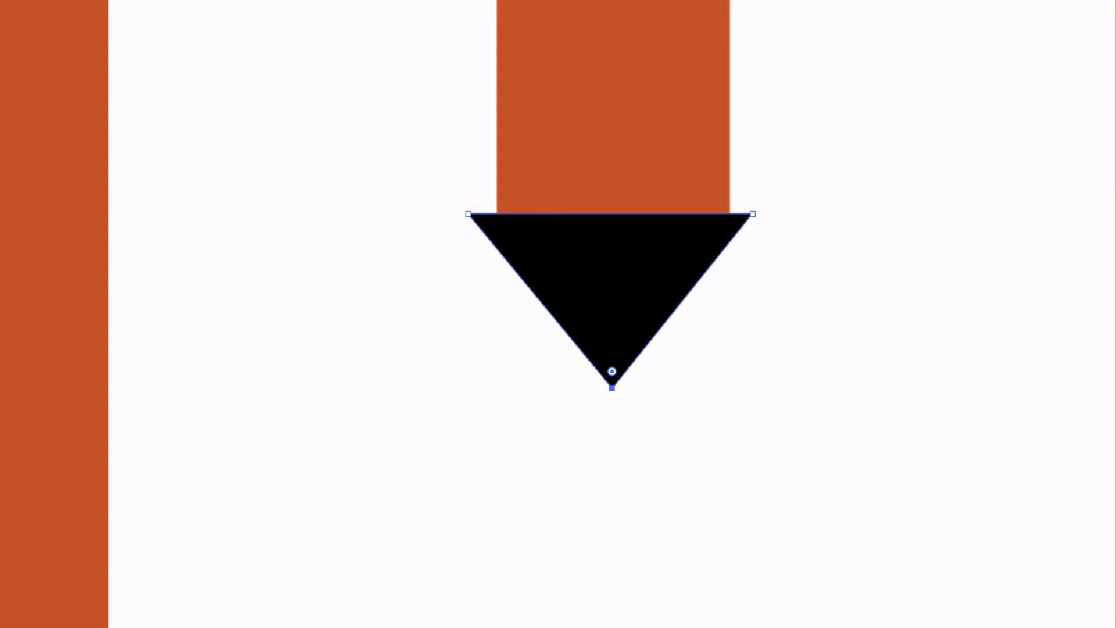
Draw a sagging mouth curve about 76 by 28 pt from the face's left side to the nose triangle's lower point
{"action": "key", "text": "o"}
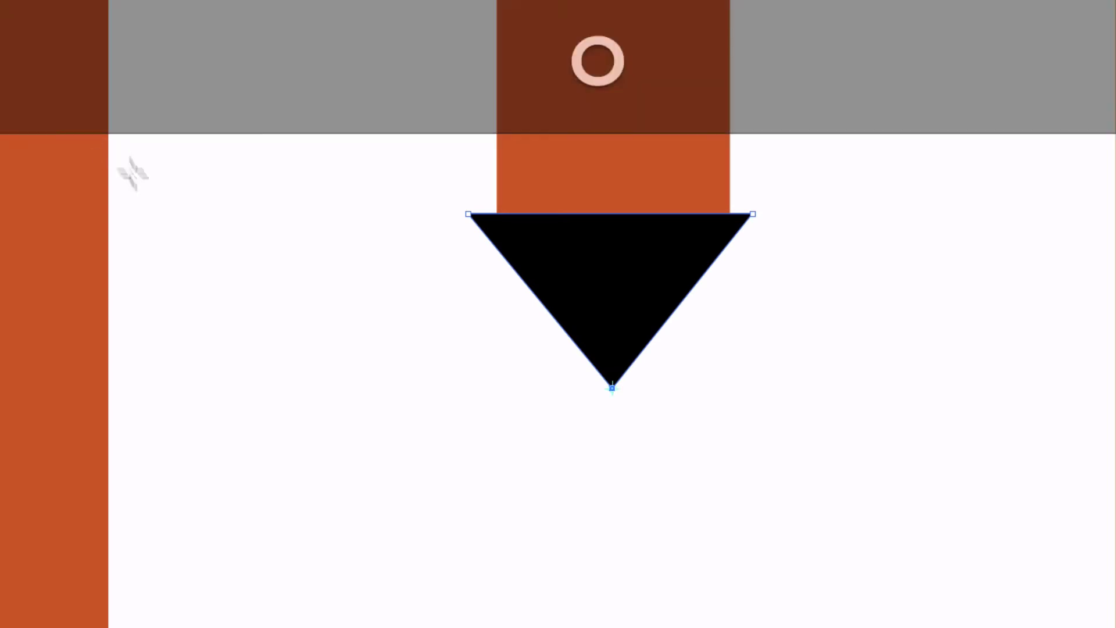
{"action": "key", "text": "p"}
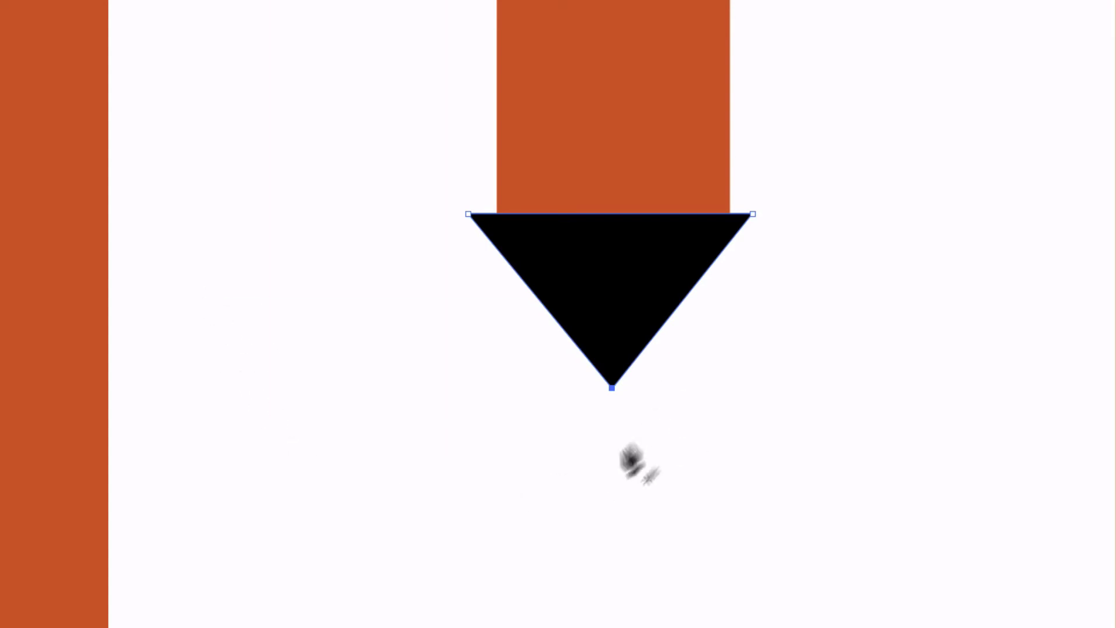
{"action": "left_click", "coordinate": [178, 315]}
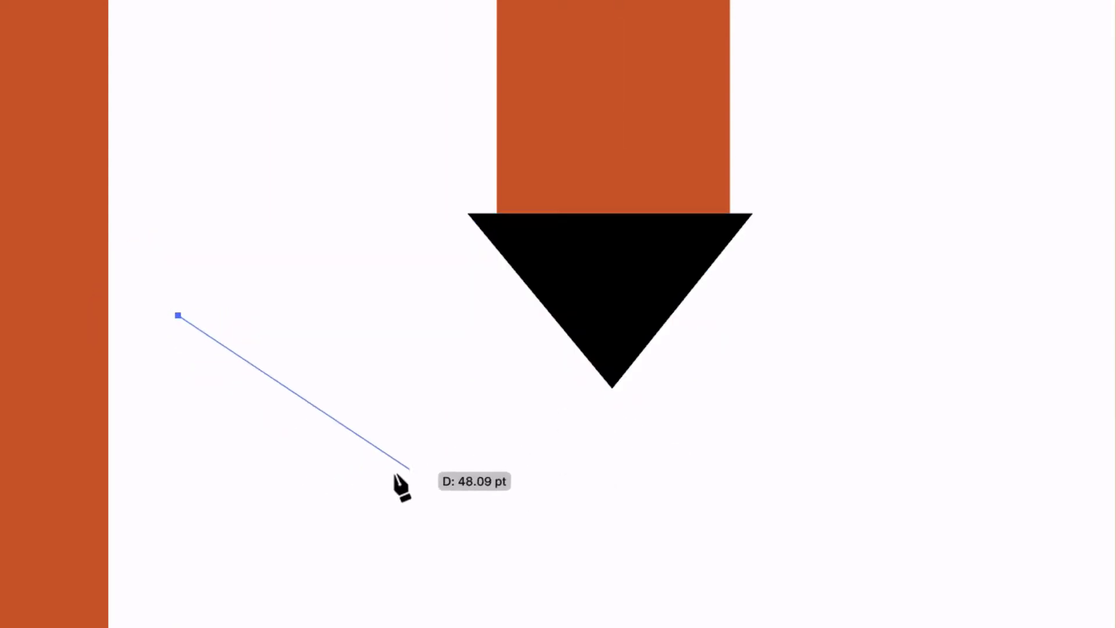
{"action": "left_click_drag", "start_coordinate": [380, 473], "coordinate": [526, 479]}
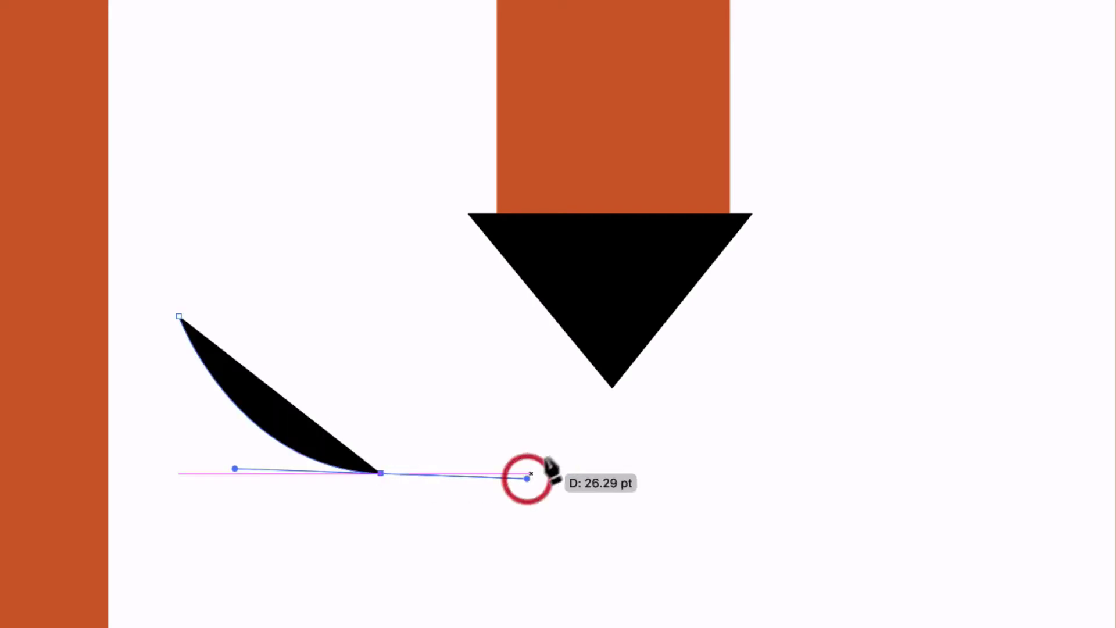
{"action": "left_click", "coordinate": [613, 389]}
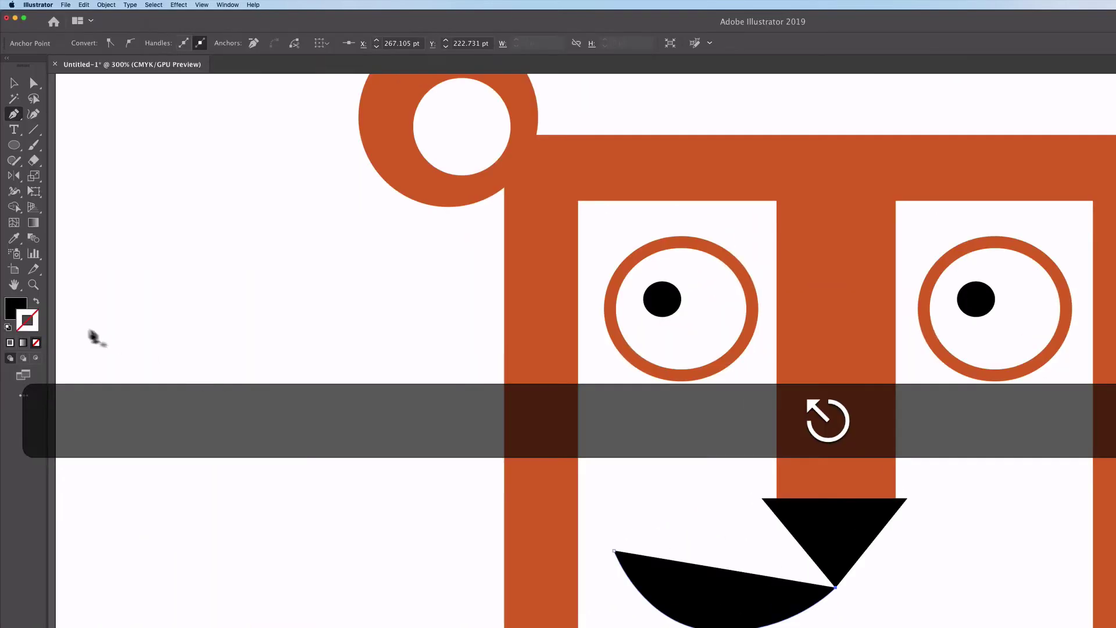
Give the mouth curve an orange stroke sampled from the head, with no fill
{"action": "left_click", "coordinate": [36, 302]}
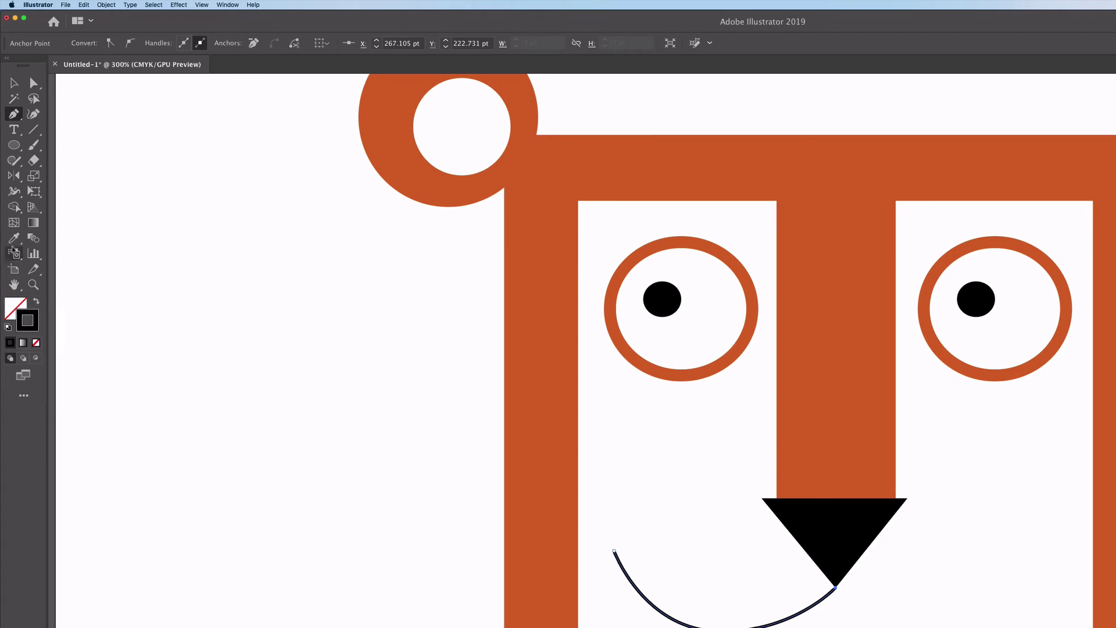
{"action": "left_click", "coordinate": [14, 237]}
{"action": "left_click", "coordinate": [529, 359]}
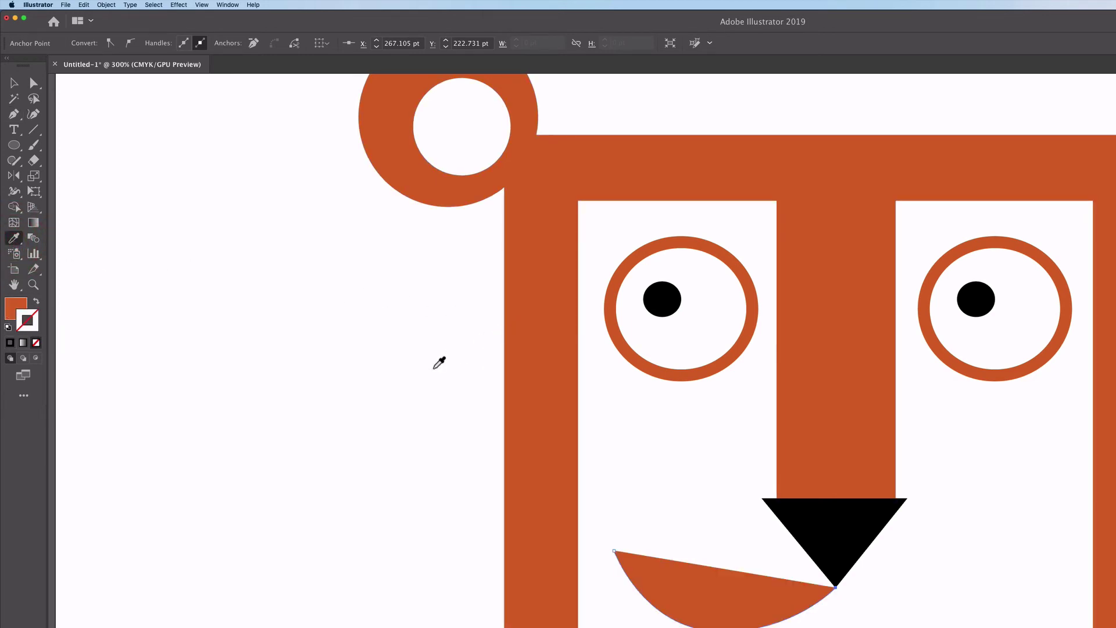
{"action": "left_click", "coordinate": [41, 303]}
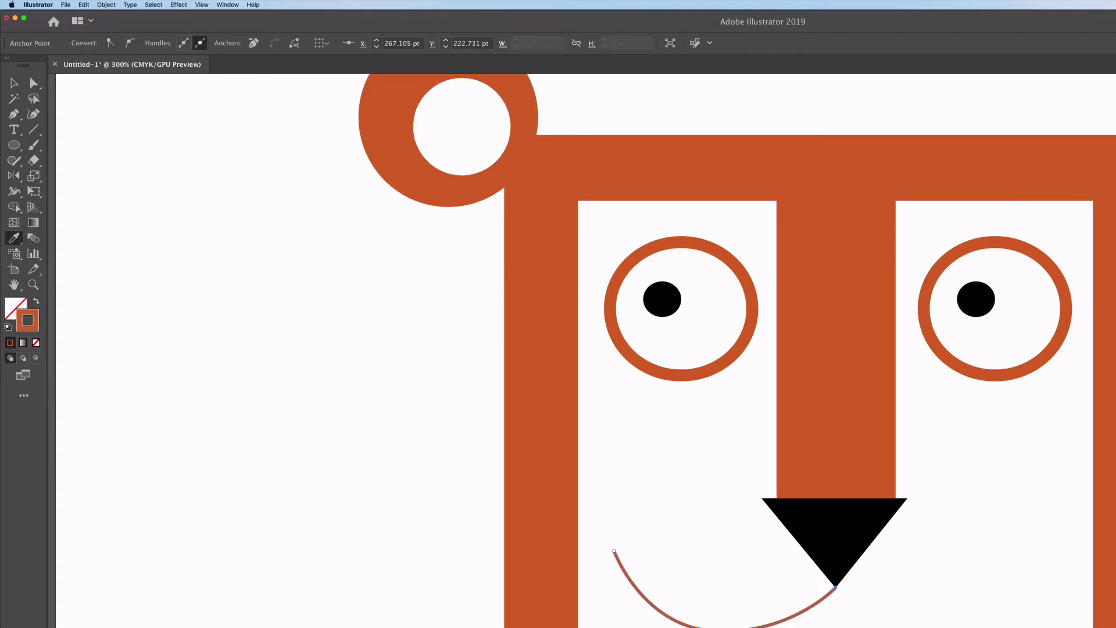
Set the mouth curve's stroke weight to 3 pt with round caps
{"action": "key", "text": "v"}
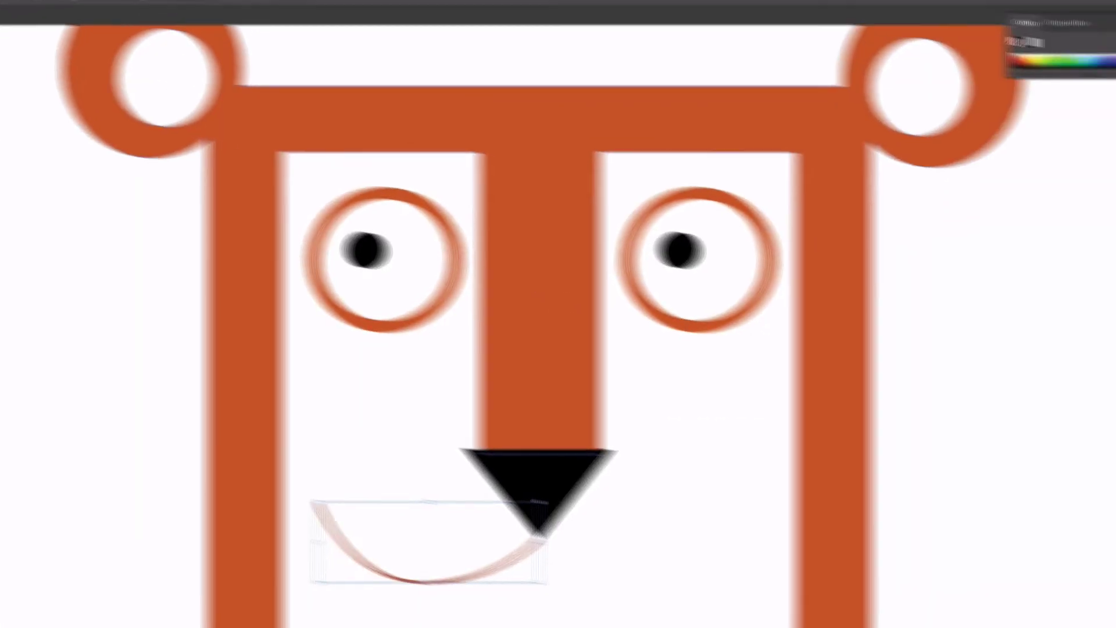
{"action": "left_click", "coordinate": [1016, 140]}
{"action": "left_click", "coordinate": [1016, 141]}
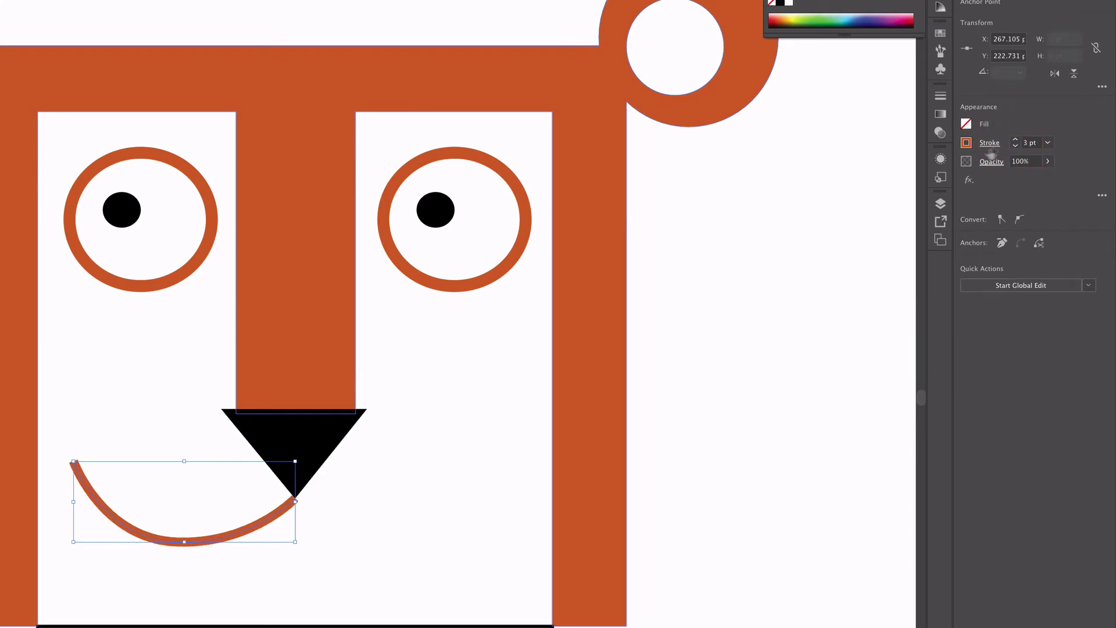
{"action": "left_click", "coordinate": [941, 97]}
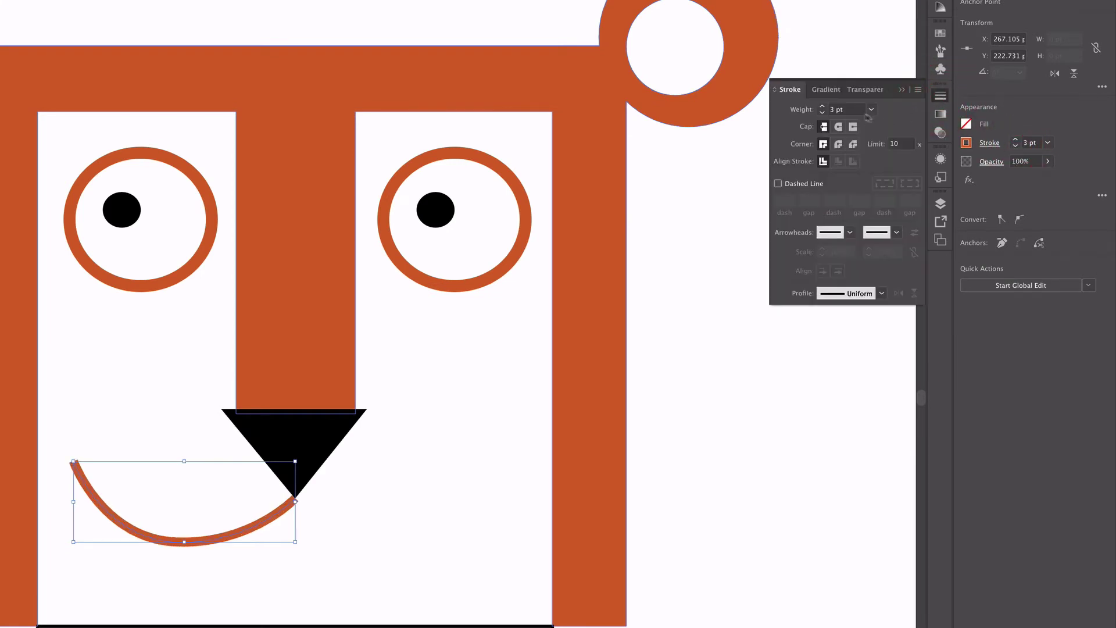
{"action": "left_click", "coordinate": [838, 127]}
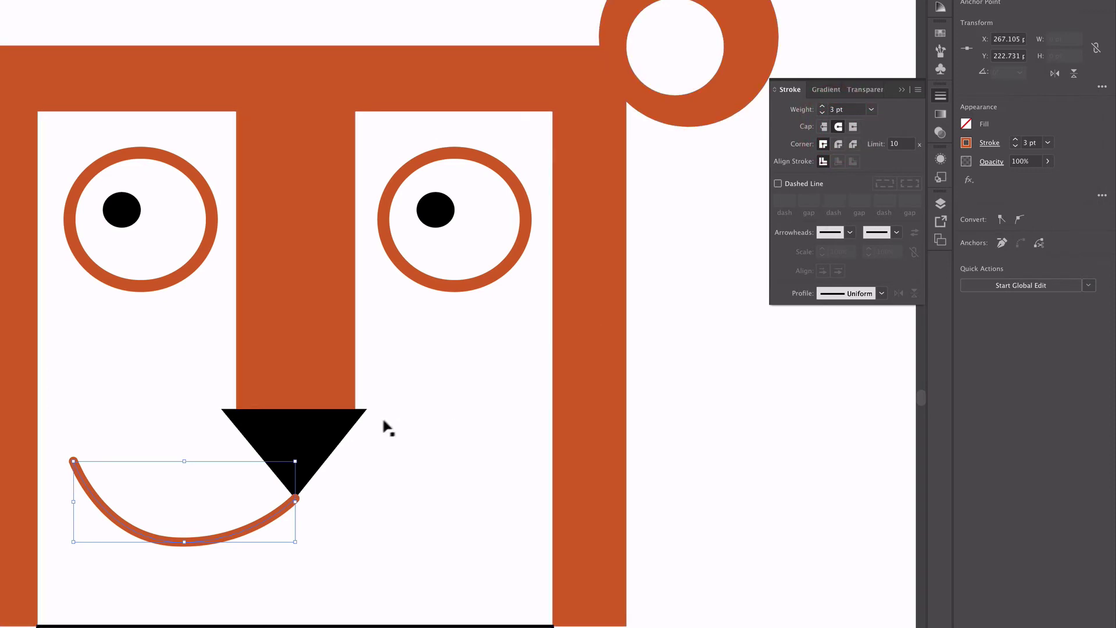
Duplicate the mouth curve toward the face's right side and flip the copy horizontally, undoing any accidental move of the face shape
{"action": "key", "text": "alt"}
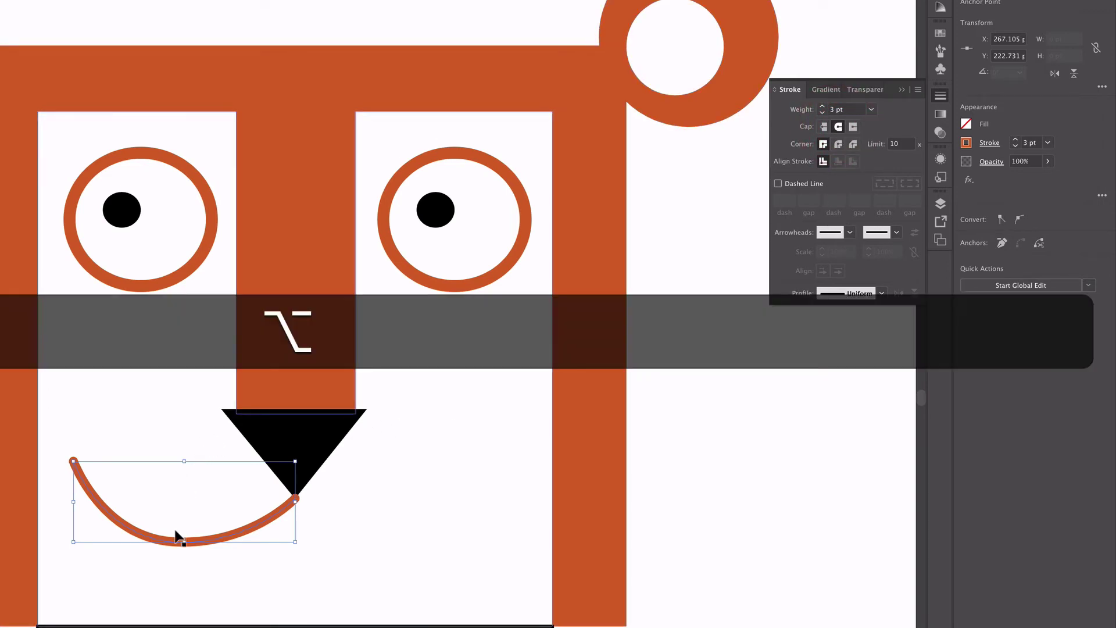
{"action": "left_click", "coordinate": [165, 543]}
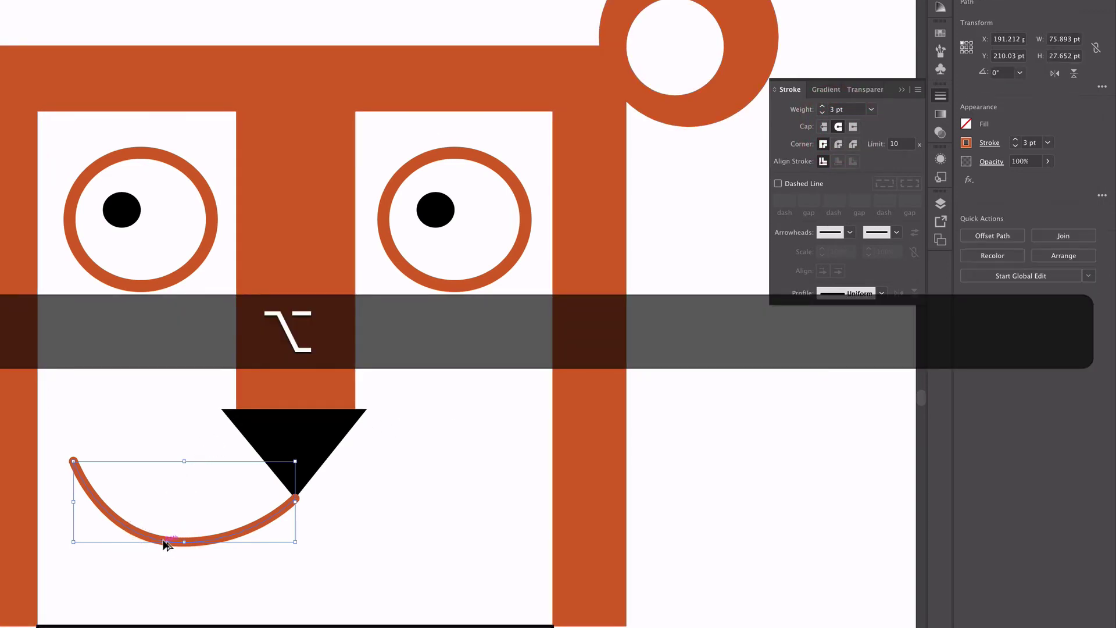
{"action": "left_click_drag", "start_coordinate": [165, 544], "coordinate": [401, 550]}
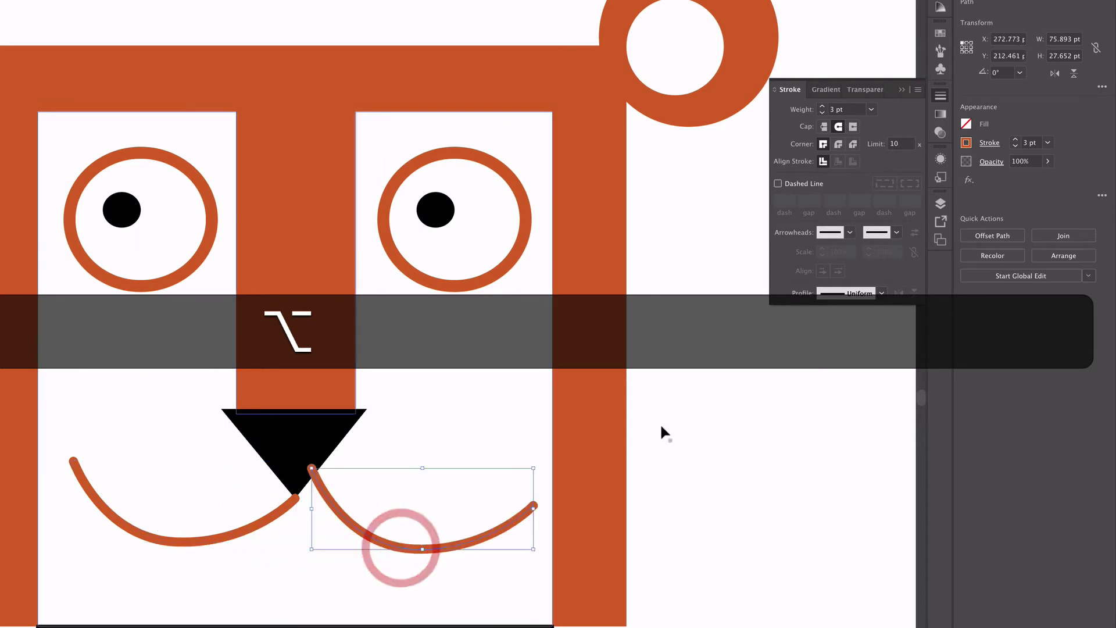
{"action": "left_click", "coordinate": [1054, 74]}
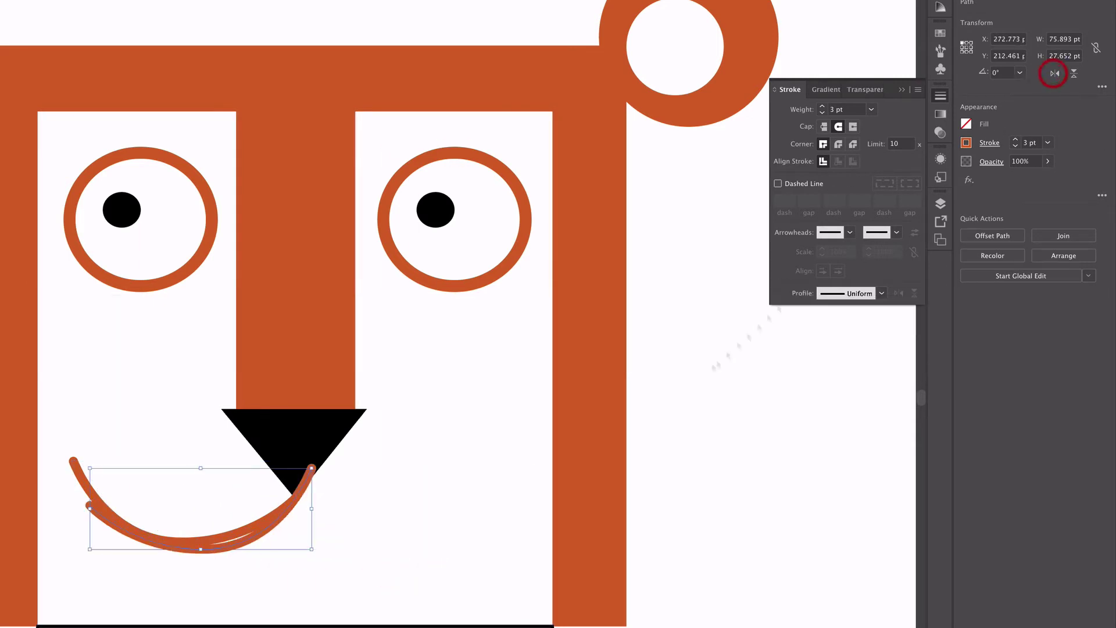
{"action": "left_click_drag", "start_coordinate": [242, 549], "coordinate": [449, 526]}
{"action": "key", "text": "super+z"}
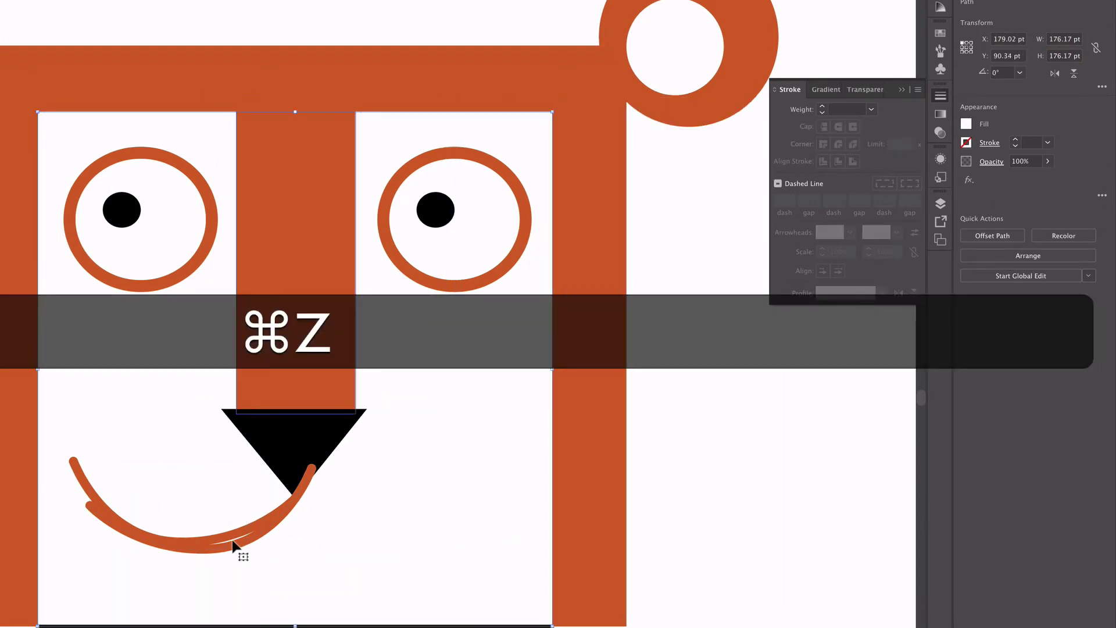
Move the mirrored mouth curve to the face's right side so it meets the original at the nose's lower tip
{"action": "left_click", "coordinate": [238, 545]}
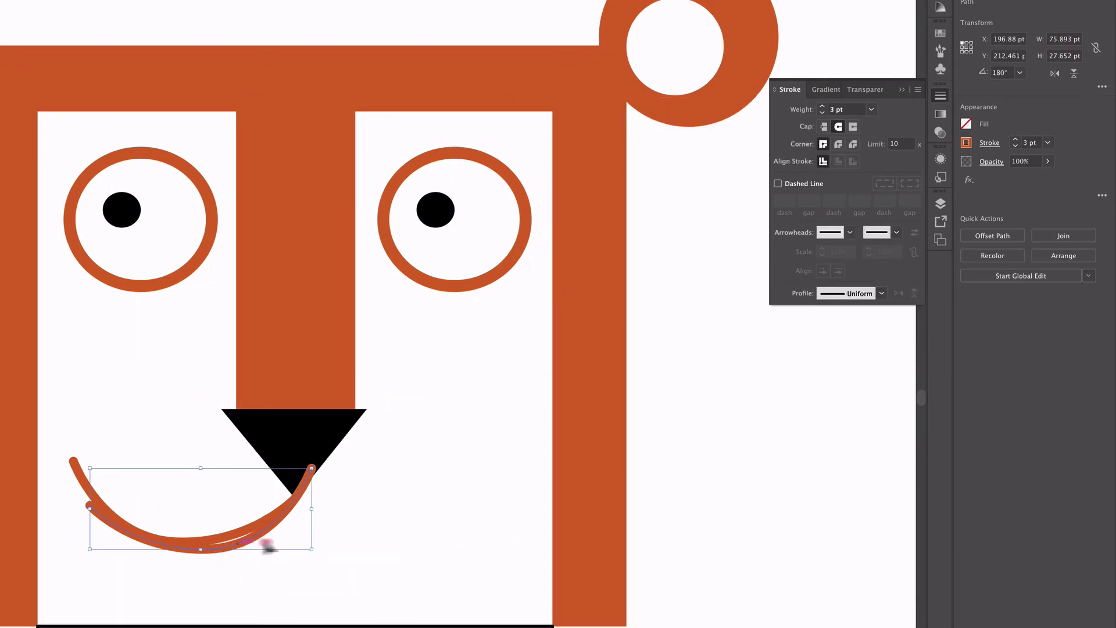
{"action": "left_click_drag", "start_coordinate": [268, 548], "coordinate": [443, 539]}
{"action": "left_click", "coordinate": [806, 420]}
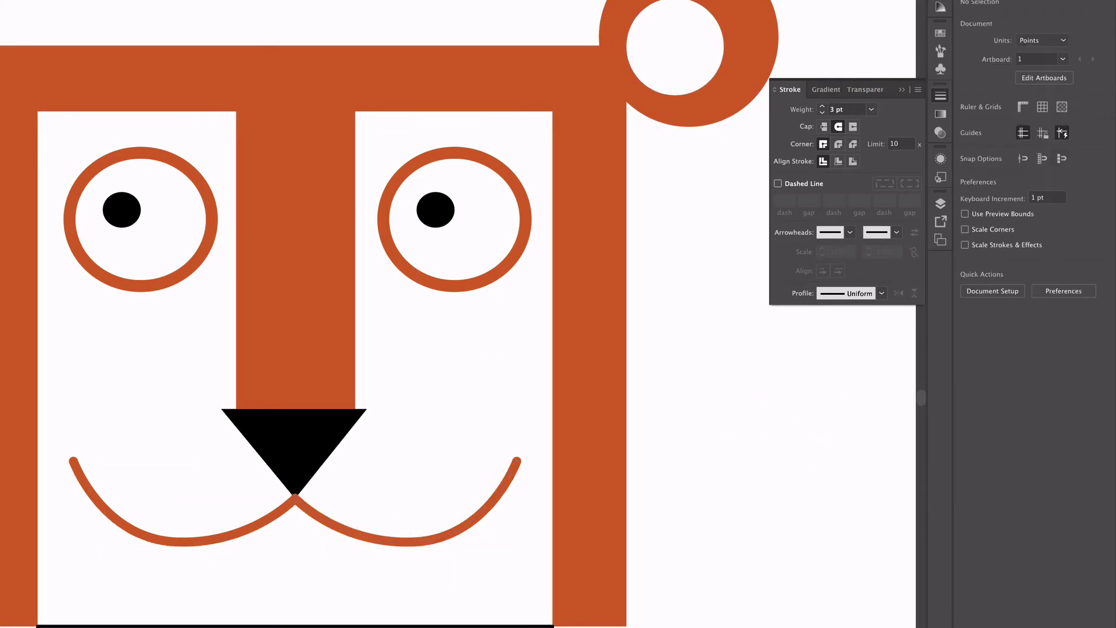
Draw three straight whisker lines fanning outward from the left side of the head with the Line Segment tool
{"action": "key", "text": "i"}
{"action": "key", "text": "backslash"}
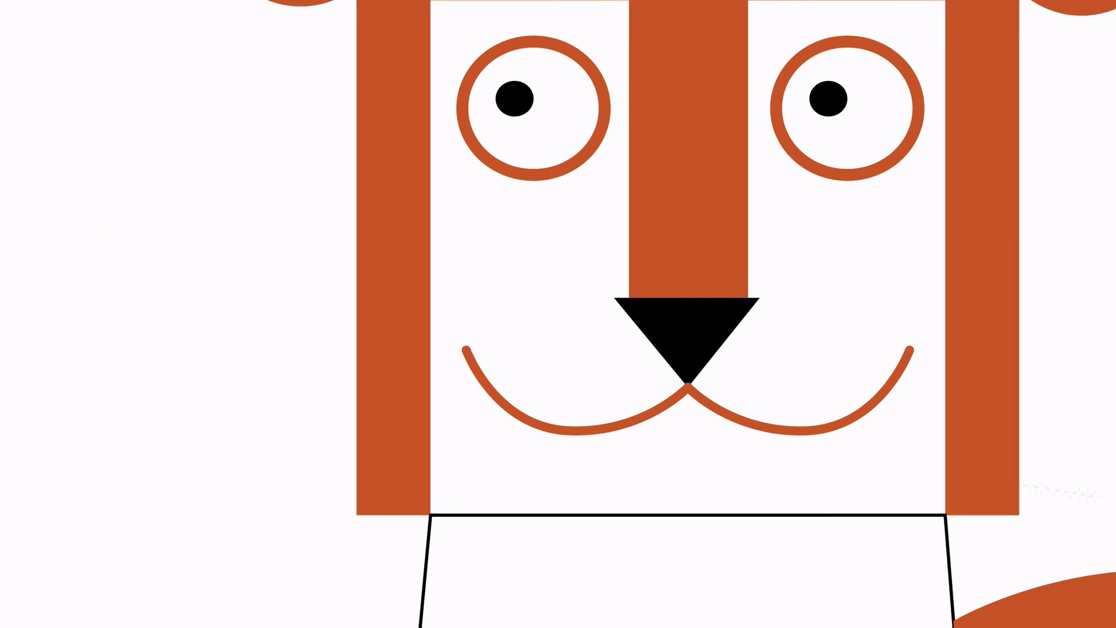
{"action": "left_click_drag", "start_coordinate": [367, 343], "coordinate": [44, 238]}
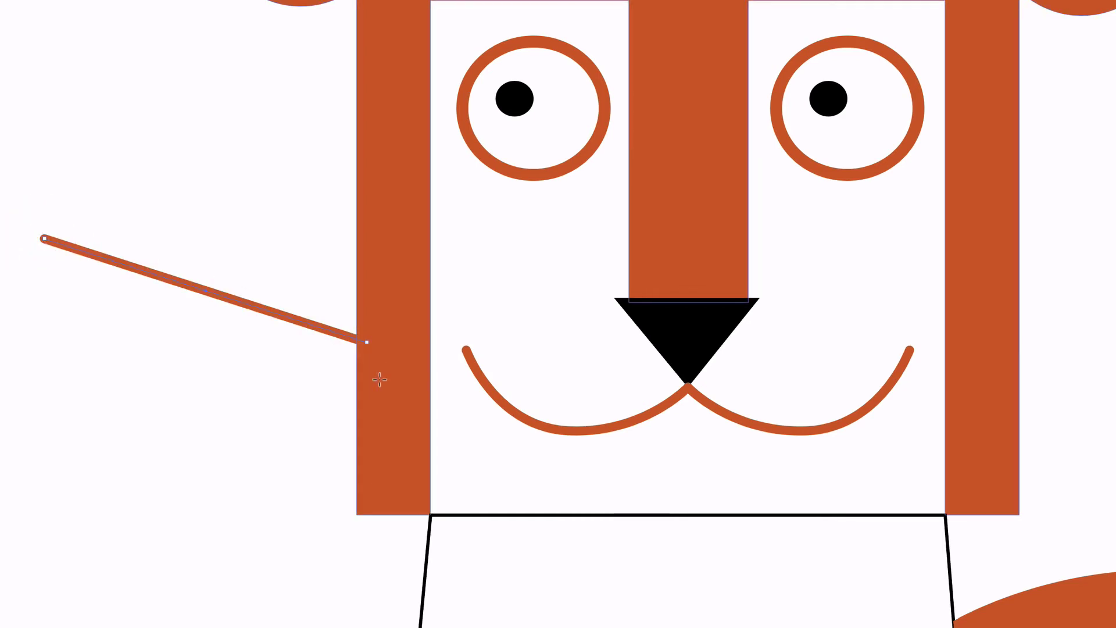
{"action": "left_click_drag", "start_coordinate": [379, 379], "coordinate": [59, 351]}
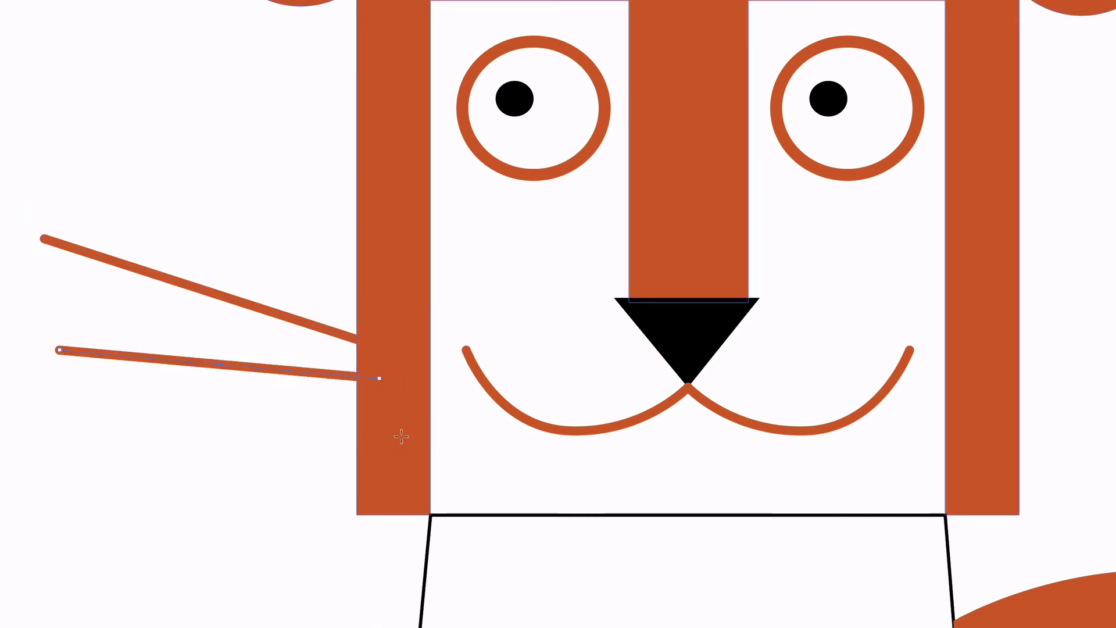
{"action": "left_click_drag", "start_coordinate": [398, 435], "coordinate": [90, 468]}
Draw three matching whisker lines fanning outward from the right side of the head
{"action": "left_click_drag", "start_coordinate": [998, 331], "coordinate": [1115, 258]}
{"action": "left_click_drag", "start_coordinate": [834, 376], "coordinate": [911, 365]}
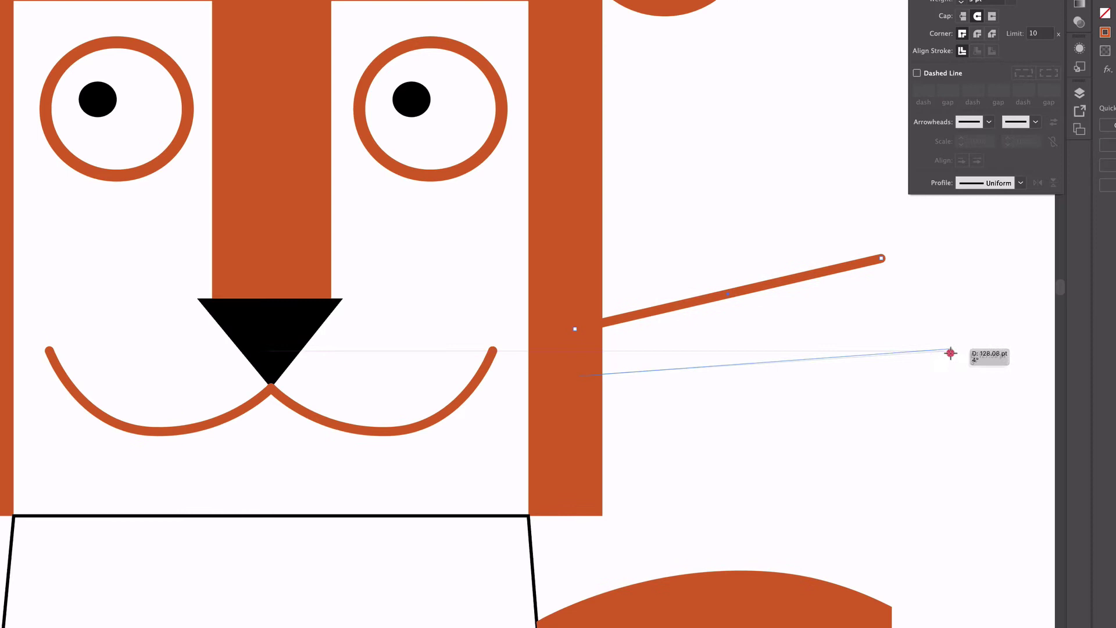
{"action": "mouse_move", "coordinate": [575, 430]}
{"action": "left_mouse_down"}
{"action": "mouse_move", "coordinate": [877, 455]}
{"action": "mouse_move", "coordinate": [861, 452]}
{"action": "left_mouse_up"}
Draw a tall, narrow rectangle in the middle of the forehead, from near the head's top edge to between the eyes
{"action": "key", "text": "super+minus"}
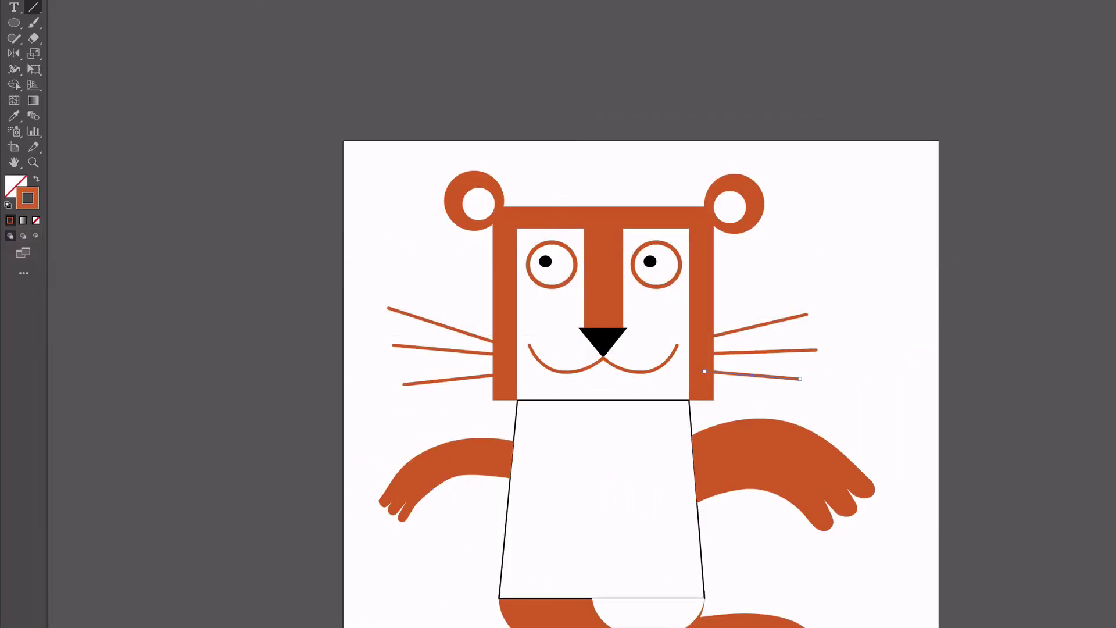
{"action": "left_click", "coordinate": [13, 24]}
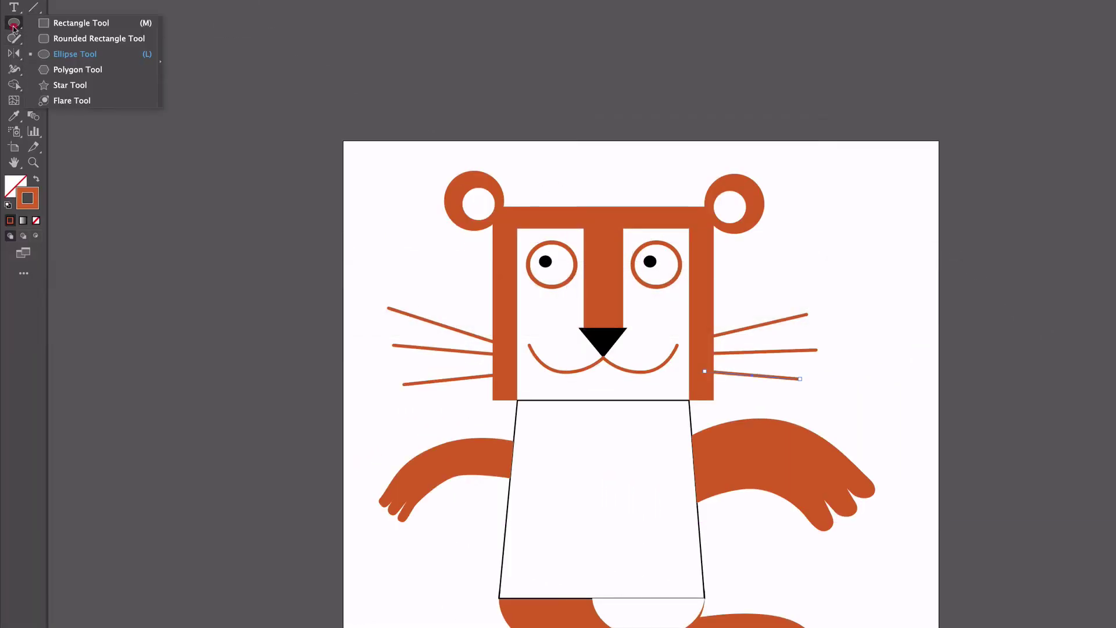
{"action": "left_click", "coordinate": [68, 23]}
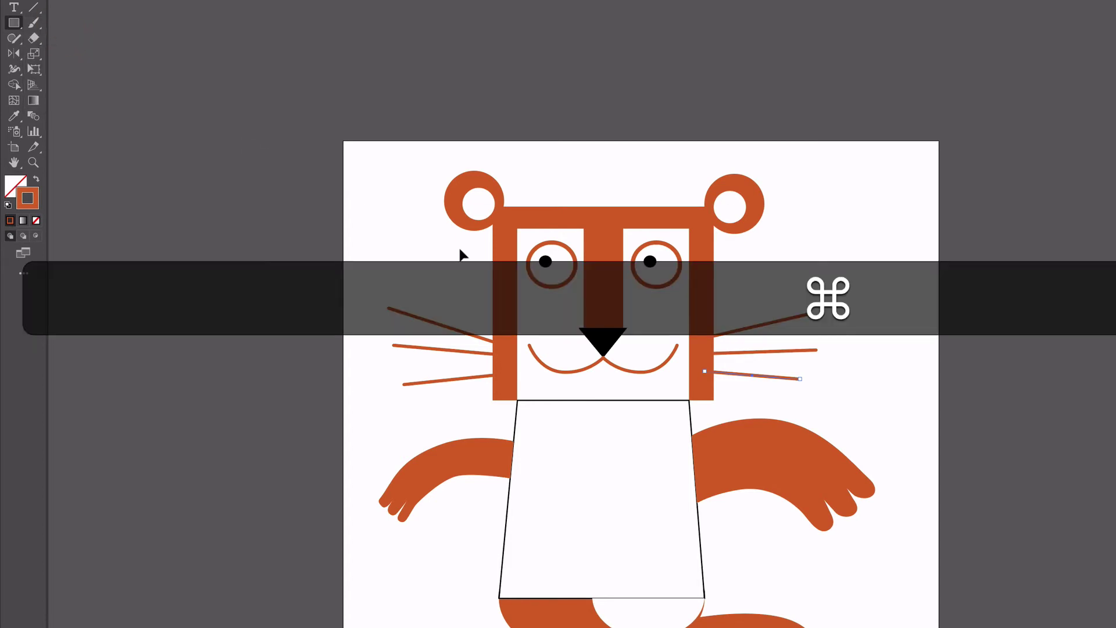
{"action": "key", "text": "super+equal"}
{"action": "key", "text": "super+equal"}
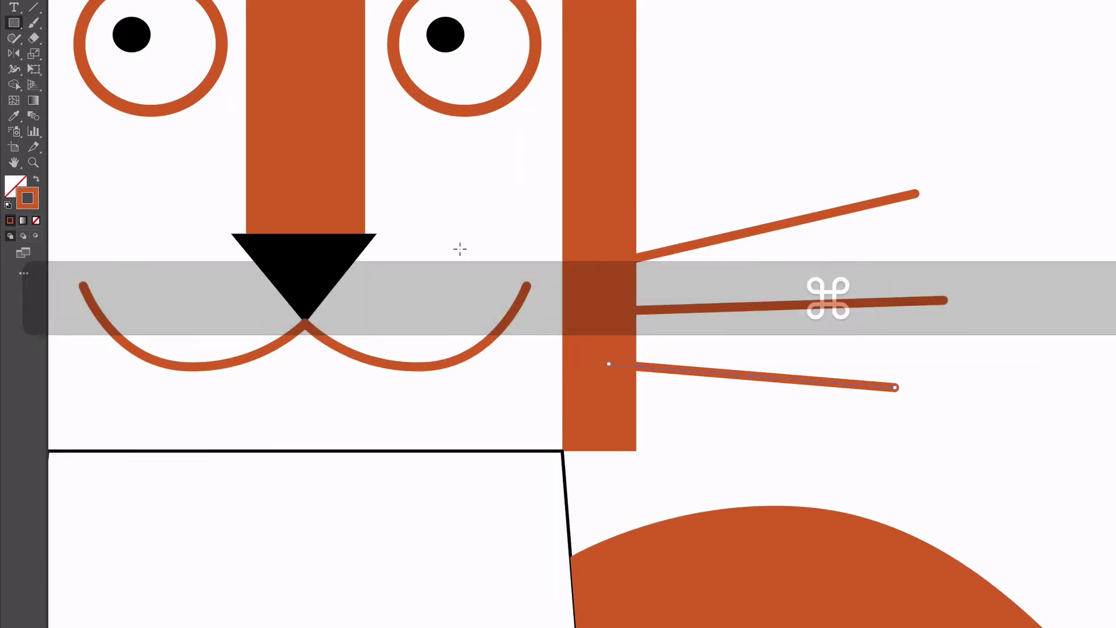
{"action": "key", "text": "h"}
{"action": "left_click_drag", "start_coordinate": [496, 199], "coordinate": [999, 438]}
{"action": "right_click", "coordinate": [984, 435]}
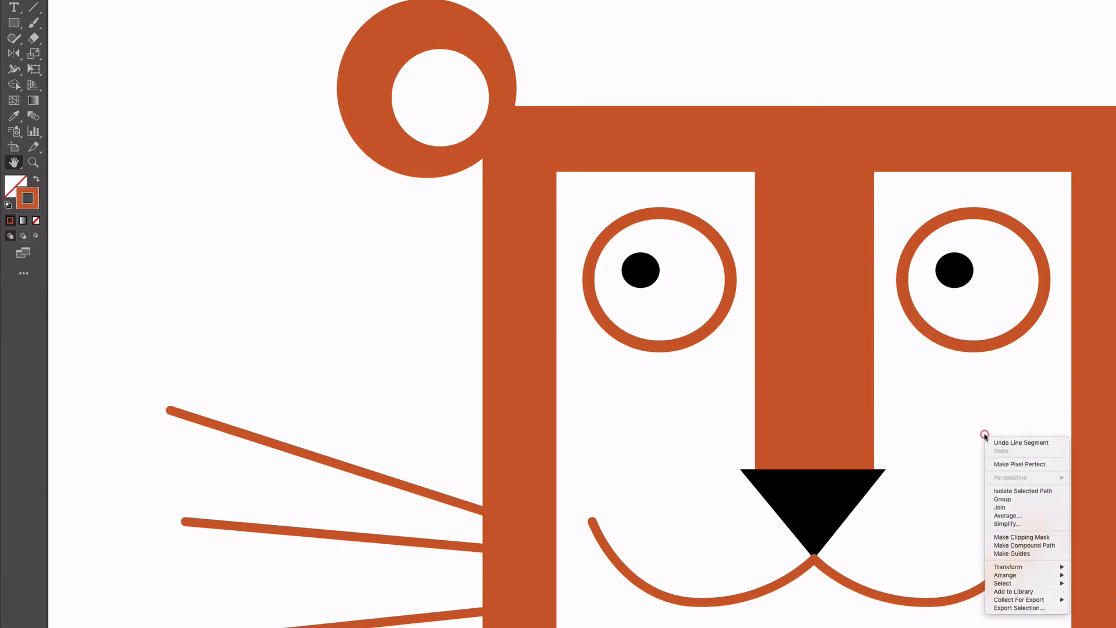
{"action": "left_click", "coordinate": [13, 27]}
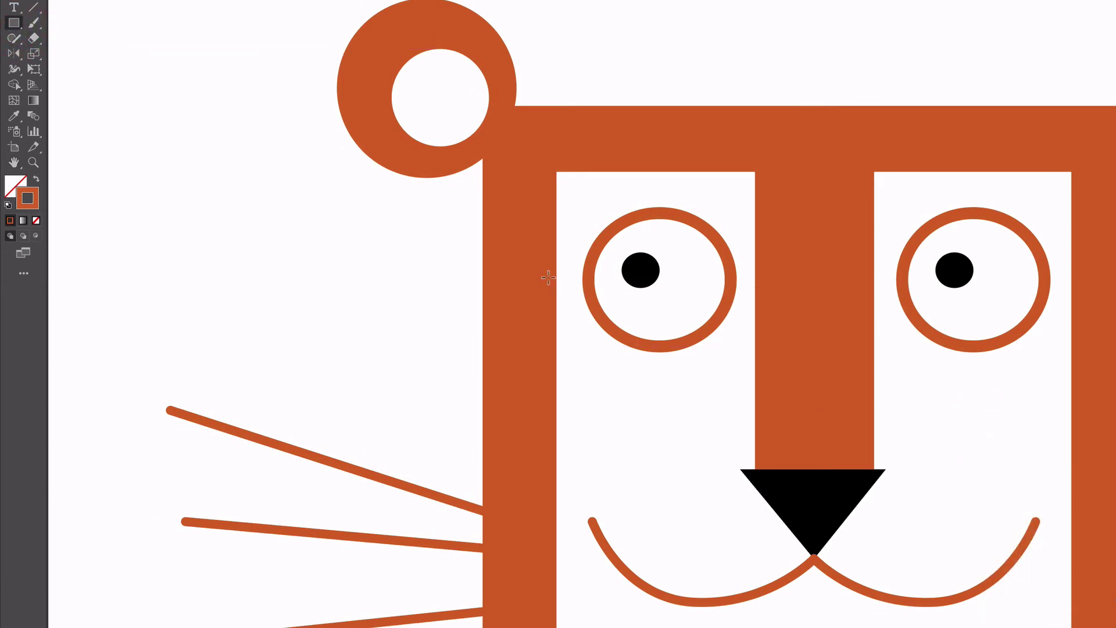
{"action": "left_click", "coordinate": [38, 180]}
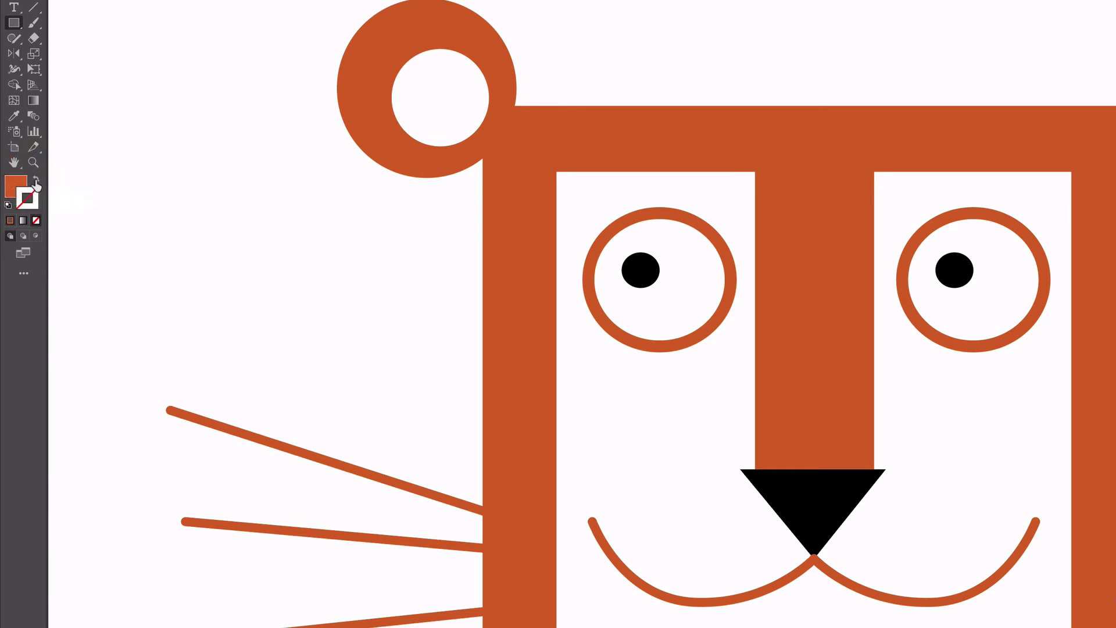
{"action": "left_click", "coordinate": [36, 182]}
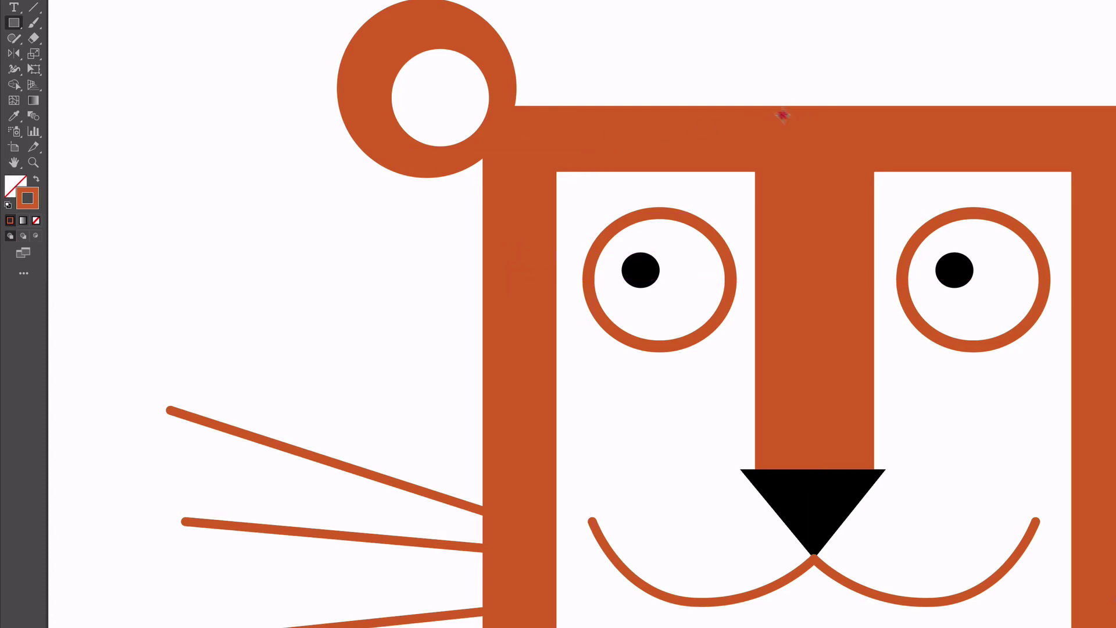
{"action": "left_click_drag", "start_coordinate": [779, 113], "coordinate": [843, 259]}
Give the forehead rectangle a black fill and no stroke
{"action": "left_click", "coordinate": [35, 180]}
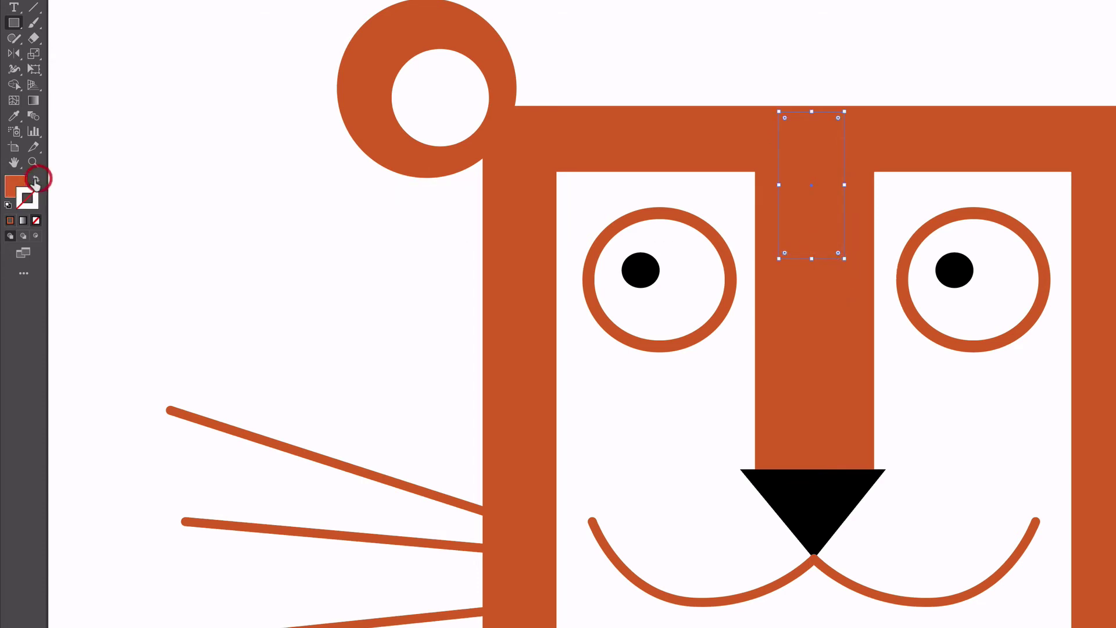
{"action": "left_click", "coordinate": [8, 205]}
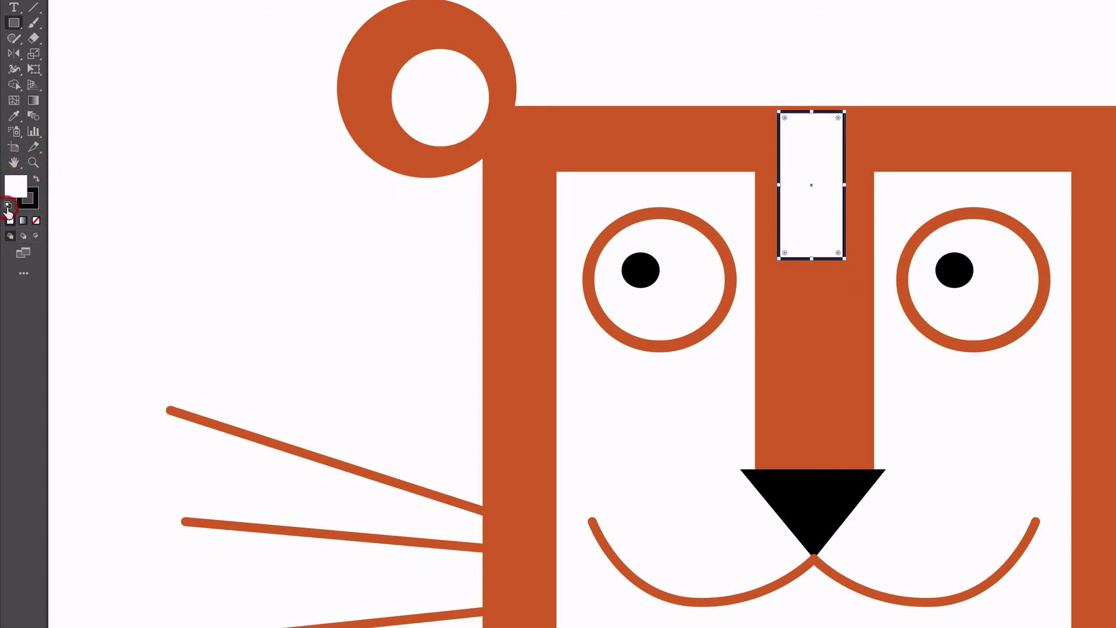
{"action": "left_click", "coordinate": [35, 180]}
{"action": "left_click", "coordinate": [27, 199]}
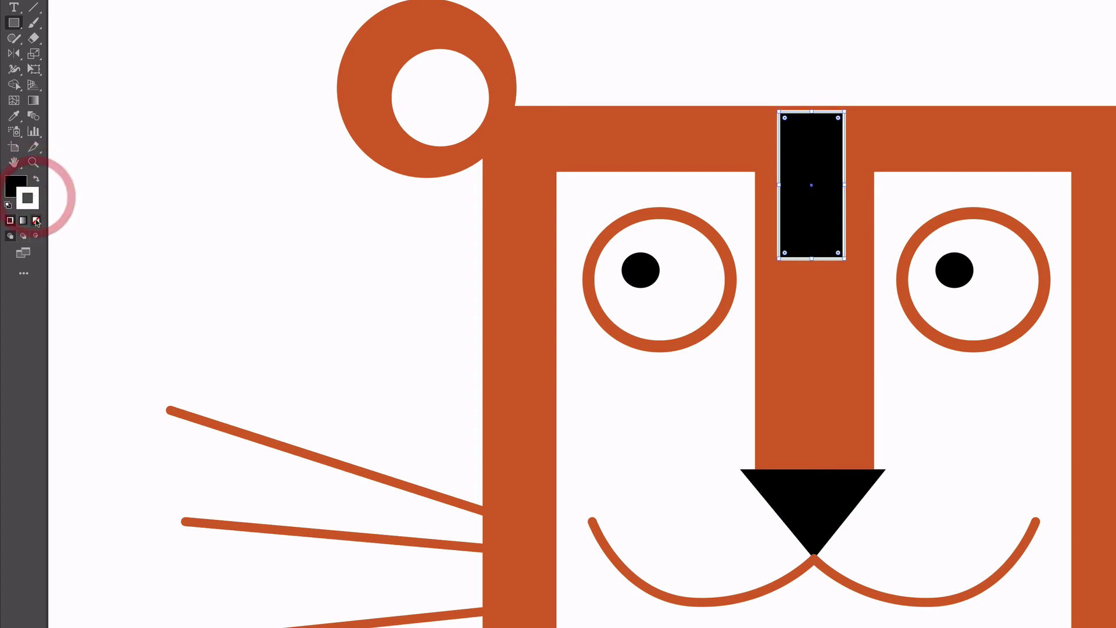
{"action": "left_click", "coordinate": [36, 220]}
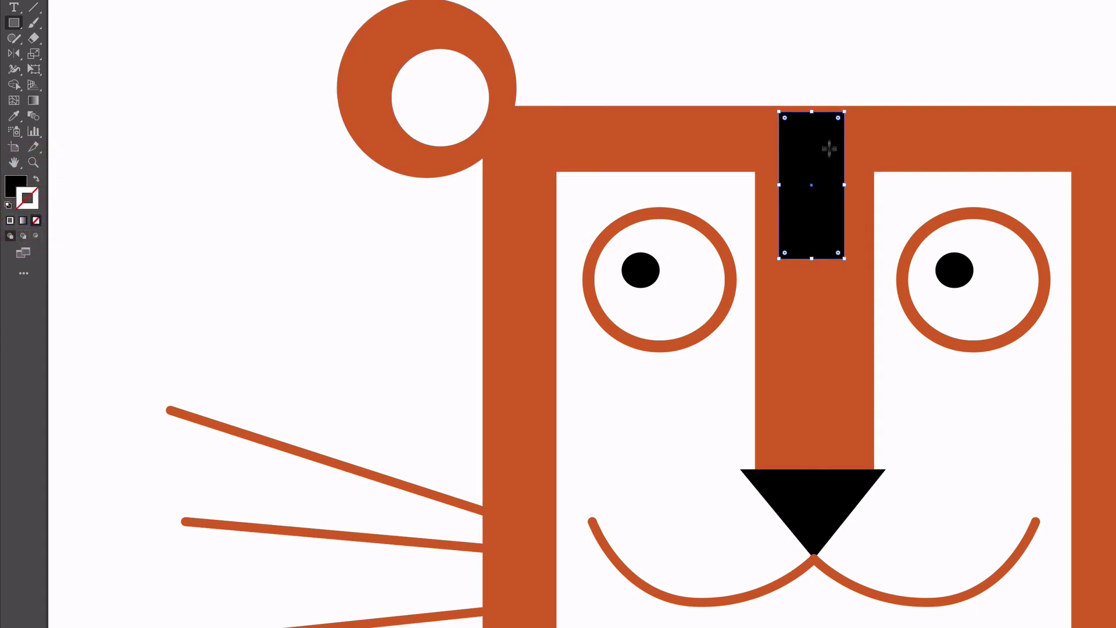
Duplicate the black forehead stripe toward the left ear and shrink the copy into a small square
{"action": "key", "text": "alt"}
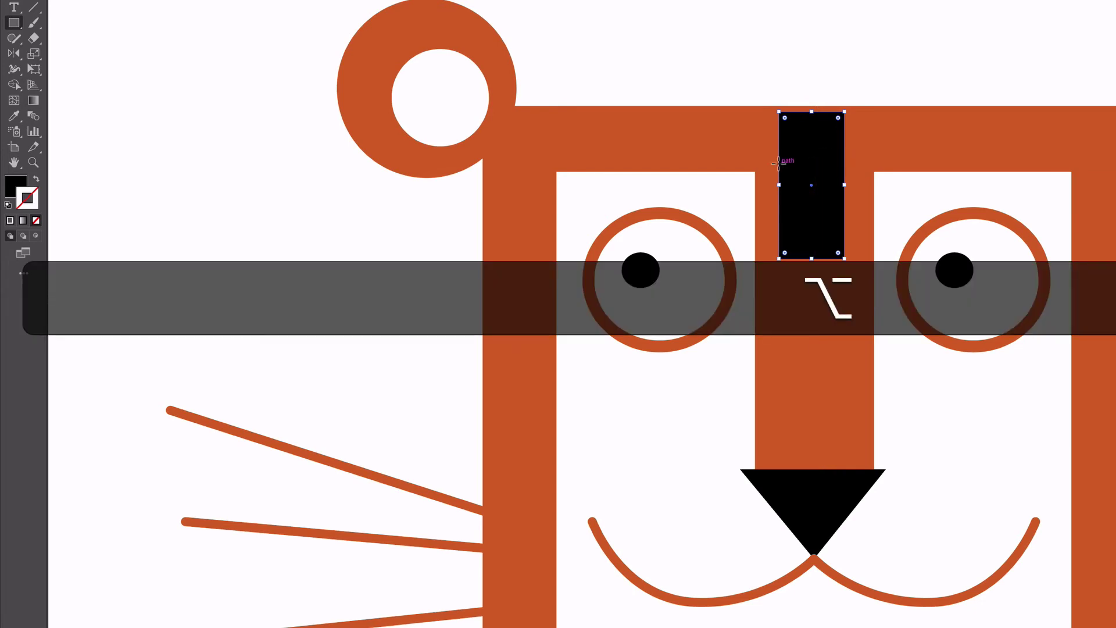
{"action": "key", "text": "v"}
{"action": "left_click_drag", "start_coordinate": [822, 177], "coordinate": [685, 171]}
{"action": "left_click_drag", "start_coordinate": [708, 256], "coordinate": [709, 137]}
Raise the centre stripe to the head's top edge and copy the small square toward the right ear and the head's right side
{"action": "left_click_drag", "start_coordinate": [803, 147], "coordinate": [800, 143]}
{"action": "key", "text": "alt"}
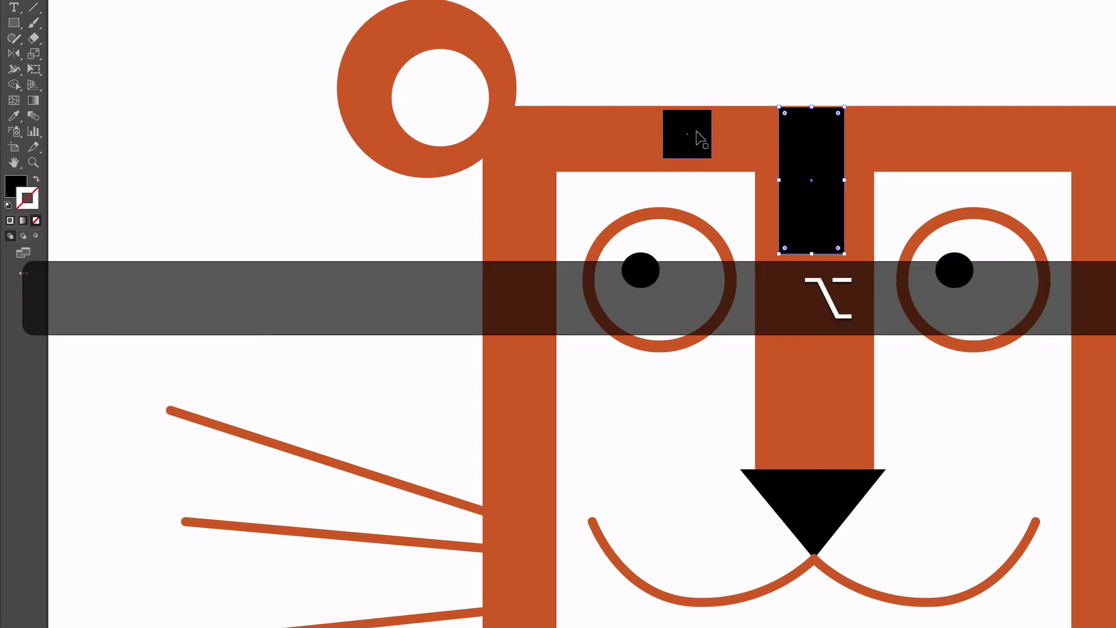
{"action": "left_click_drag", "start_coordinate": [697, 132], "coordinate": [1115, 245]}
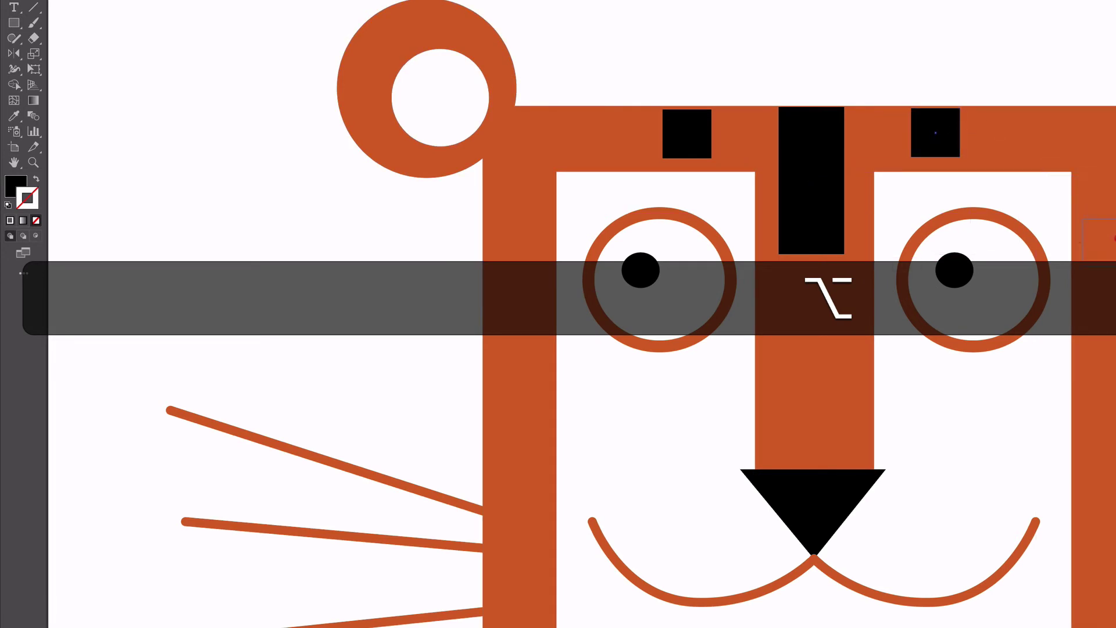
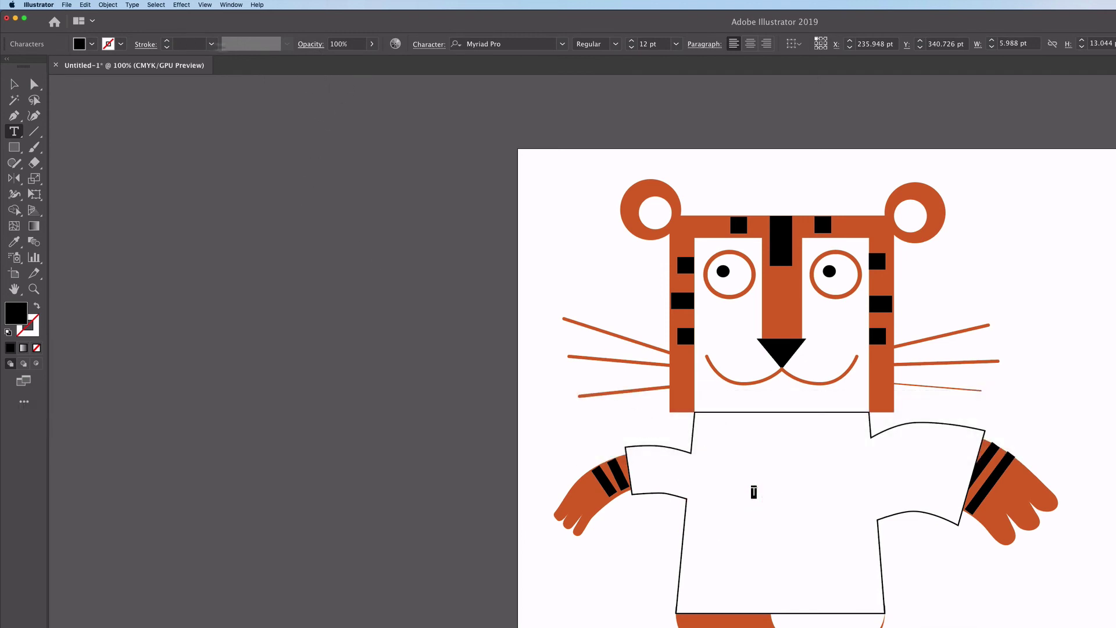
Set the letter T on the shirt in Rockwell at 72 pt
{"action": "left_click", "coordinate": [555, 44]}
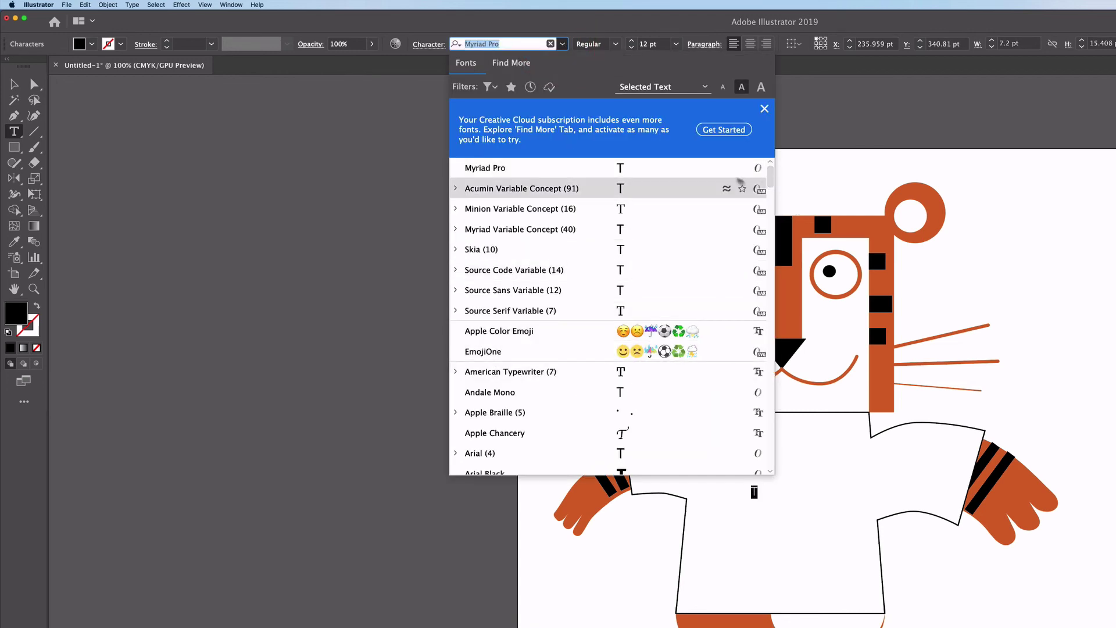
{"action": "left_click_drag", "start_coordinate": [770, 180], "coordinate": [765, 297]}
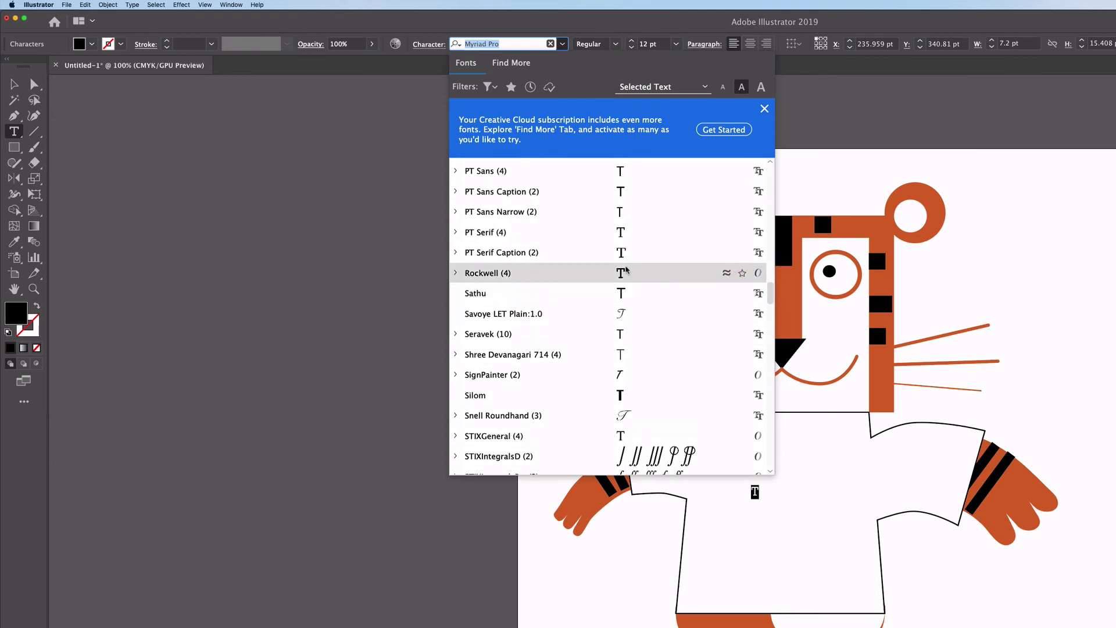
{"action": "left_click", "coordinate": [626, 272]}
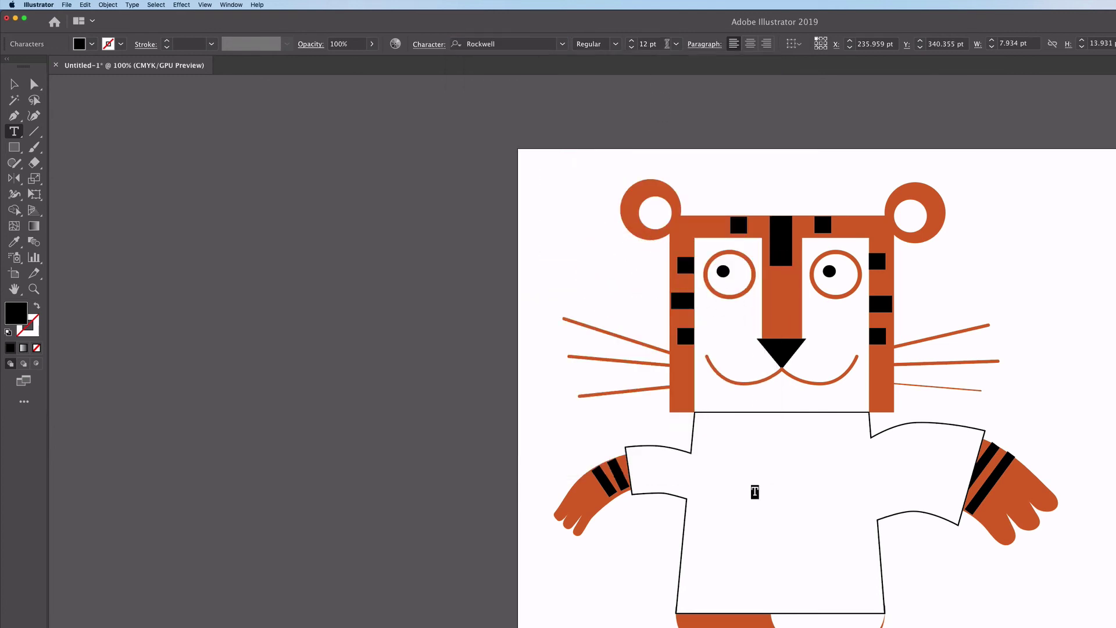
{"action": "left_click", "coordinate": [676, 44]}
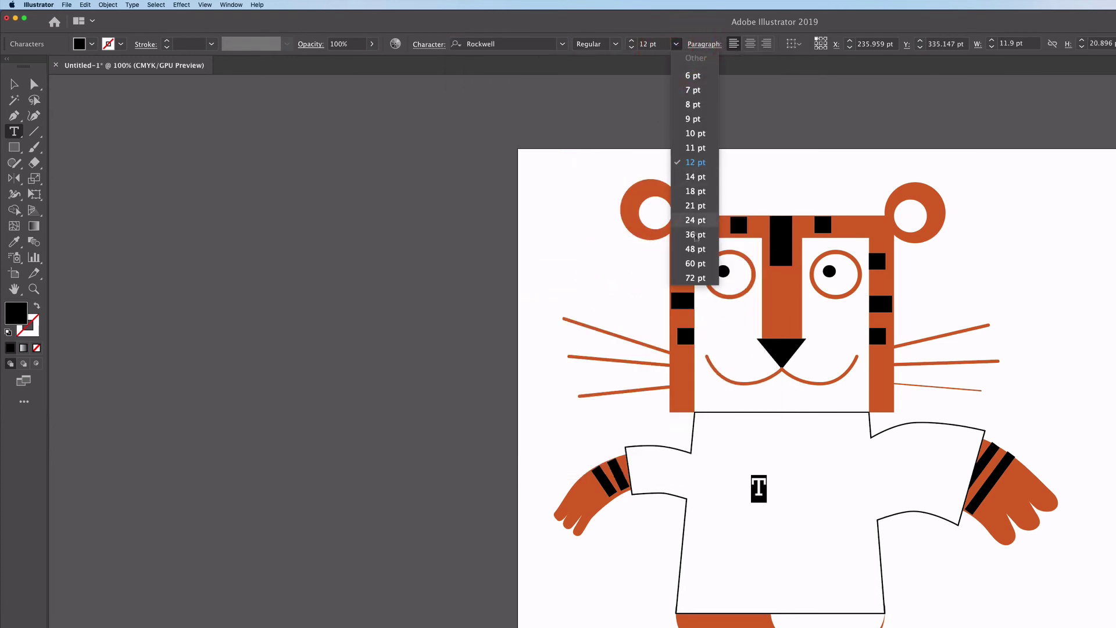
{"action": "left_click", "coordinate": [695, 278]}
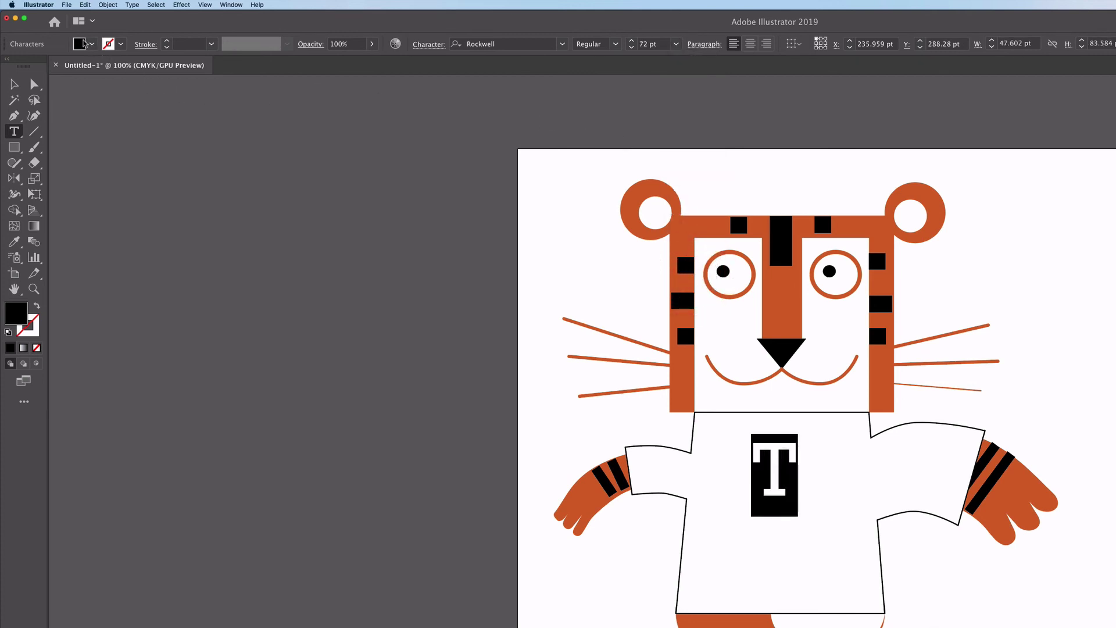
{"action": "left_click", "coordinate": [80, 45]}
{"action": "left_click", "coordinate": [80, 45]}
{"action": "left_click", "coordinate": [80, 44]}
{"action": "left_click", "coordinate": [81, 45]}
{"action": "left_click", "coordinate": [92, 45]}
{"action": "left_click", "coordinate": [92, 46]}
{"action": "double_click", "coordinate": [17, 318]}
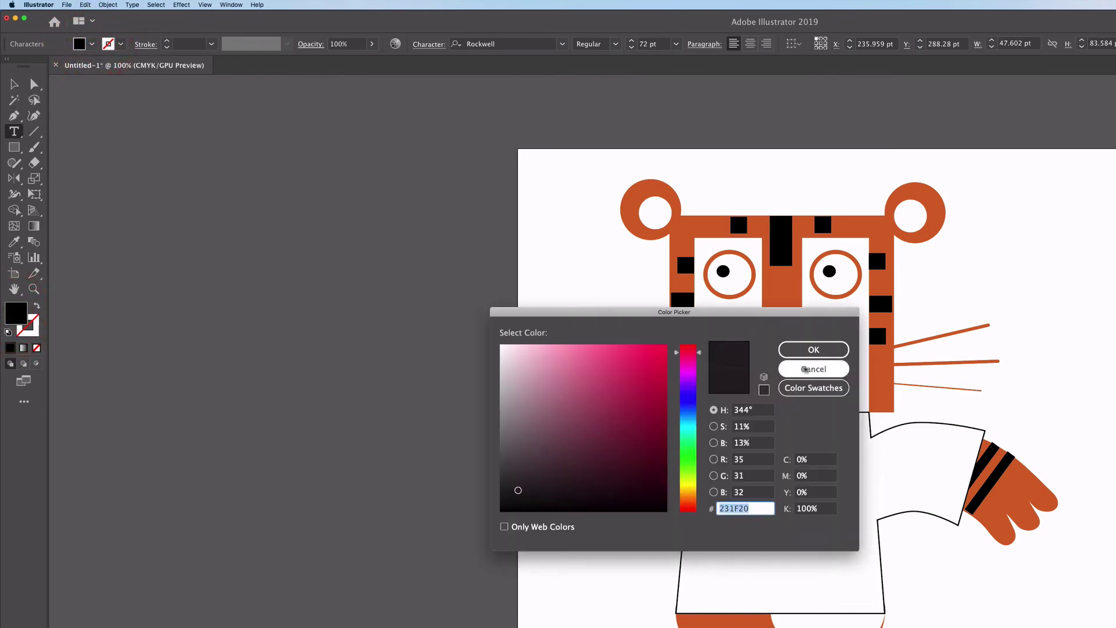
{"action": "left_click", "coordinate": [808, 369]}
Fill the letter T with the orange sampled from the tiger's head
{"action": "left_click", "coordinate": [14, 241]}
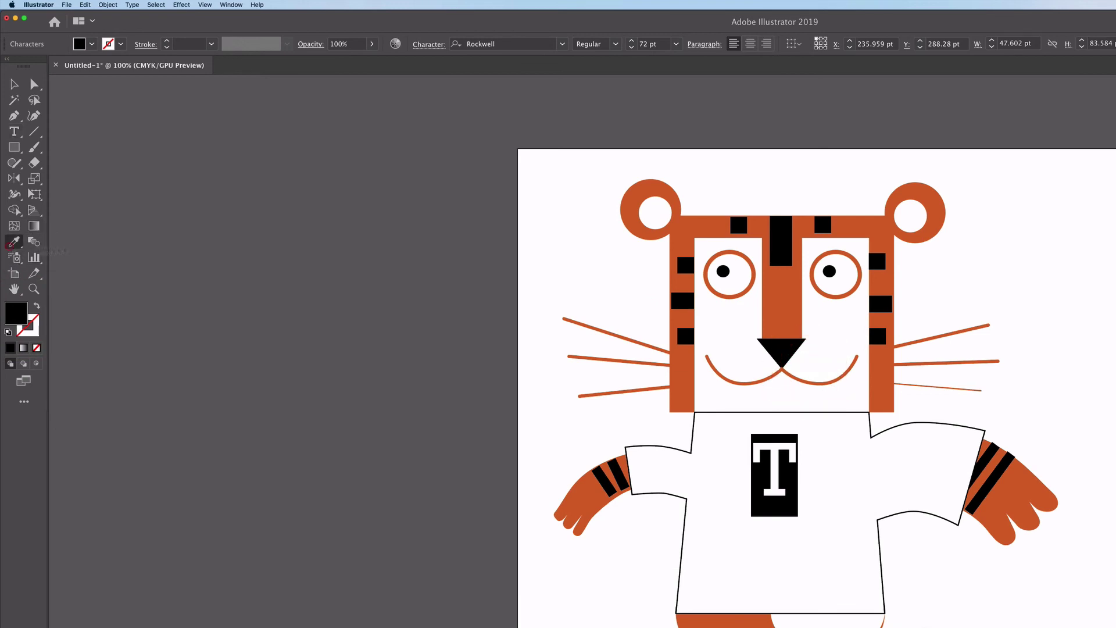
{"action": "left_click", "coordinate": [683, 234]}
Enlarge the letter T to about 122 pt and centre it on the shirt's chest
{"action": "left_click", "coordinate": [14, 85]}
{"action": "mouse_move", "coordinate": [773, 462]}
{"action": "left_mouse_down"}
{"action": "mouse_move", "coordinate": [775, 487]}
{"action": "mouse_move", "coordinate": [752, 465]}
{"action": "left_mouse_up"}
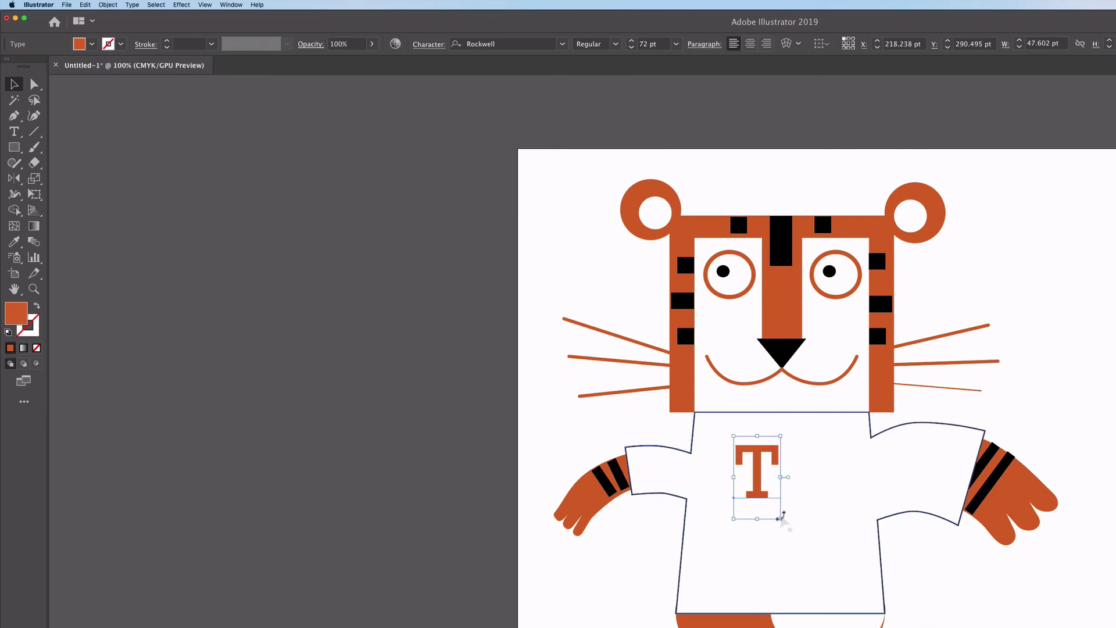
{"action": "mouse_move", "coordinate": [781, 521]}
{"action": "left_mouse_down"}
{"action": "mouse_move", "coordinate": [850, 592]}
{"action": "mouse_move", "coordinate": [786, 530]}
{"action": "left_mouse_up"}
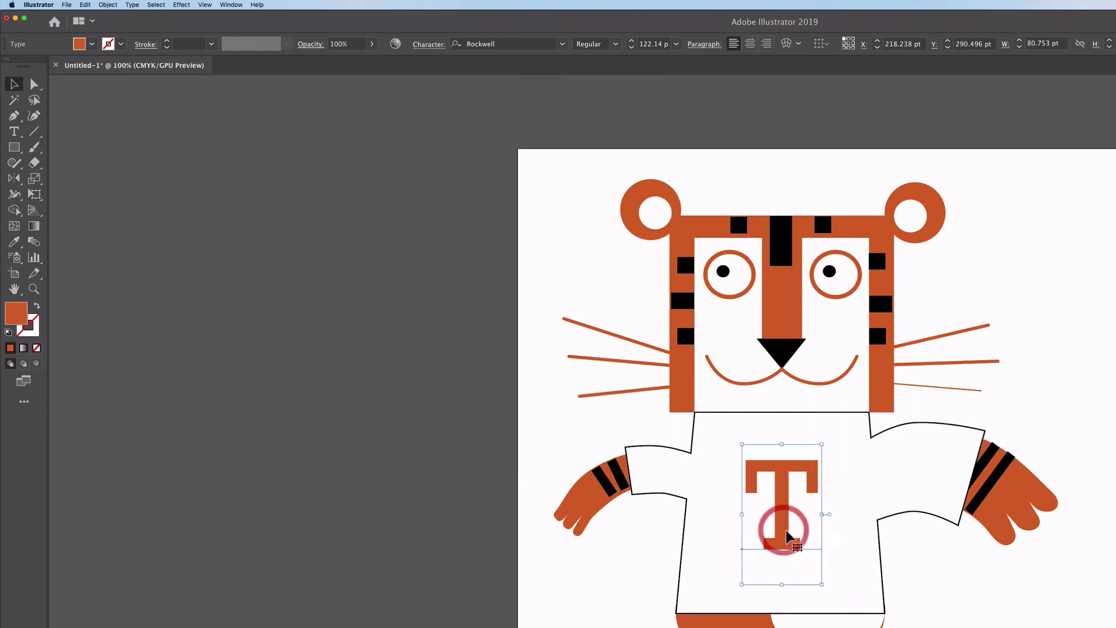
{"action": "left_click", "coordinate": [948, 581]}
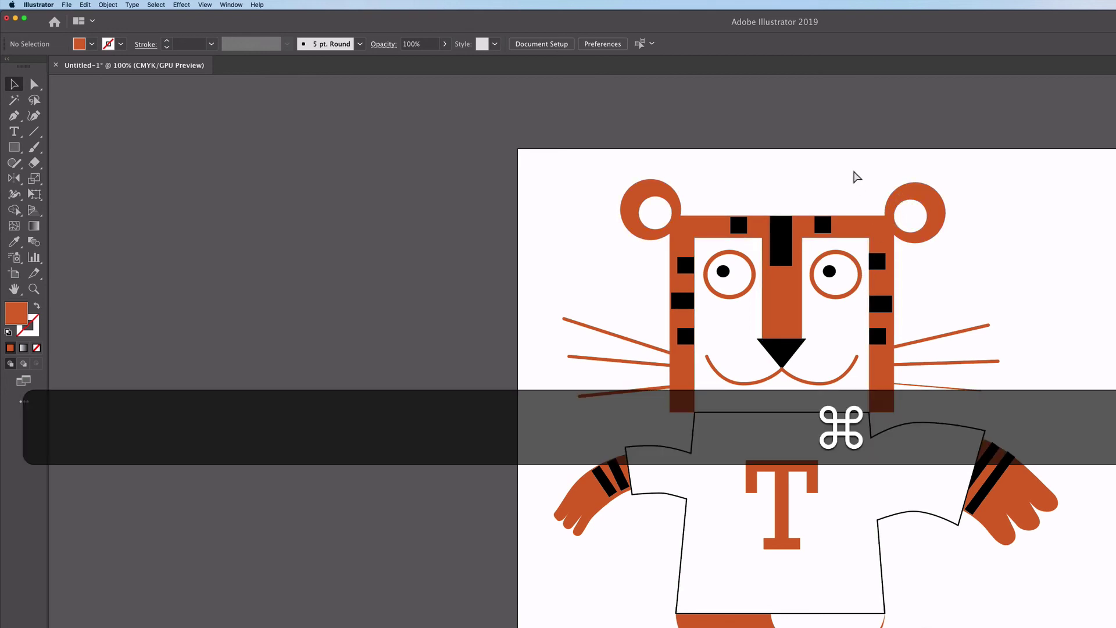
Draw a closed four-sided stripe about 13 by 17 pt across the upper left of the right ear's ring with the Pen tool
{"action": "key", "text": "super+equal"}
{"action": "key", "text": "super+equal"}
{"action": "key", "text": "super+equal"}
{"action": "left_click_drag", "start_coordinate": [934, 227], "coordinate": [877, 627]}
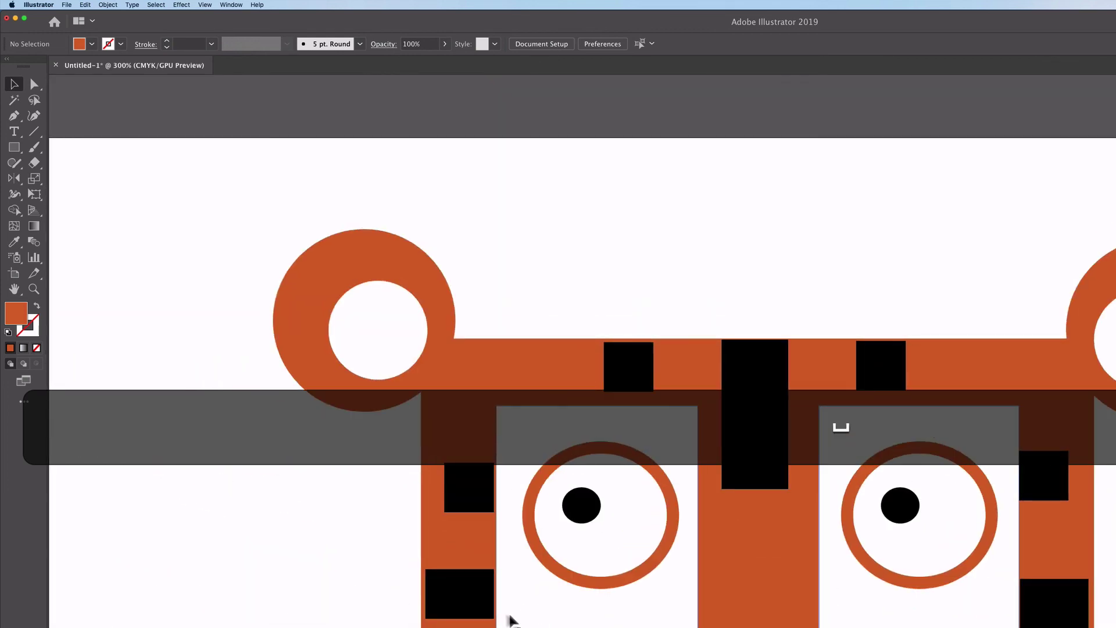
{"action": "key", "text": "p"}
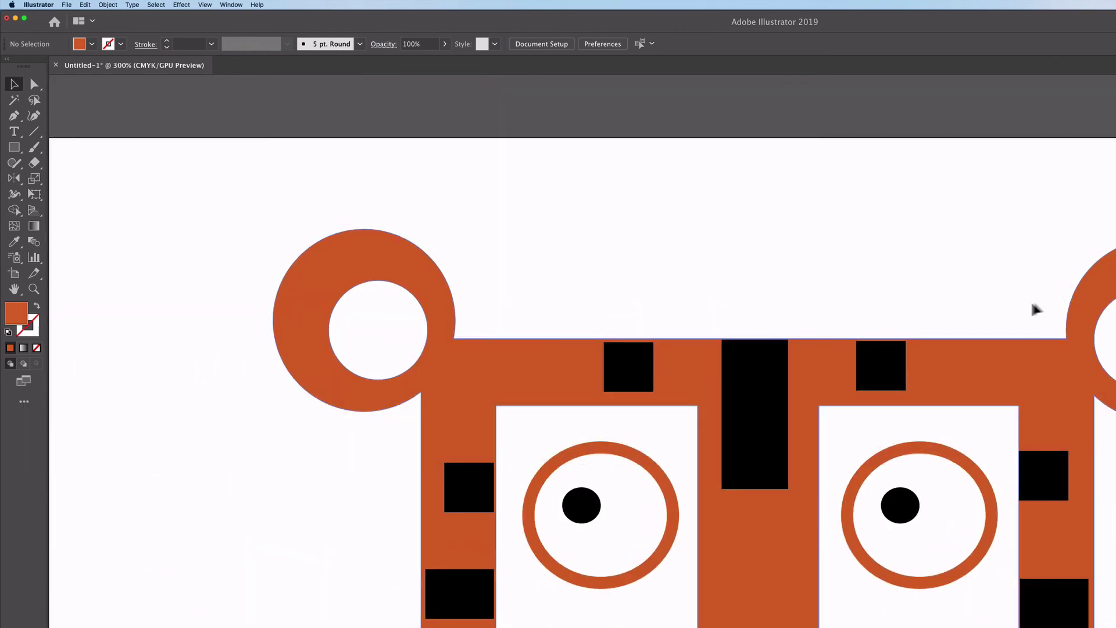
{"action": "key", "text": "p"}
{"action": "left_click", "coordinate": [1022, 284]}
{"action": "key", "text": "p"}
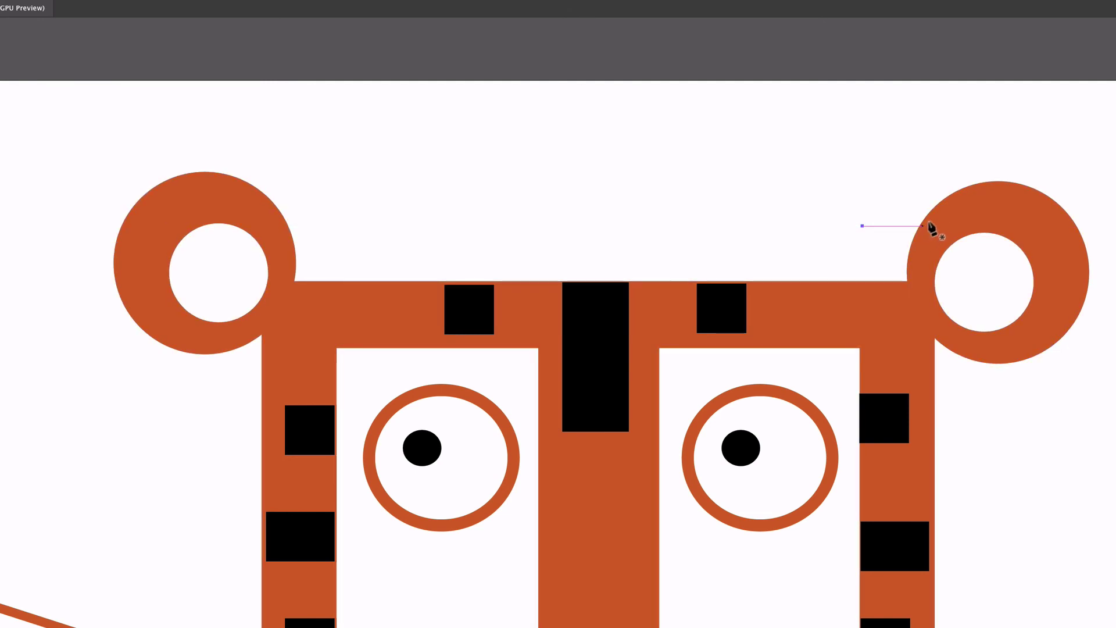
{"action": "left_click", "coordinate": [944, 199]}
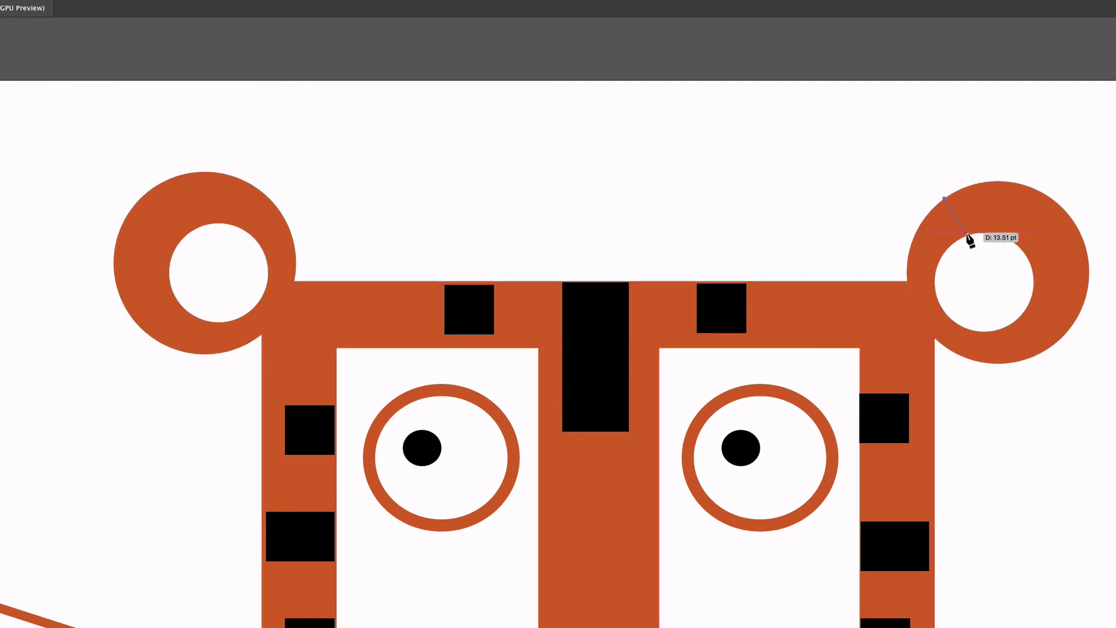
{"action": "left_click", "coordinate": [969, 233]}
{"action": "left_click", "coordinate": [945, 250]}
{"action": "left_click", "coordinate": [930, 211]}
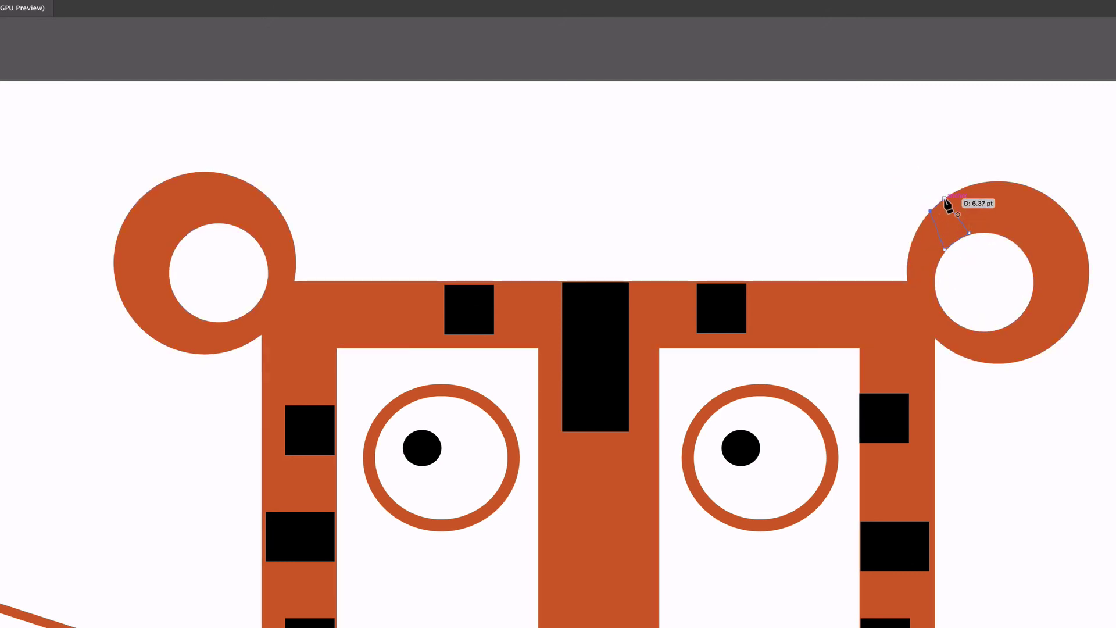
{"action": "left_click", "coordinate": [944, 198]}
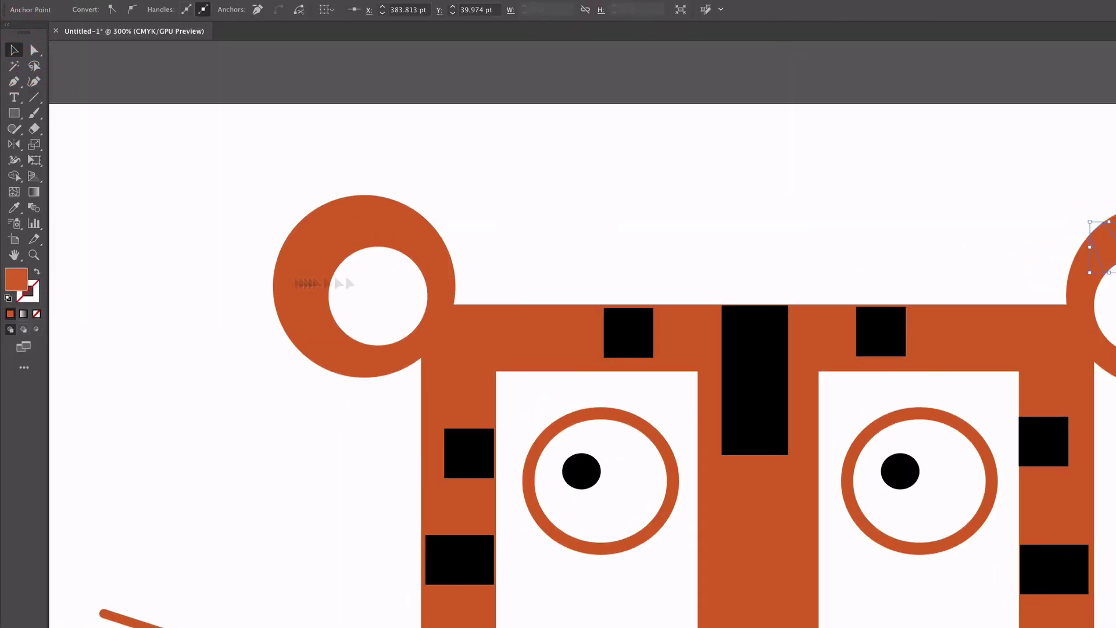
Give the new ear stripe a black fill and no stroke
{"action": "left_click", "coordinate": [9, 299]}
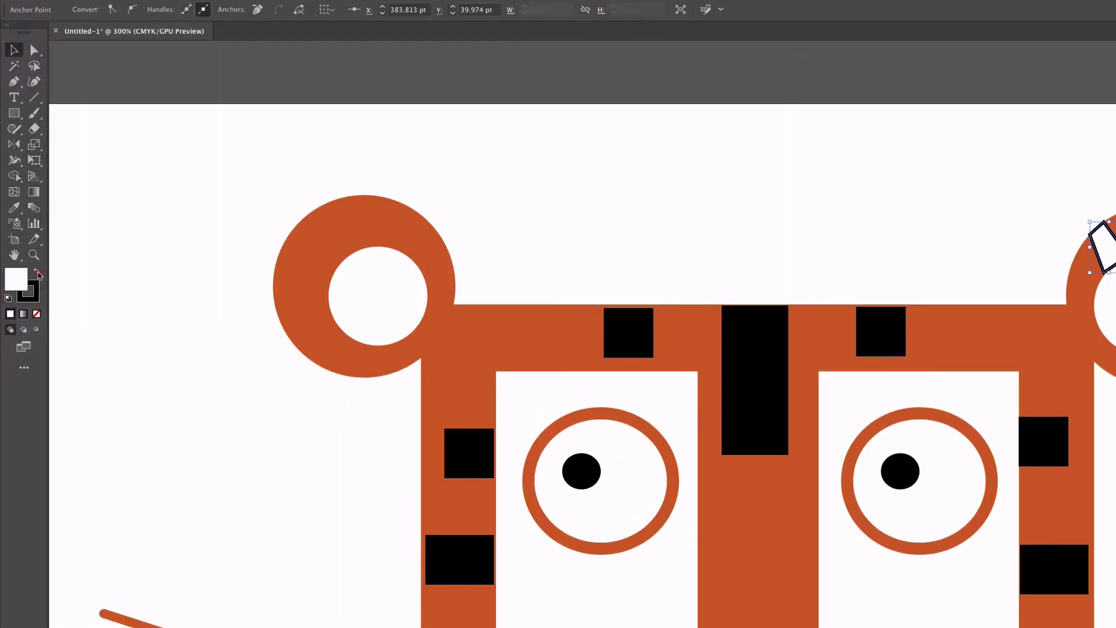
{"action": "left_click", "coordinate": [37, 272]}
{"action": "left_click", "coordinate": [37, 295]}
{"action": "left_click", "coordinate": [37, 313]}
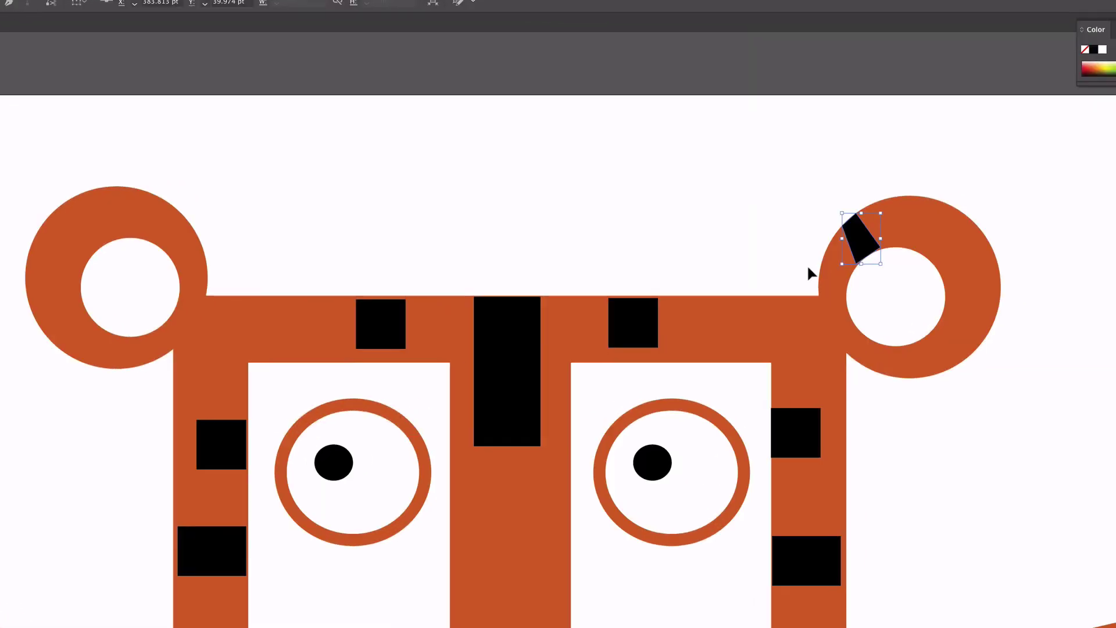
Copy the ear stripe toward the ear's top and reshape its corners into a narrow upright wedge between the ring's edges
{"action": "key", "text": "alt"}
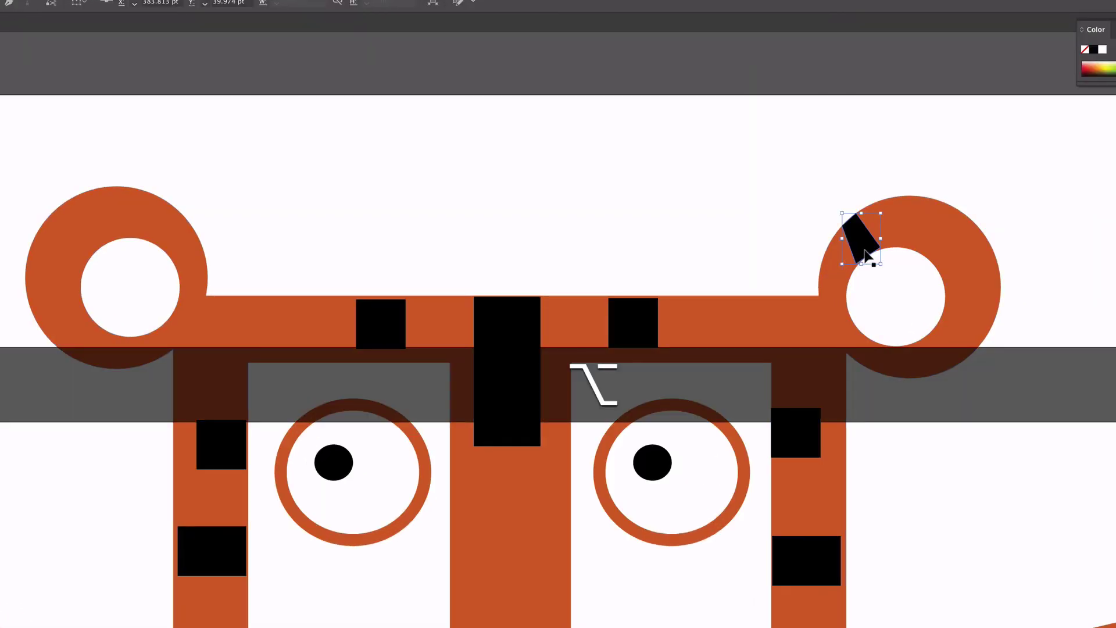
{"action": "left_click_drag", "start_coordinate": [861, 241], "coordinate": [917, 235]}
{"action": "key", "text": "a"}
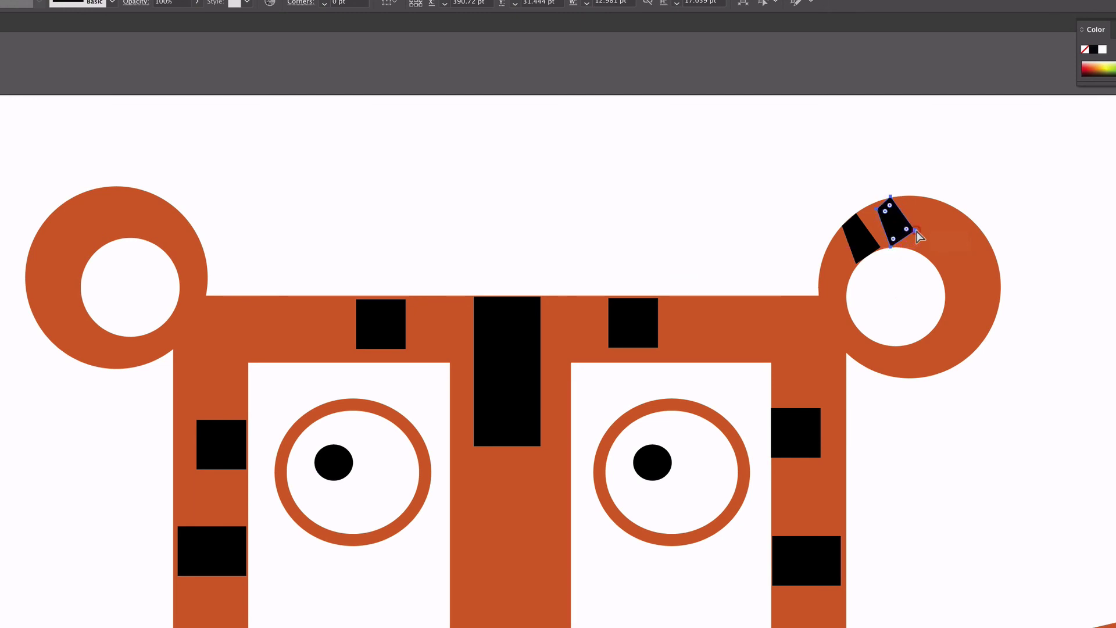
{"action": "key", "text": "super+equal"}
{"action": "key", "text": "super+equal"}
{"action": "key", "text": "super+equal"}
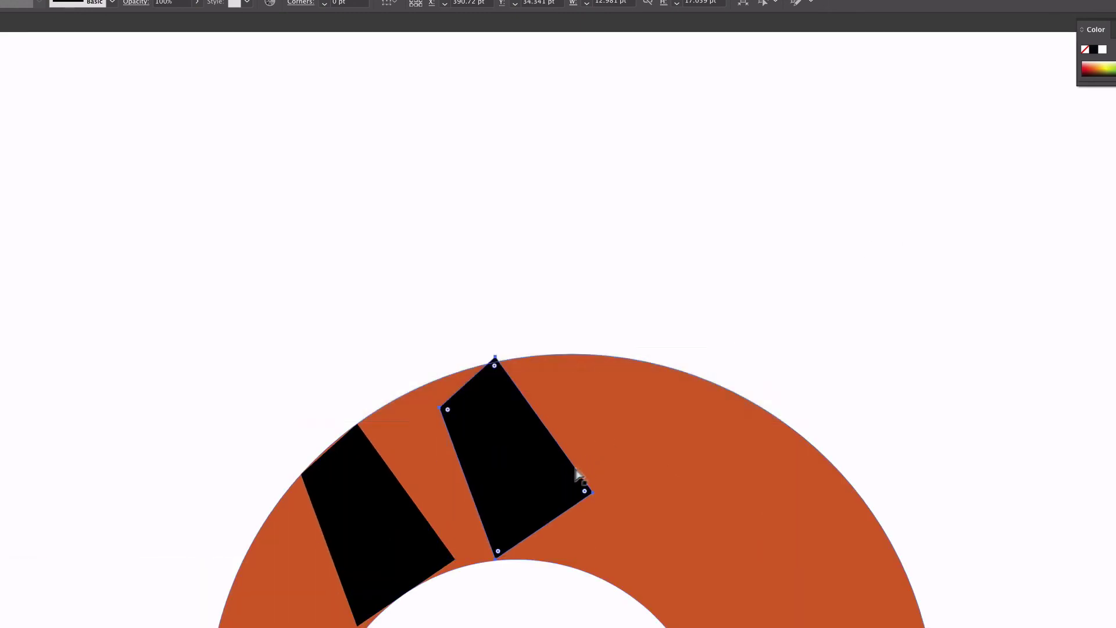
{"action": "left_click_drag", "start_coordinate": [593, 493], "coordinate": [586, 558]}
{"action": "left_click_drag", "start_coordinate": [497, 358], "coordinate": [571, 364]}
{"action": "left_click_drag", "start_coordinate": [442, 410], "coordinate": [534, 362]}
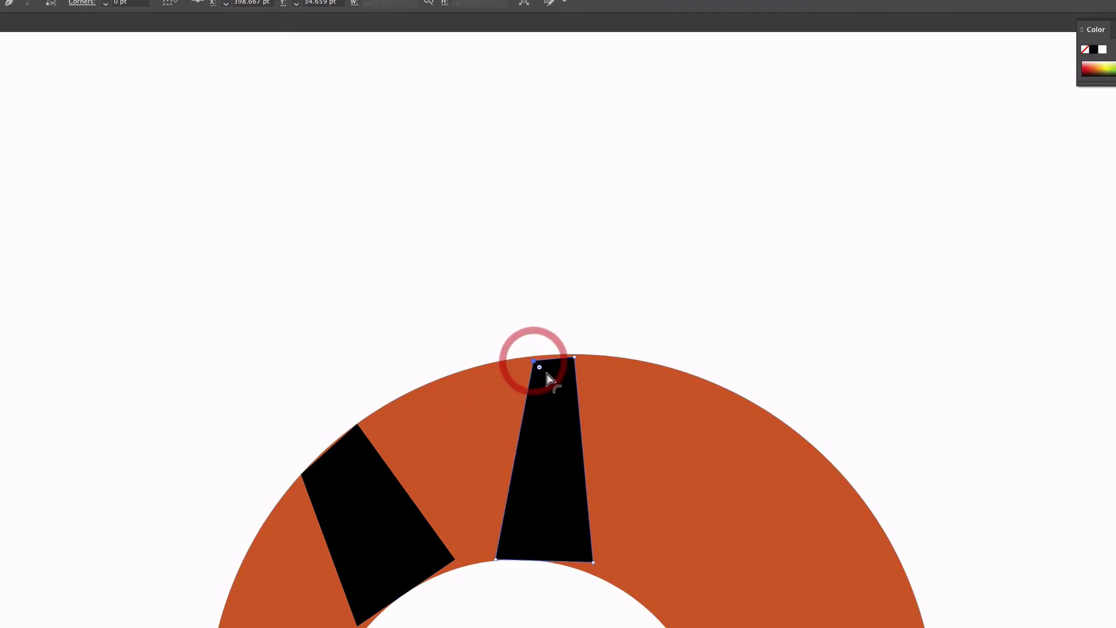
Copy both right-ear stripes together across to the left ear
{"action": "key", "text": "super+minus"}
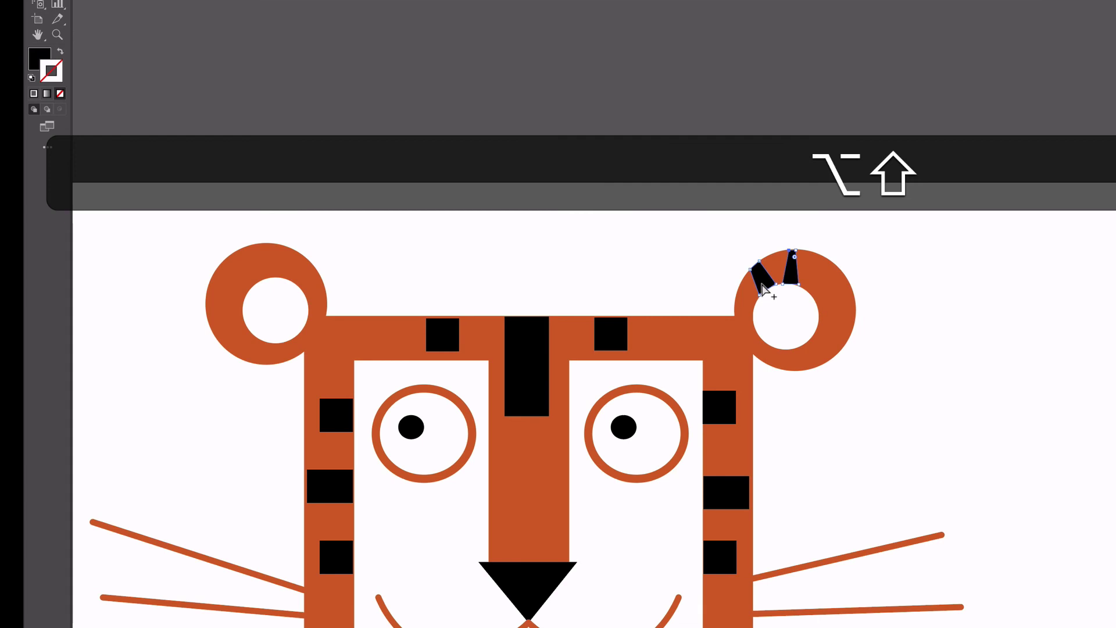
{"action": "left_click_drag", "start_coordinate": [492, 493], "coordinate": [377, 492]}
{"action": "mouse_move", "coordinate": [651, 285]}
{"action": "left_mouse_down"}
{"action": "mouse_move", "coordinate": [374, 281]}
{"action": "mouse_move", "coordinate": [626, 260]}
{"action": "mouse_move", "coordinate": [631, 277]}
{"action": "left_mouse_up"}
{"action": "key", "text": "super+z"}
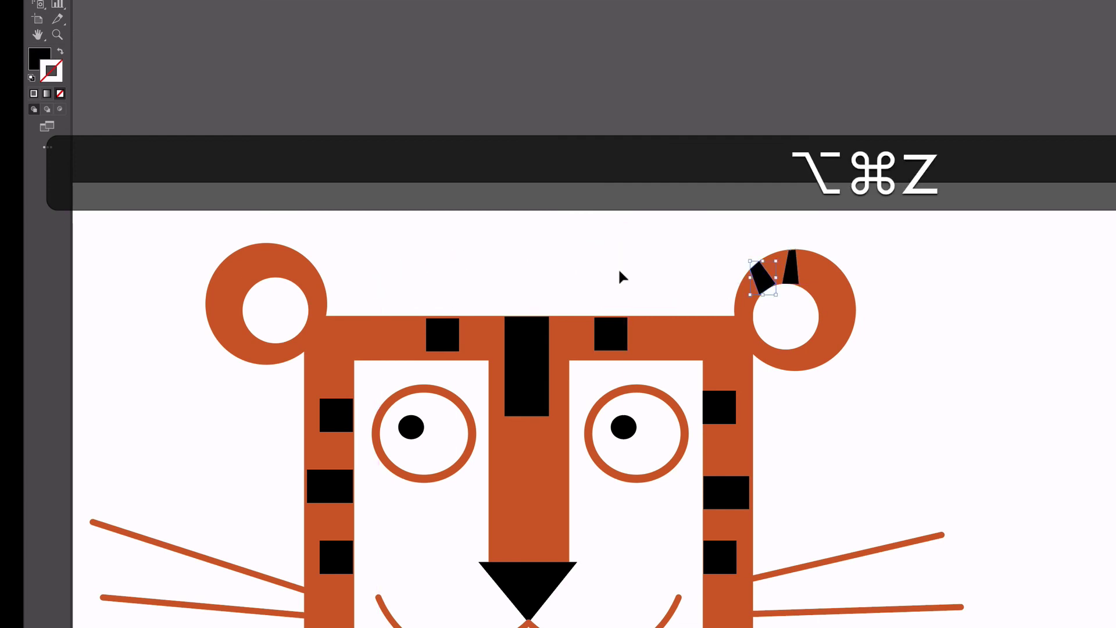
{"action": "left_click", "coordinate": [794, 264], "text": "shift"}
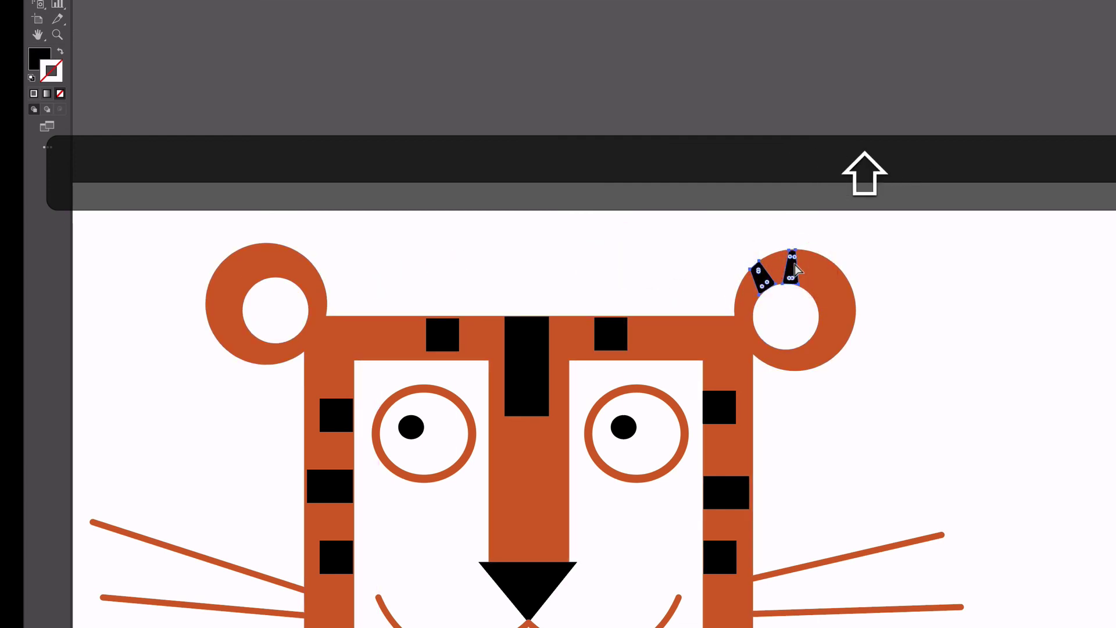
{"action": "key", "text": "v"}
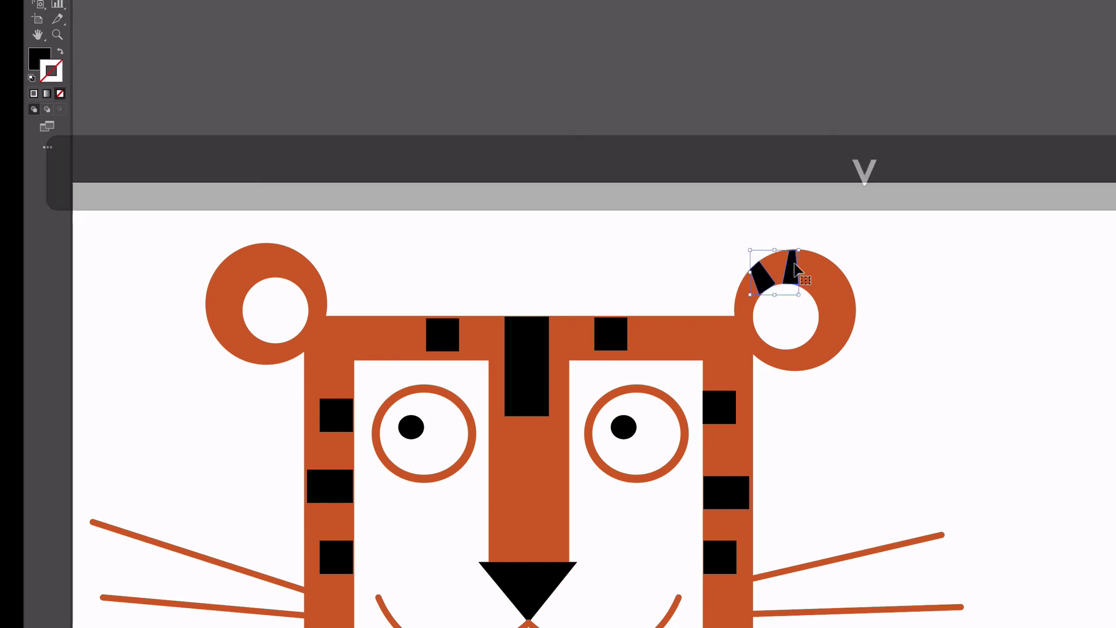
{"action": "key", "text": "alt"}
{"action": "left_click_drag", "start_coordinate": [781, 283], "coordinate": [244, 285]}
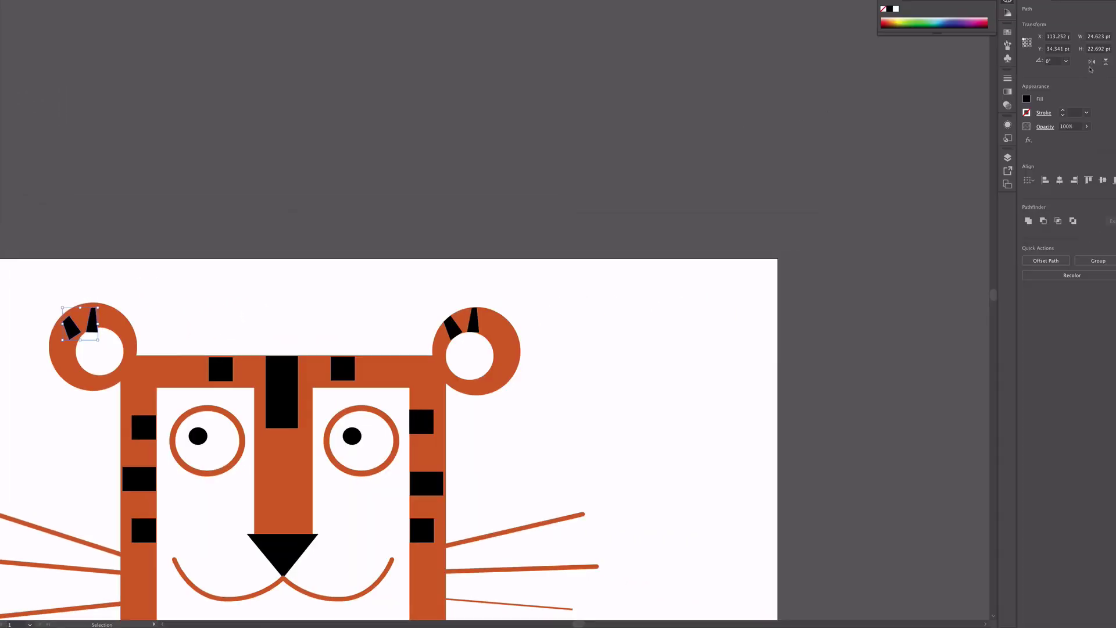
Flip the copied stripes horizontally and fit them into the upper right of the left ear's ring
{"action": "left_click", "coordinate": [1092, 61]}
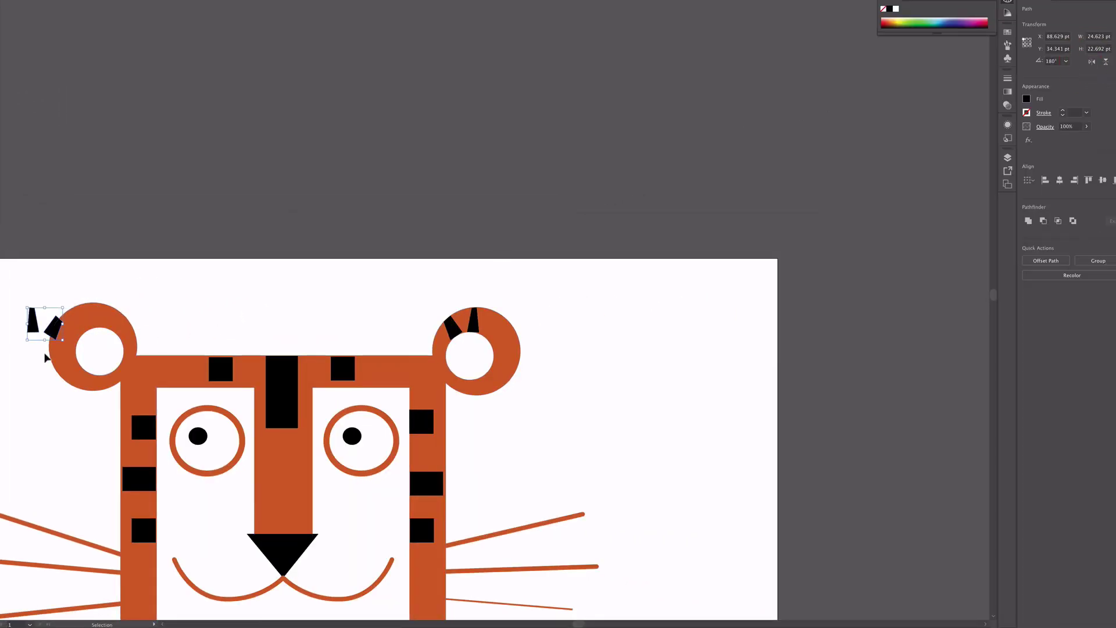
{"action": "left_click_drag", "start_coordinate": [55, 330], "coordinate": [90, 326]}
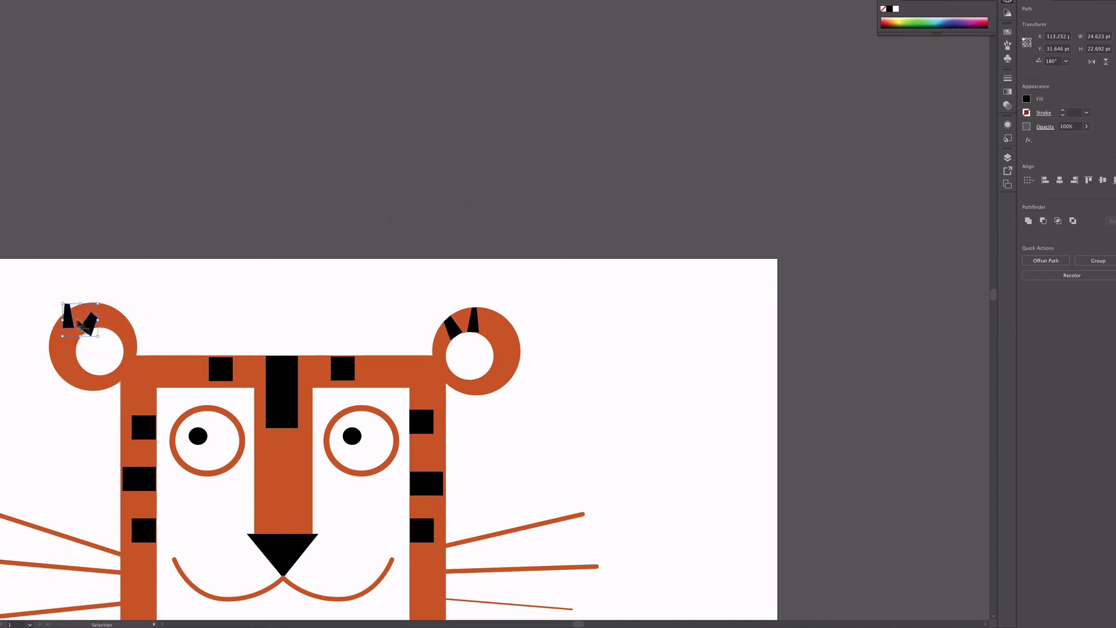
{"action": "left_click_drag", "start_coordinate": [88, 326], "coordinate": [114, 325]}
{"action": "left_click", "coordinate": [189, 291]}
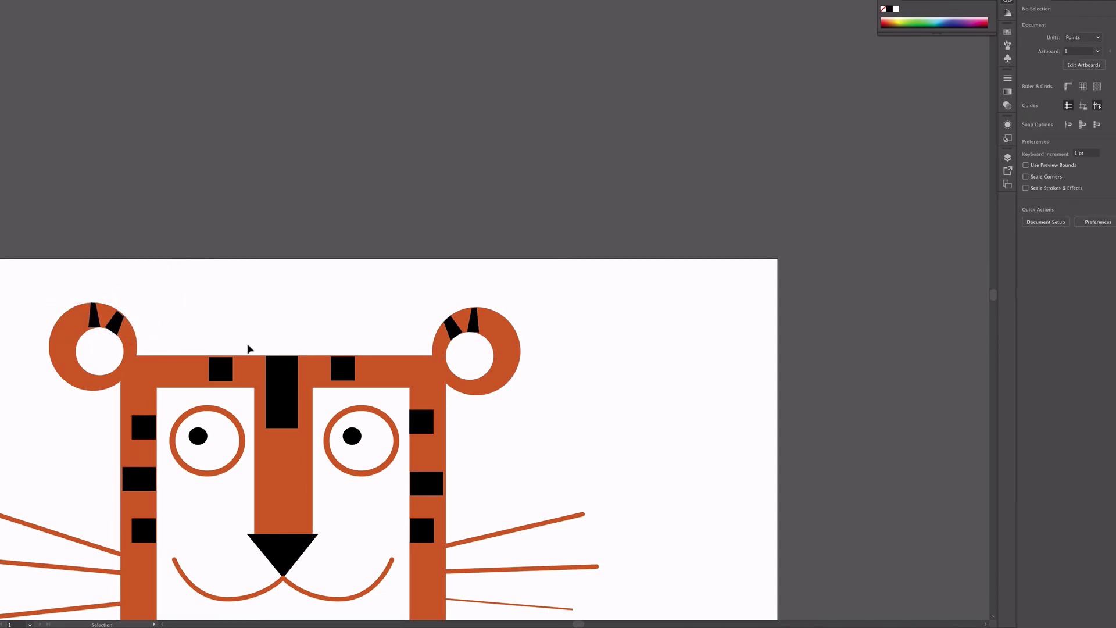
Set the stroke weight of the lowest whisker on the head's right side to 3 pt
{"action": "key", "text": "alt+minus"}
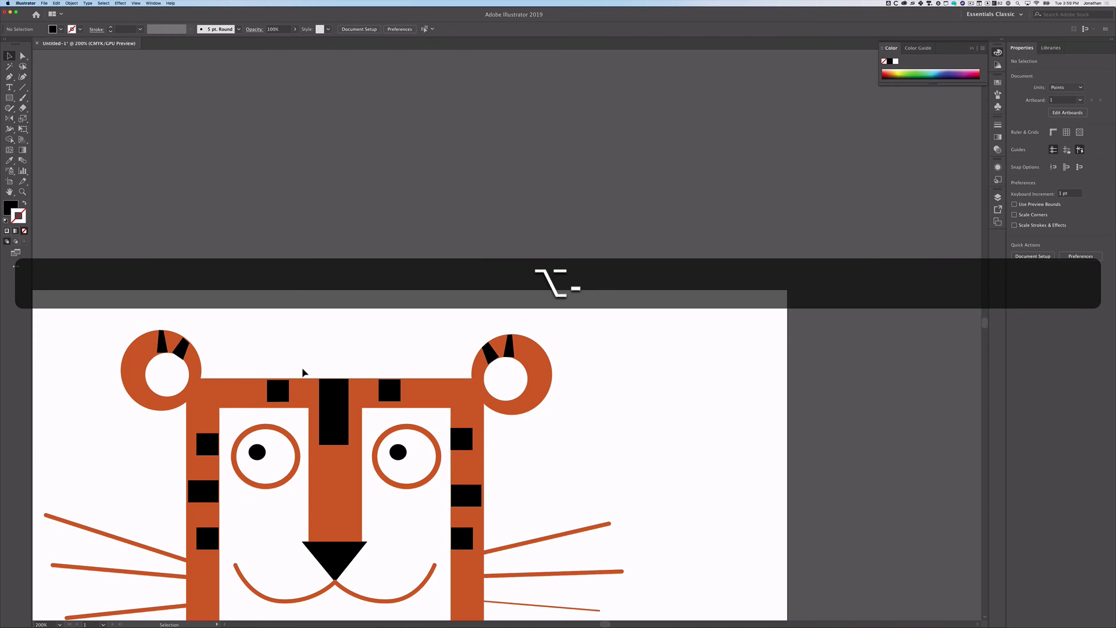
{"action": "key", "text": "super+minus"}
{"action": "key", "text": "super+minus"}
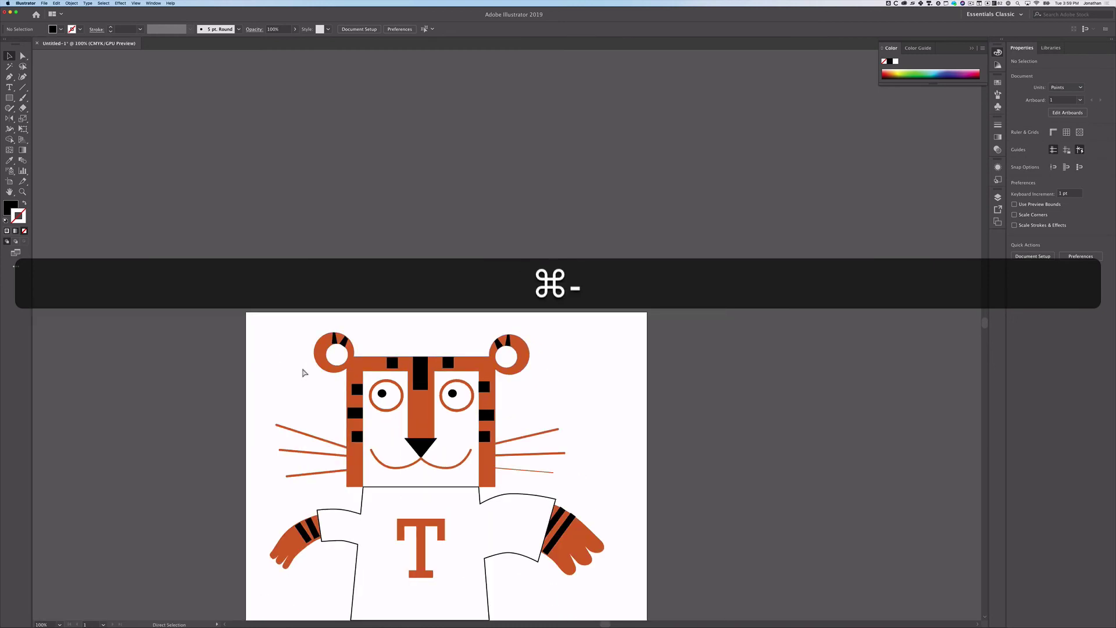
{"action": "key", "text": "h"}
{"action": "left_click_drag", "start_coordinate": [513, 468], "coordinate": [504, 273]}
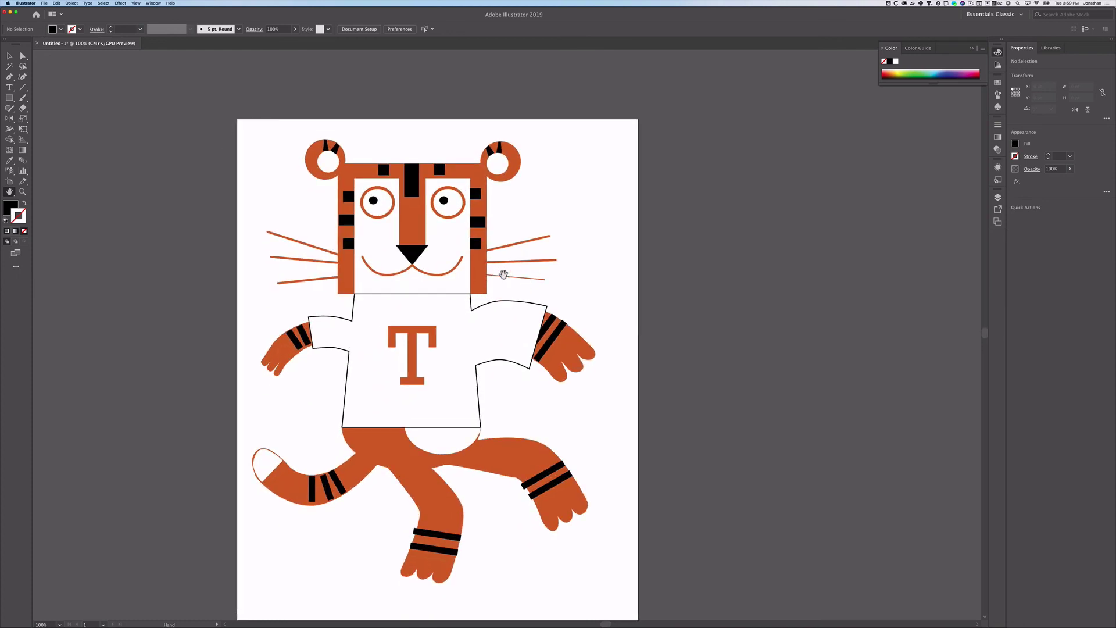
{"action": "key", "text": "v"}
{"action": "left_click", "coordinate": [541, 278]}
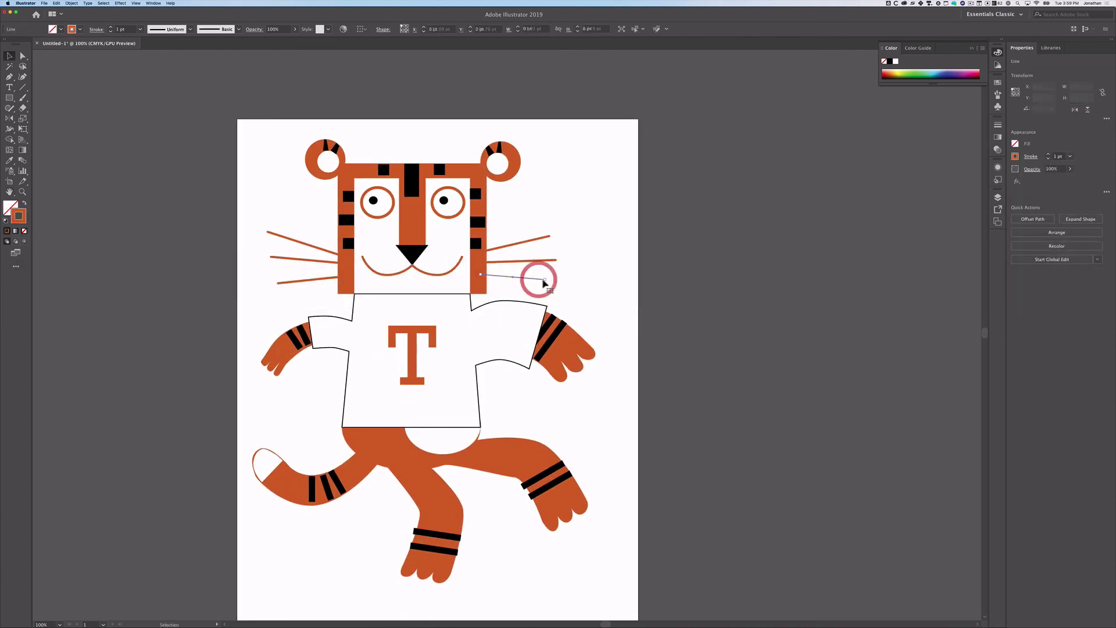
{"action": "left_click", "coordinate": [1048, 154]}
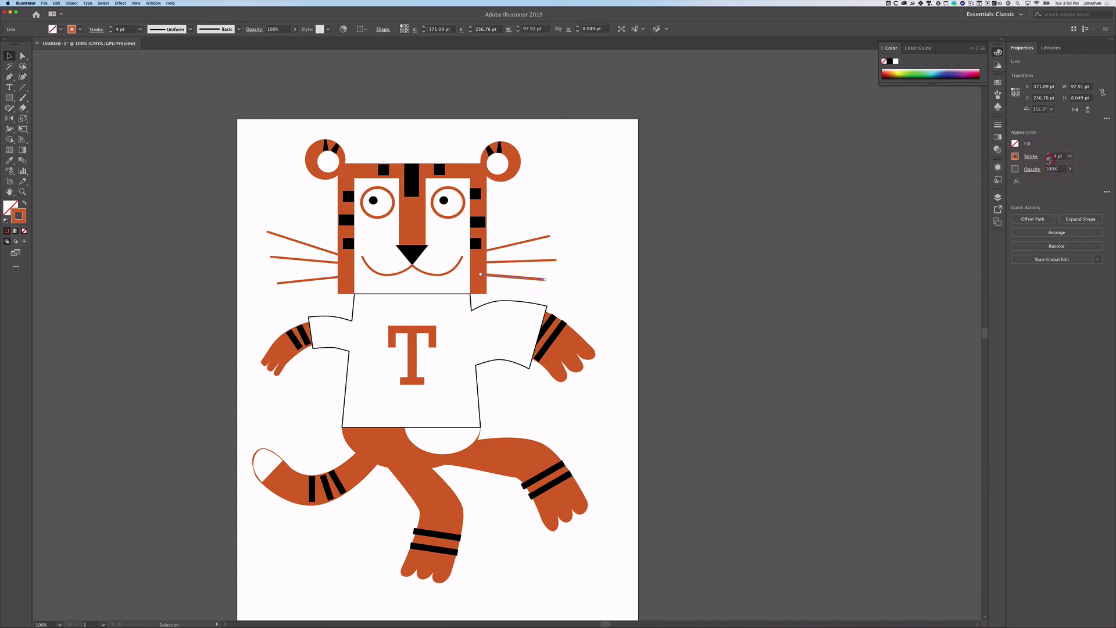
{"action": "left_click_drag", "start_coordinate": [544, 265], "coordinate": [553, 259]}
{"action": "left_click", "coordinate": [530, 279]}
{"action": "left_click", "coordinate": [554, 283]}
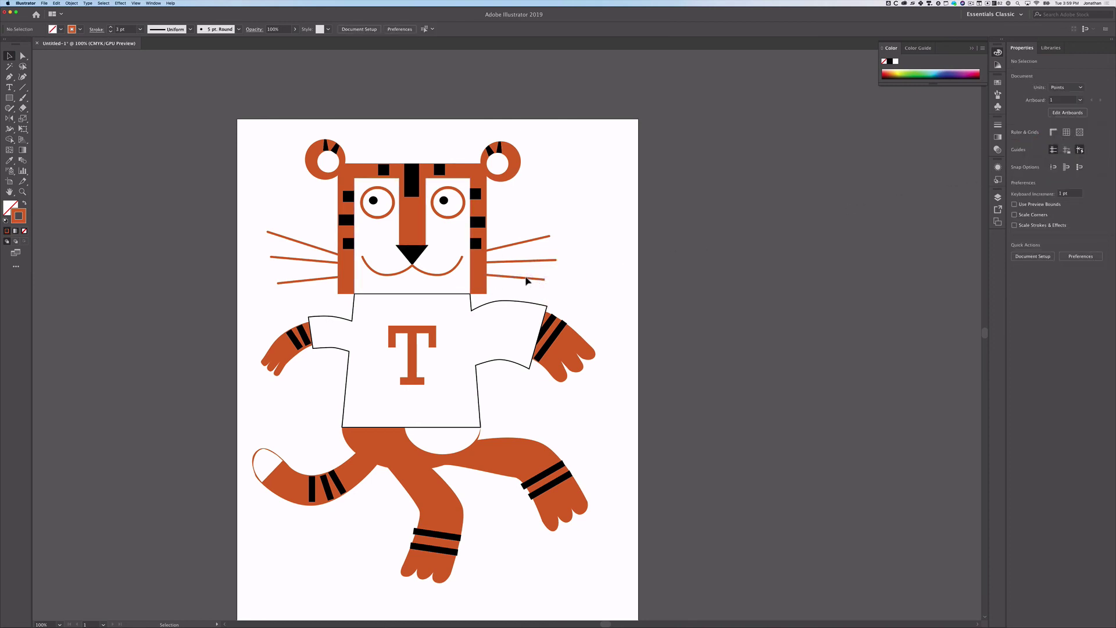
Give the lowest right whisker's stroke round caps
{"action": "key", "text": "super+equal"}
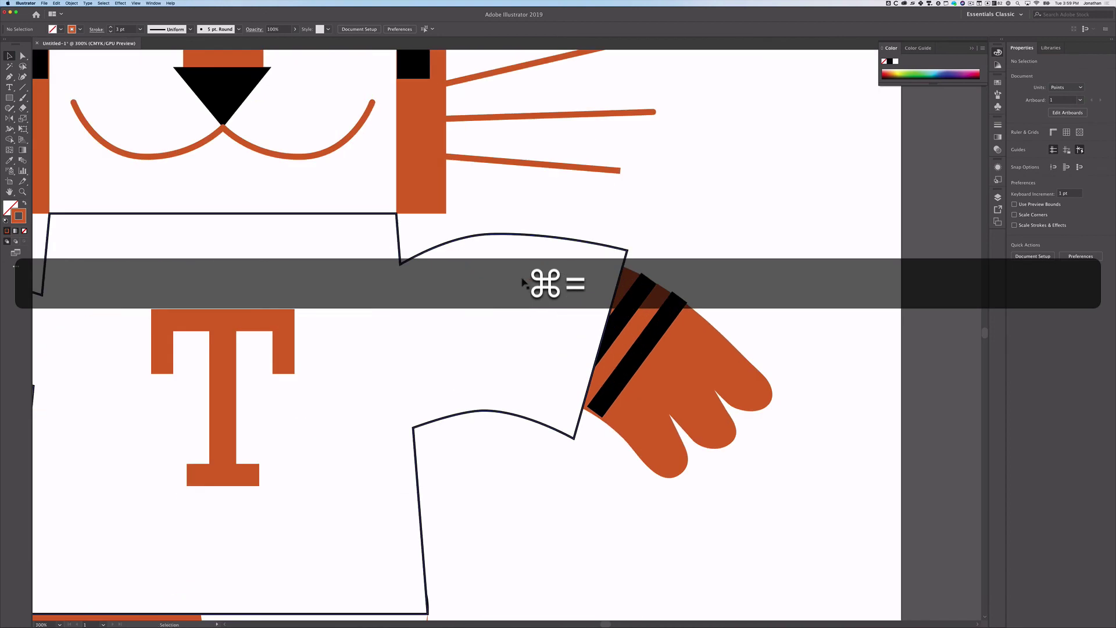
{"action": "left_click", "coordinate": [538, 167]}
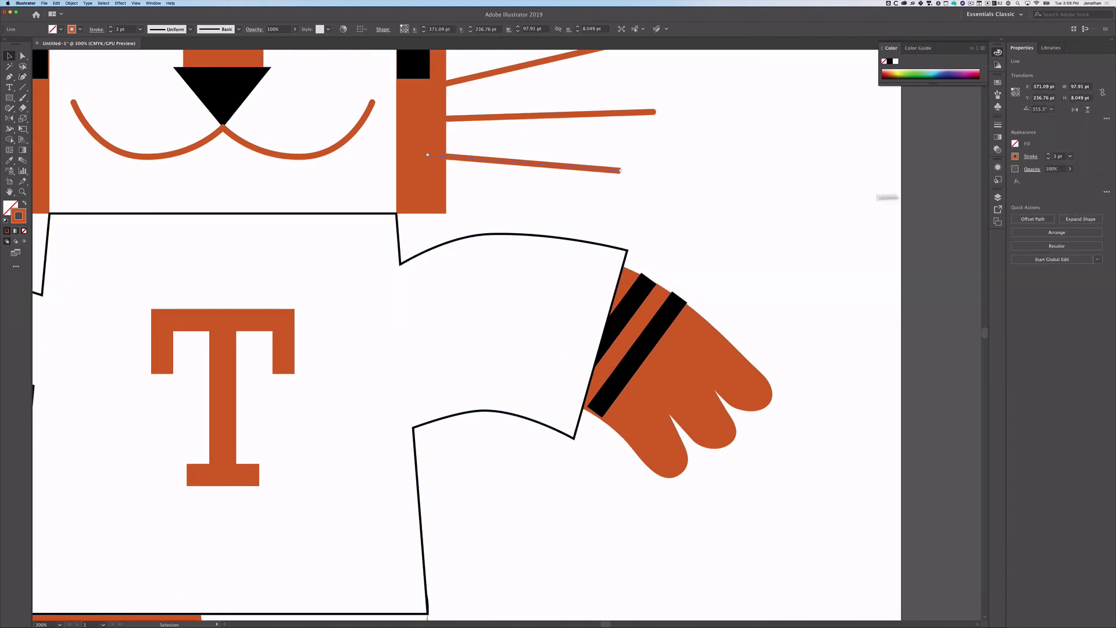
{"action": "left_click", "coordinate": [998, 125]}
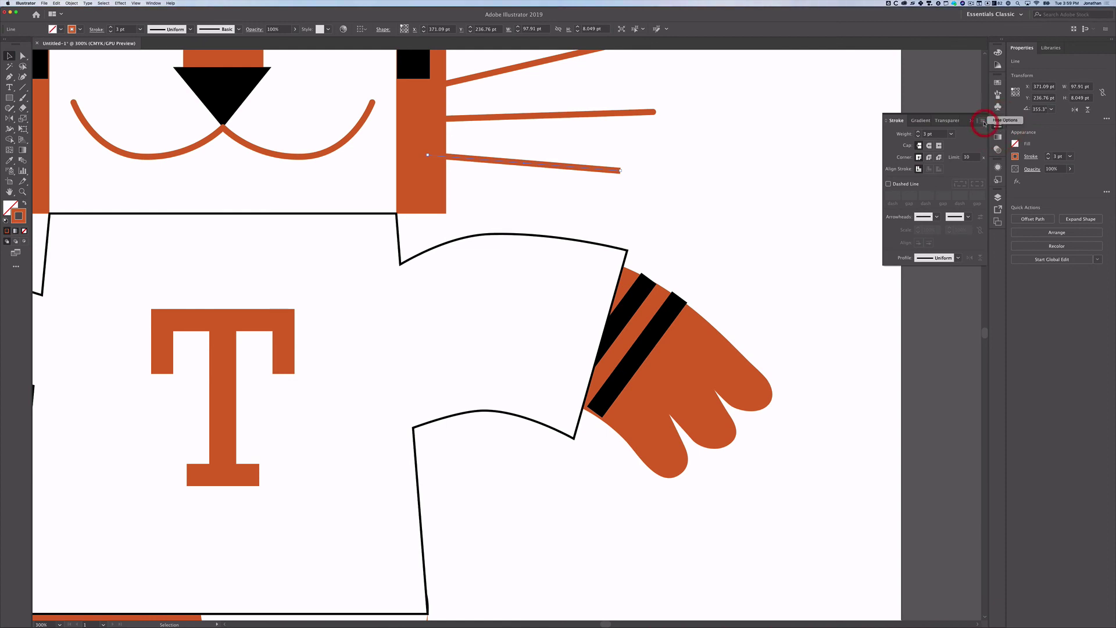
{"action": "left_click", "coordinate": [981, 124]}
{"action": "left_click", "coordinate": [716, 201]}
Shift the white belly shape below the shirt slightly left to leave an orange edge on its right
{"action": "key", "text": "super+minus"}
{"action": "key", "text": "super+minus"}
{"action": "key", "text": "super+minus"}
{"action": "key", "text": "super+minus"}
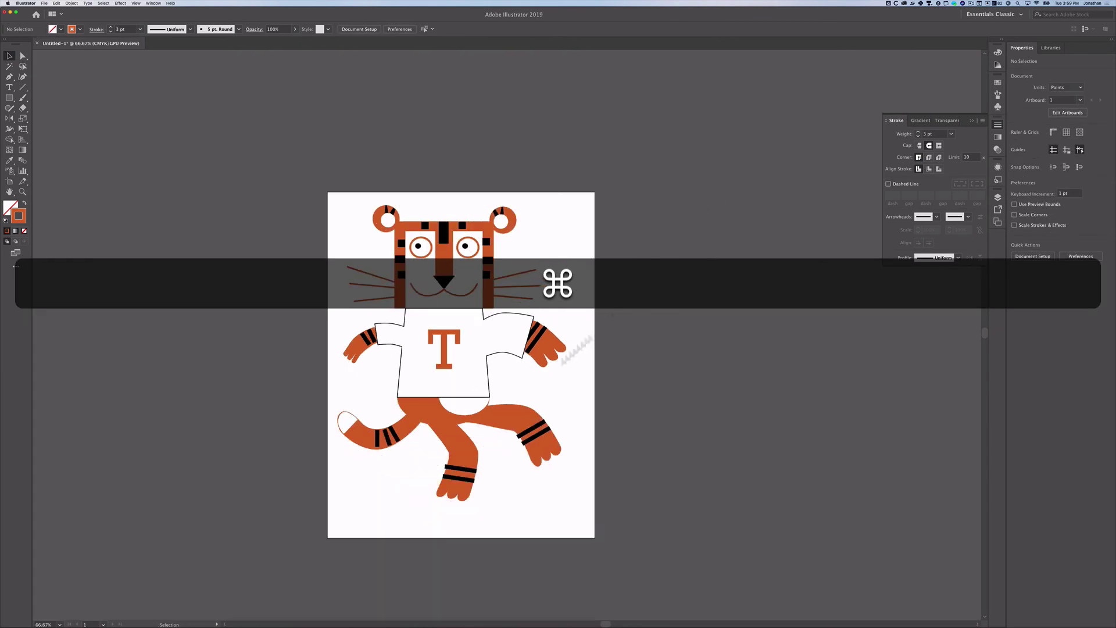
{"action": "key", "text": "super+equal"}
{"action": "key", "text": "super+equal"}
{"action": "key", "text": "super+equal"}
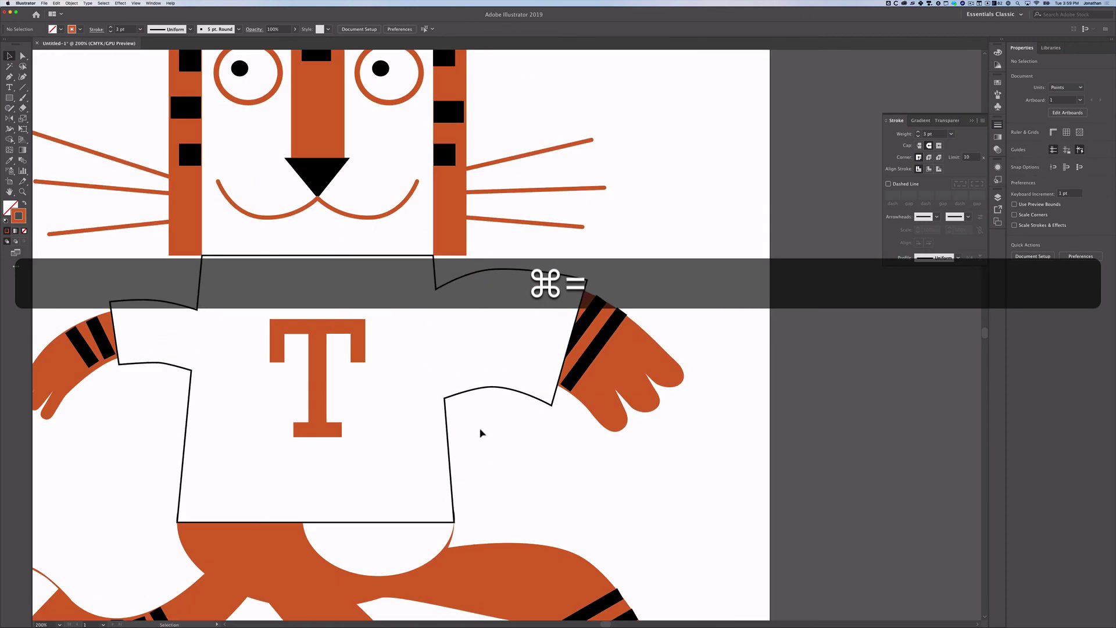
{"action": "left_click", "coordinate": [440, 534]}
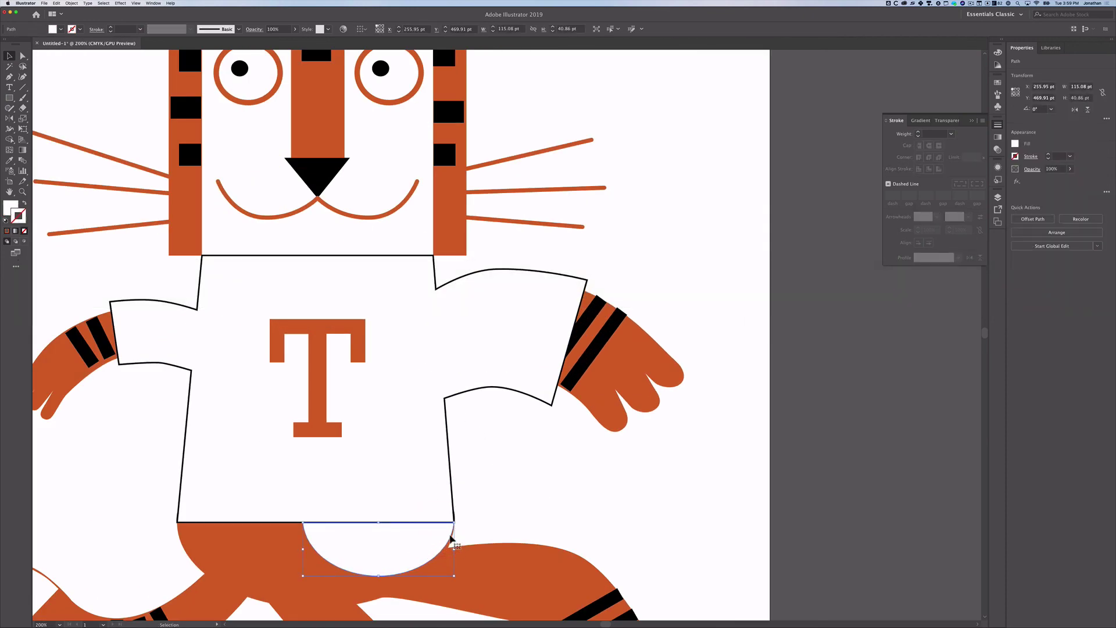
{"action": "left_click_drag", "start_coordinate": [444, 543], "coordinate": [440, 546]}
{"action": "left_click", "coordinate": [504, 528]}
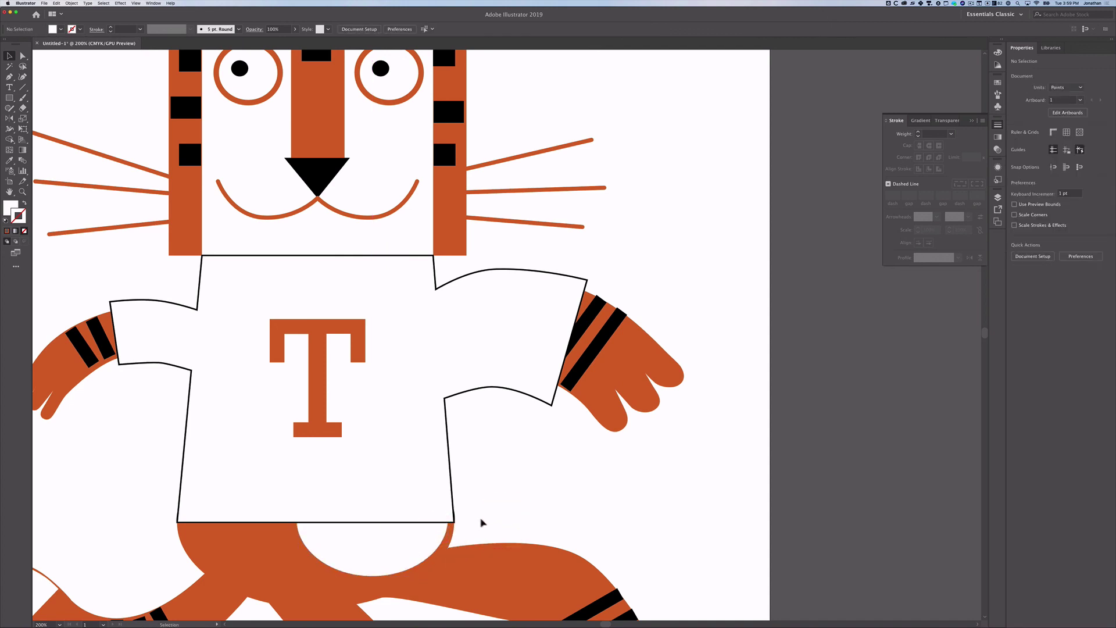
Draw a closed triangular flag about 73 by 98 pt above the tiger's right-hand paw with the Pen tool
{"action": "key", "text": "super+minus"}
{"action": "key", "text": "super+minus"}
{"action": "key", "text": "super+minus"}
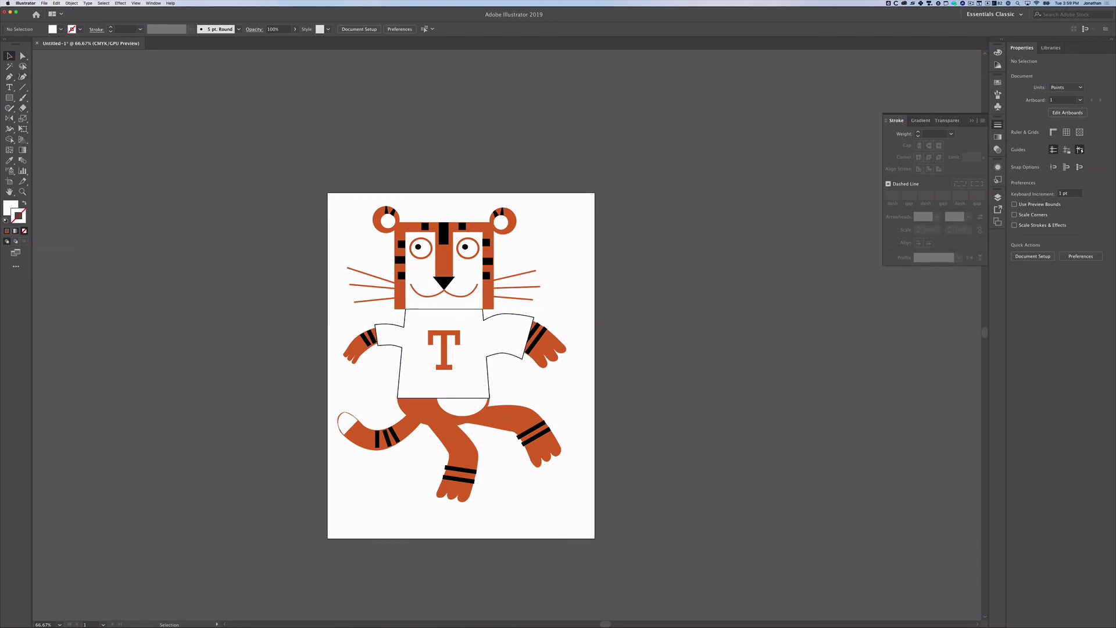
{"action": "left_click", "coordinate": [9, 76]}
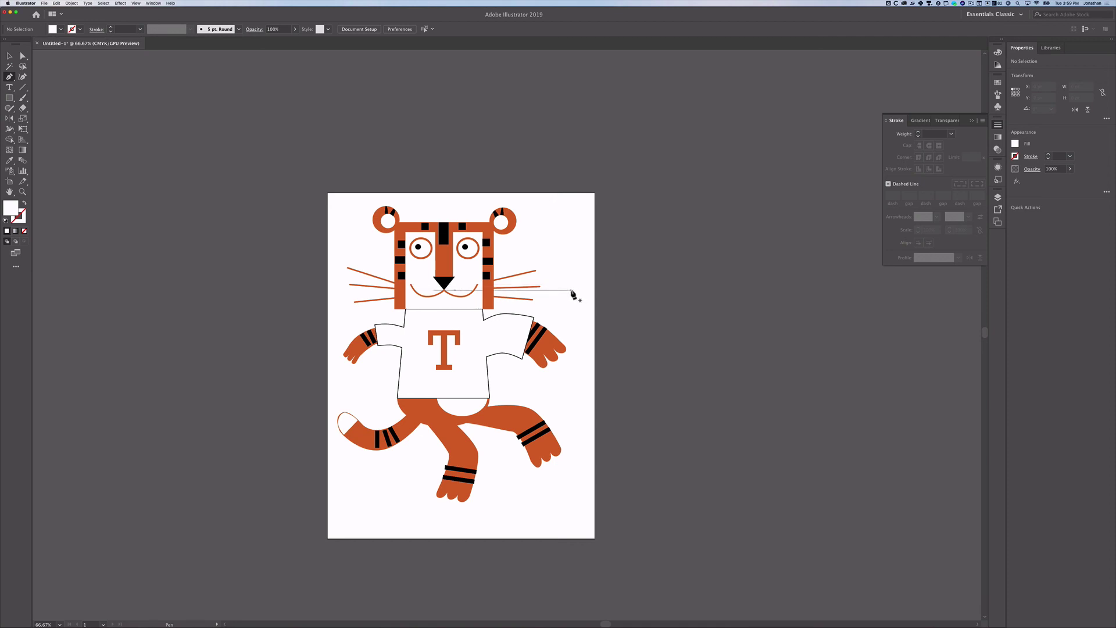
{"action": "left_click_drag", "start_coordinate": [571, 289], "coordinate": [558, 315]}
{"action": "left_click", "coordinate": [560, 313]}
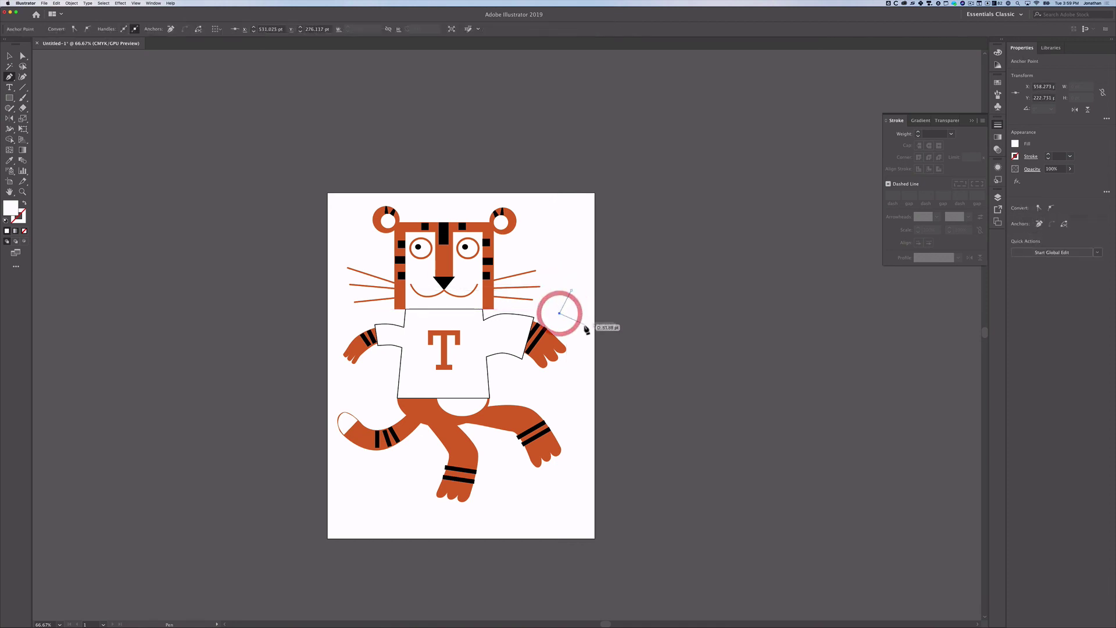
{"action": "left_click", "coordinate": [591, 333]}
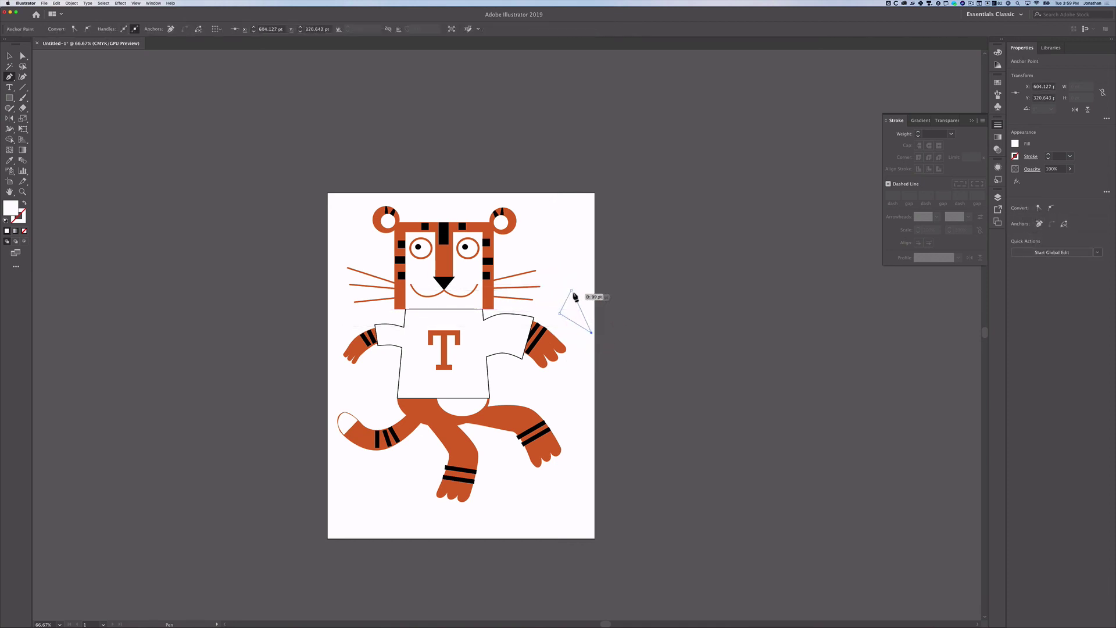
{"action": "left_click", "coordinate": [572, 290]}
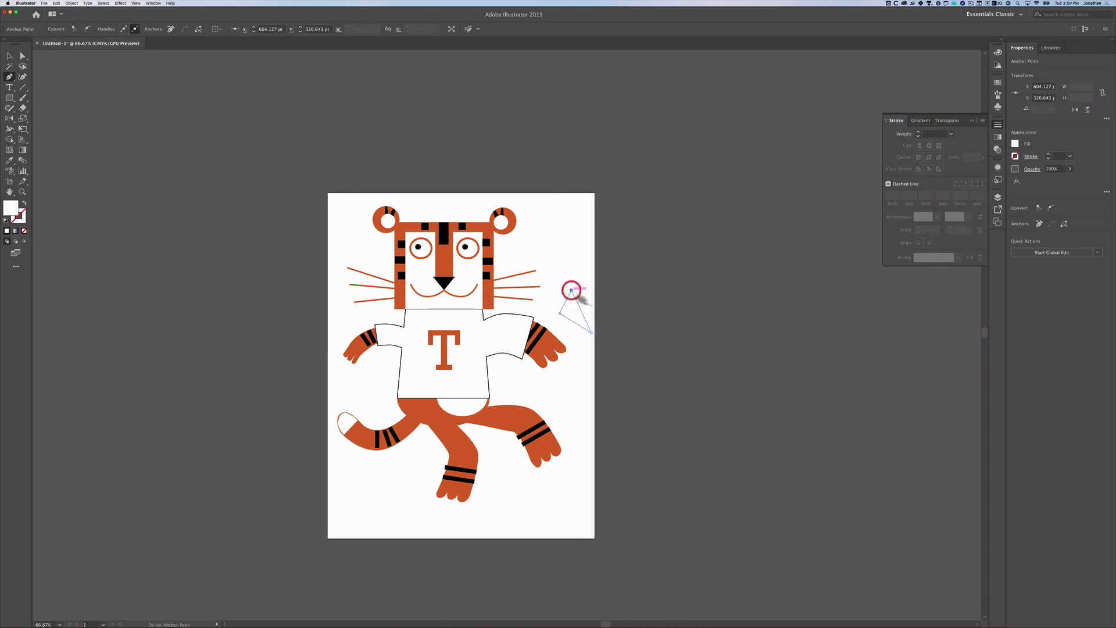
Give the triangular flag a white fill and a black 1 pt stroke
{"action": "left_click", "coordinate": [23, 217]}
{"action": "left_click", "coordinate": [7, 231]}
{"action": "left_click", "coordinate": [6, 220]}
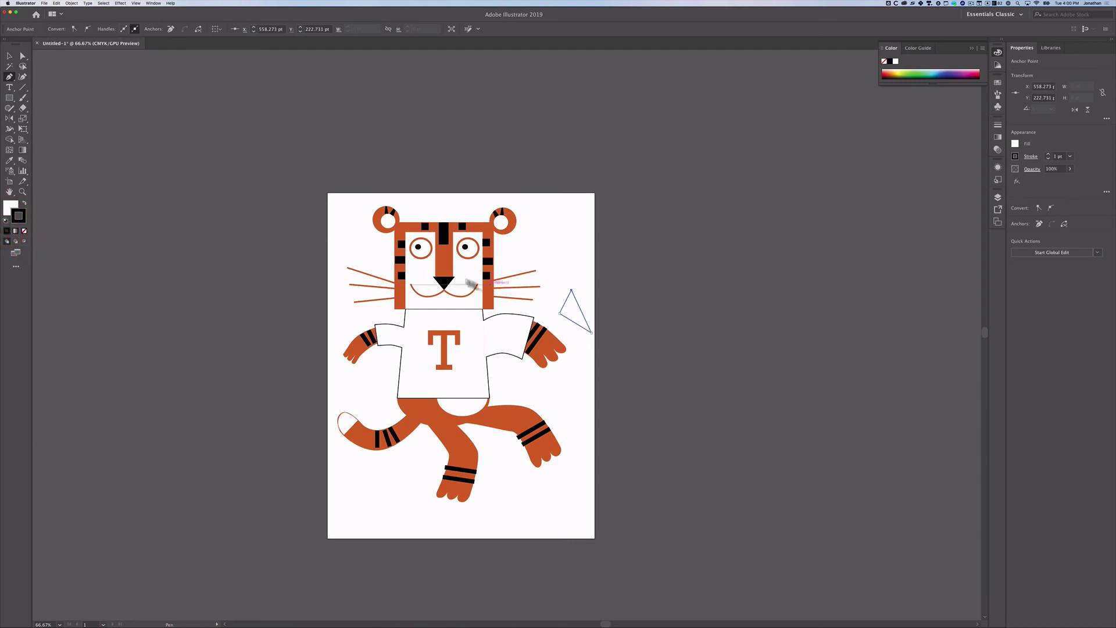
Draw a diagonal flagpole line about 82 by 134 pt from above the flag to the right-hand paw and set its stroke to 4 pt
{"action": "left_click", "coordinate": [22, 88]}
{"action": "left_click_drag", "start_coordinate": [581, 282], "coordinate": [544, 342]}
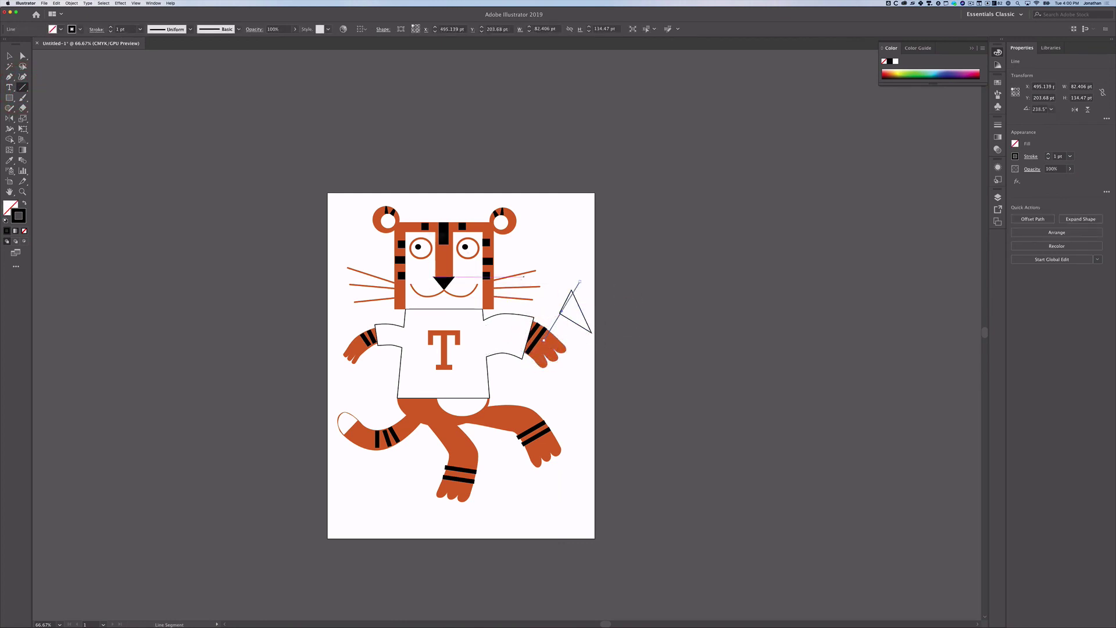
{"action": "left_click", "coordinate": [8, 55]}
{"action": "key", "text": "super+equal"}
{"action": "key", "text": "super+equal"}
{"action": "key", "text": "super+equal"}
{"action": "key", "text": "super+equal"}
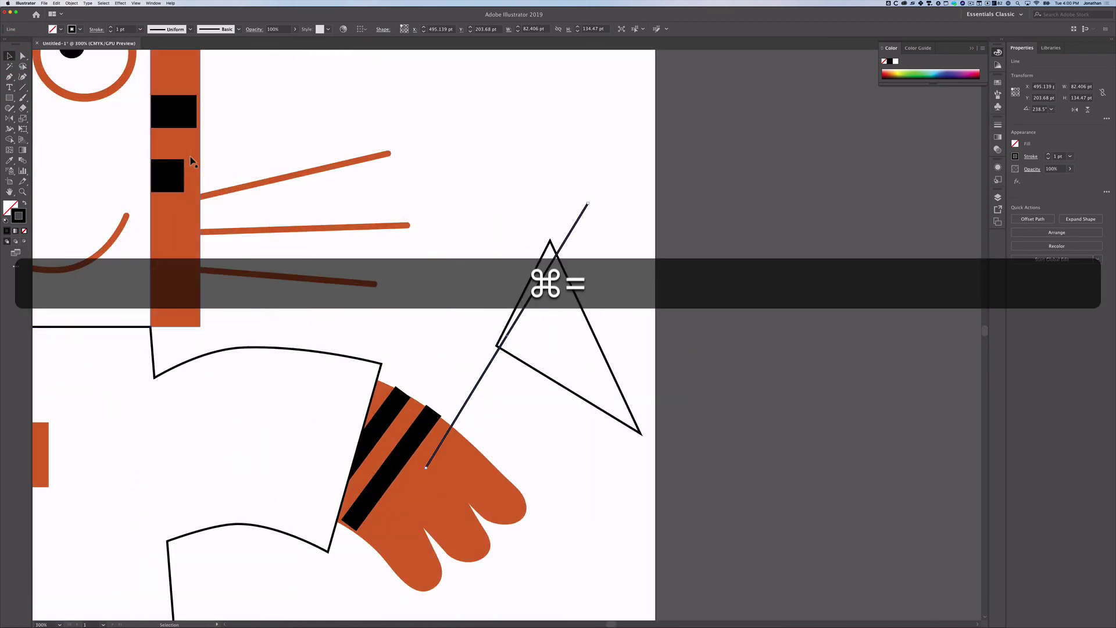
{"action": "left_click", "coordinate": [1049, 154]}
{"action": "left_click", "coordinate": [1049, 154]}
{"action": "left_click", "coordinate": [1049, 154]}
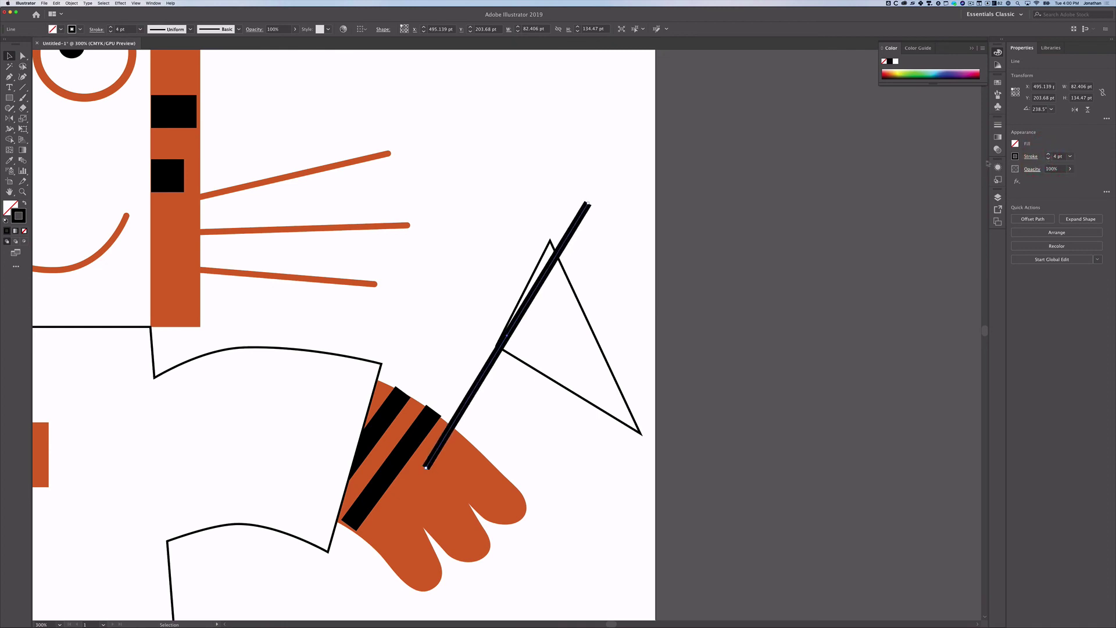
Give the flagpole round caps and send it to the back, behind the paw and the flag
{"action": "left_click", "coordinate": [998, 126]}
{"action": "left_click", "coordinate": [929, 146]}
{"action": "right_click", "coordinate": [569, 235]}
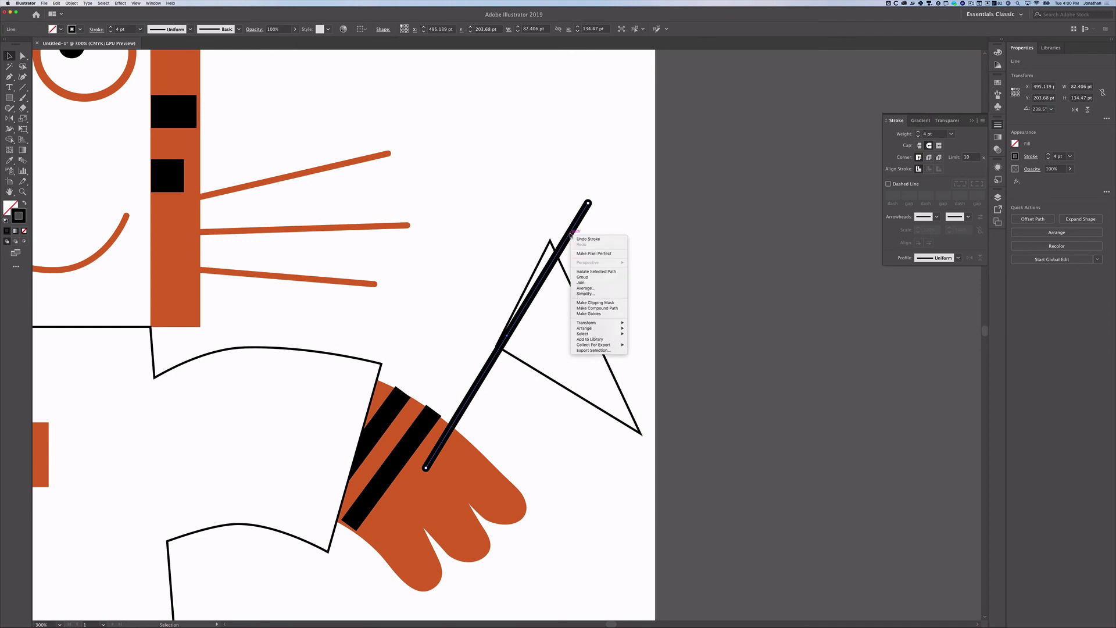
{"action": "mouse_move", "coordinate": [596, 330]}
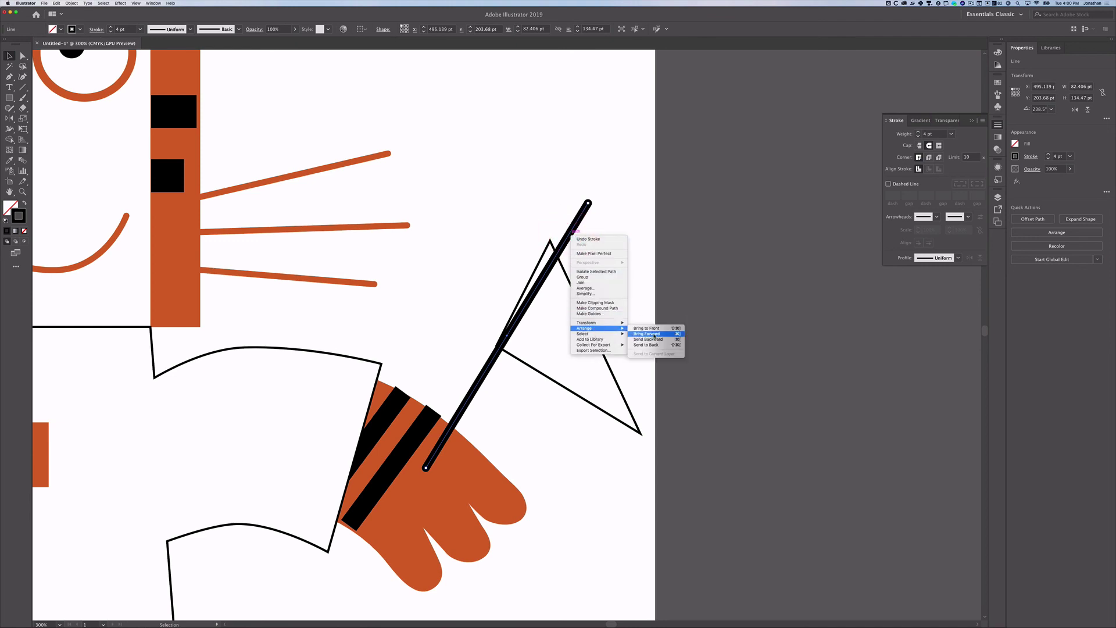
{"action": "left_click", "coordinate": [653, 344]}
Shift the flag slightly up and right, and swing the flagpole's upper end left to make the pole steeper
{"action": "left_click", "coordinate": [578, 314]}
{"action": "left_click_drag", "start_coordinate": [583, 309], "coordinate": [597, 273]}
{"action": "left_click", "coordinate": [586, 202]}
{"action": "left_click", "coordinate": [601, 184]}
{"action": "left_click", "coordinate": [588, 204]}
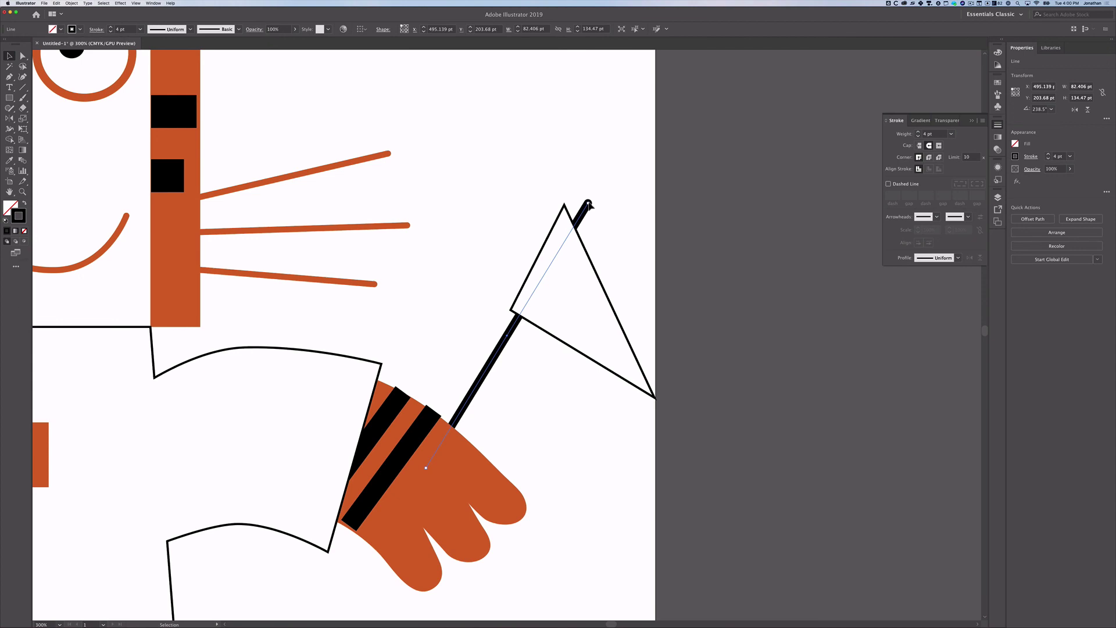
{"action": "key", "text": "a"}
{"action": "left_click_drag", "start_coordinate": [588, 202], "coordinate": [544, 181]}
Move the triangular flag up and left onto the upper part of the flagpole
{"action": "left_click", "coordinate": [584, 203]}
{"action": "left_click", "coordinate": [582, 244]}
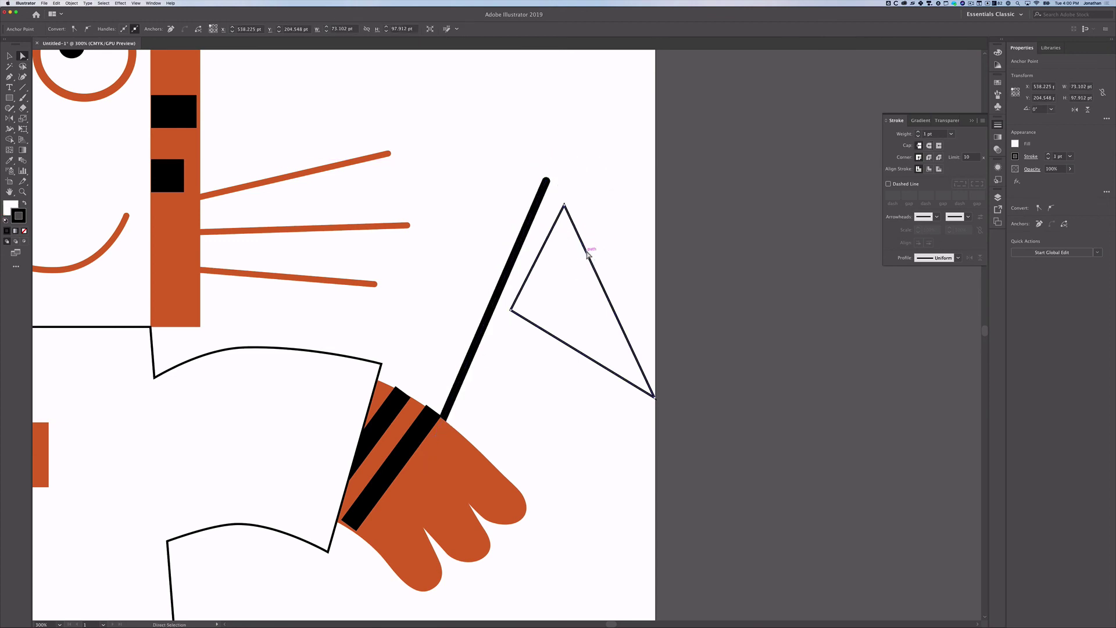
{"action": "key", "text": "v"}
{"action": "left_click_drag", "start_coordinate": [587, 256], "coordinate": [565, 242]}
Reshape the flag by lowering its bottom-left corner along the pole and raising its outer tip up and right
{"action": "key", "text": "a"}
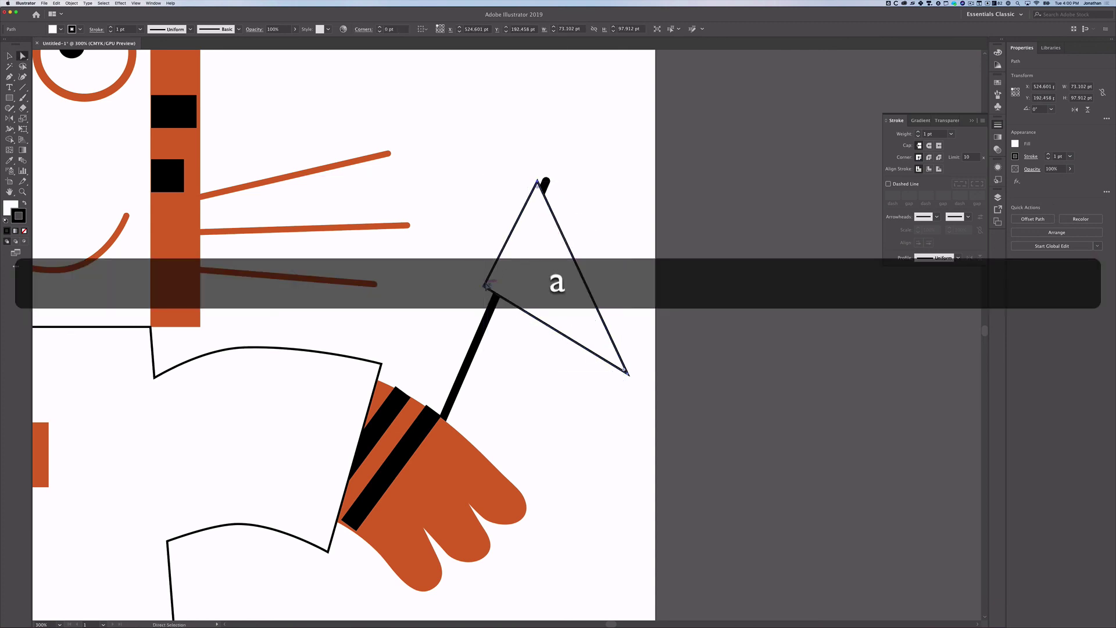
{"action": "left_click_drag", "start_coordinate": [483, 285], "coordinate": [483, 299]}
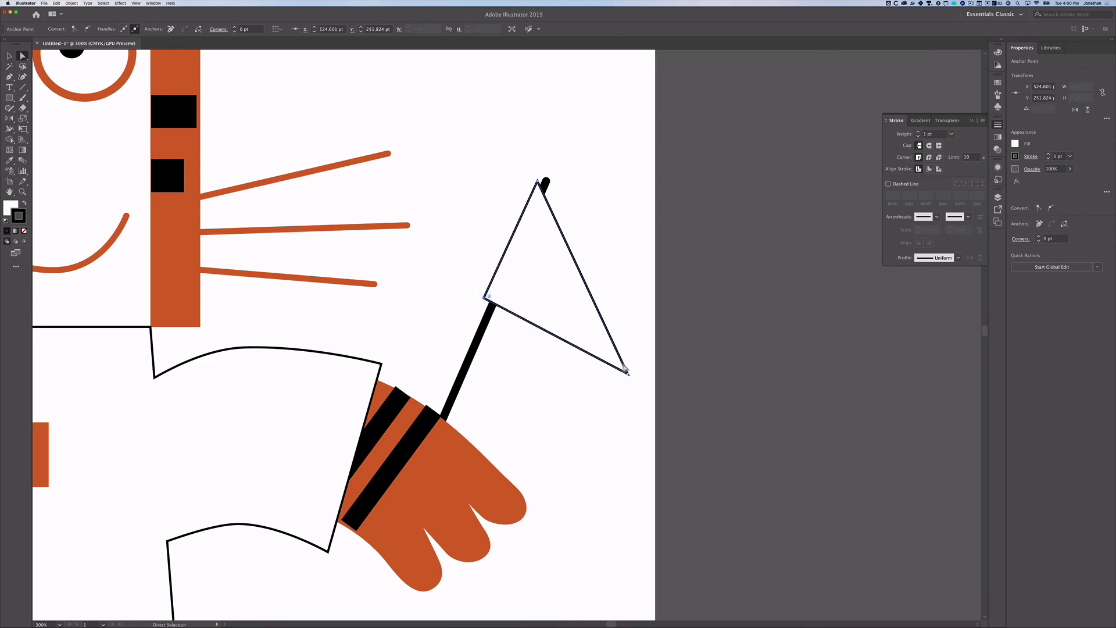
{"action": "left_click_drag", "start_coordinate": [628, 362], "coordinate": [641, 324]}
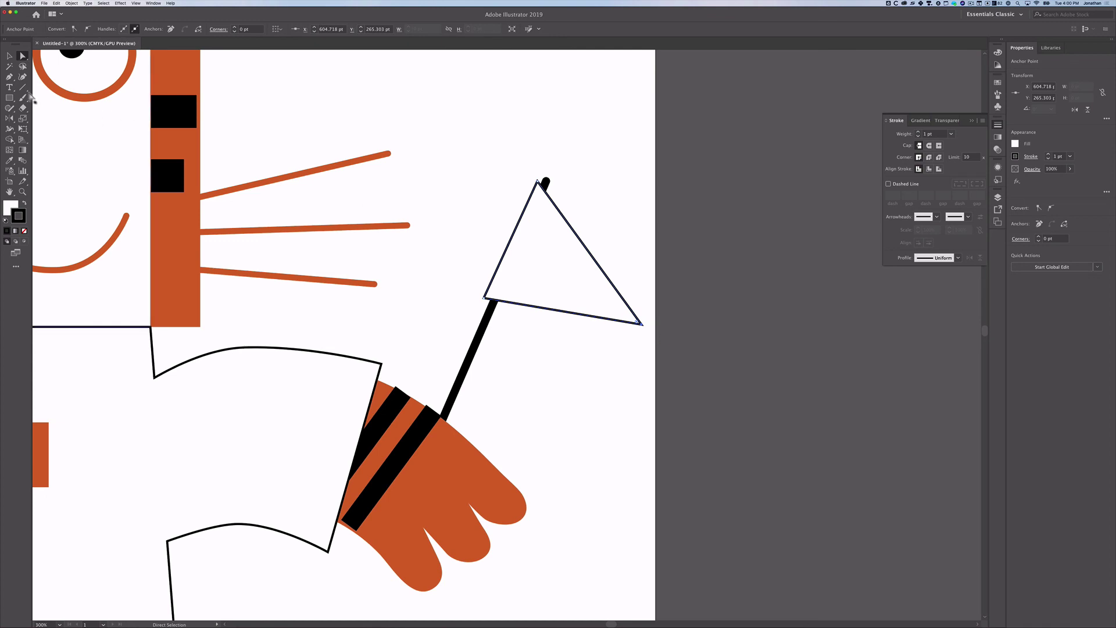
Add the text GO in Rockwell and scale it down to about 19 pt above the right-hand whiskers
{"action": "left_click", "coordinate": [9, 88]}
{"action": "left_click", "coordinate": [538, 260]}
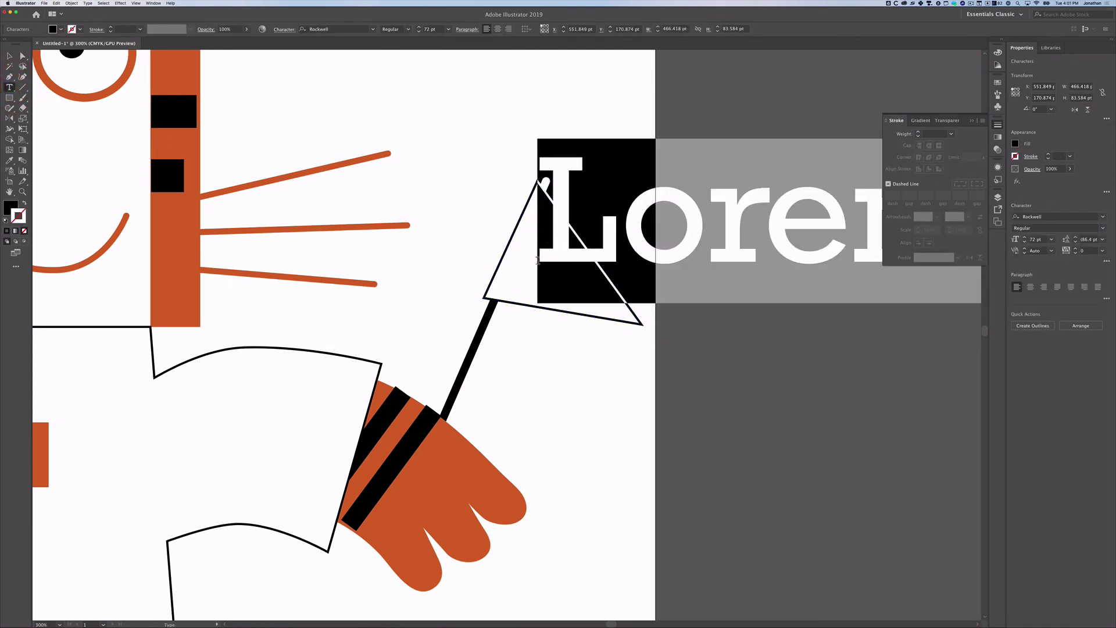
{"action": "type", "text": "G"}
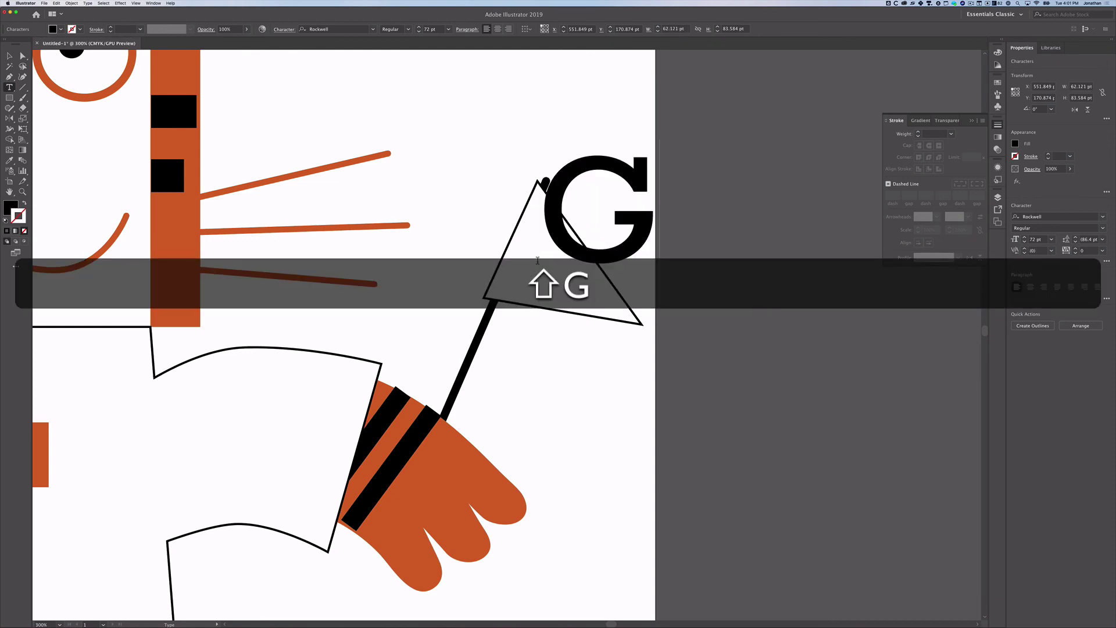
{"action": "type", "text": "O"}
{"action": "key", "text": "Escape"}
{"action": "left_click_drag", "start_coordinate": [606, 157], "coordinate": [410, 122]}
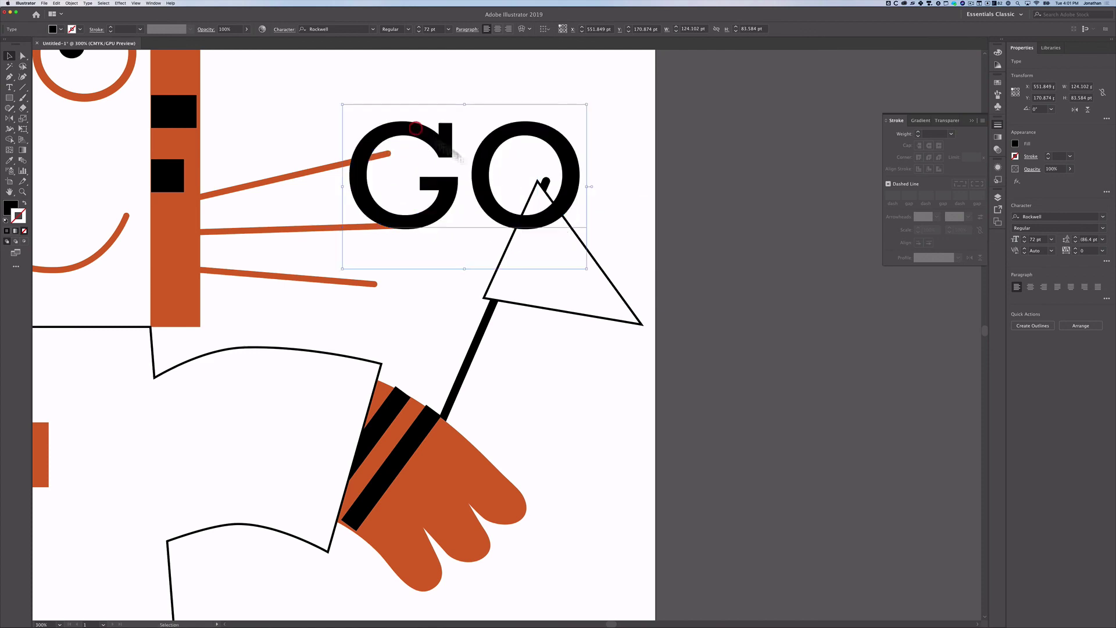
{"action": "left_click_drag", "start_coordinate": [588, 268], "coordinate": [409, 149]}
Extend the text to GO! and place it inside the flag, rotated to follow the flag's lower edge
{"action": "double_click", "coordinate": [394, 124]}
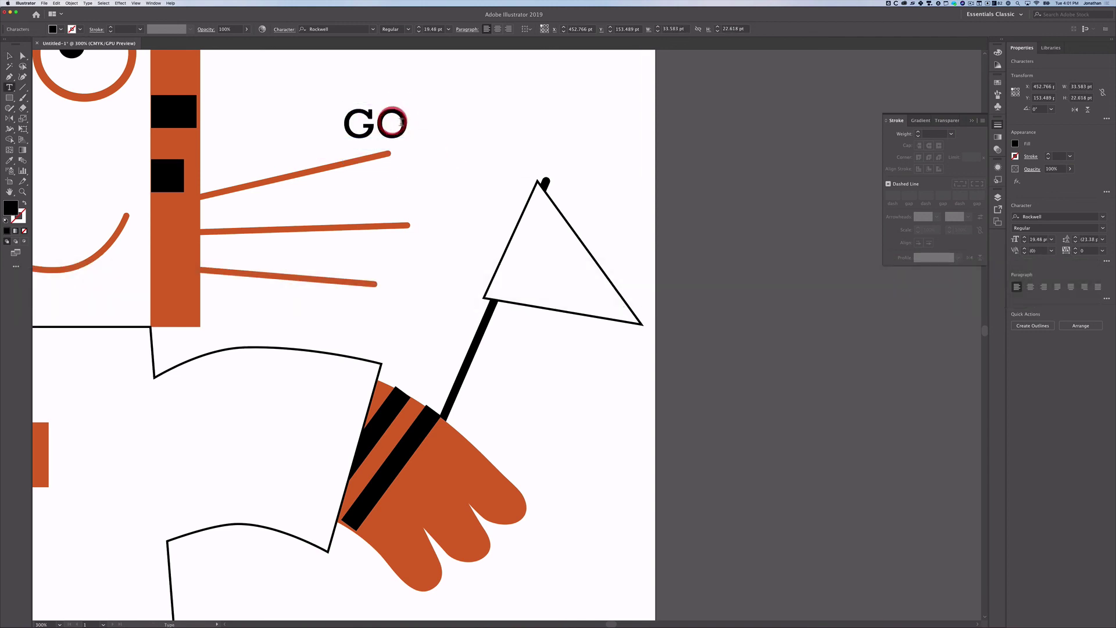
{"action": "left_click", "coordinate": [400, 124]}
{"action": "left_click", "coordinate": [407, 124]}
{"action": "type", "text": "!"}
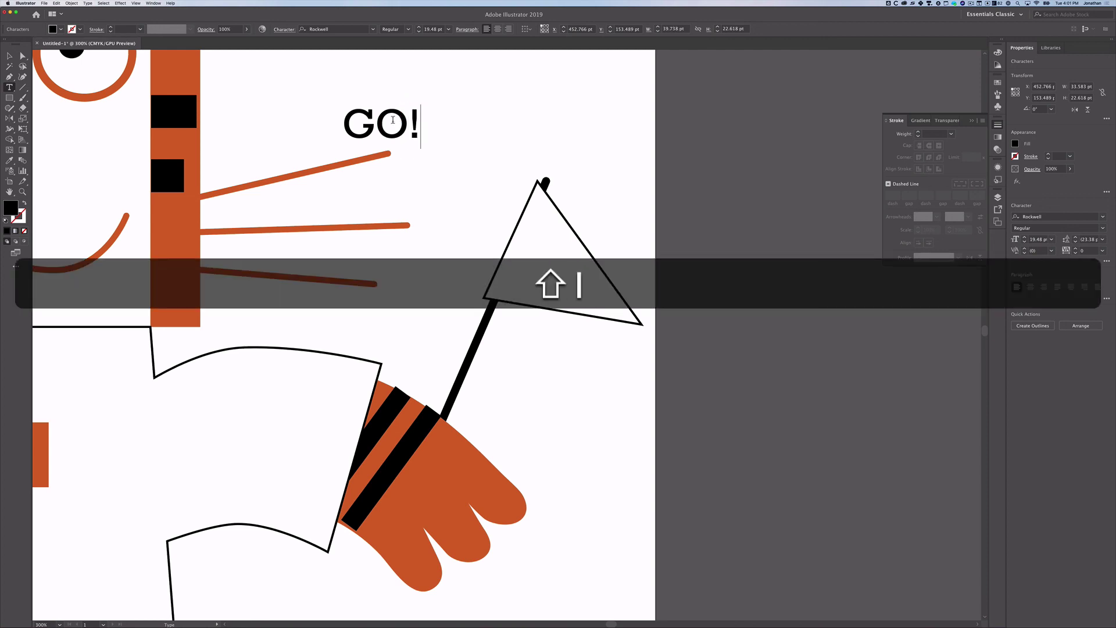
{"action": "key", "text": "Escape"}
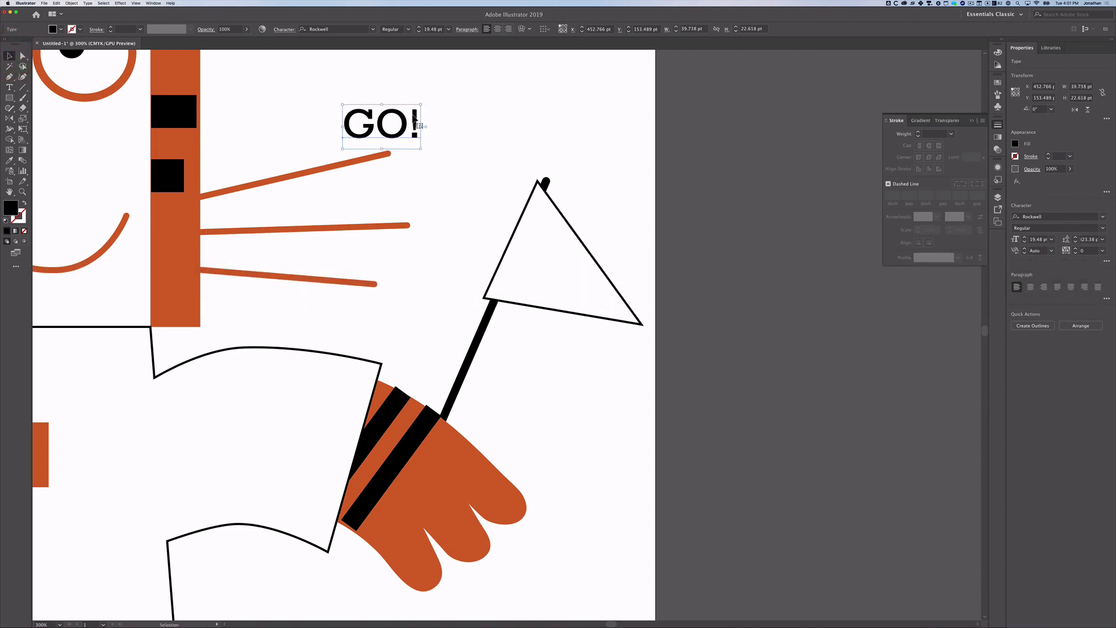
{"action": "left_click_drag", "start_coordinate": [396, 123], "coordinate": [569, 289]}
{"action": "left_click", "coordinate": [643, 220]}
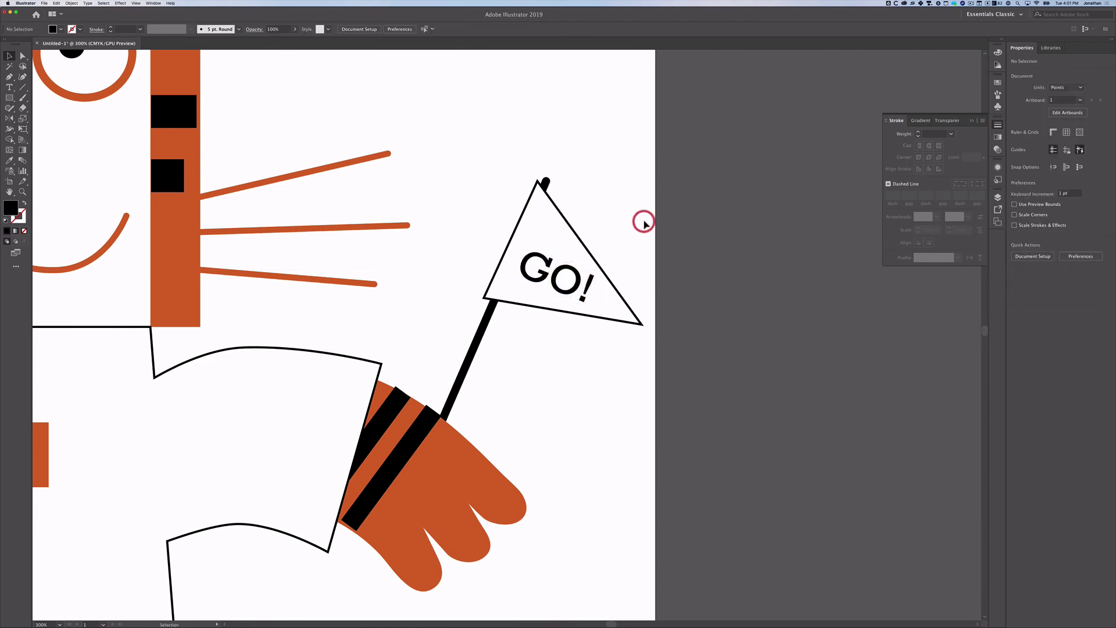
Start saving the finished tiger drawing as a file
{"action": "key", "text": "super+minus"}
{"action": "key", "text": "super+minus"}
{"action": "key", "text": "super+minus"}
{"action": "key", "text": "super+minus"}
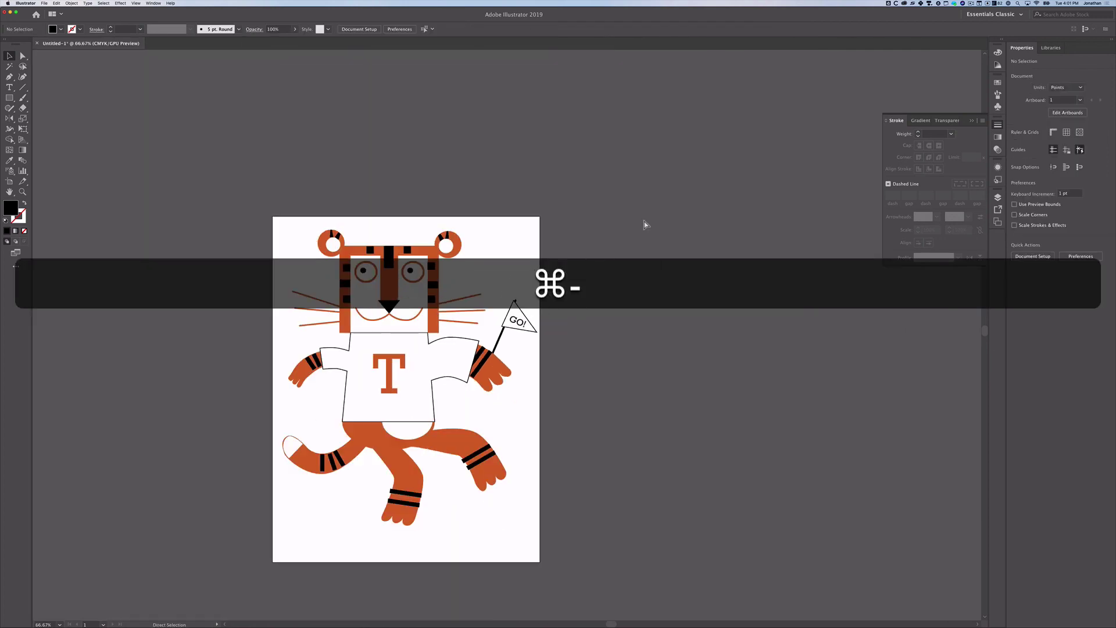
{"action": "key", "text": "super+equal"}
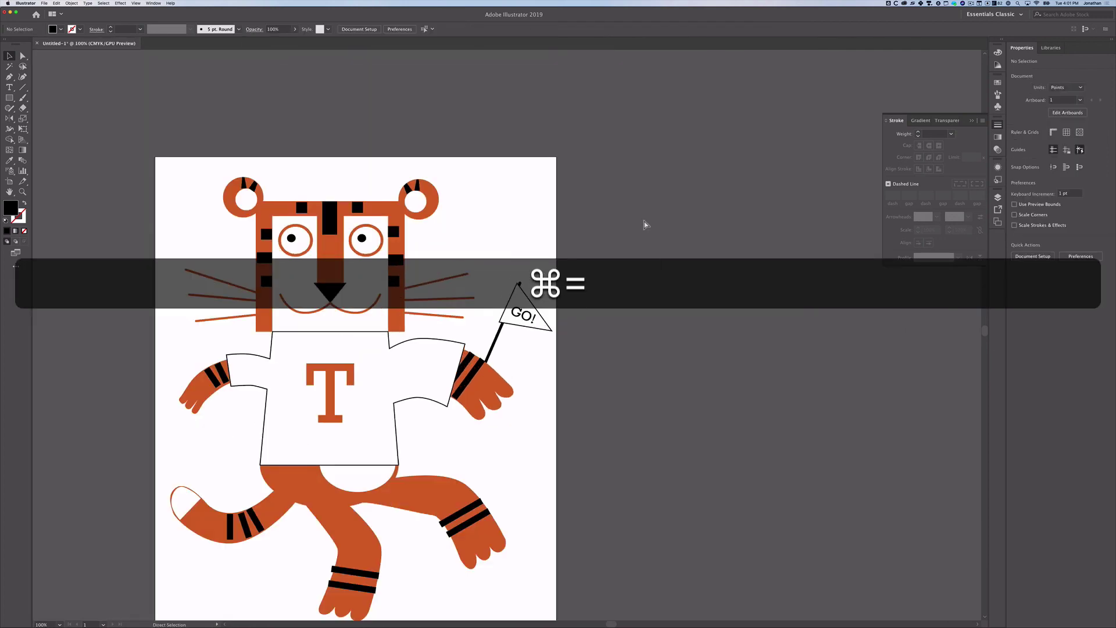
{"action": "key", "text": "h"}
{"action": "left_click_drag", "start_coordinate": [303, 371], "coordinate": [343, 276]}
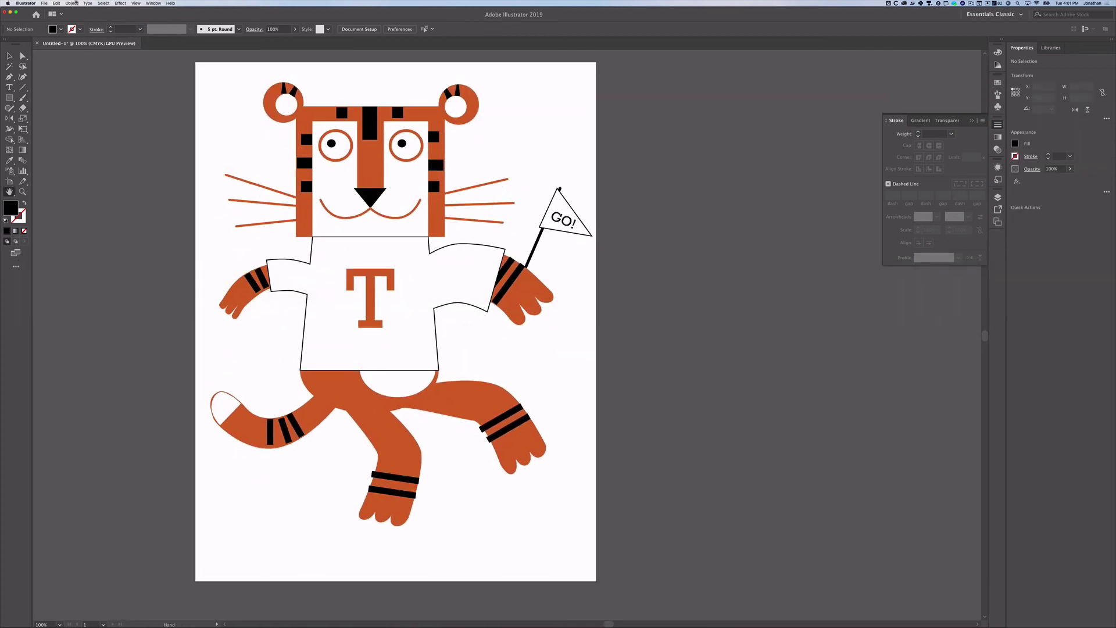
{"action": "left_click", "coordinate": [44, 3]}
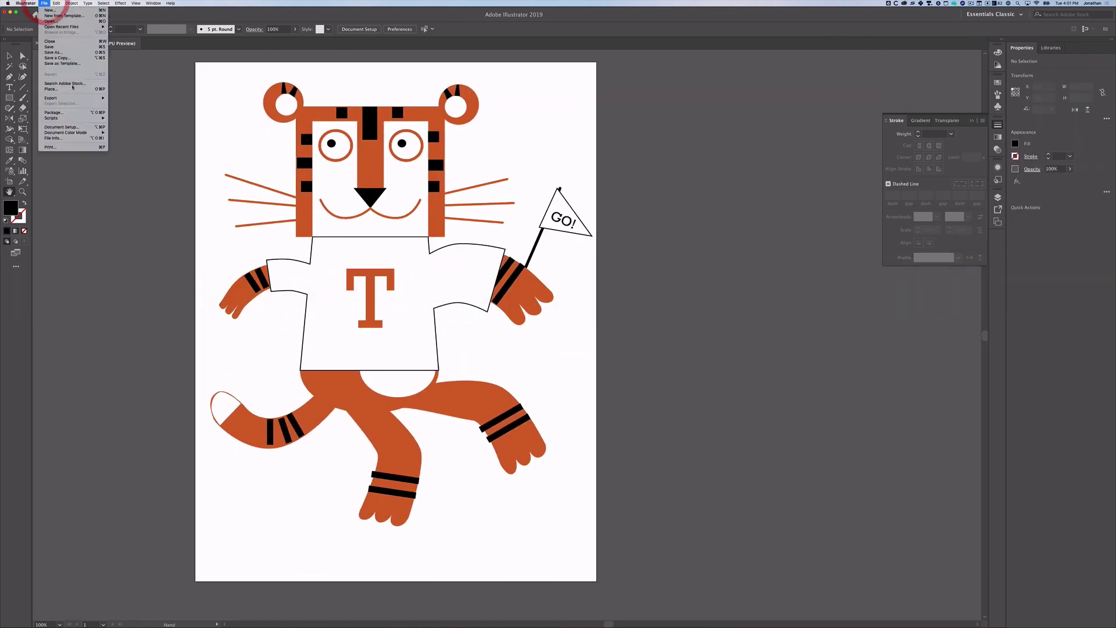
{"action": "left_click", "coordinate": [58, 47]}
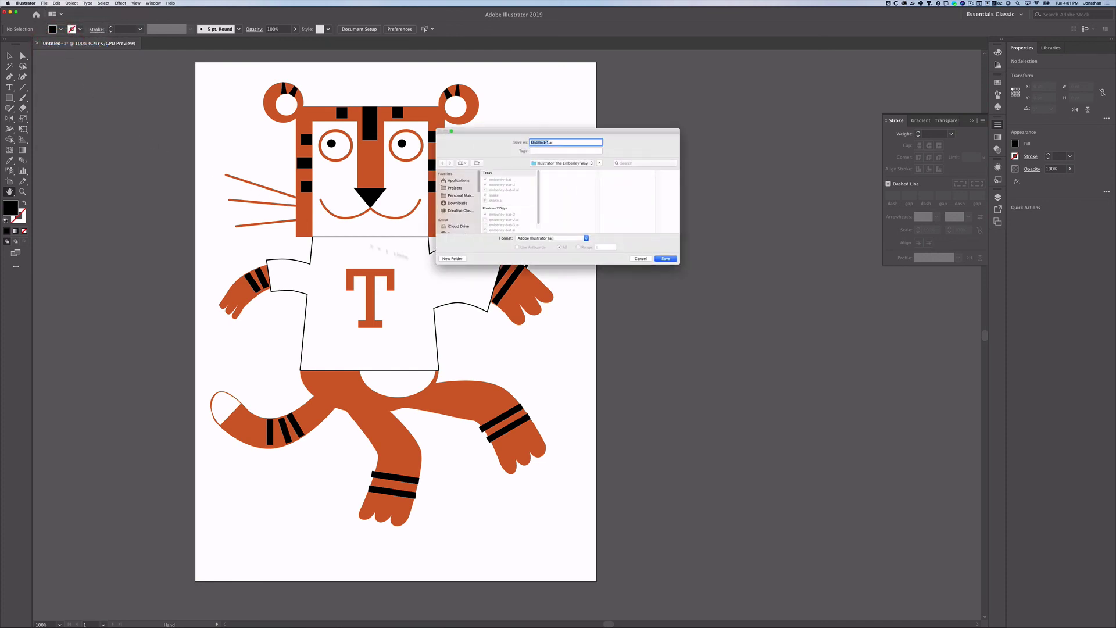